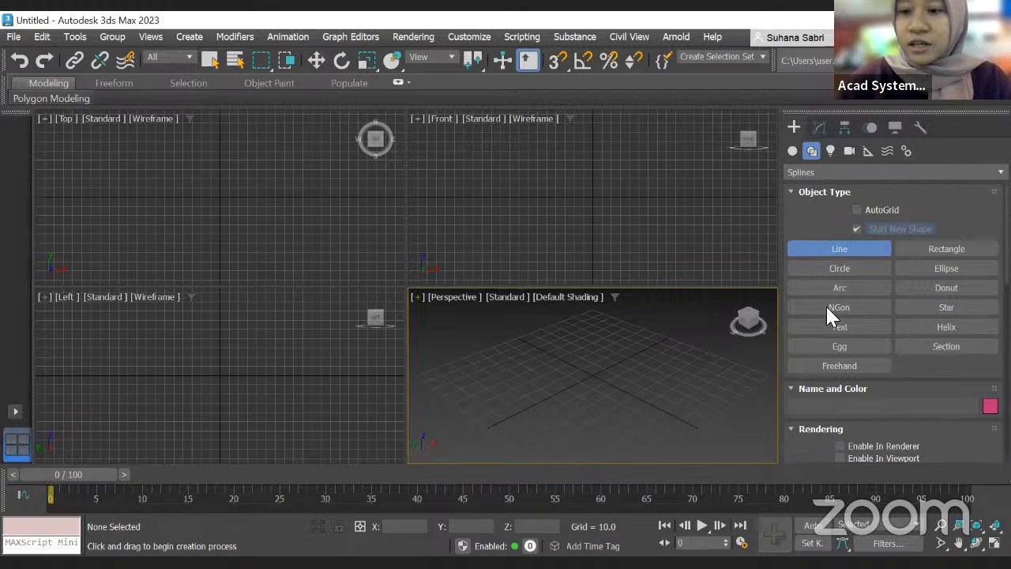
# Step: Review the Line tool's Rendering and Creation Method settings in the command panel
pyautogui.scroll(-4, 888, 351)
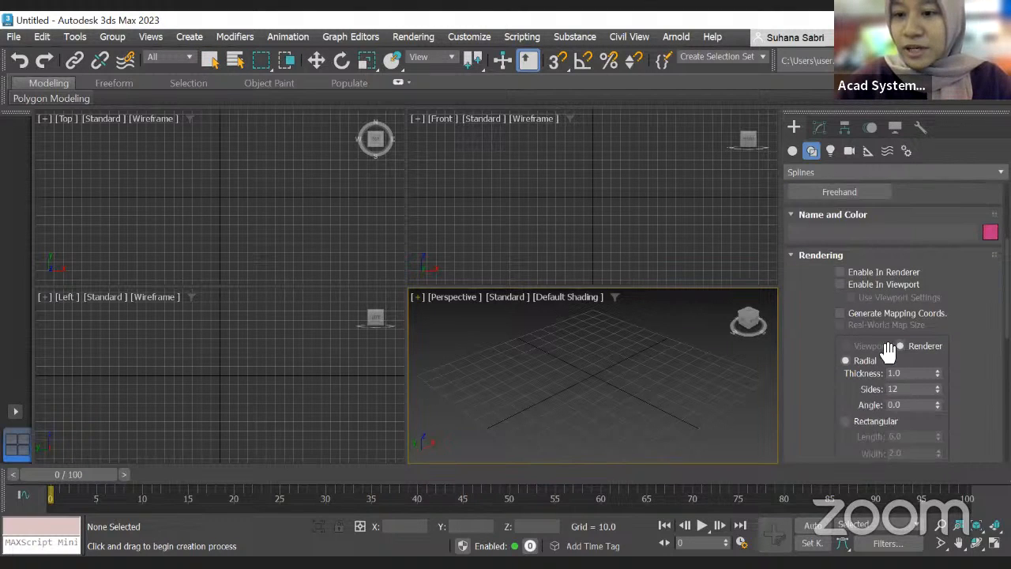
pyautogui.scroll(-1, 886, 316)
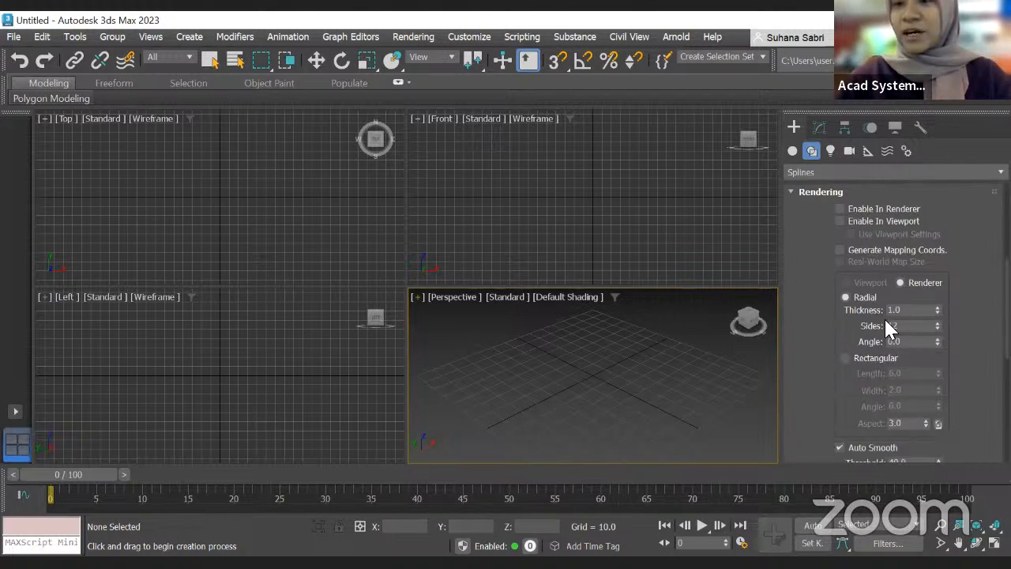
pyautogui.scroll(-3, 877, 276)
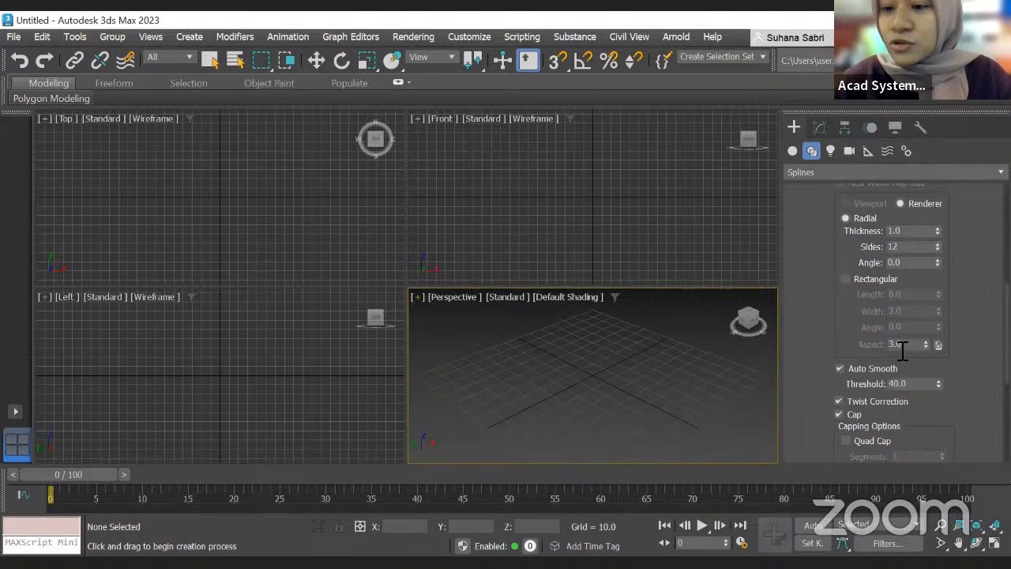
pyautogui.scroll(3, 885, 306)
pyautogui.scroll(4, 884, 307)
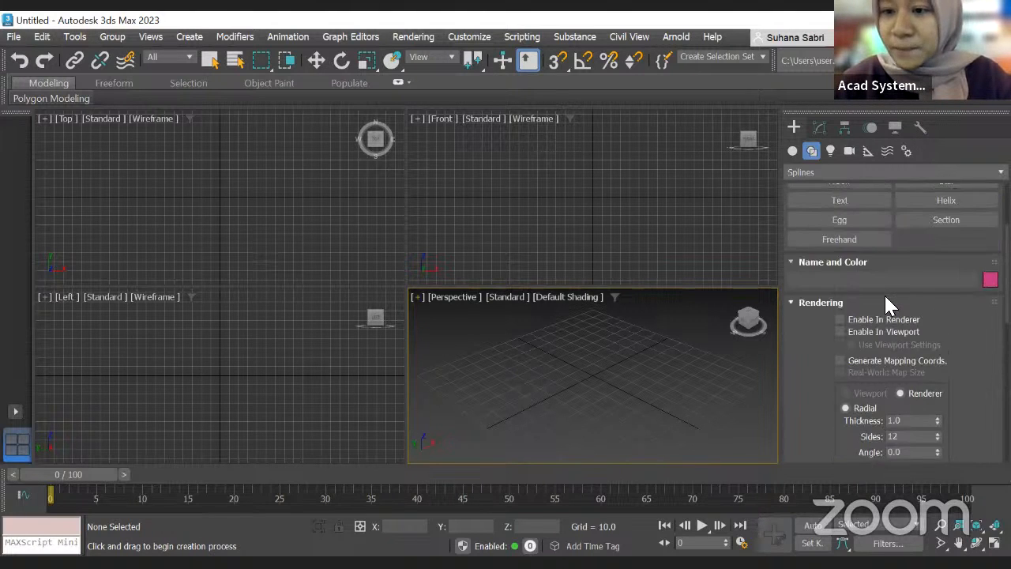
pyautogui.scroll(-7, 885, 304)
pyautogui.scroll(5, 899, 314)
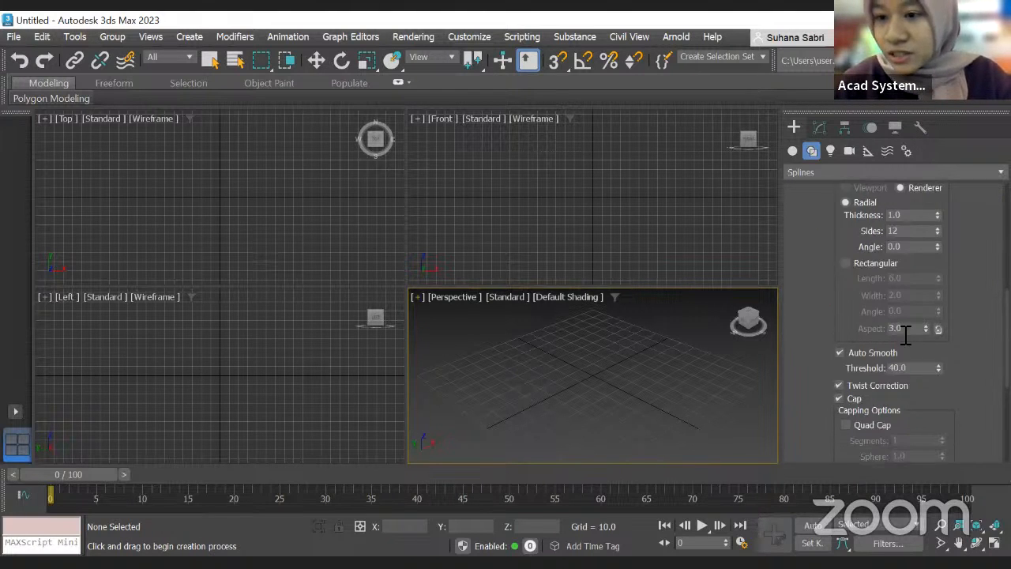
pyautogui.scroll(2, 904, 289)
pyautogui.scroll(-5, 909, 284)
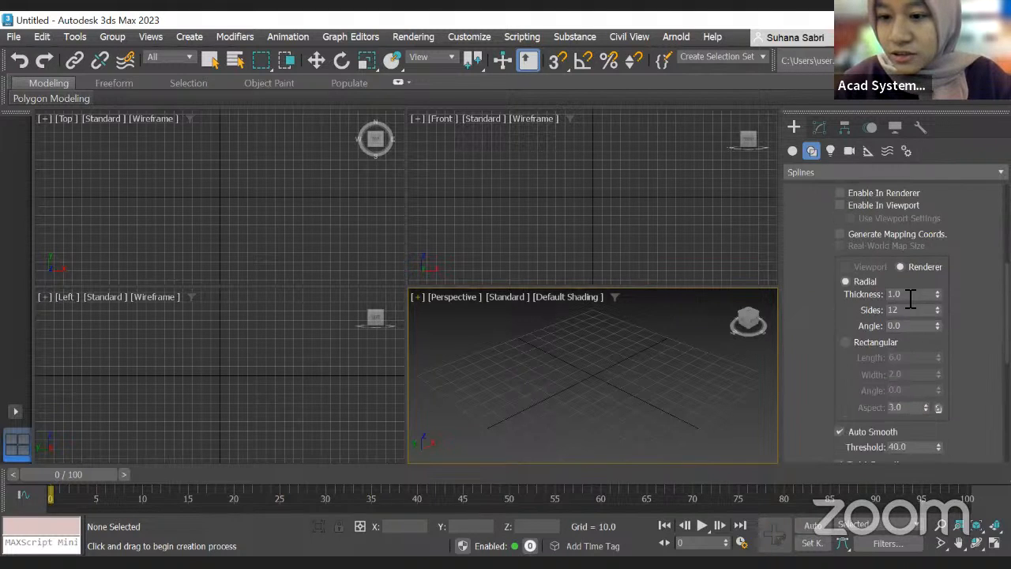
pyautogui.scroll(-3, 909, 315)
pyautogui.scroll(-5, 892, 347)
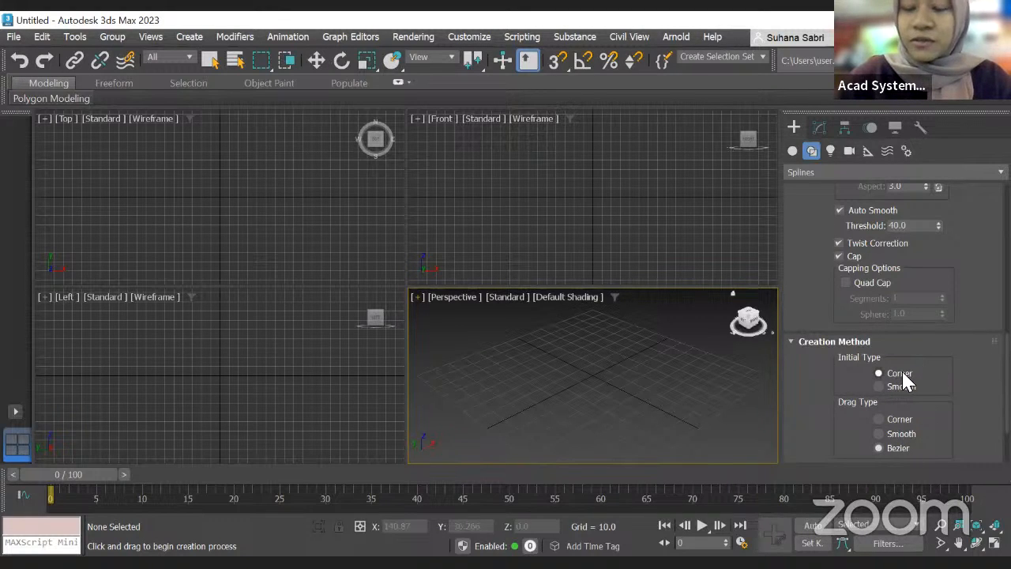
# Step: Draw a six-point line with corner vertices in the Front viewport
pyautogui.click(483, 243)
pyautogui.click(514, 232)
pyautogui.click(501, 169)
pyautogui.click(551, 160)
pyautogui.click(595, 186)
pyautogui.click(623, 141)
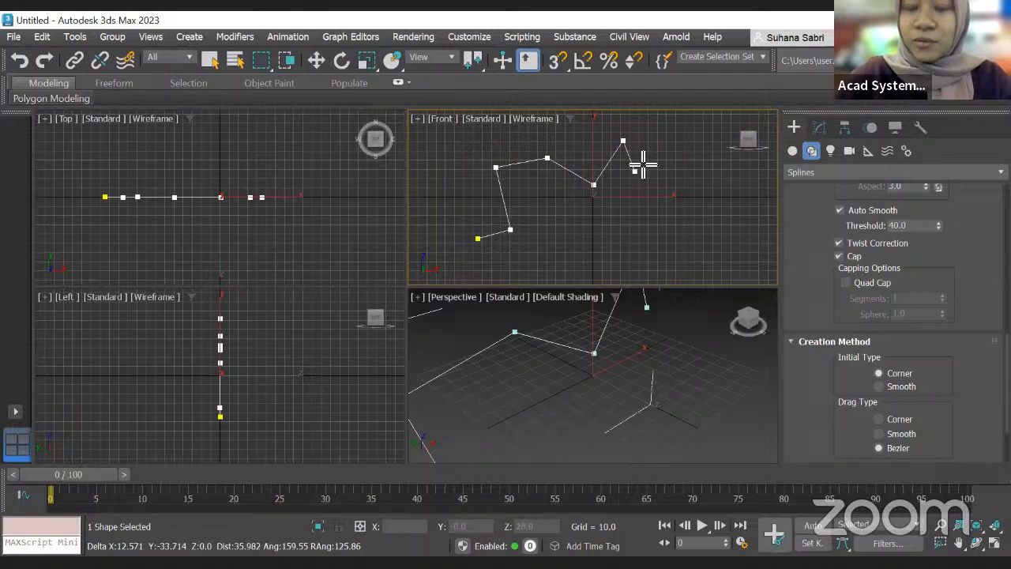
pyautogui.rightClick(642, 164)
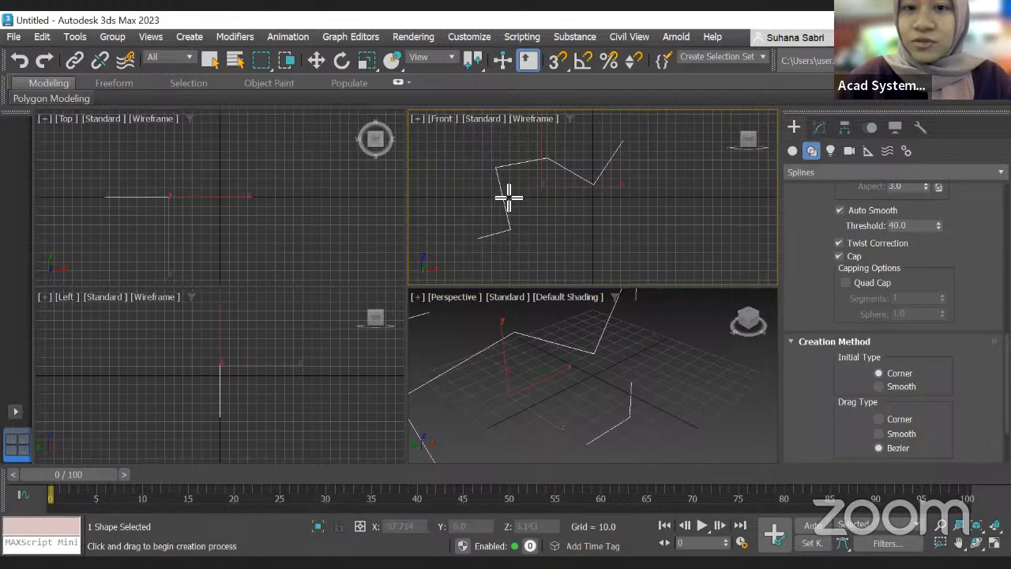
# Step: Set the initial type to Smooth and draw a six-point smooth line in the Front viewport
pyautogui.scroll(3, 510, 188)
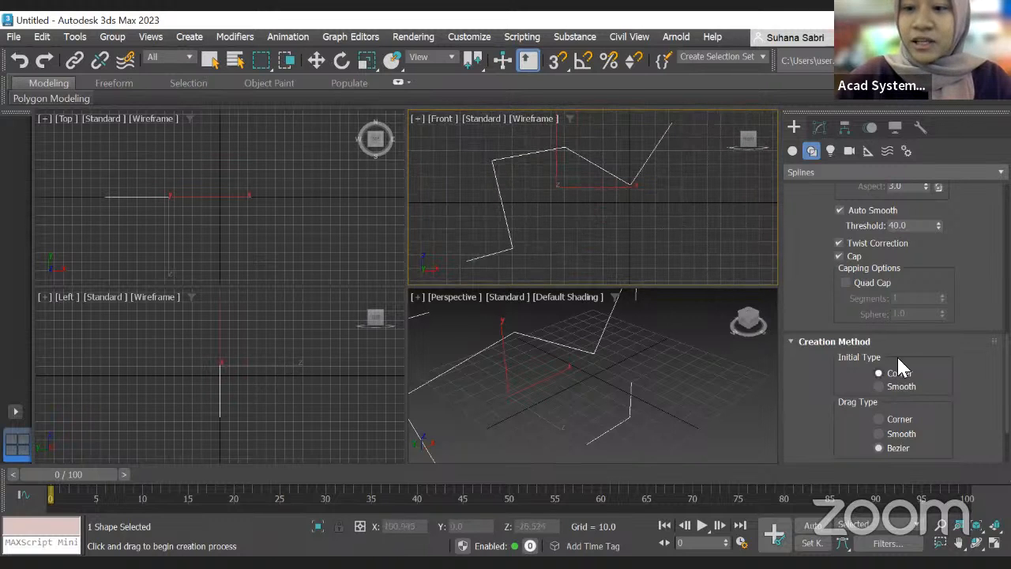
pyautogui.click(878, 386)
pyautogui.moveTo(600, 268); pyautogui.dragTo(552, 247, button='middle')
pyautogui.click(493, 268)
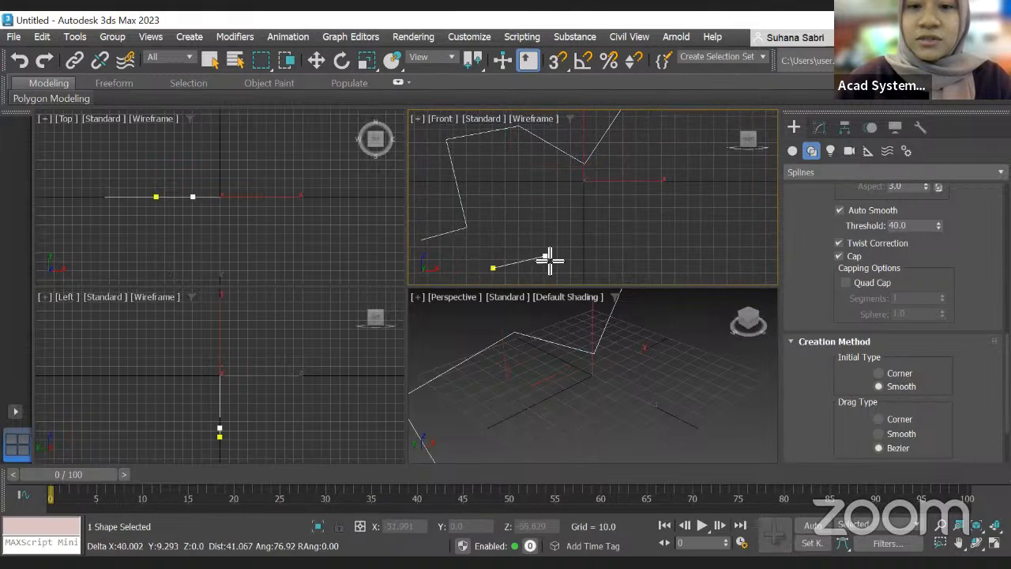
pyautogui.click(544, 243)
pyautogui.click(551, 193)
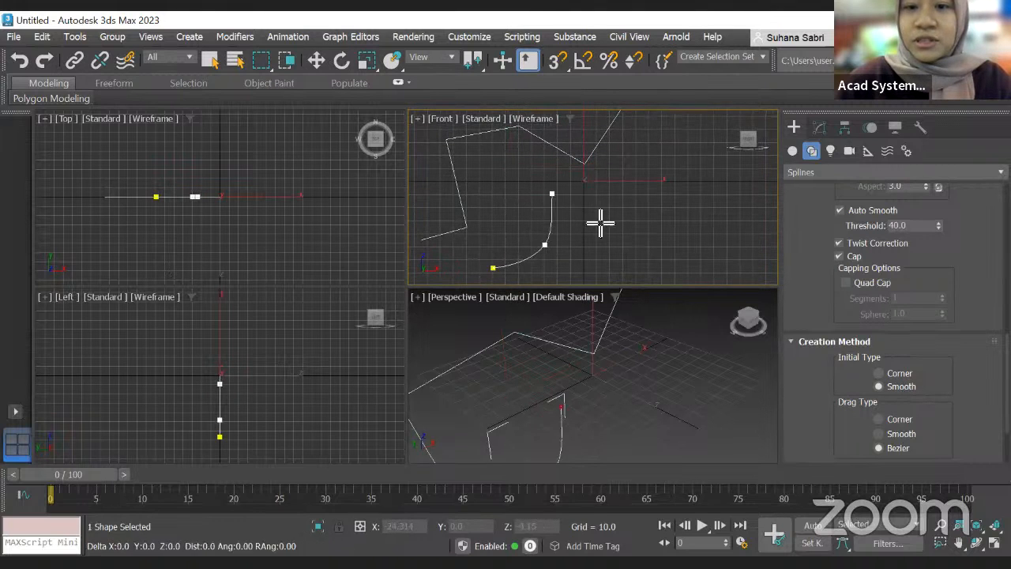
pyautogui.click(597, 222)
pyautogui.click(649, 217)
pyautogui.click(636, 157)
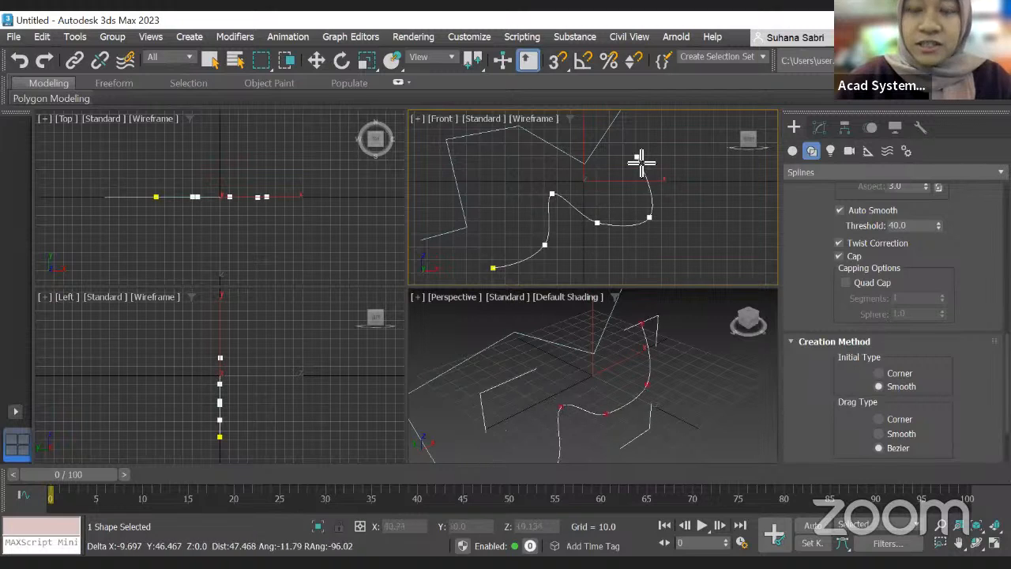
pyautogui.rightClick(671, 154)
# Step: Open the smooth line in the Modify panel and step through its Vertex, Segment and Spline sub-object levels
pyautogui.scroll(-2, 555, 225)
pyautogui.scroll(2, 564, 226)
pyautogui.scroll(-2, 584, 204)
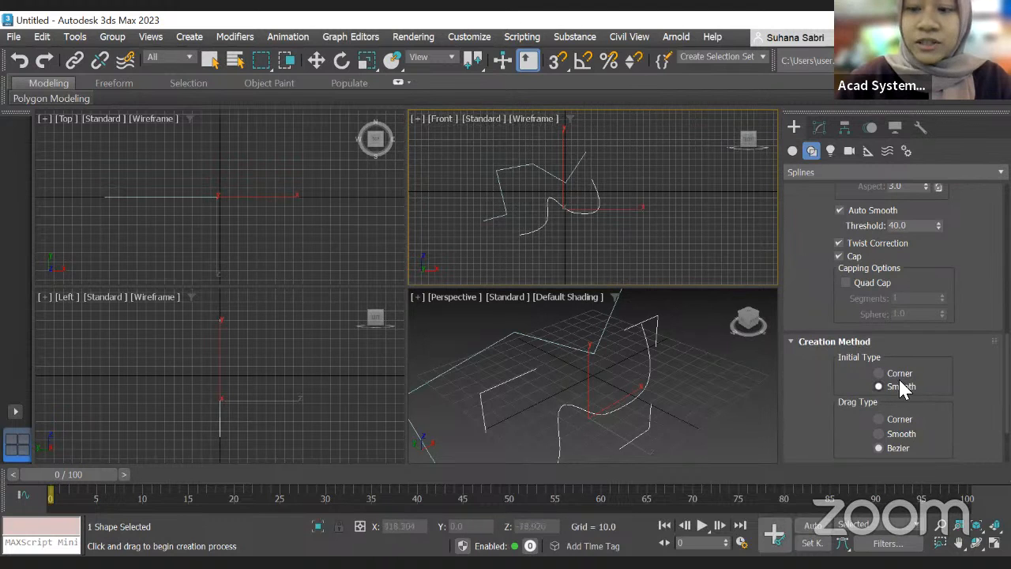
pyautogui.scroll(5, 544, 202)
pyautogui.scroll(-4, 545, 202)
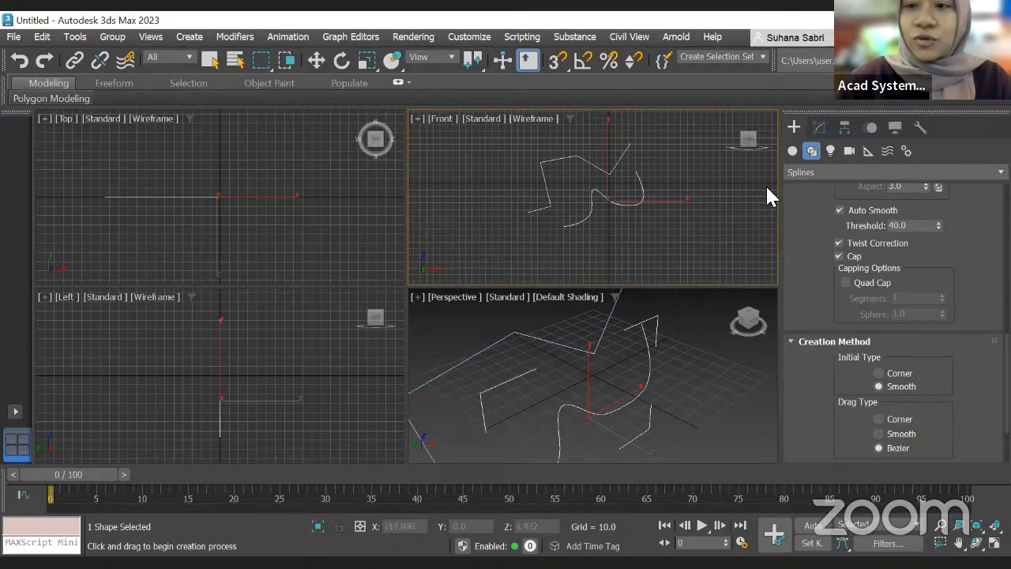
pyautogui.scroll(4, 839, 267)
pyautogui.scroll(8, 865, 269)
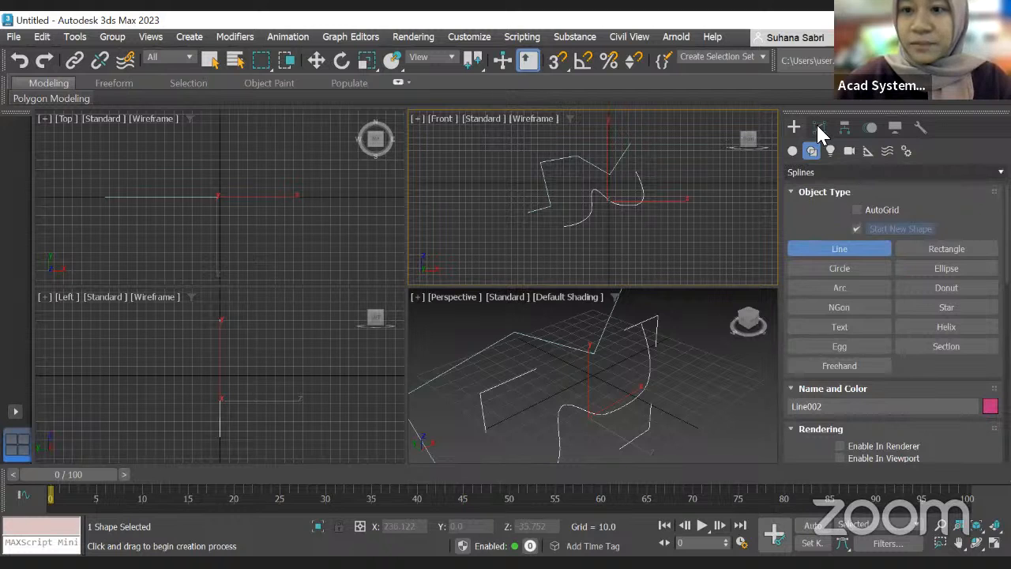
pyautogui.click(790, 184)
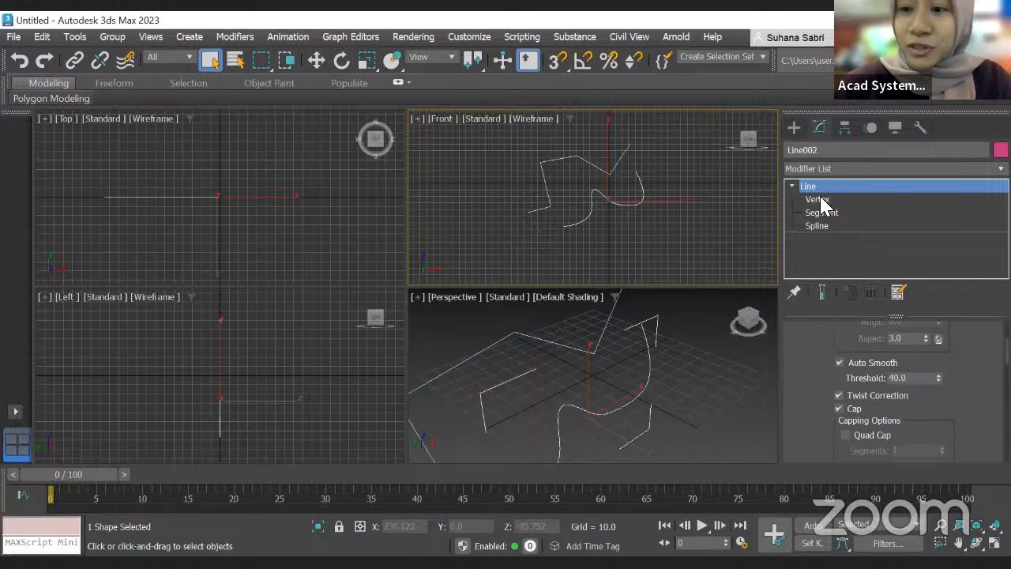
pyautogui.click(823, 201)
pyautogui.click(828, 214)
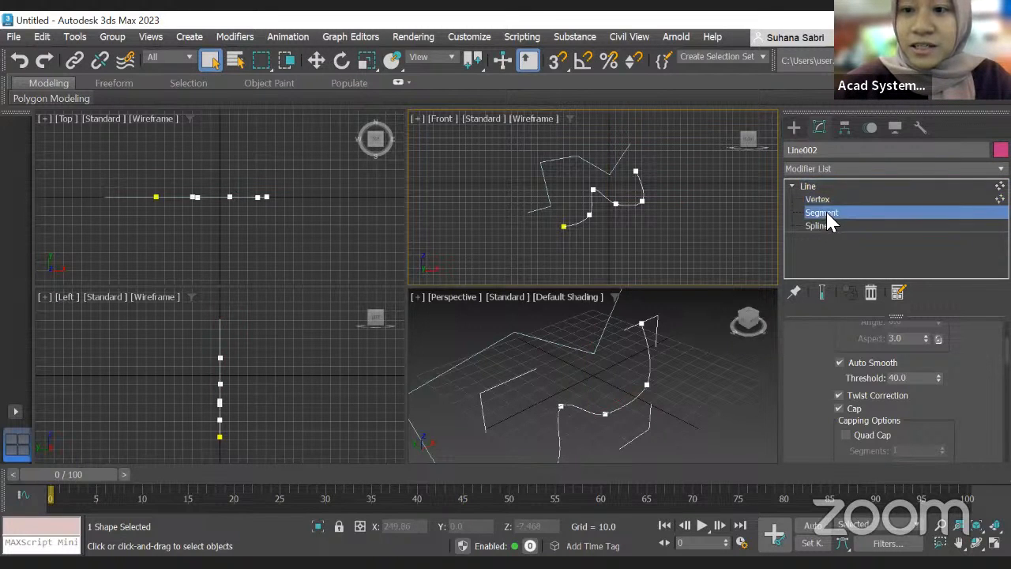
pyautogui.click(828, 227)
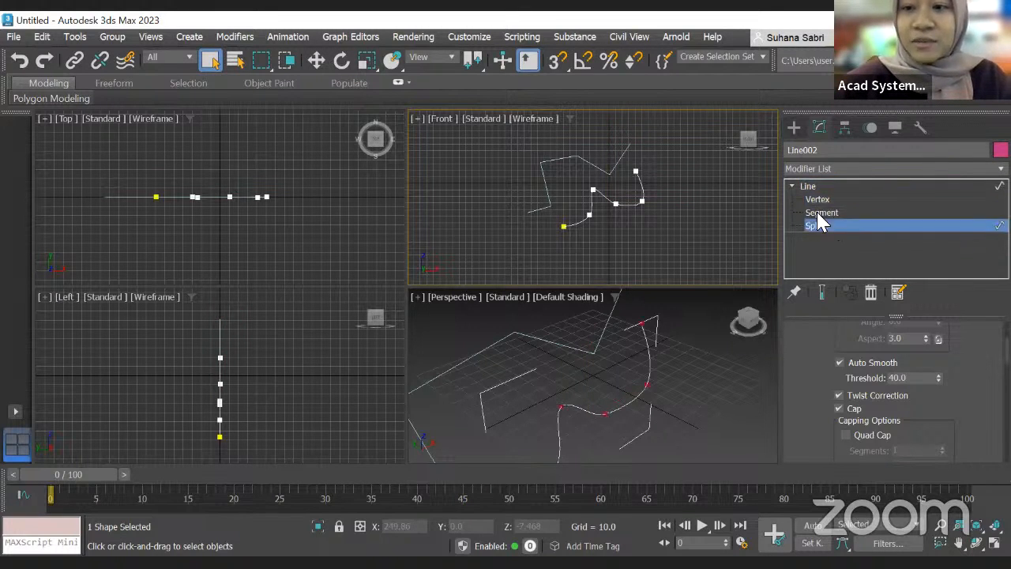
# Step: Switch to Vertex level and select individual vertices along the smooth line to inspect them
pyautogui.scroll(4, 697, 200)
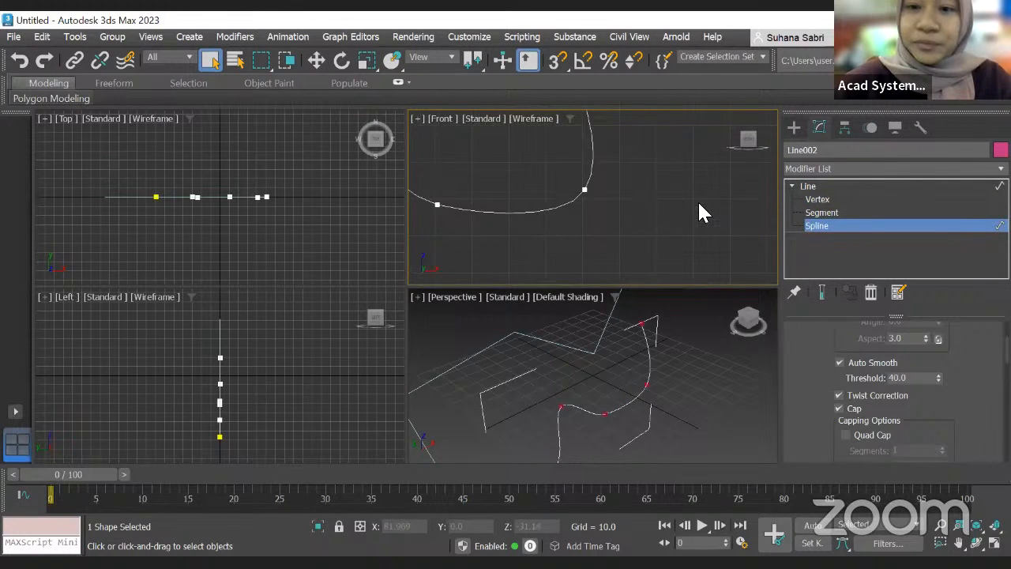
pyautogui.scroll(-5, 698, 200)
pyautogui.click(821, 199)
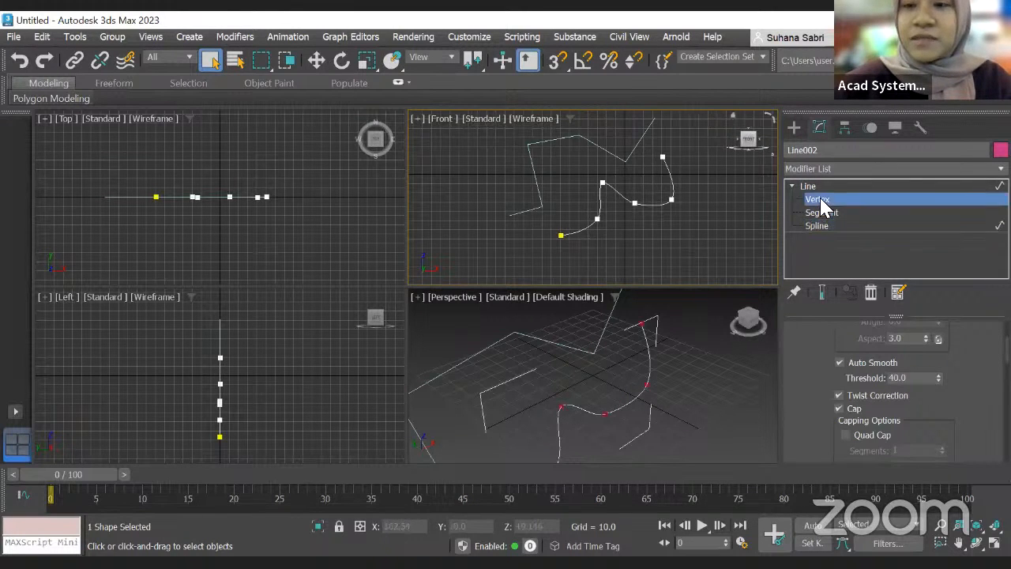
pyautogui.click(823, 213)
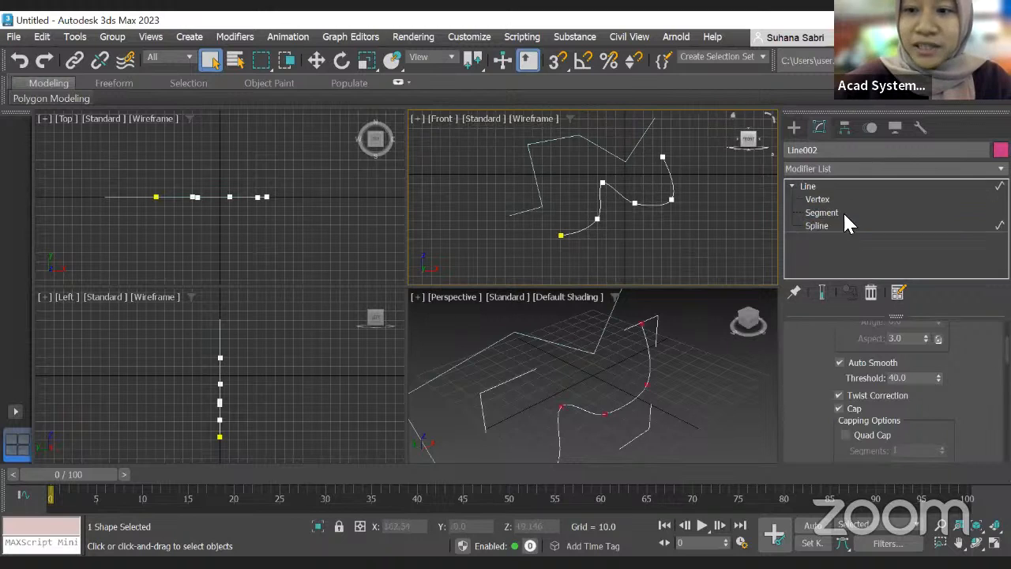
pyautogui.click(828, 210)
pyautogui.press('1')
pyautogui.scroll(3, 645, 208)
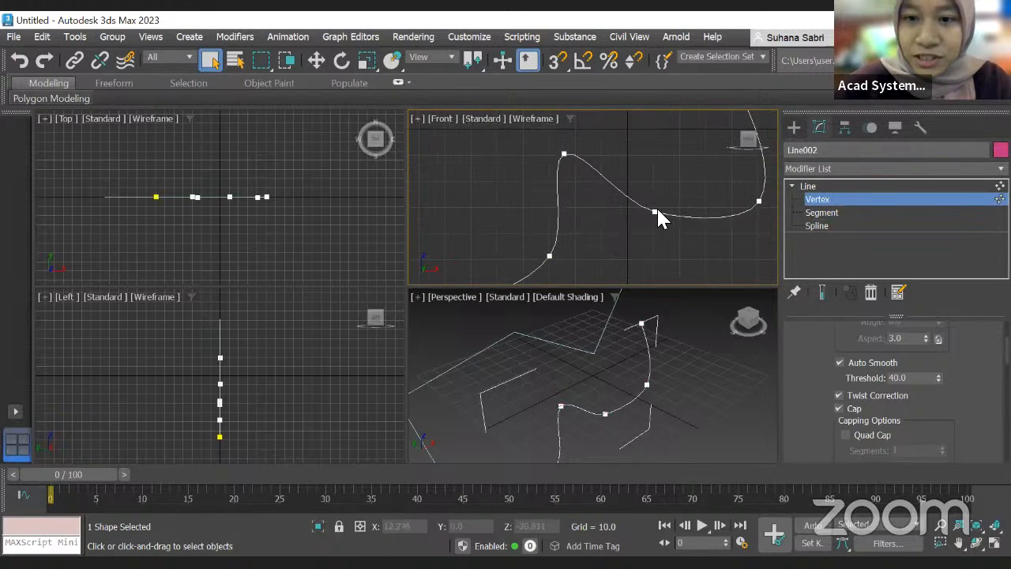
pyautogui.click(654, 212)
pyautogui.click(566, 152)
pyautogui.click(564, 153)
pyautogui.scroll(-5, 582, 189)
pyautogui.scroll(4, 553, 211)
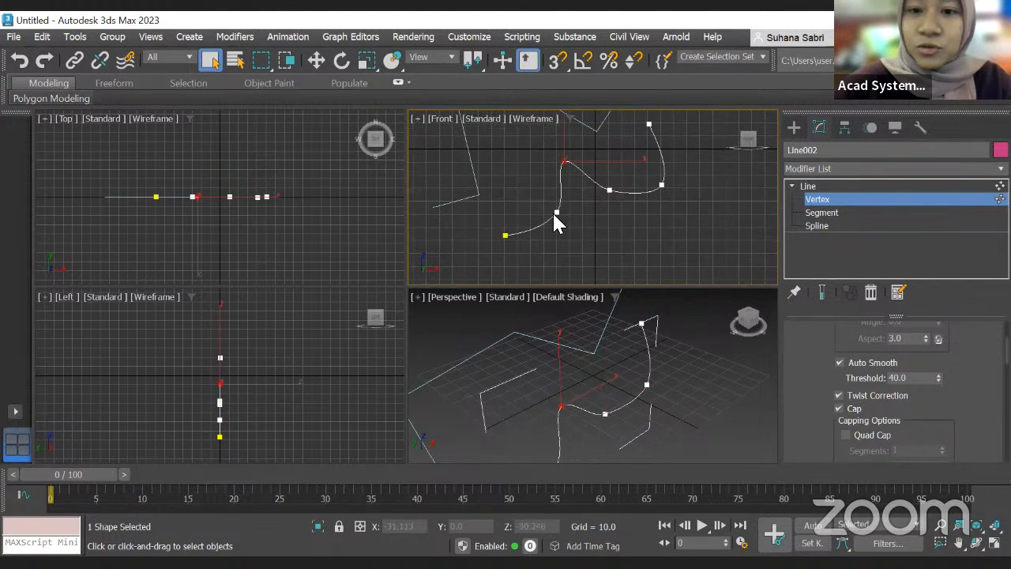
pyautogui.click(552, 214)
pyautogui.scroll(5, 584, 198)
pyautogui.scroll(-8, 584, 188)
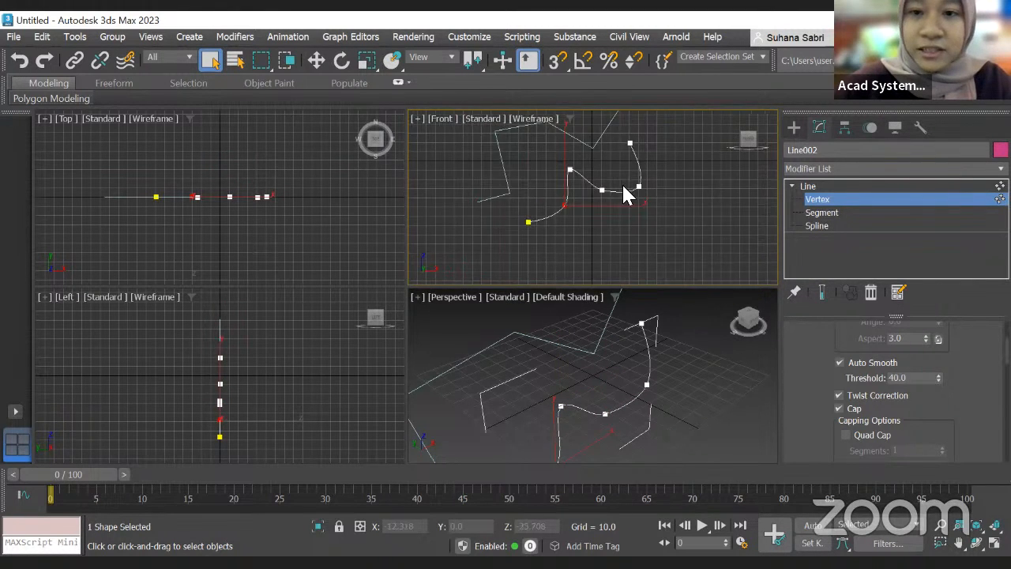
pyautogui.scroll(5, 591, 183)
pyautogui.scroll(-5, 594, 182)
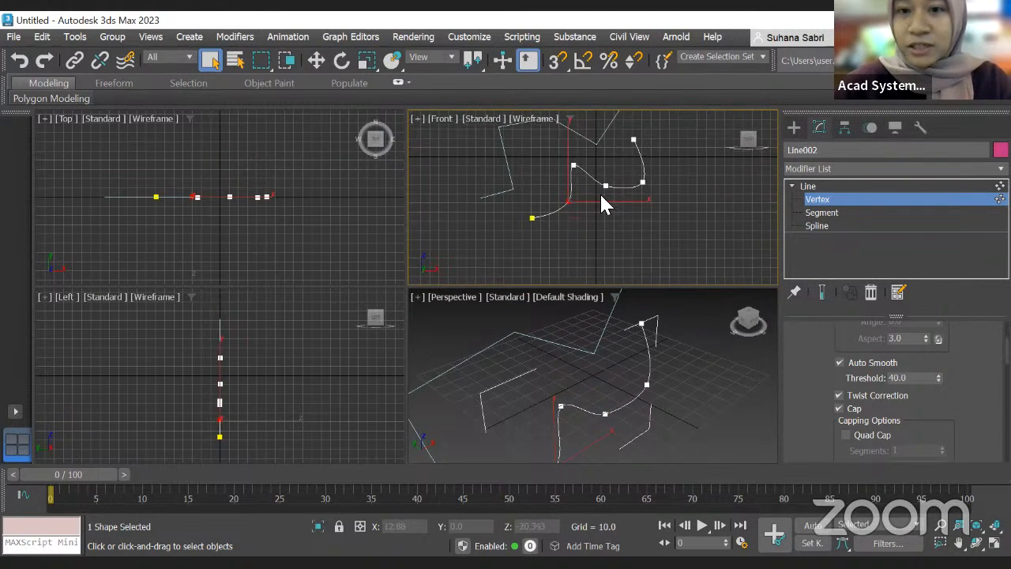
# Step: Activate the Move tool, select a vertex of the smooth line, then clear the selection
pyautogui.click(316, 62)
pyautogui.moveTo(572, 197); pyautogui.dragTo(606, 215)
pyautogui.scroll(3, 561, 208)
pyautogui.scroll(-3, 562, 203)
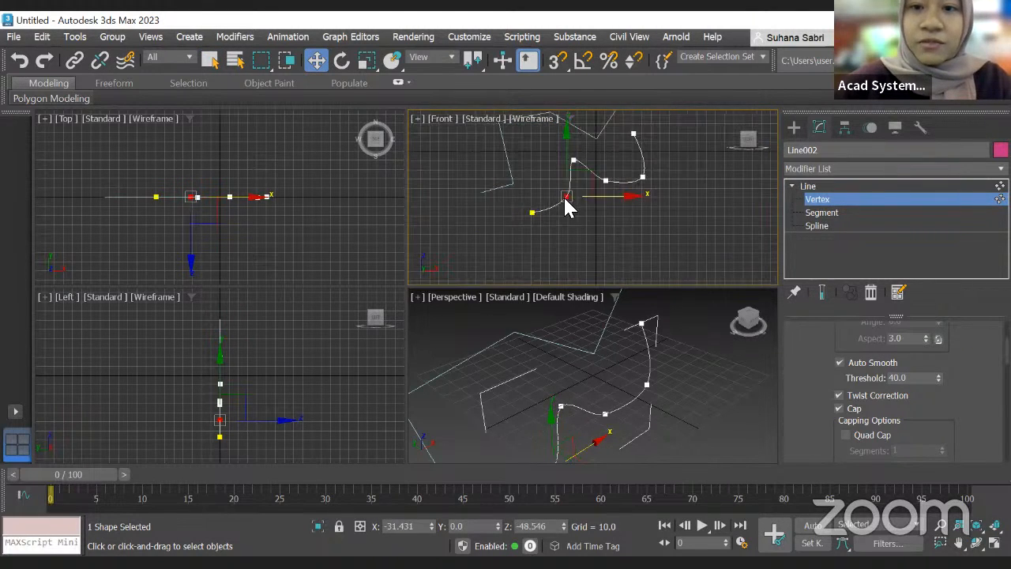
pyautogui.moveTo(518, 134); pyautogui.dragTo(527, 149, button='middle')
pyautogui.click(517, 143)
pyautogui.scroll(4, 556, 139)
pyautogui.scroll(-5, 624, 154)
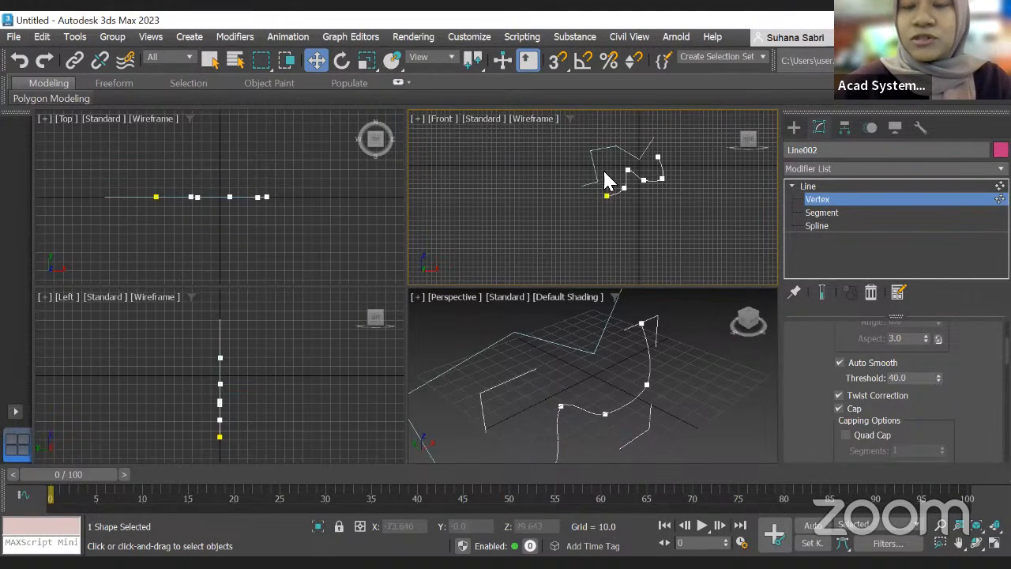
pyautogui.scroll(4, 553, 172)
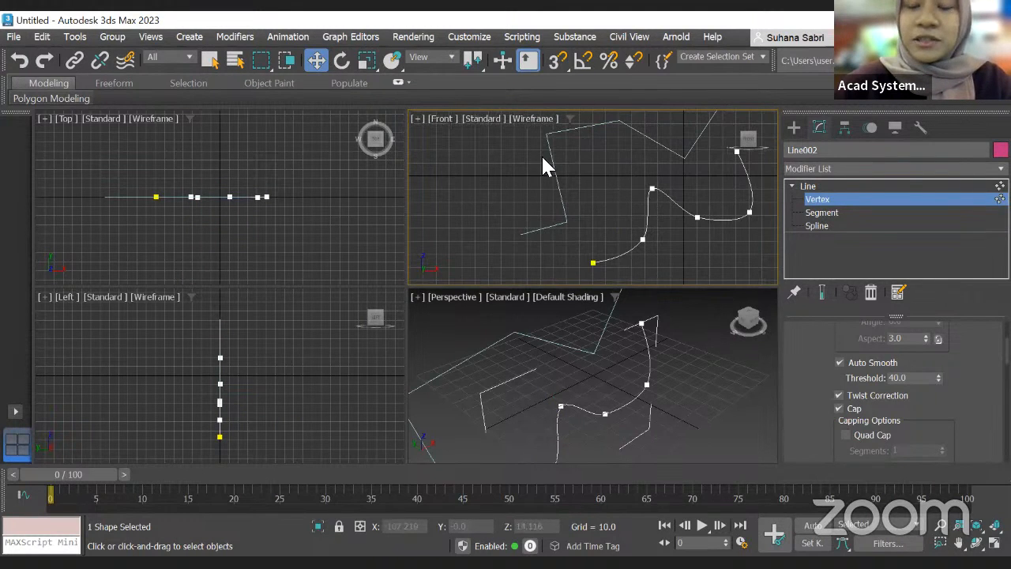
# Step: Select the corner line in the Front viewport with the Move tool
pyautogui.click(792, 126)
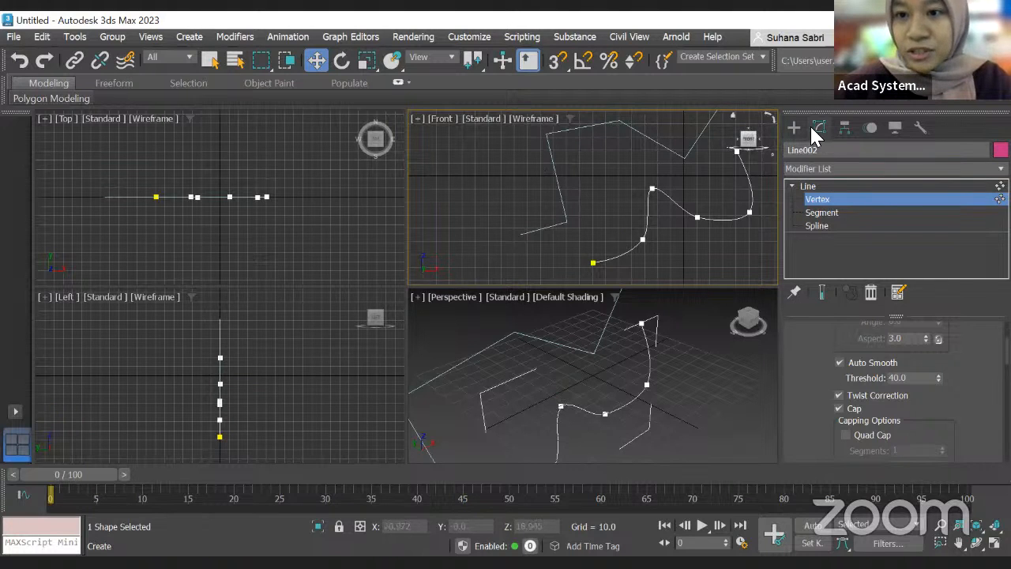
pyautogui.click(558, 182)
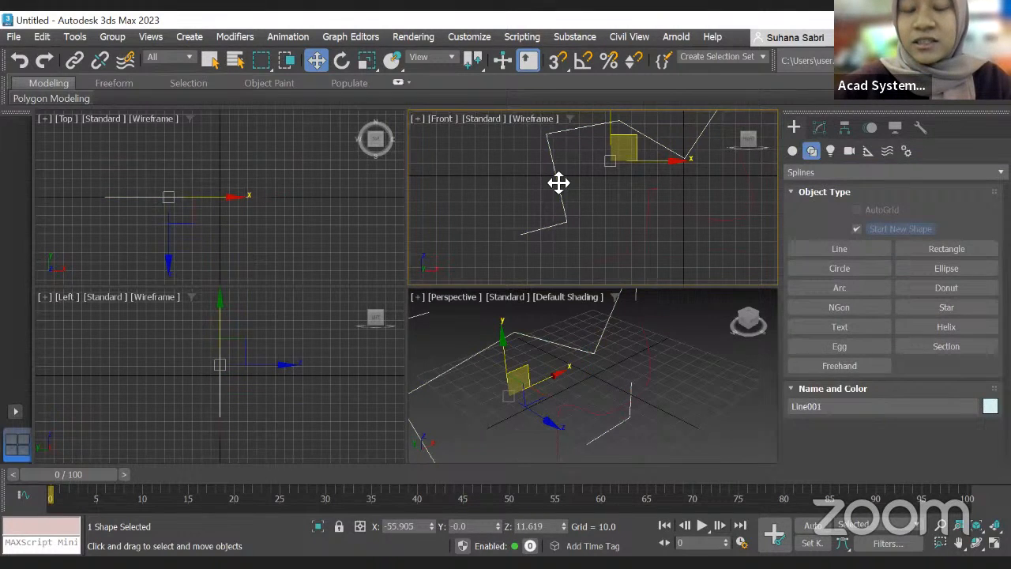
pyautogui.scroll(-3, 577, 157)
pyautogui.scroll(4, 578, 157)
pyautogui.moveTo(578, 158); pyautogui.dragTo(573, 203, button='middle')
pyautogui.scroll(2, 600, 184)
pyautogui.scroll(-2, 657, 225)
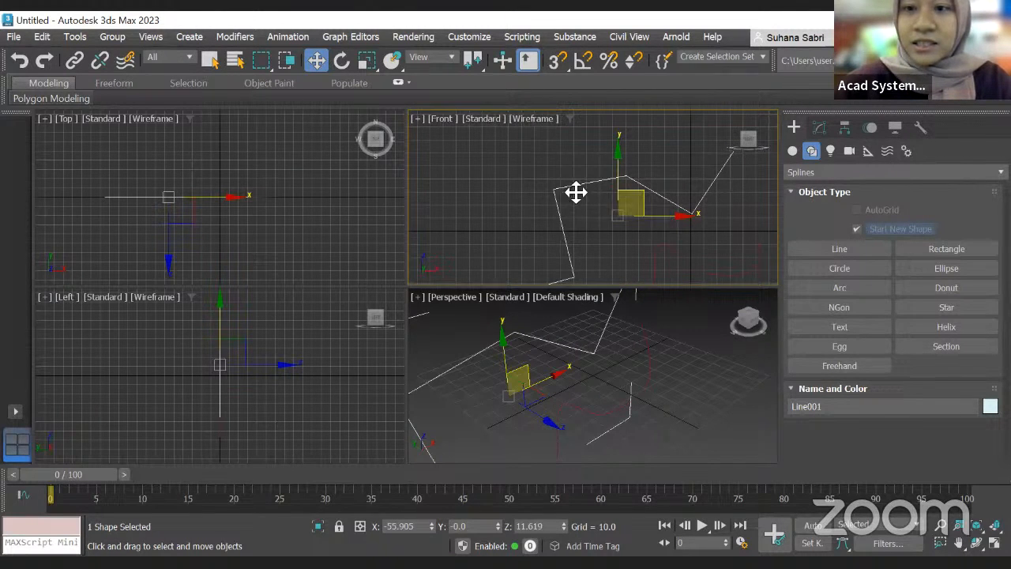
# Step: Open the corner line's Vertex sub-object level in the Modify panel
pyautogui.click(819, 131)
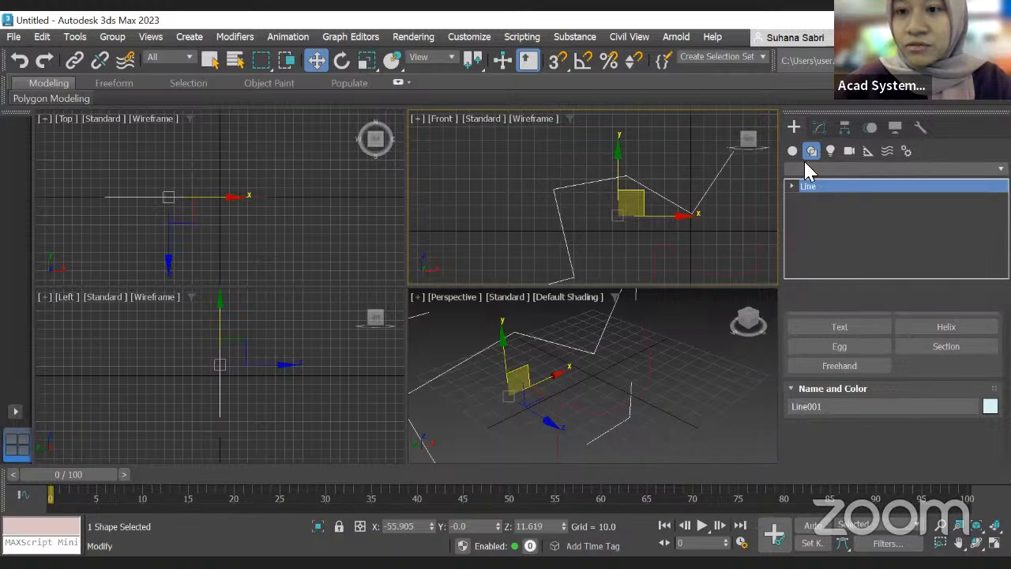
pyautogui.click(791, 186)
pyautogui.click(817, 200)
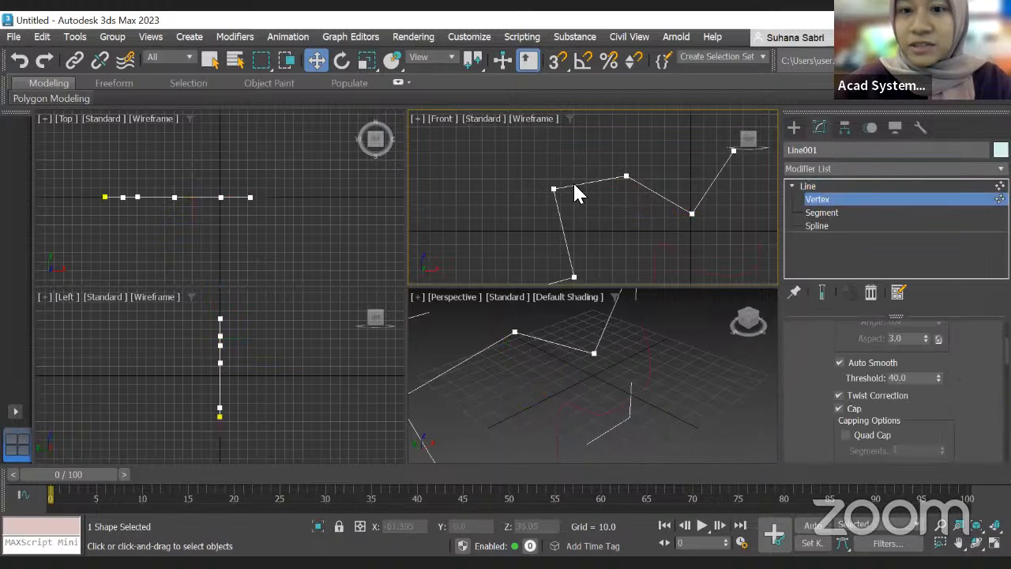
pyautogui.scroll(-2, 598, 194)
pyautogui.scroll(2, 660, 215)
pyautogui.scroll(-2, 652, 205)
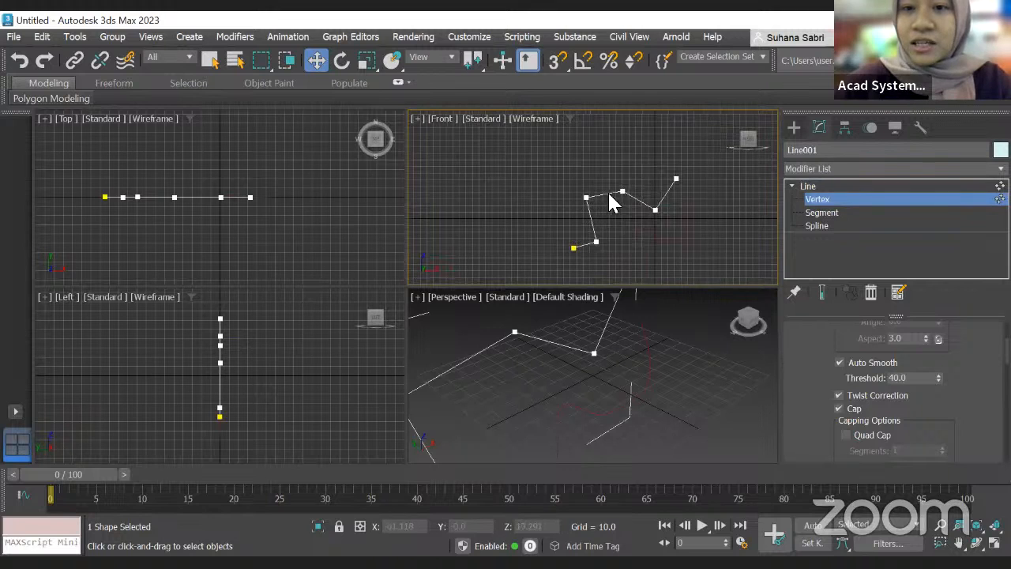
# Step: Switch the corner line to its Segment sub-object level
pyautogui.scroll(3, 616, 191)
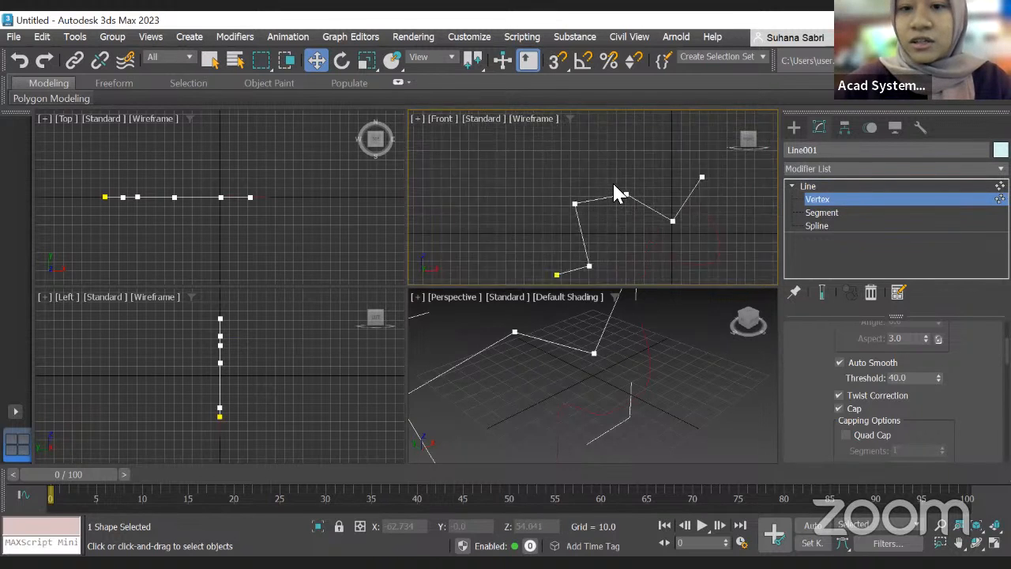
pyautogui.moveTo(620, 174); pyautogui.dragTo(559, 131, button='middle')
pyautogui.scroll(-2, 587, 180)
pyautogui.scroll(4, 551, 182)
pyautogui.scroll(-2, 602, 170)
pyautogui.click(820, 213)
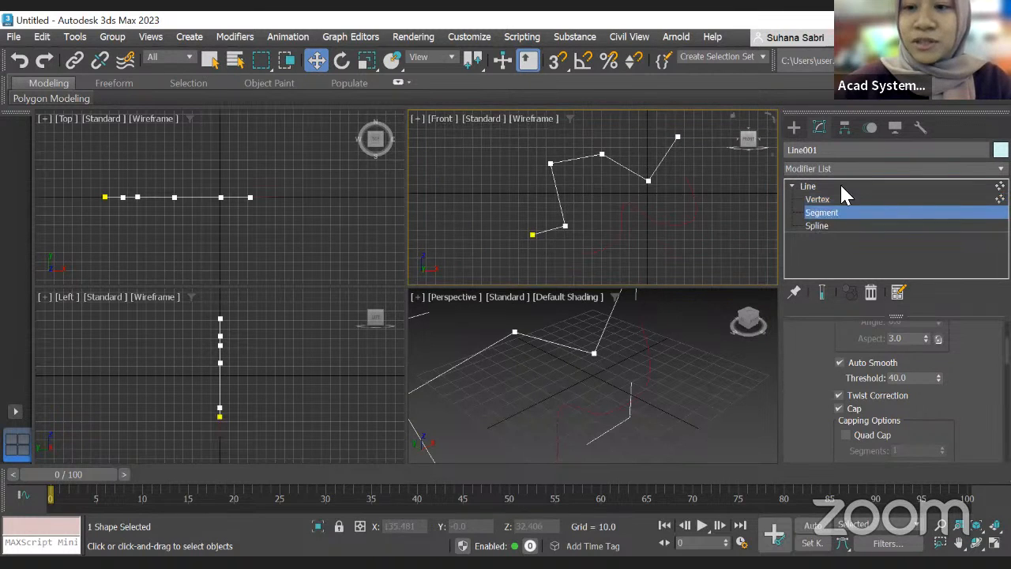
# Step: Select segments of the corner line and move the upper-left segment downward in the Front viewport
pyautogui.scroll(3, 631, 189)
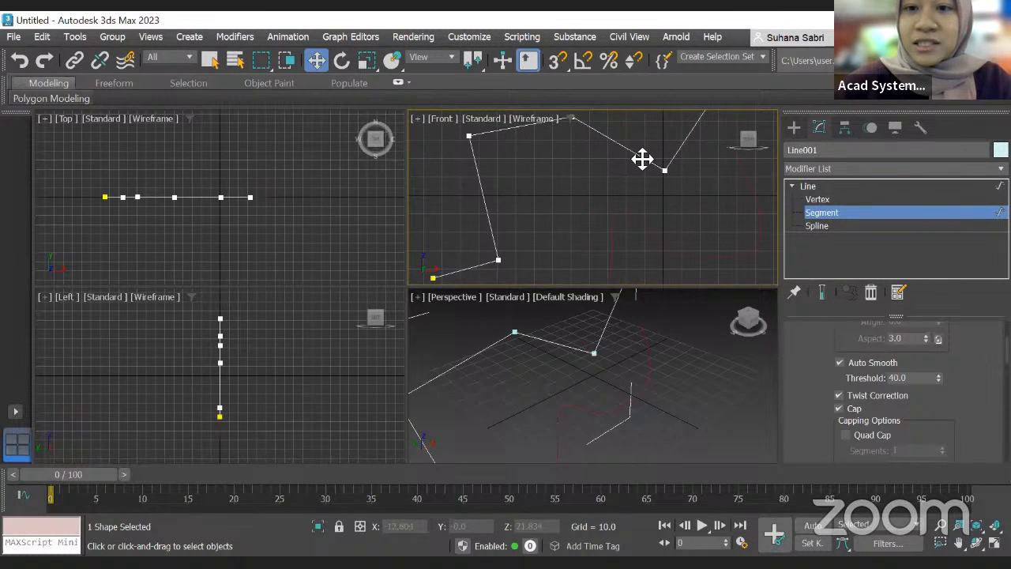
pyautogui.click(642, 159)
pyautogui.scroll(-3, 642, 158)
pyautogui.scroll(3, 641, 158)
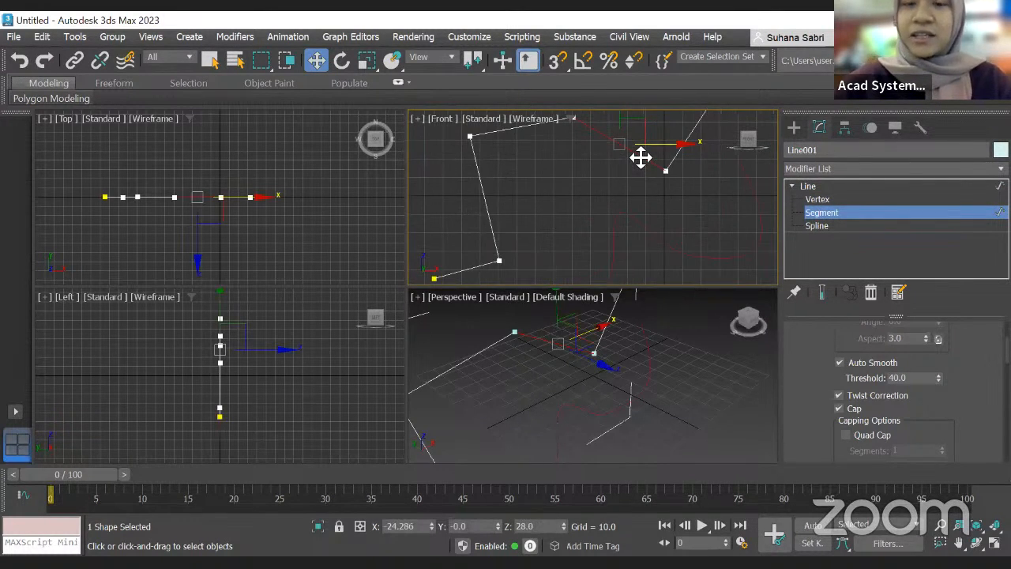
pyautogui.scroll(-1, 593, 158)
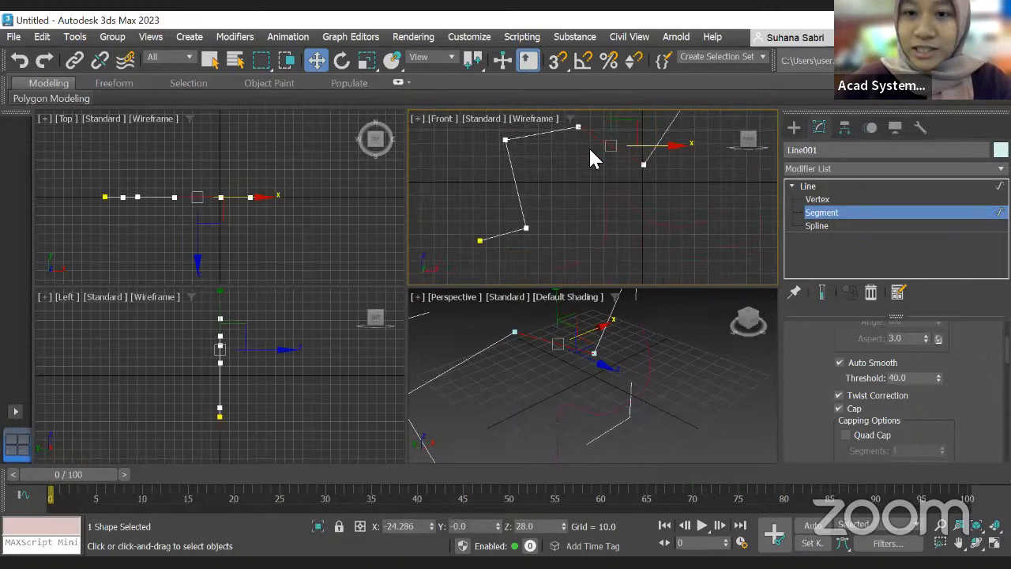
pyautogui.scroll(1, 584, 135)
pyautogui.scroll(-2, 582, 131)
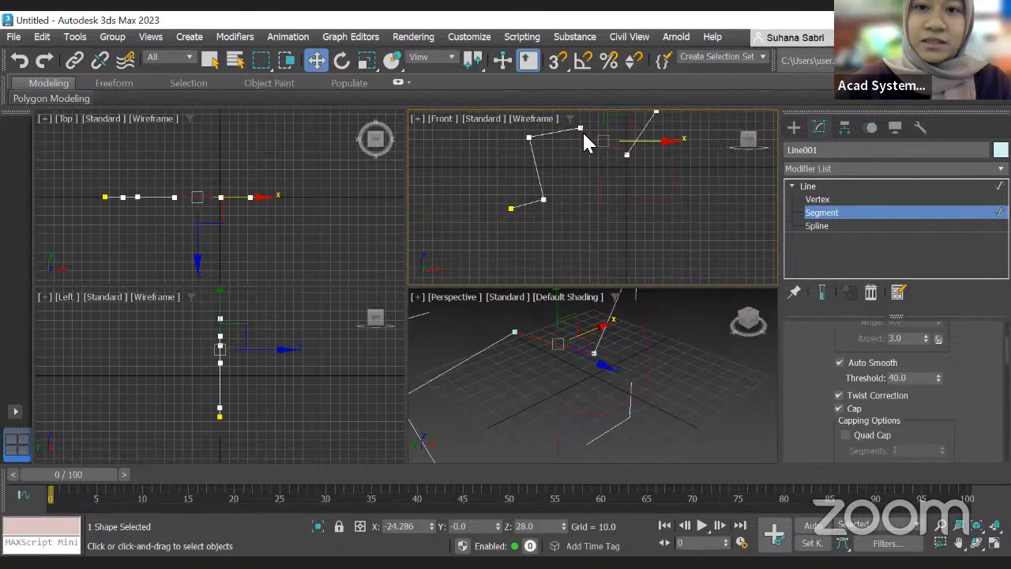
pyautogui.click(553, 134)
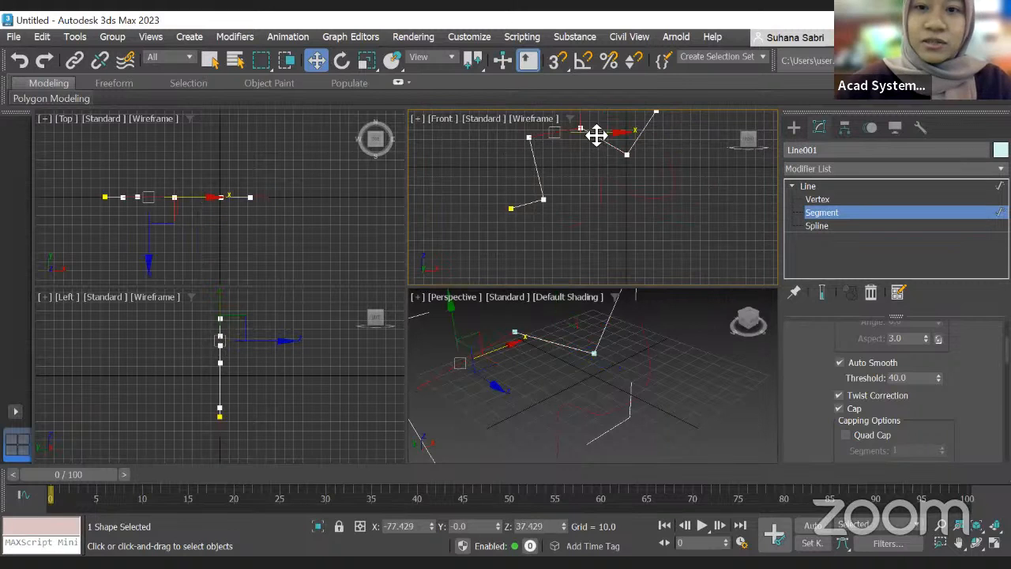
pyautogui.moveTo(607, 152)
pyautogui.mouseDown()
pyautogui.moveTo(613, 165)
pyautogui.moveTo(642, 140)
pyautogui.moveTo(598, 165)
pyautogui.moveTo(580, 162)
pyautogui.moveTo(613, 146)
pyautogui.moveTo(595, 149)
pyautogui.moveTo(609, 160)
pyautogui.moveTo(609, 145)
pyautogui.mouseUp()
pyautogui.scroll(3, 541, 138)
pyautogui.scroll(-3, 540, 139)
pyautogui.scroll(5, 598, 143)
pyautogui.scroll(-3, 541, 146)
pyautogui.moveTo(544, 142); pyautogui.dragTo(573, 200, button='middle')
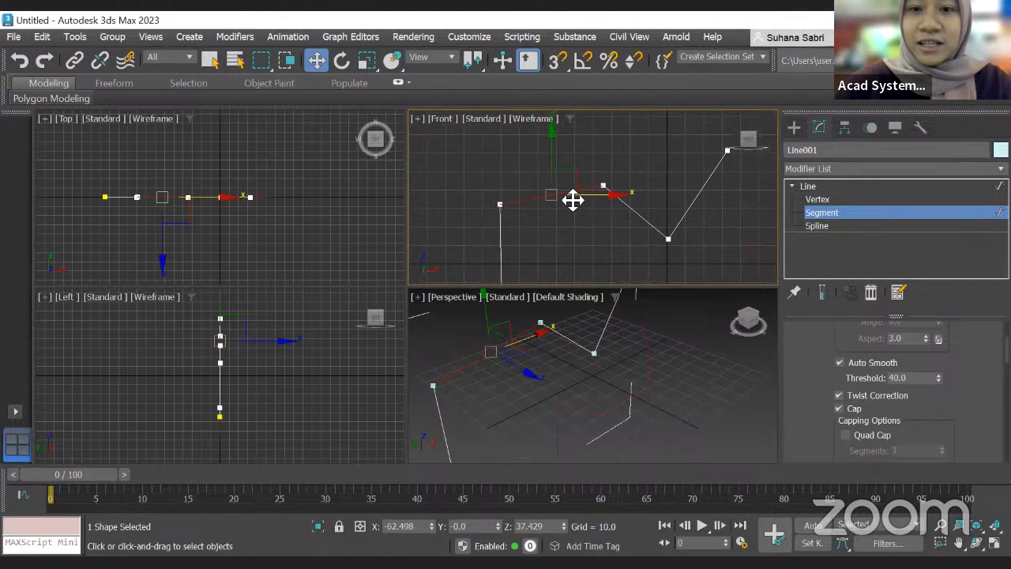
pyautogui.scroll(2, 605, 201)
pyautogui.scroll(-4, 571, 194)
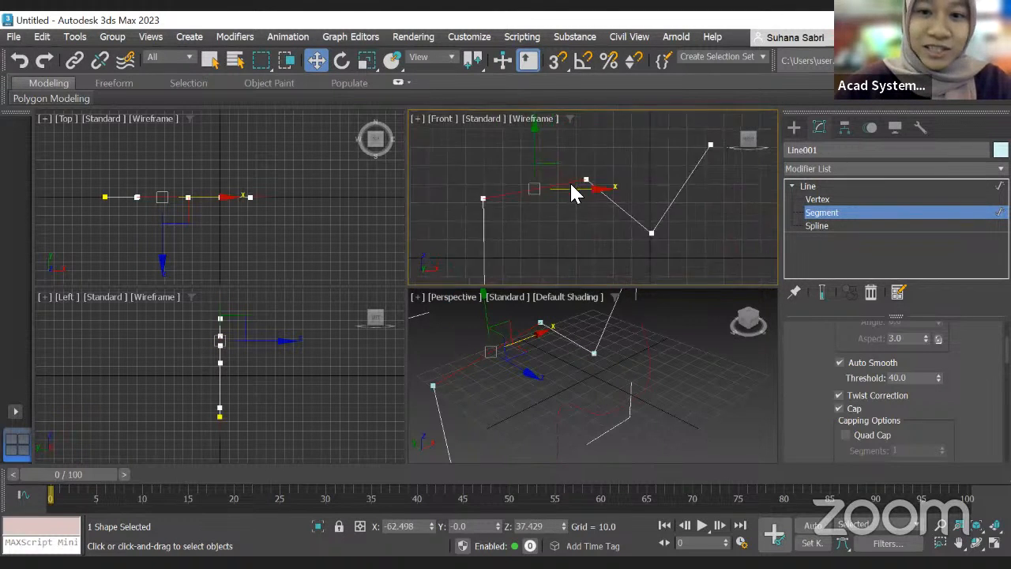
pyautogui.scroll(-2, 598, 187)
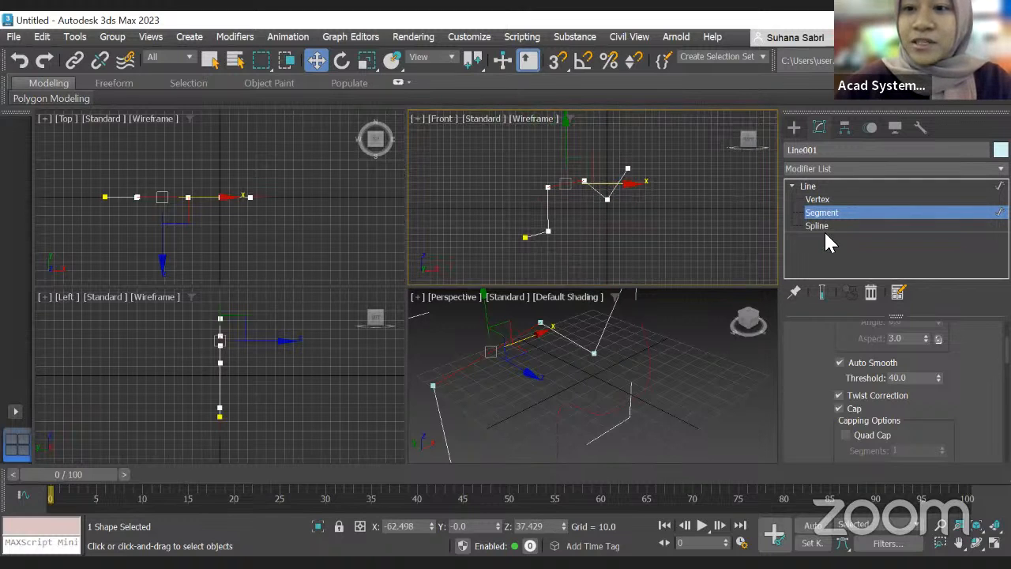
# Step: Switch to Spline sub-object level and select the whole corner spline
pyautogui.click(825, 224)
pyautogui.scroll(2, 557, 219)
pyautogui.scroll(-1, 576, 190)
pyautogui.click(560, 217)
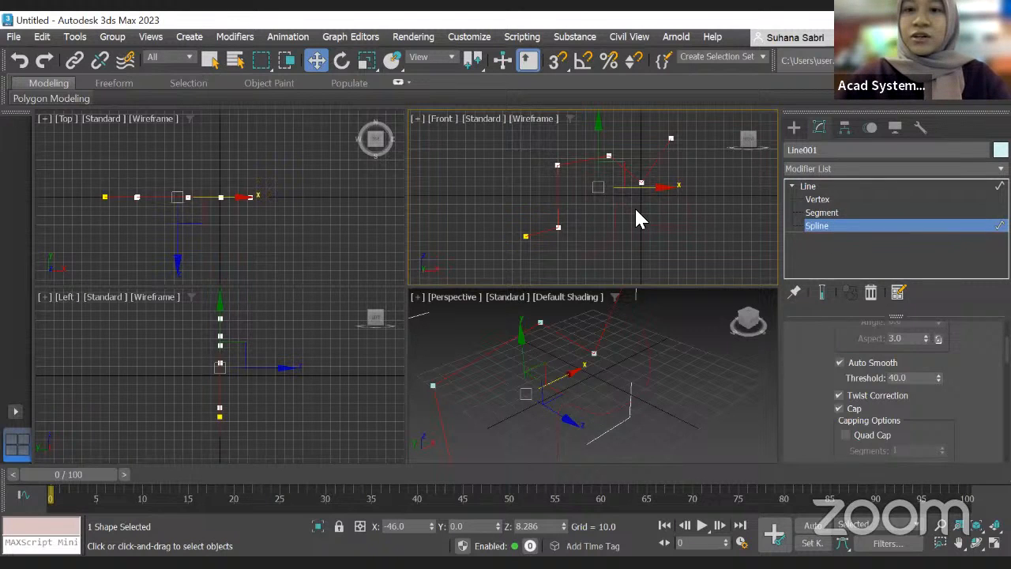
# Step: Return to Vertex level and enable the line's rendering in the viewport
pyautogui.click(823, 189)
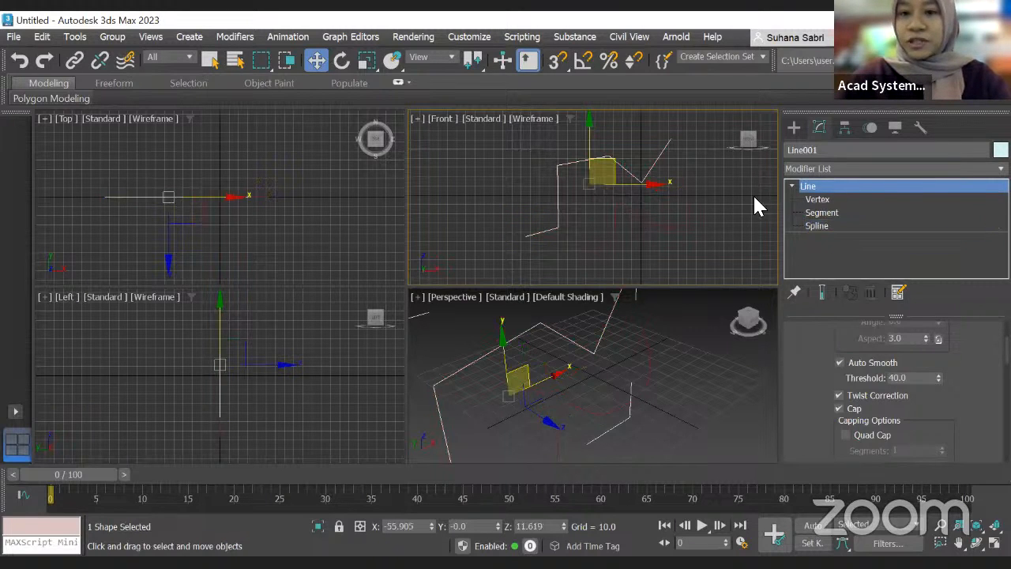
pyautogui.click(816, 199)
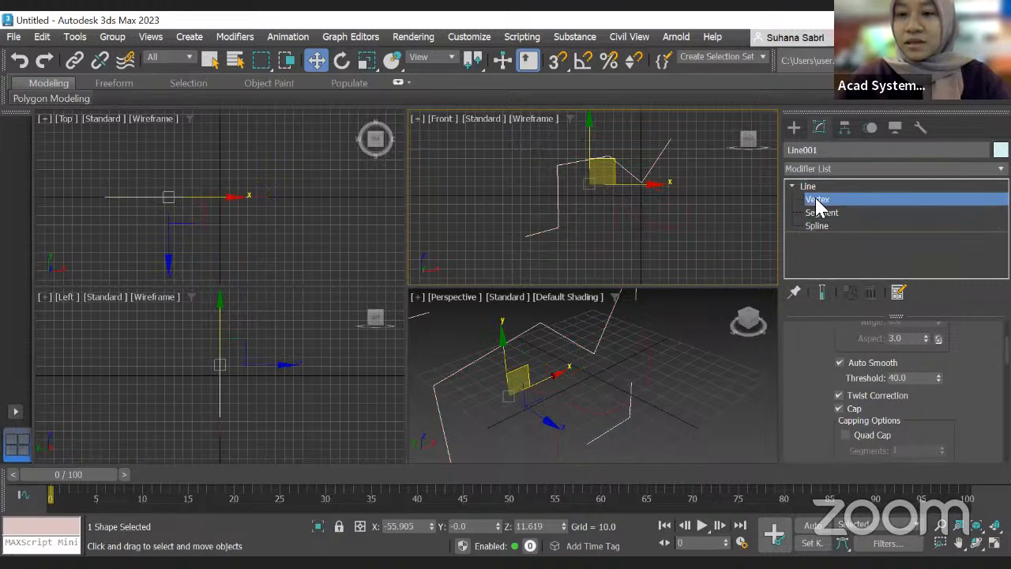
pyautogui.scroll(-1, 872, 376)
pyautogui.scroll(4, 882, 345)
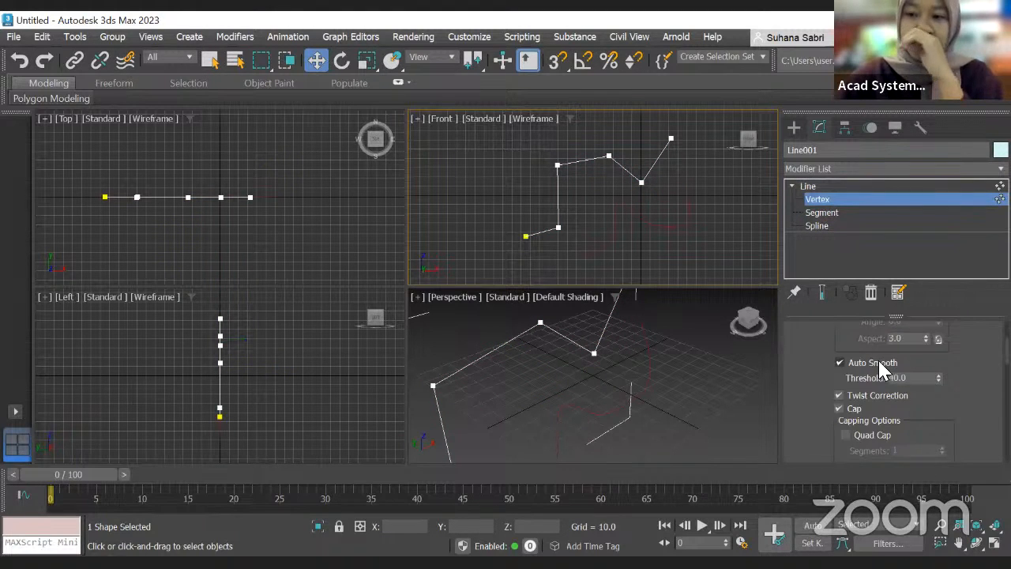
pyautogui.scroll(3, 928, 342)
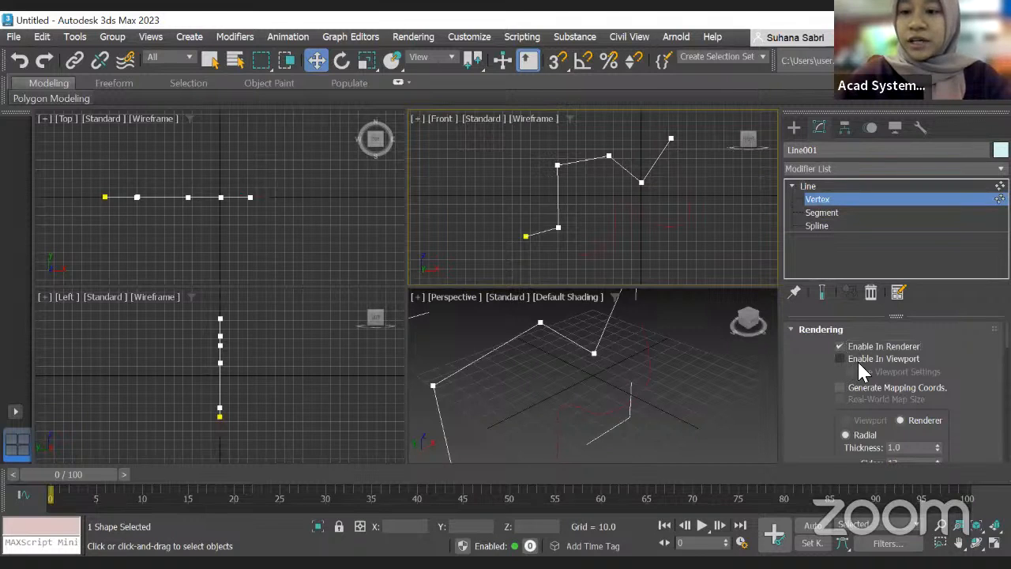
pyautogui.click(855, 357)
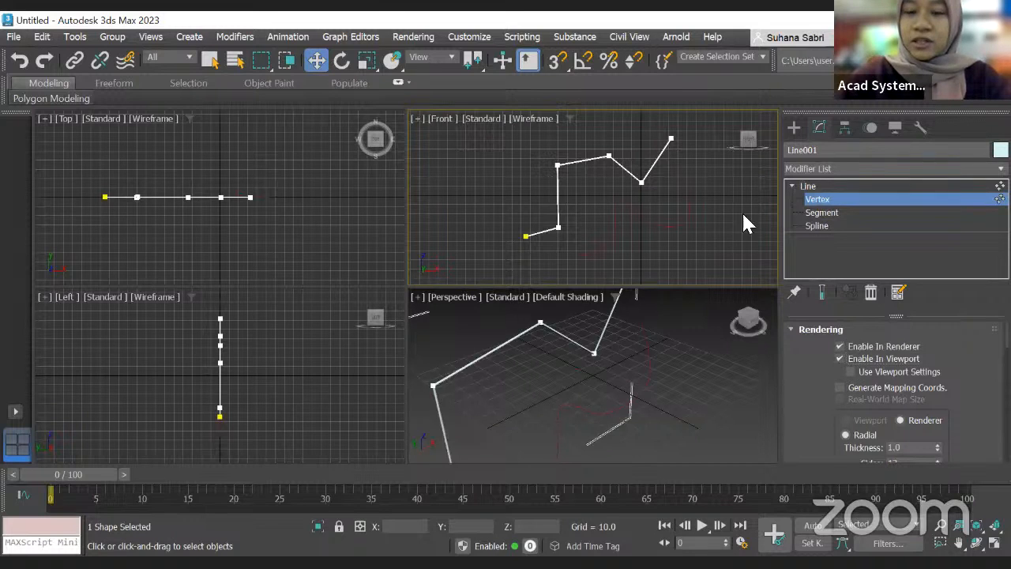
# Step: Turn off Enable In Renderer for the line while keeping viewport rendering on
pyautogui.scroll(3, 607, 212)
pyautogui.scroll(-3, 606, 212)
pyautogui.scroll(5, 547, 194)
pyautogui.scroll(3, 600, 207)
pyautogui.scroll(5, 553, 219)
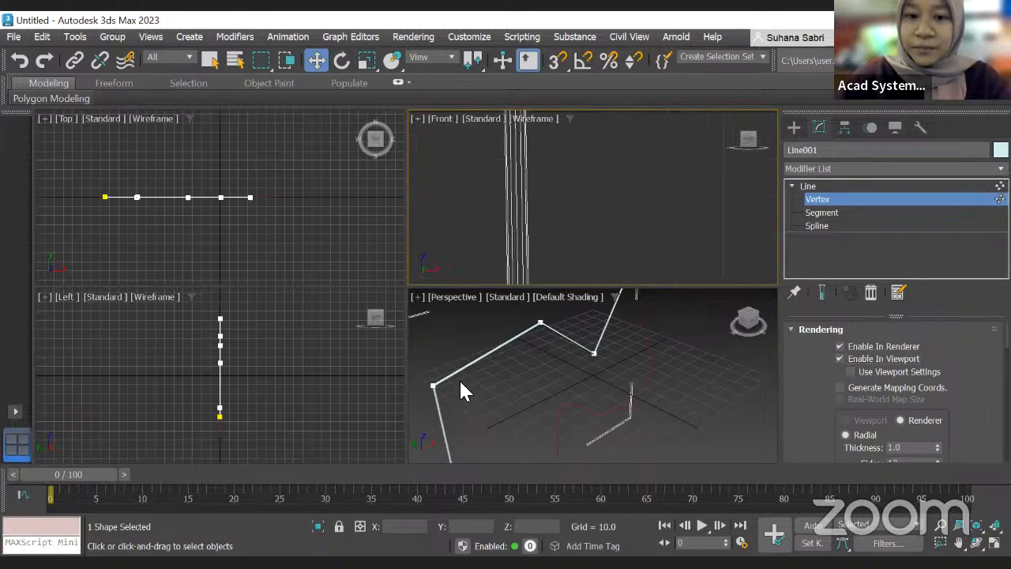
pyautogui.scroll(5, 463, 383)
pyautogui.scroll(-5, 466, 375)
pyautogui.click(840, 357)
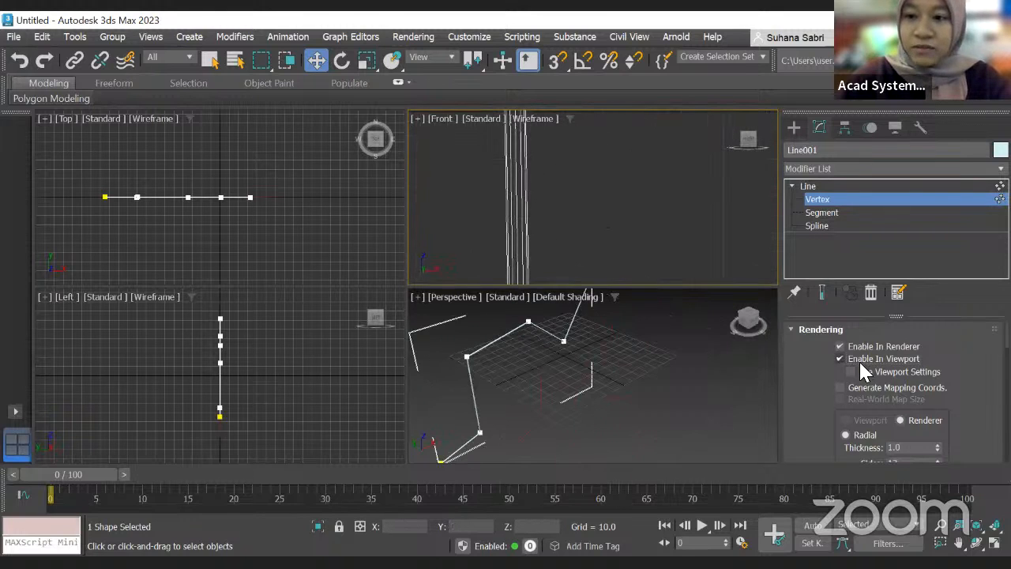
pyautogui.click(839, 358)
pyautogui.scroll(-5, 522, 355)
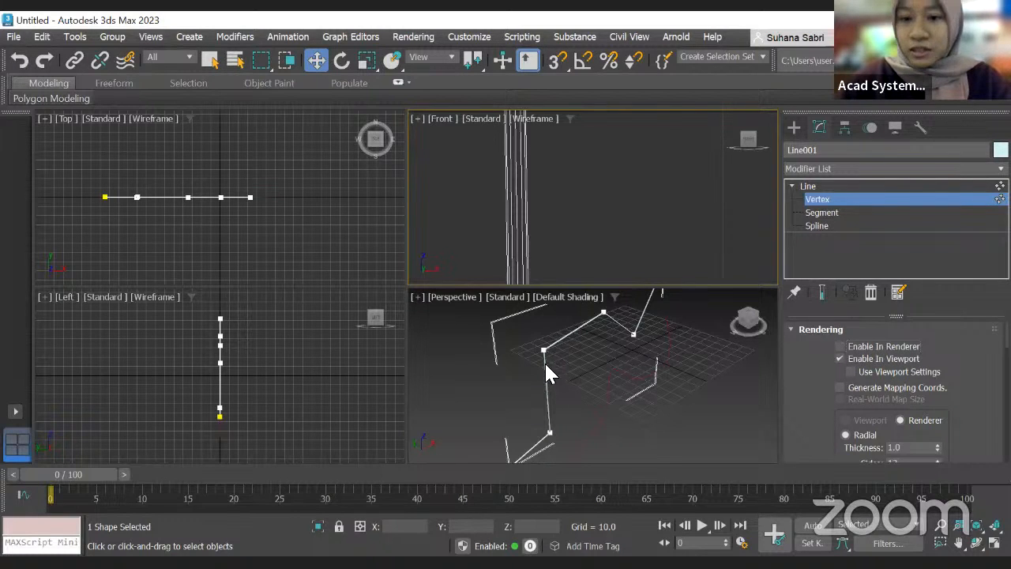
# Step: Try the Rectangular rendering profile for the line, then switch back to Radial
pyautogui.scroll(2, 545, 366)
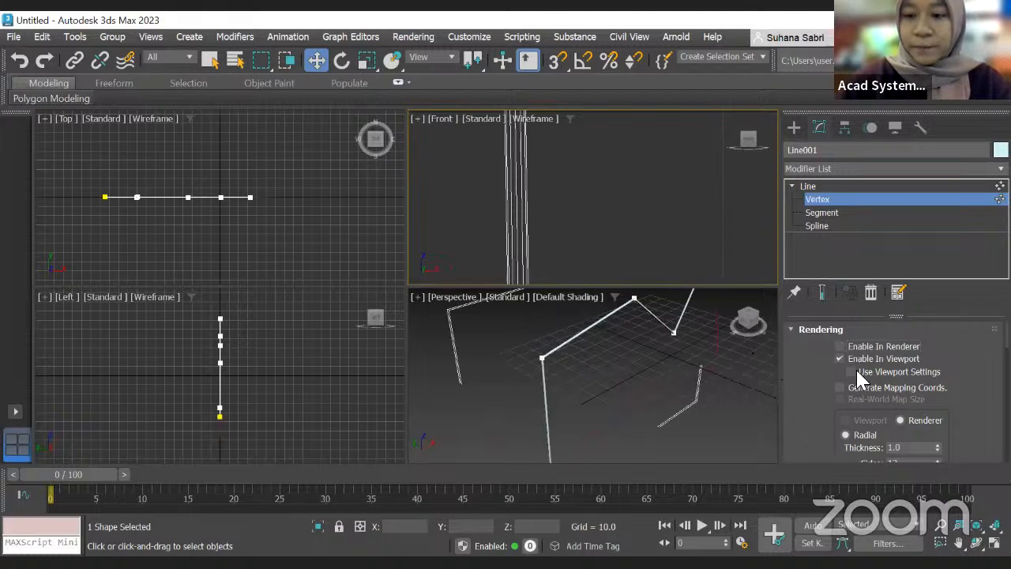
pyautogui.scroll(-2, 868, 377)
pyautogui.scroll(2, 898, 382)
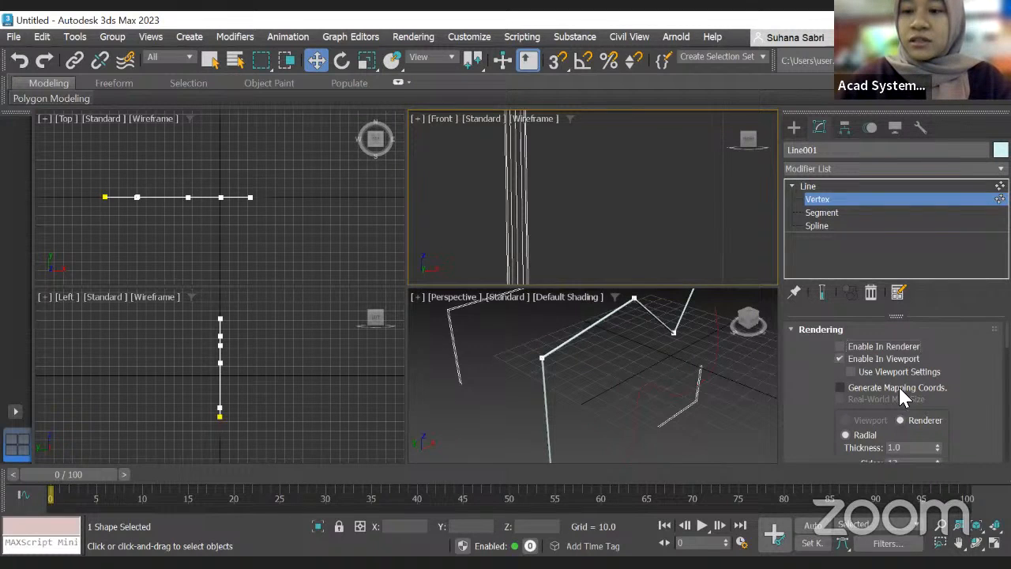
pyautogui.scroll(-3, 900, 395)
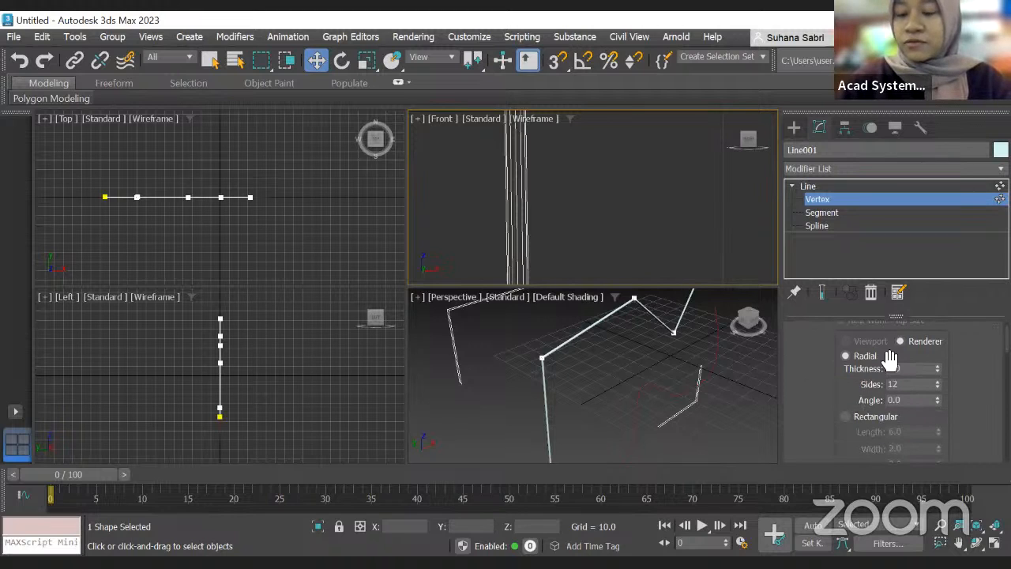
pyautogui.scroll(2, 843, 377)
pyautogui.scroll(-2, 845, 372)
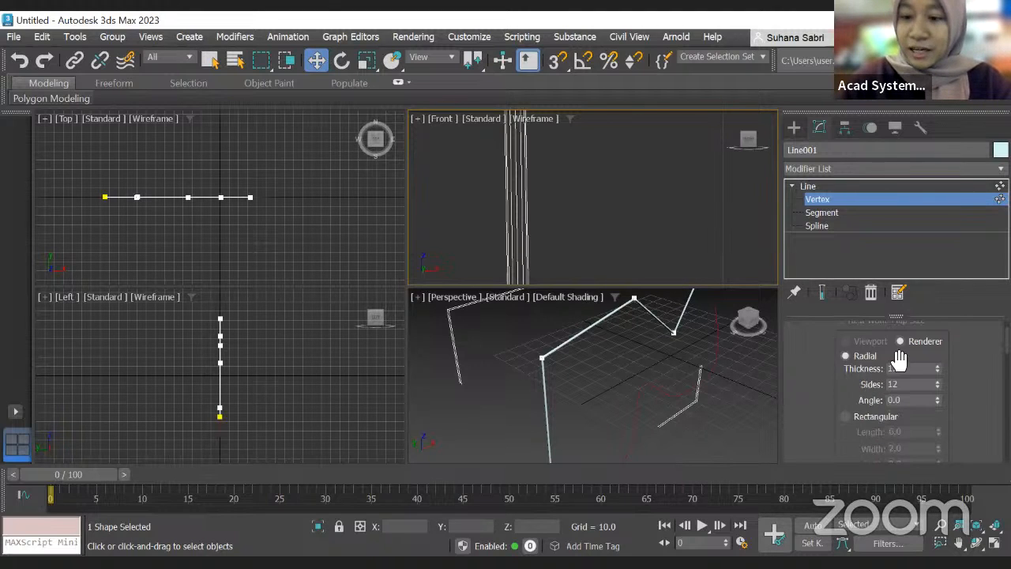
pyautogui.click(846, 417)
pyautogui.scroll(2, 545, 372)
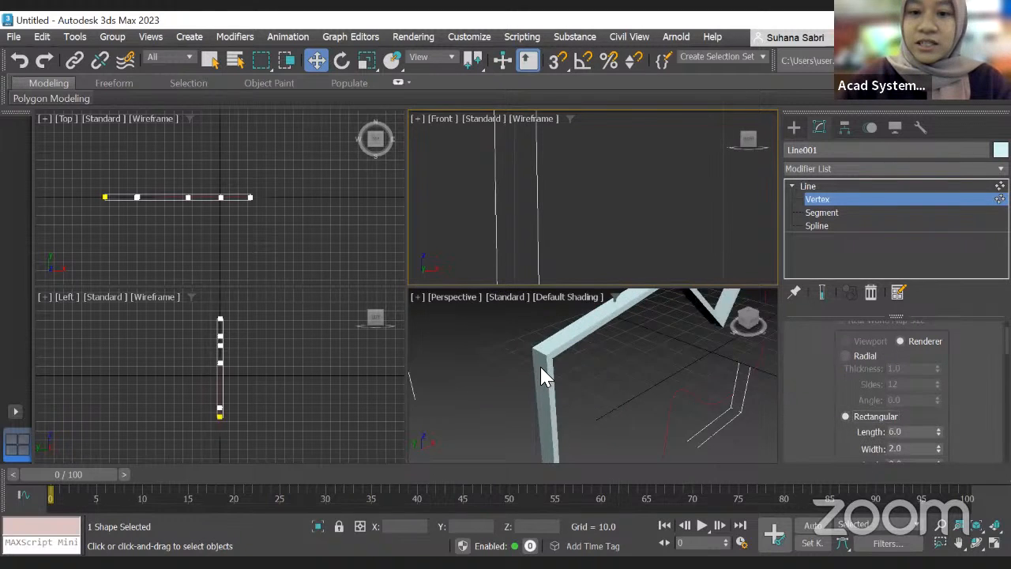
pyautogui.scroll(-2, 576, 356)
pyautogui.click(845, 356)
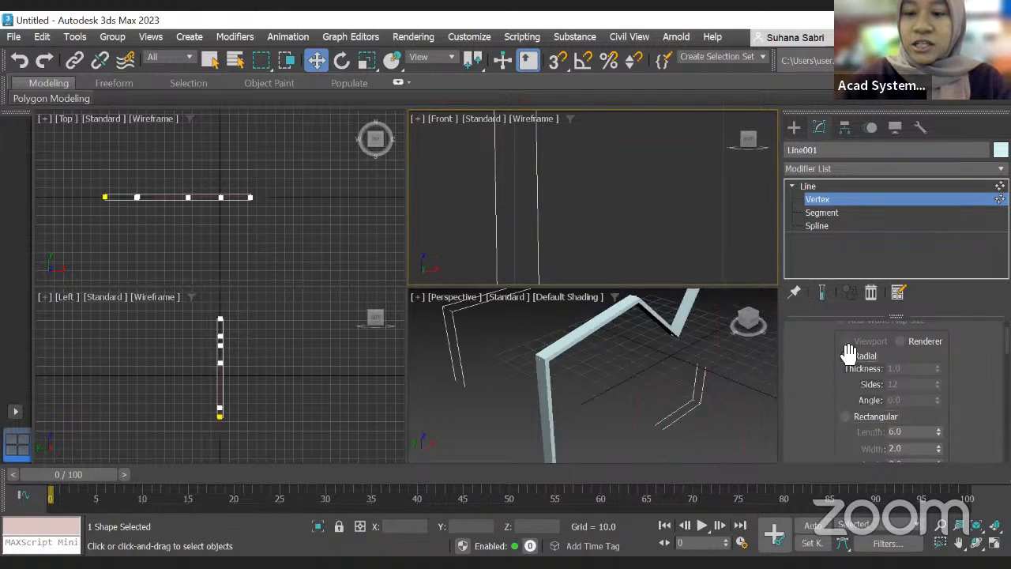
# Step: Set the radial rendering thickness to 2.22 and the sides to 86
pyautogui.scroll(2, 561, 348)
pyautogui.scroll(-2, 561, 348)
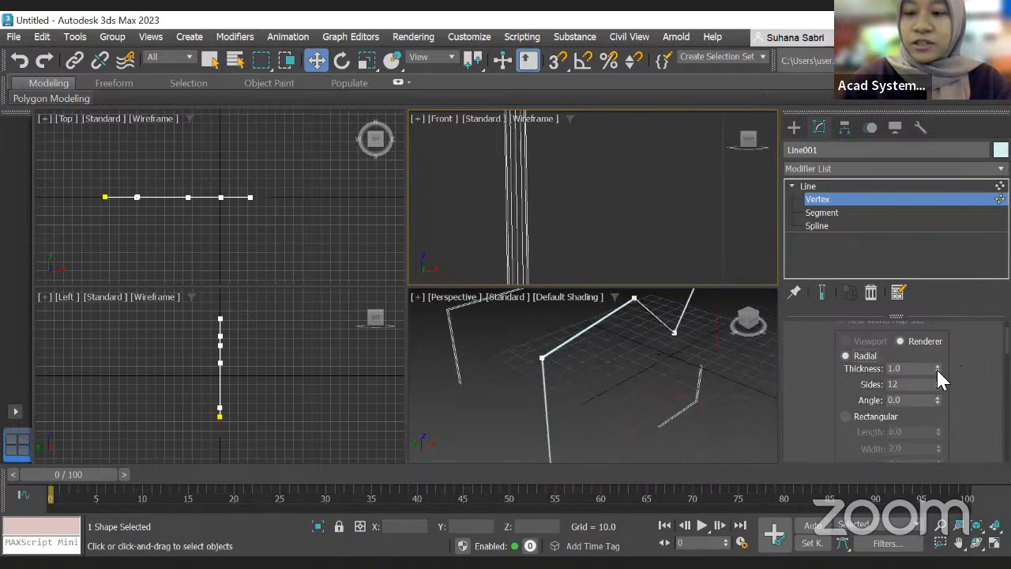
pyautogui.moveTo(935, 371); pyautogui.dragTo(946, 304)
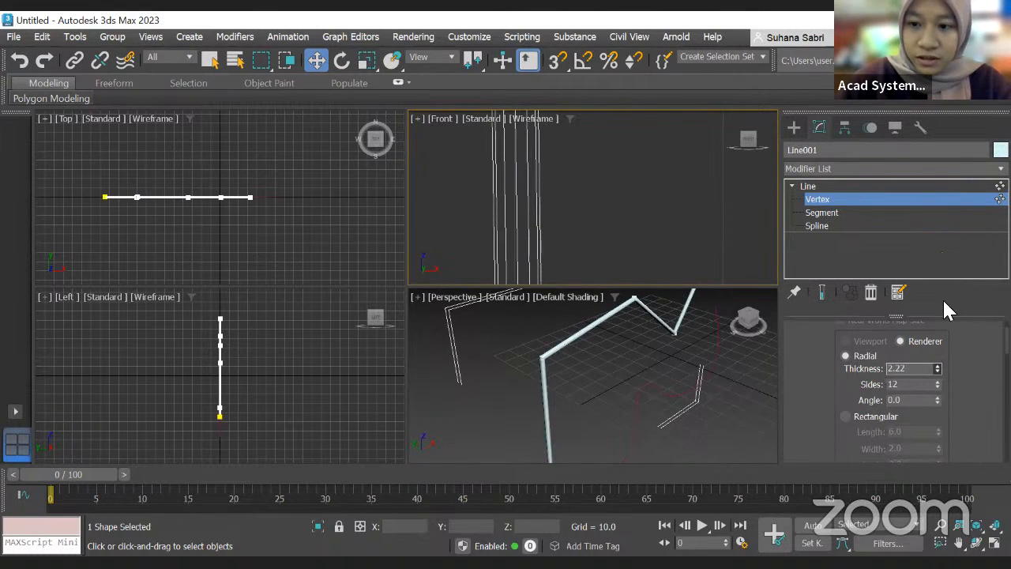
pyautogui.moveTo(939, 383); pyautogui.dragTo(945, 352)
pyautogui.scroll(3, 505, 209)
pyautogui.scroll(-2, 505, 202)
pyautogui.scroll(1, 505, 203)
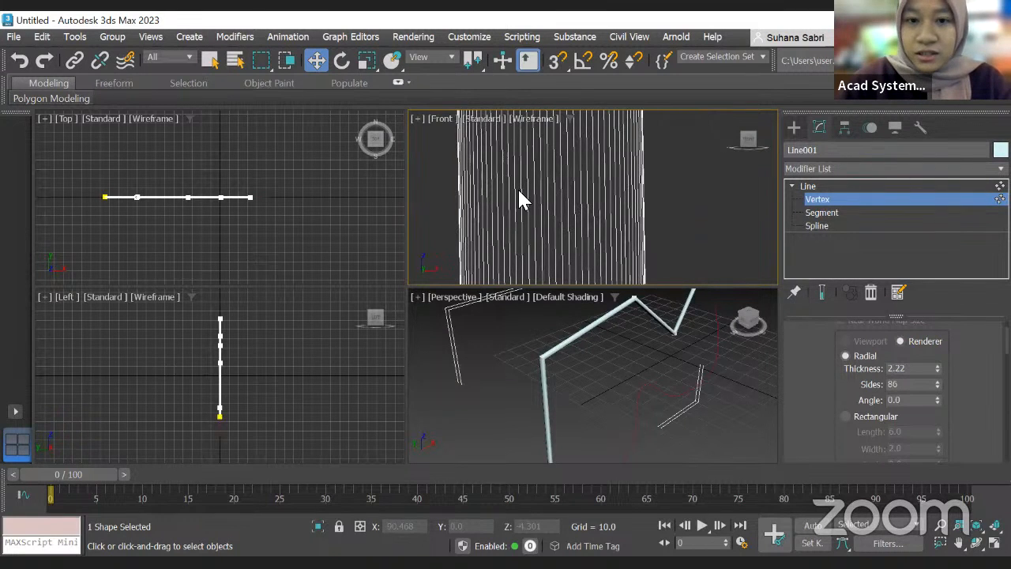
# Step: Switch the rendering profile to Rectangular and set its length to 14.4
pyautogui.click(847, 417)
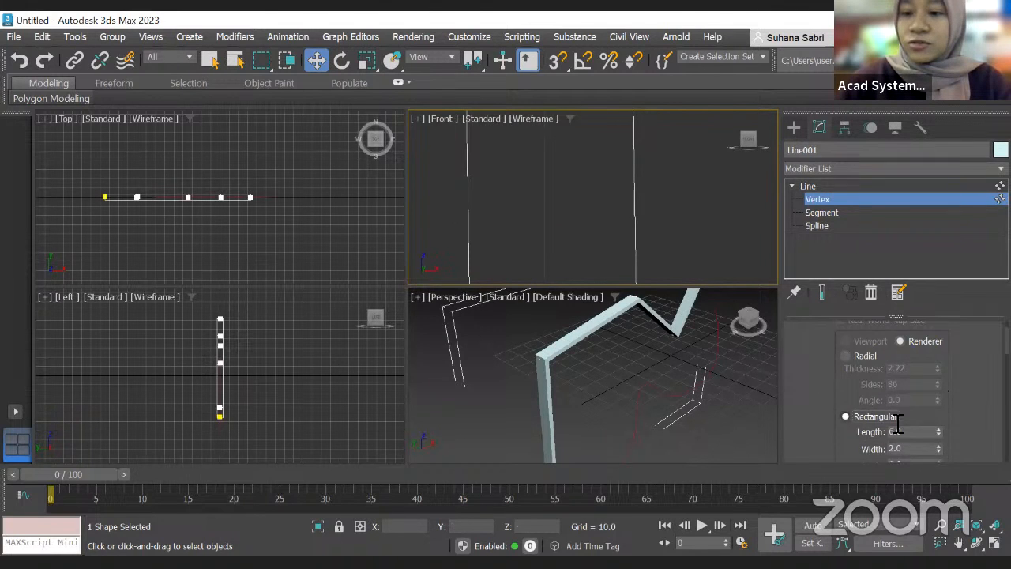
pyautogui.scroll(-1, 899, 425)
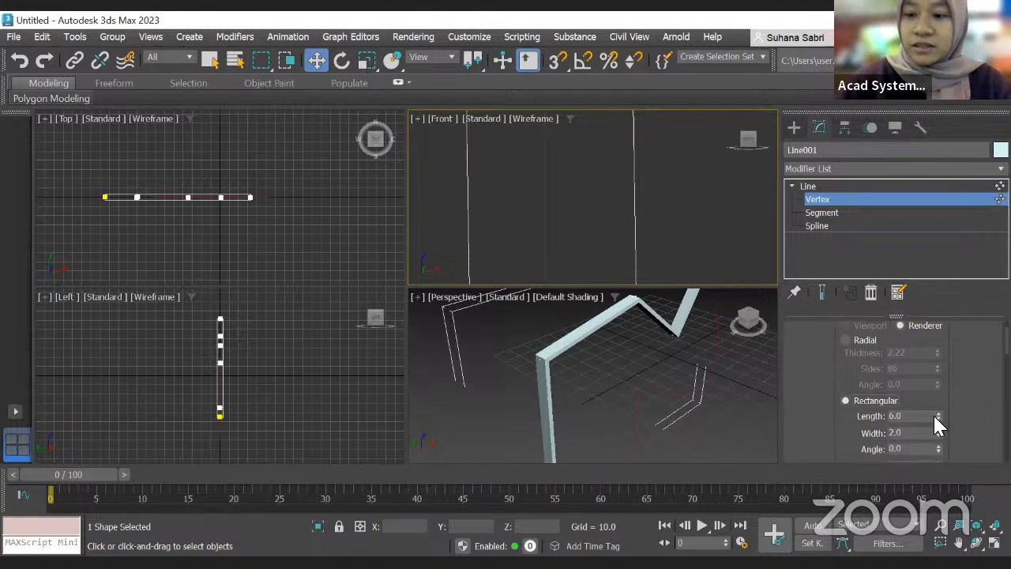
pyautogui.moveTo(936, 415); pyautogui.dragTo(962, 351)
pyautogui.scroll(-3, 713, 367)
pyautogui.scroll(-4, 940, 419)
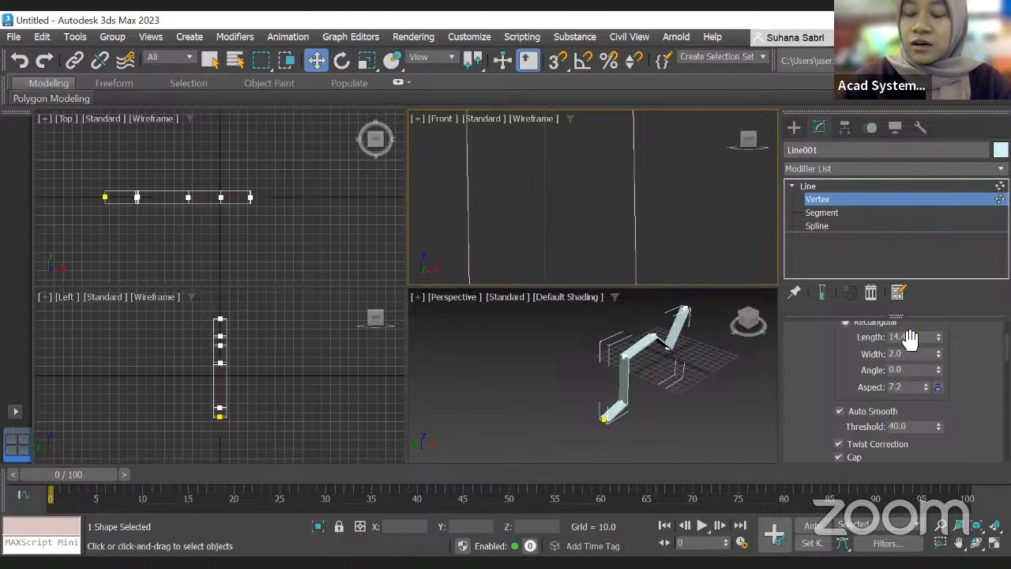
pyautogui.scroll(3, 903, 353)
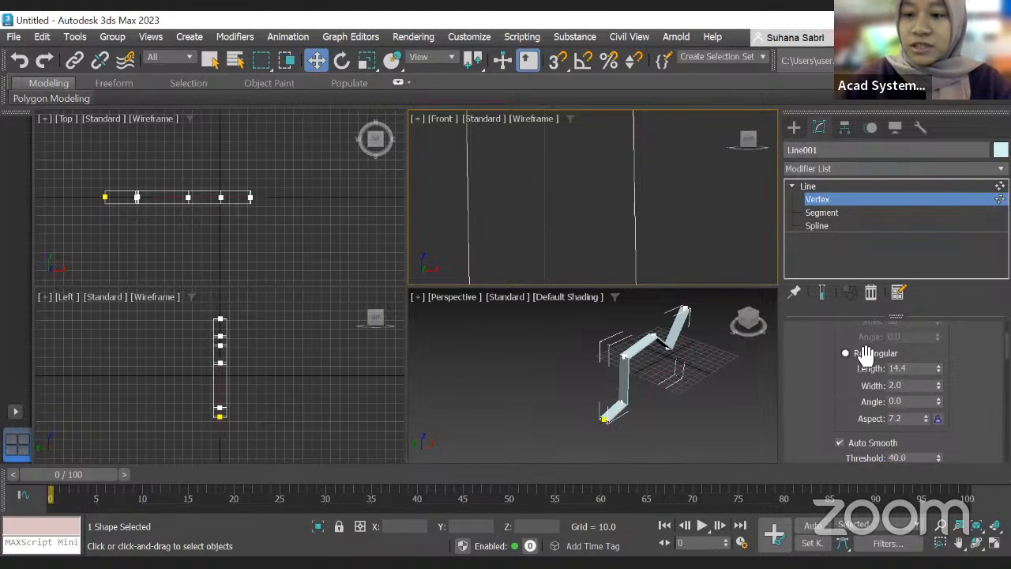
pyautogui.scroll(1, 909, 377)
pyautogui.scroll(-3, 897, 368)
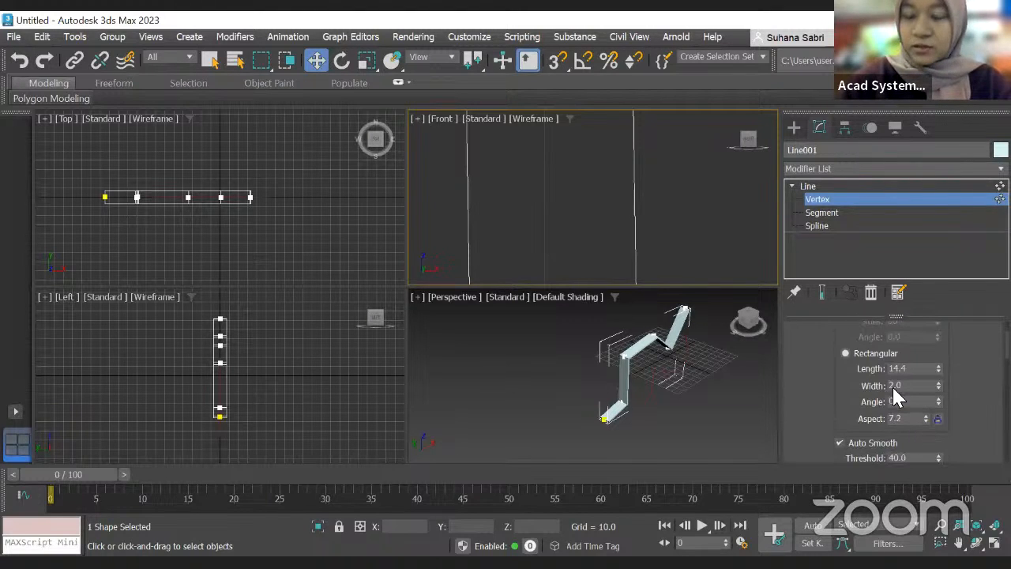
pyautogui.scroll(5, 896, 387)
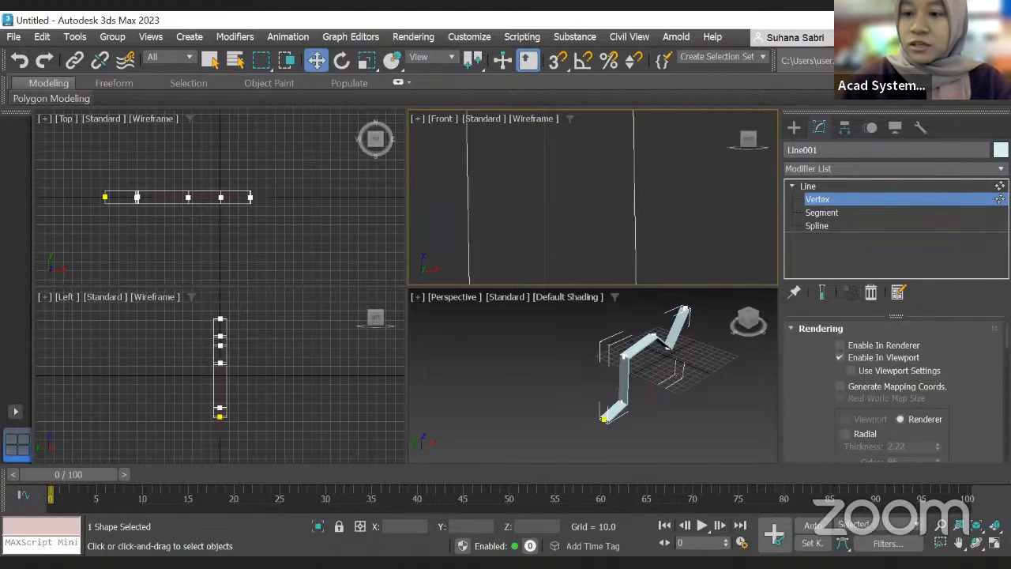
pyautogui.scroll(-4, 866, 399)
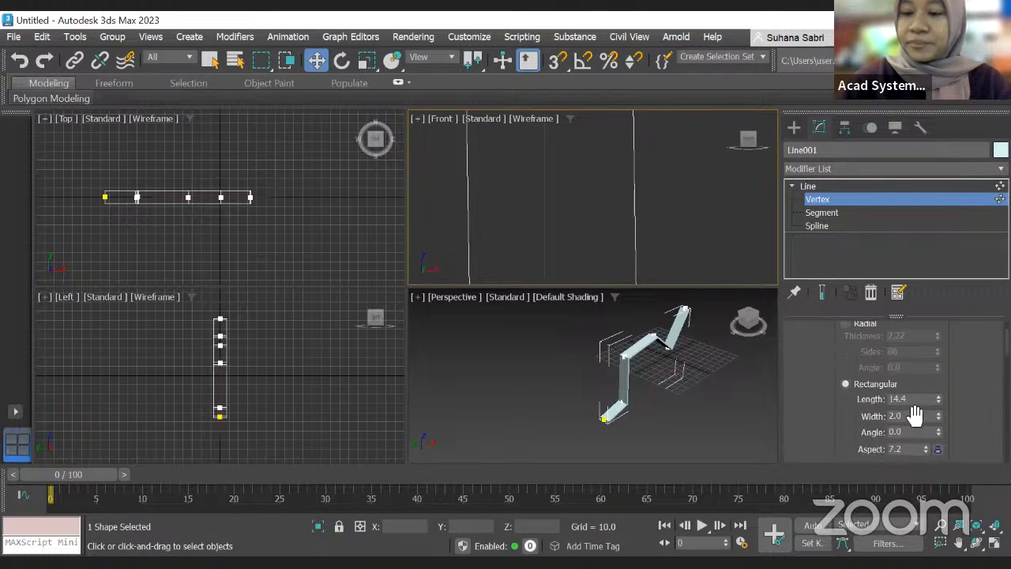
# Step: Draw a rectangle spline in the Front viewport, about 107 by 194 units, with the Rectangle tool
pyautogui.click(793, 128)
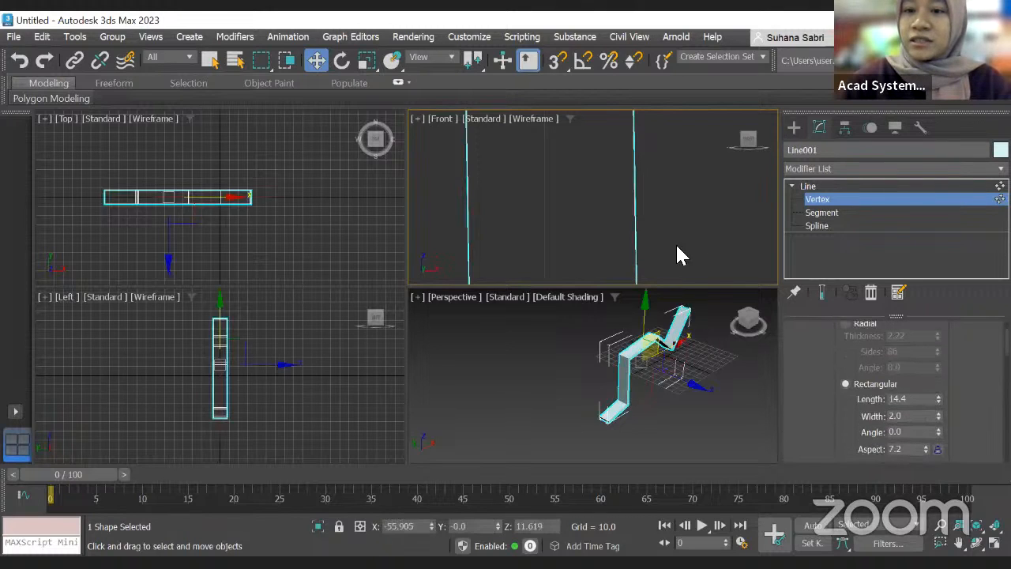
pyautogui.scroll(-5, 663, 304)
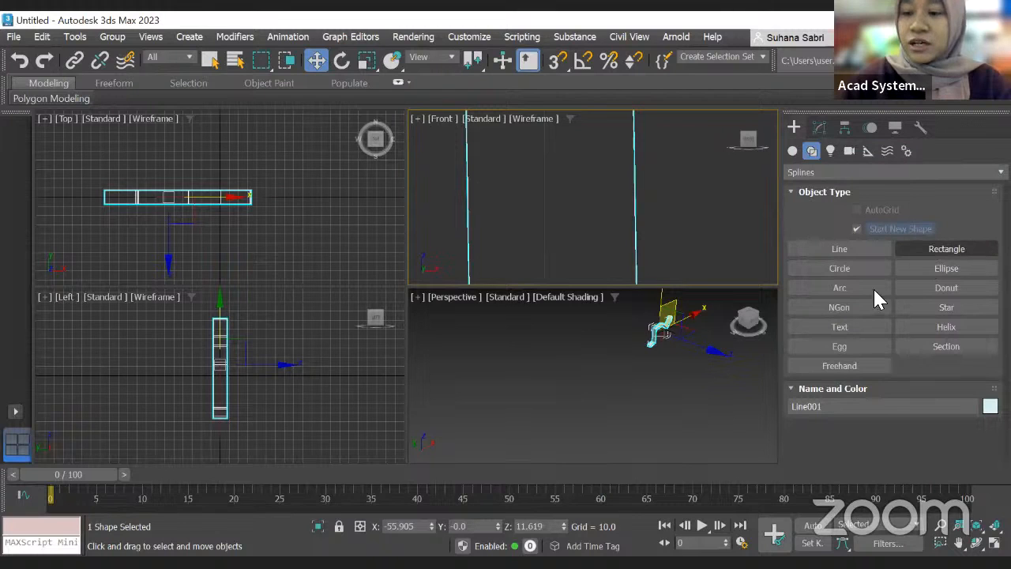
pyautogui.click(946, 248)
pyautogui.scroll(-5, 637, 210)
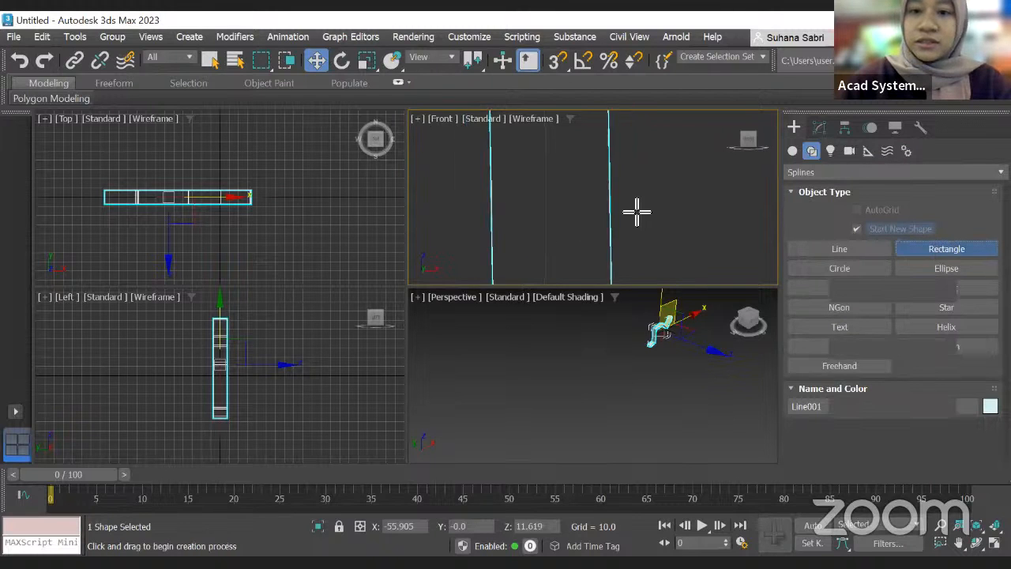
pyautogui.moveTo(455, 199); pyautogui.dragTo(452, 199, button='middle')
pyautogui.scroll(-8, 540, 200)
pyautogui.moveTo(684, 184); pyautogui.dragTo(622, 180, button='middle')
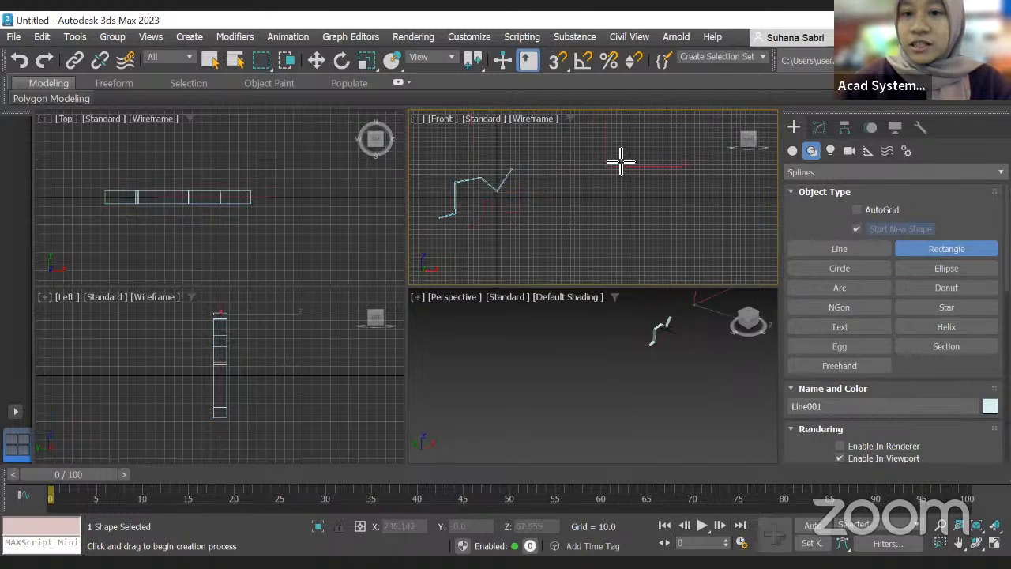
pyautogui.moveTo(604, 177); pyautogui.dragTo(695, 228)
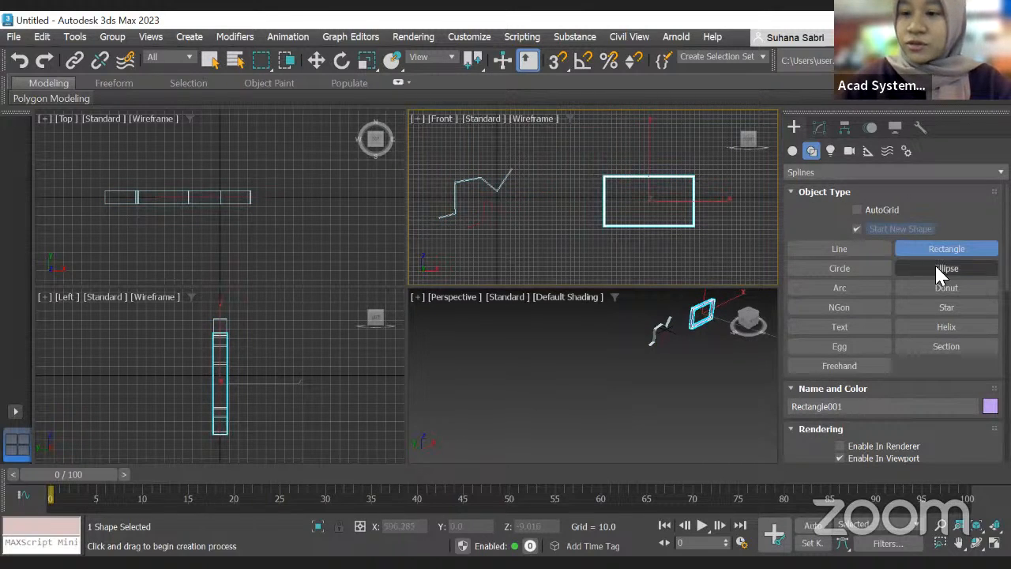
# Step: Switch the rectangle's rendering profile to Radial
pyautogui.scroll(-1, 877, 366)
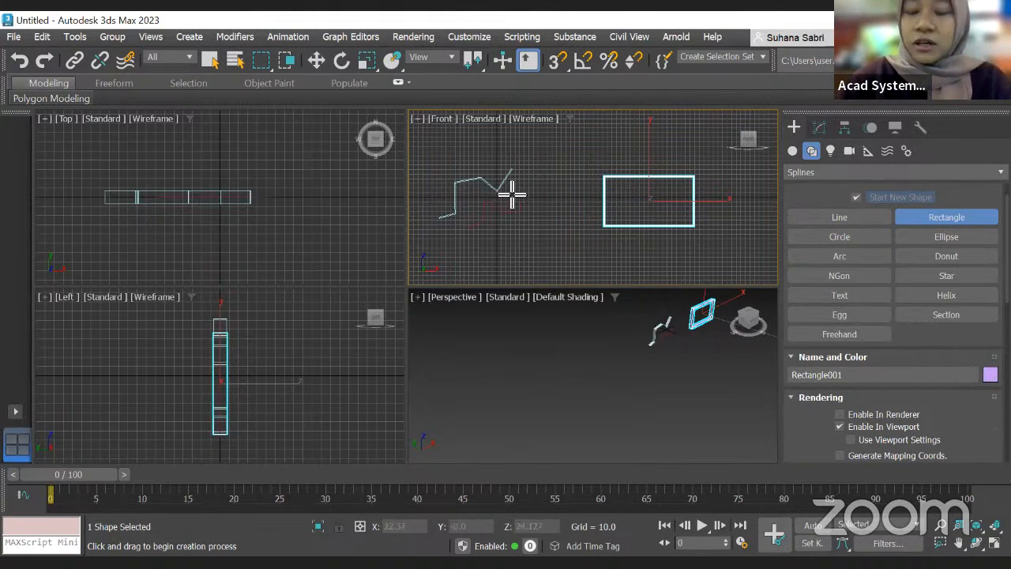
pyautogui.scroll(-1, 924, 234)
pyautogui.scroll(5, 646, 196)
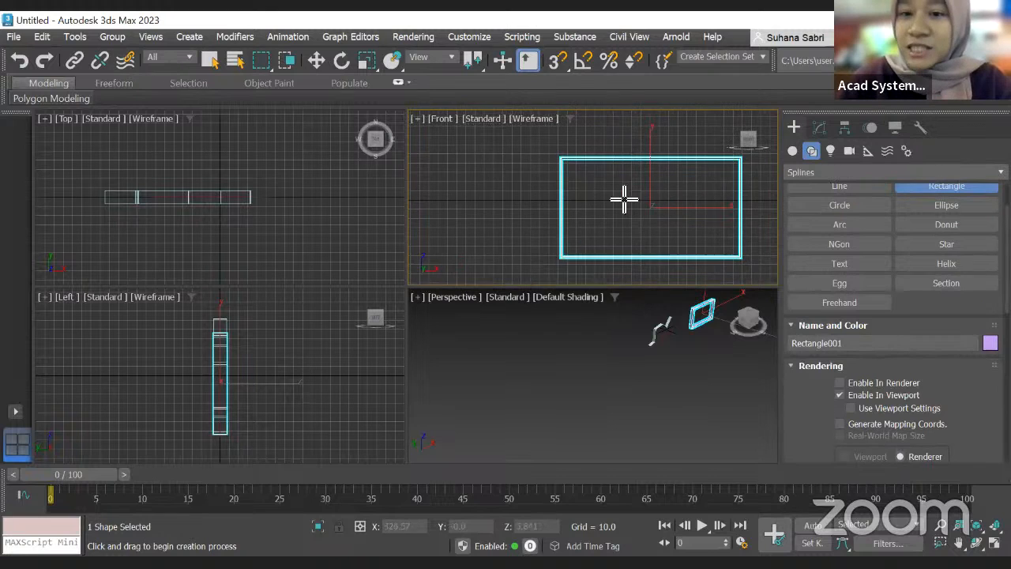
pyautogui.scroll(-5, 920, 357)
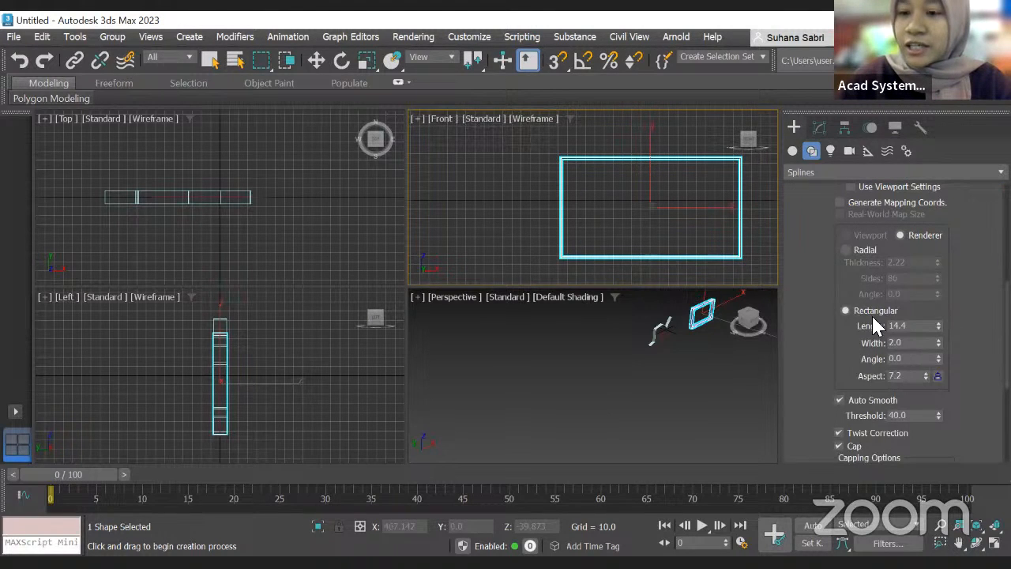
pyautogui.click(853, 248)
pyautogui.scroll(5, 552, 203)
pyautogui.scroll(1, 592, 180)
pyautogui.scroll(1, 592, 180)
pyautogui.scroll(4, 677, 327)
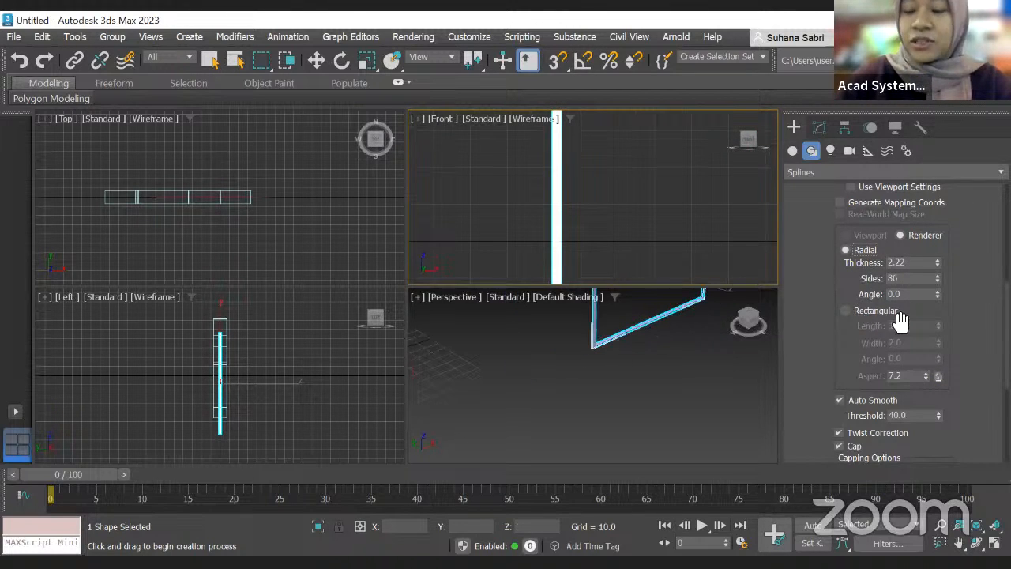
# Step: Set the rectangle's interpolation steps to 69
pyautogui.scroll(-4, 901, 320)
pyautogui.scroll(-4, 815, 286)
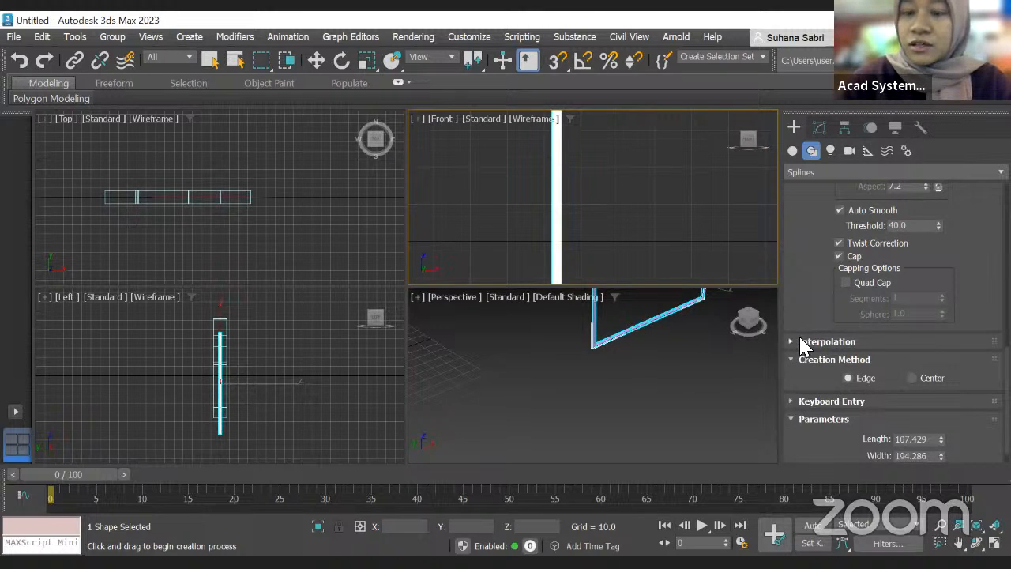
pyautogui.click(804, 342)
pyautogui.scroll(3, 576, 327)
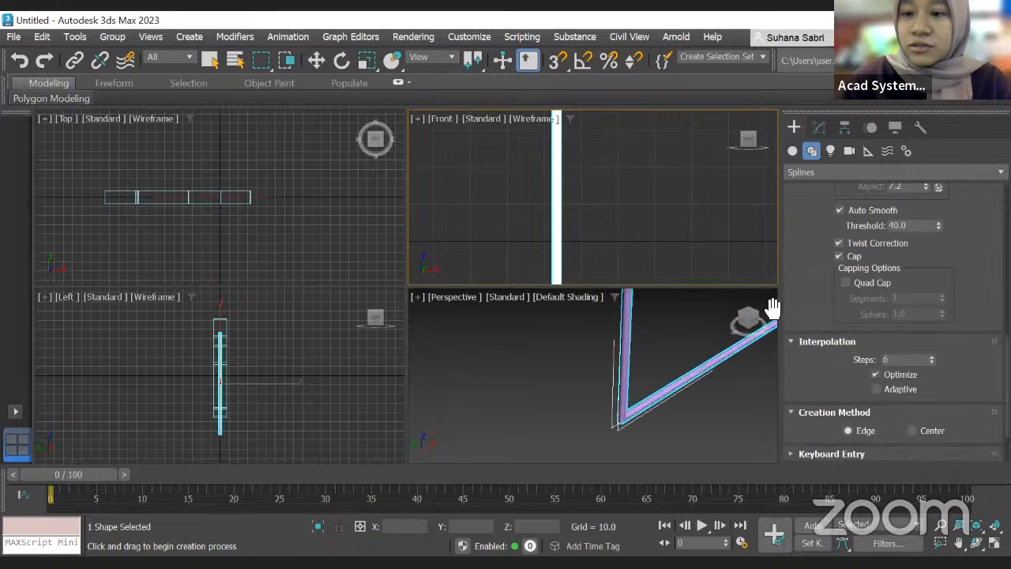
pyautogui.scroll(-2, 883, 368)
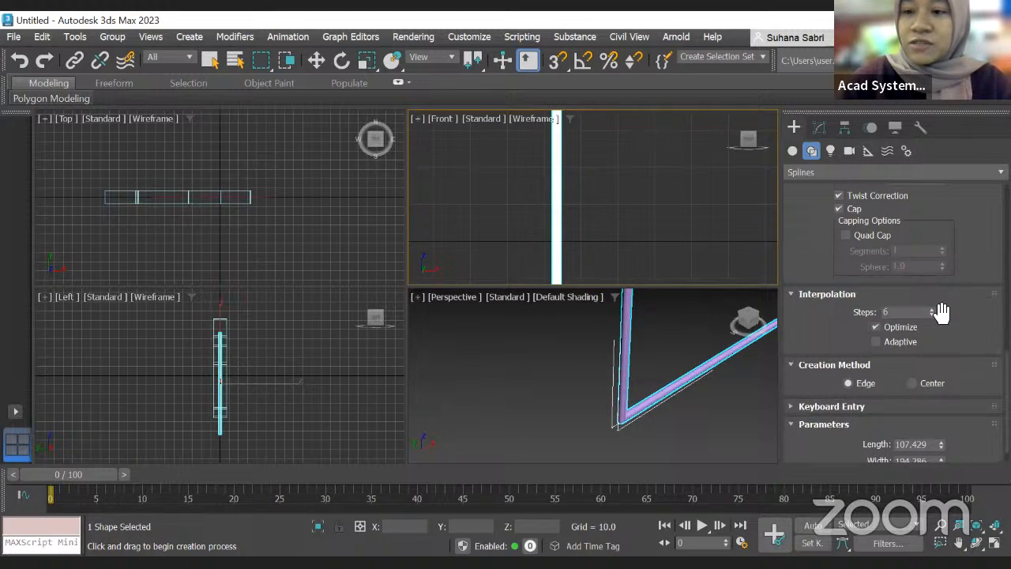
pyautogui.moveTo(937, 309); pyautogui.dragTo(936, 267)
pyautogui.scroll(1, 629, 406)
pyautogui.scroll(-2, 634, 403)
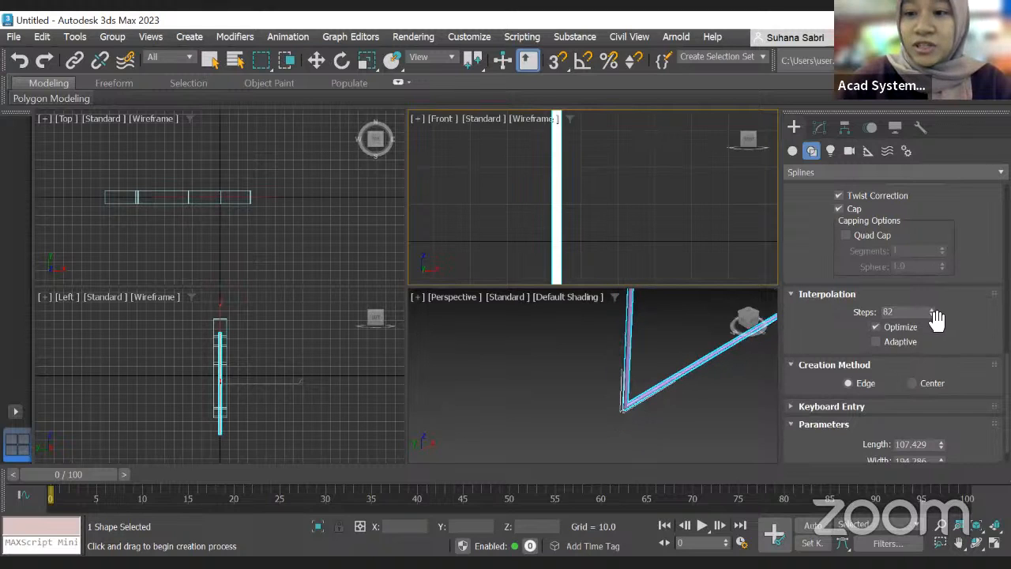
pyautogui.moveTo(931, 313); pyautogui.dragTo(932, 339)
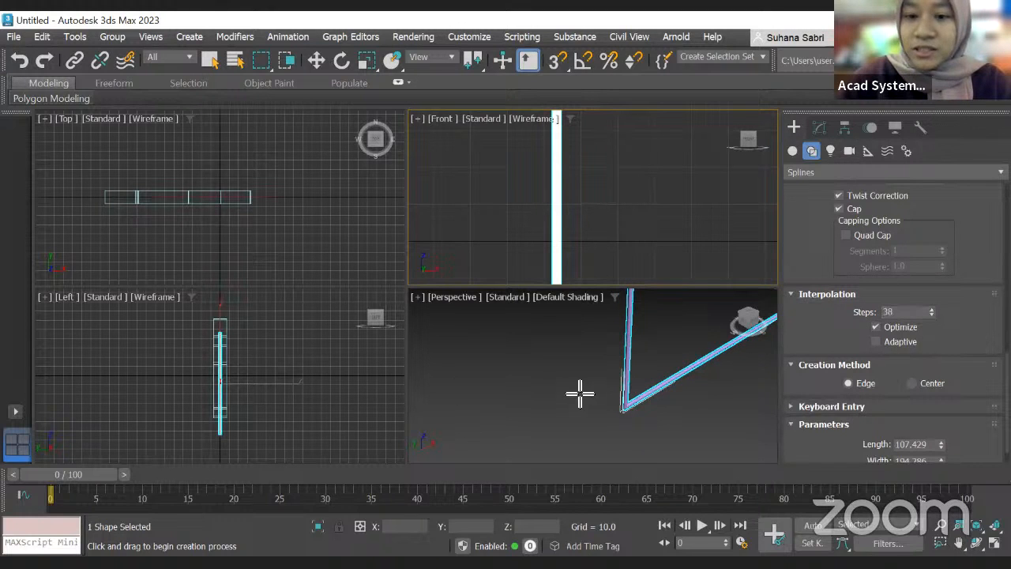
pyautogui.moveTo(580, 395); pyautogui.dragTo(673, 382, button='middle')
pyautogui.scroll(-2, 672, 382)
pyautogui.moveTo(932, 312); pyautogui.dragTo(935, 279)
pyautogui.scroll(1, 794, 330)
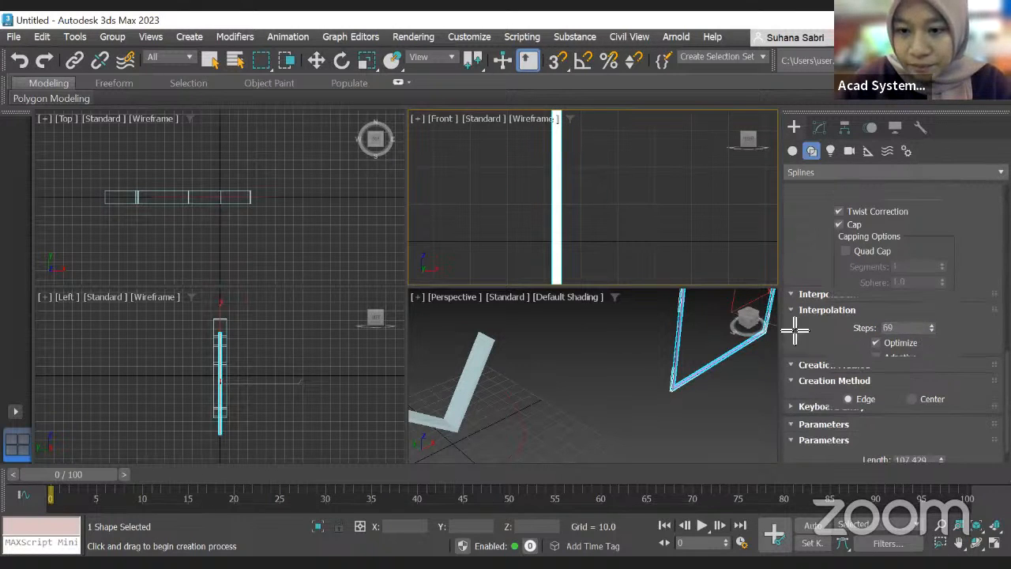
pyautogui.scroll(3, 769, 333)
pyautogui.scroll(3, 638, 457)
pyautogui.scroll(-5, 651, 431)
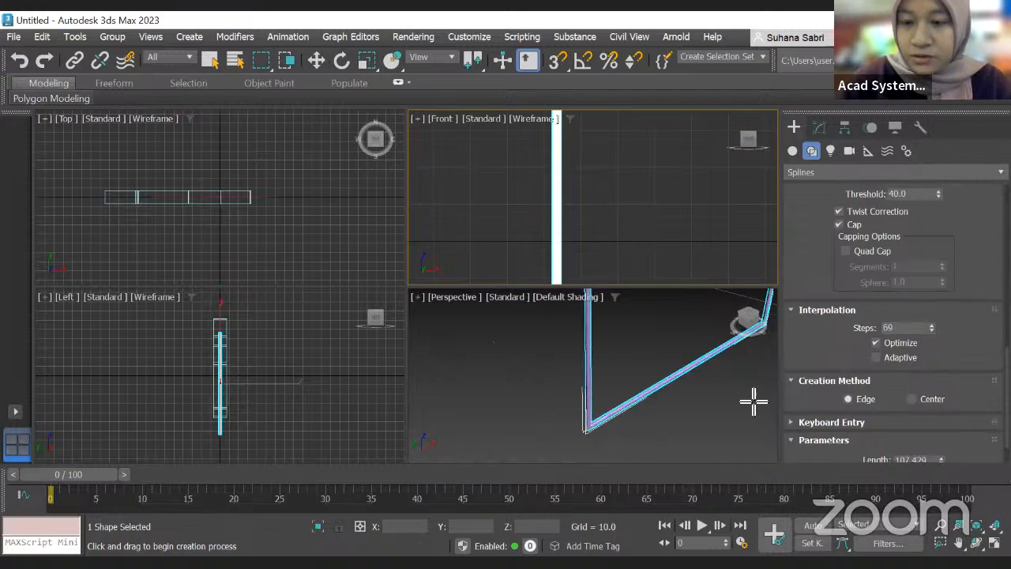
pyautogui.scroll(-1, 899, 387)
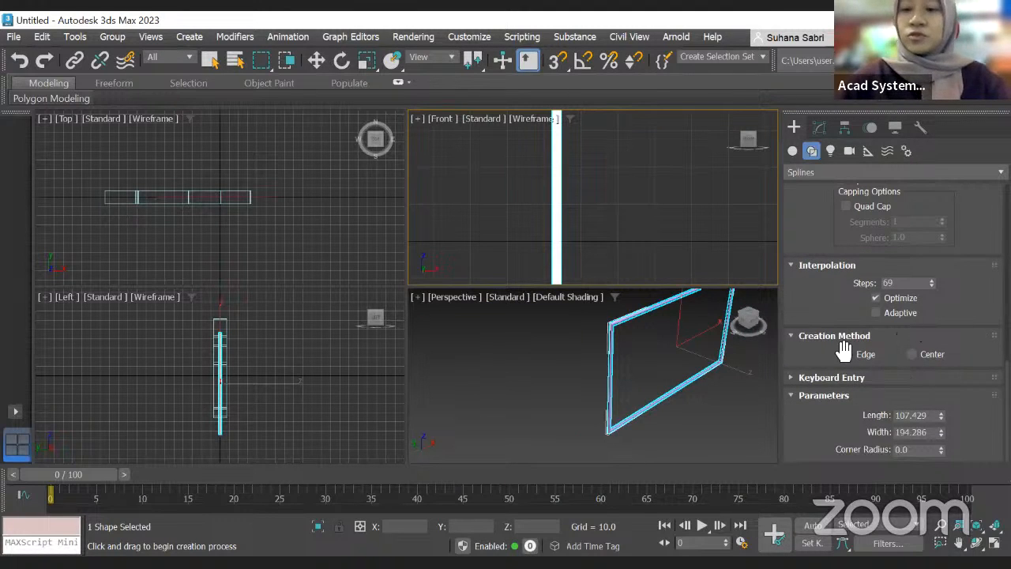
# Step: Switch the creation method to Center and draw a rectangle from its centre, about 162 by 388 units
pyautogui.click(916, 354)
pyautogui.scroll(-5, 734, 208)
pyautogui.scroll(-3, 733, 206)
pyautogui.moveTo(733, 206); pyautogui.dragTo(467, 208, button='middle')
pyautogui.moveTo(611, 192); pyautogui.dragTo(672, 218)
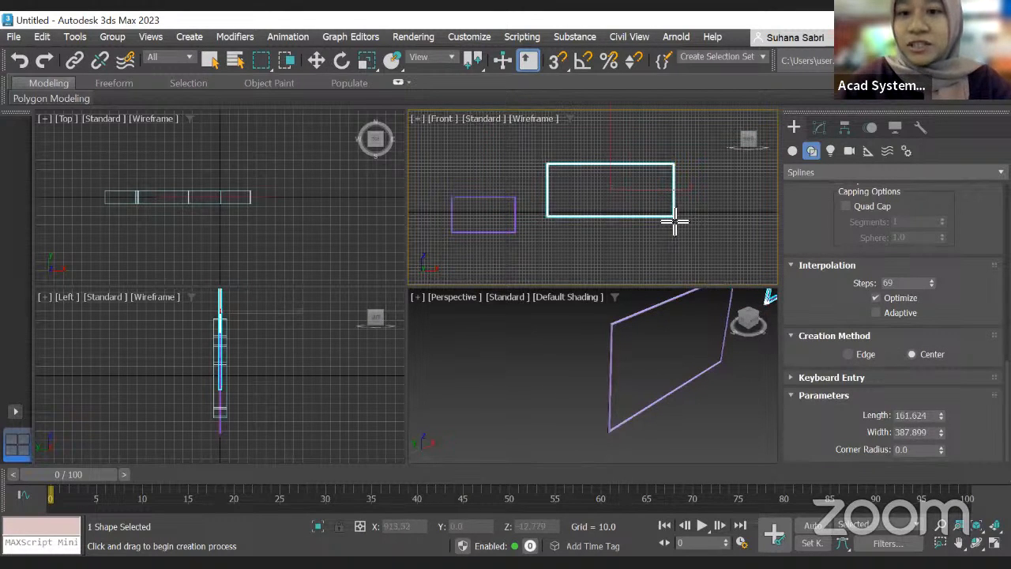
# Step: Maximize the Front viewport and draw another centred rectangle about 432 by 877 units
pyautogui.hotkey('alt', 'w')
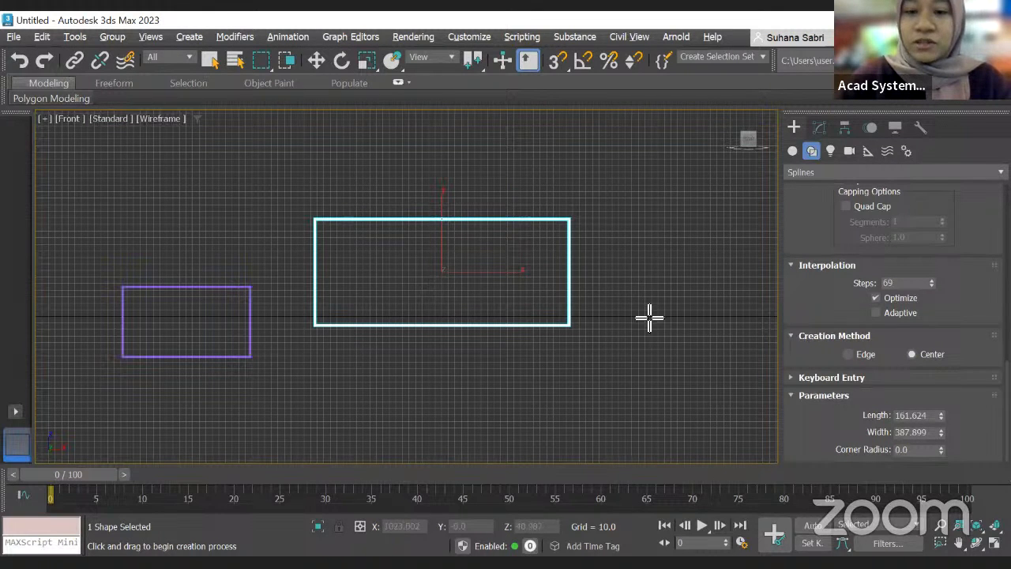
pyautogui.scroll(-6, 593, 278)
pyautogui.moveTo(569, 348); pyautogui.dragTo(674, 306)
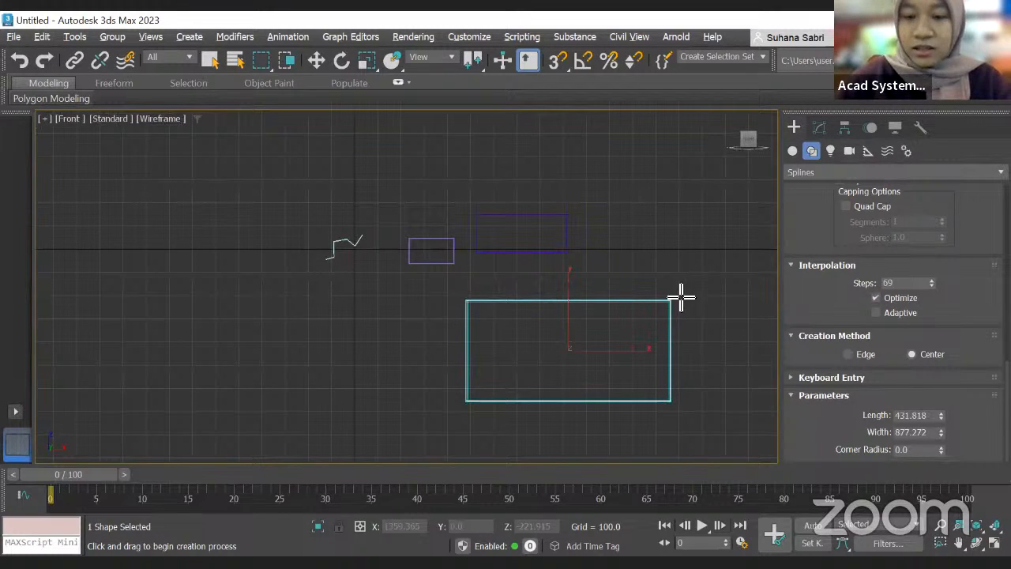
# Step: Switch the creation method to Edge and draw a rectangle corner to corner, about 211 by 709 units
pyautogui.click(852, 351)
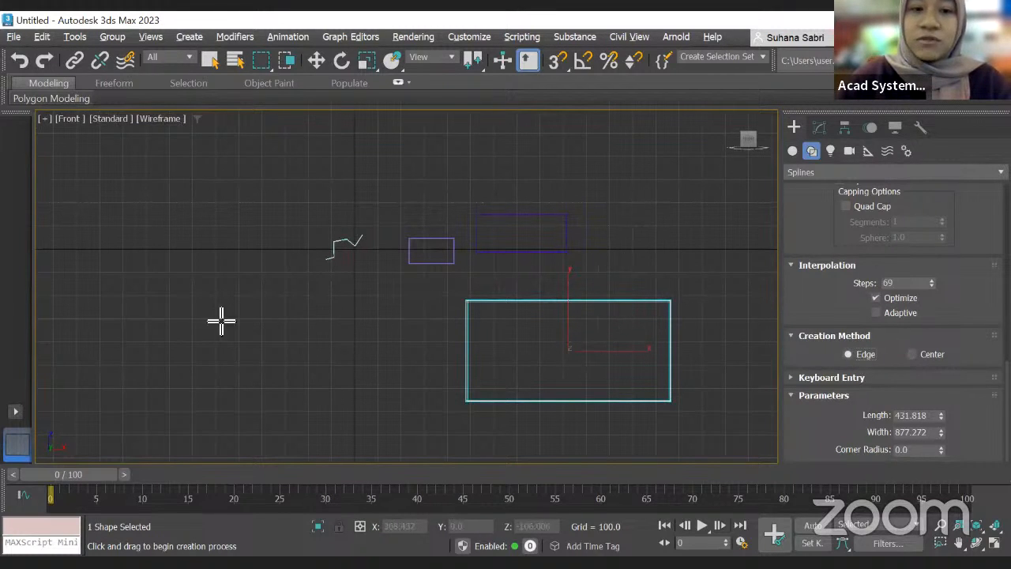
pyautogui.moveTo(203, 315); pyautogui.dragTo(372, 368)
pyautogui.scroll(-3, 466, 355)
pyautogui.scroll(3, 469, 355)
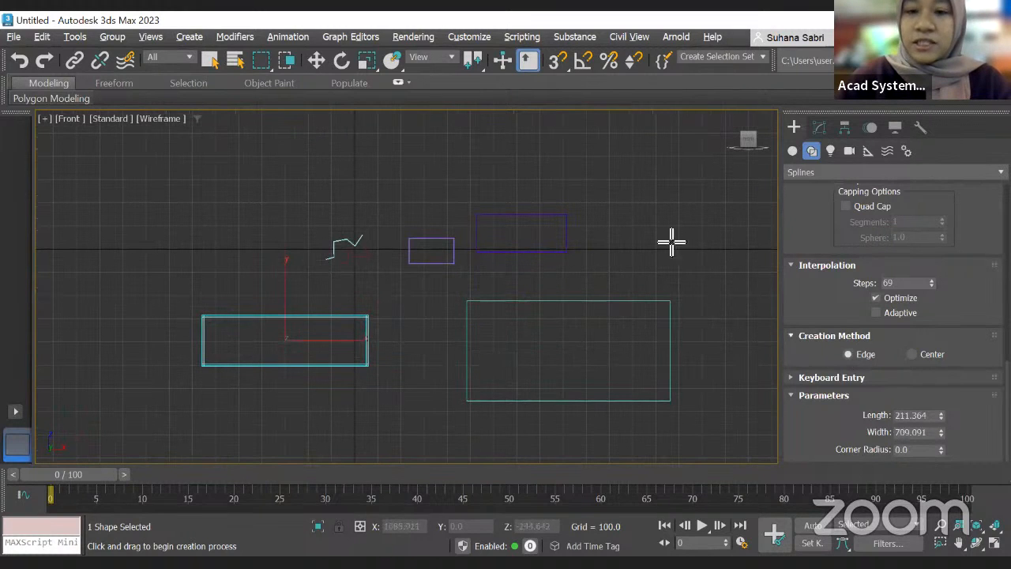
pyautogui.scroll(-3, 522, 363)
pyautogui.scroll(3, 447, 387)
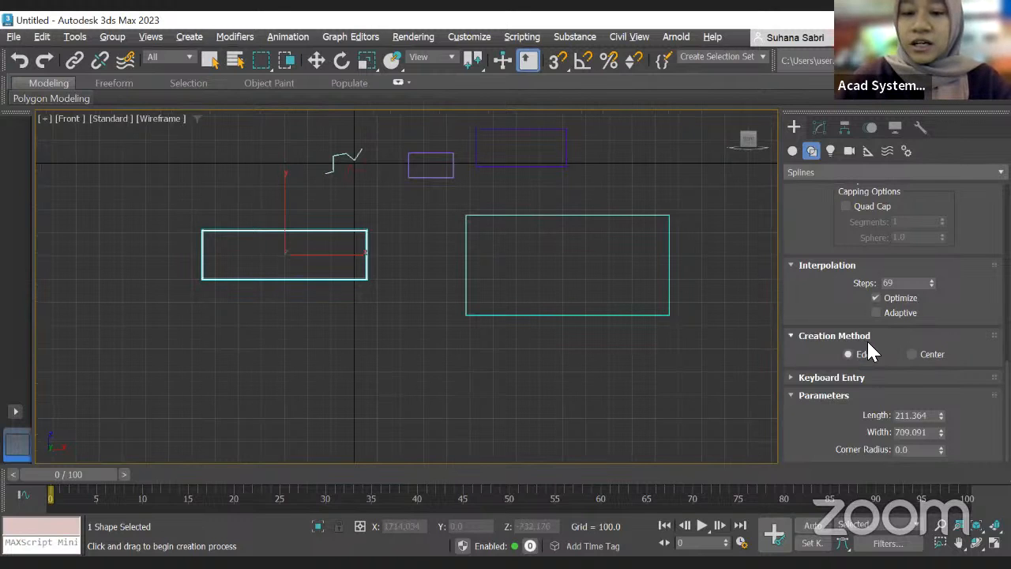
# Step: Set the creation method to Center, adjust the rectangle's length to about 290, and set its corner radius to 20
pyautogui.click(914, 355)
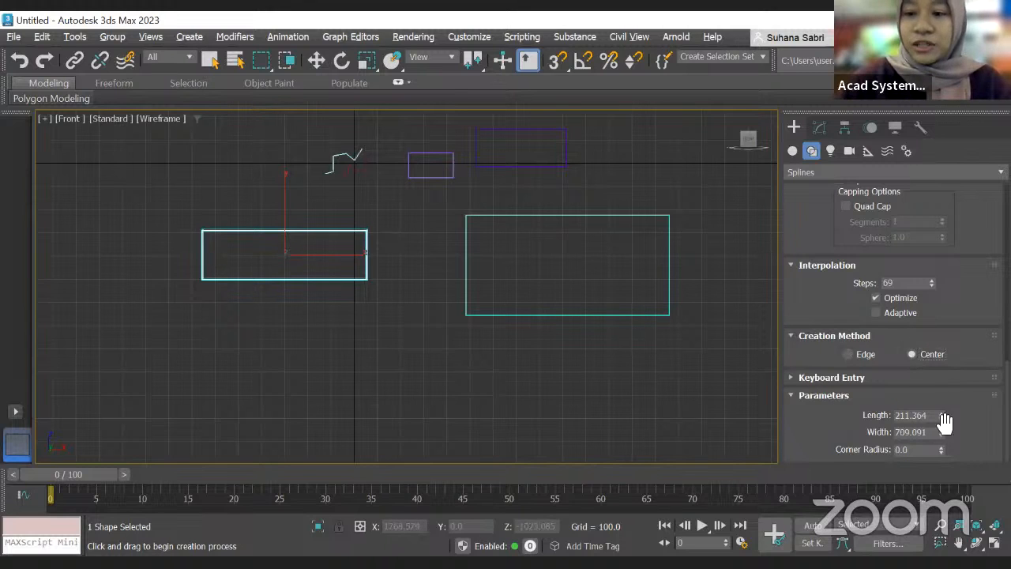
pyautogui.moveTo(940, 413); pyautogui.dragTo(961, 383)
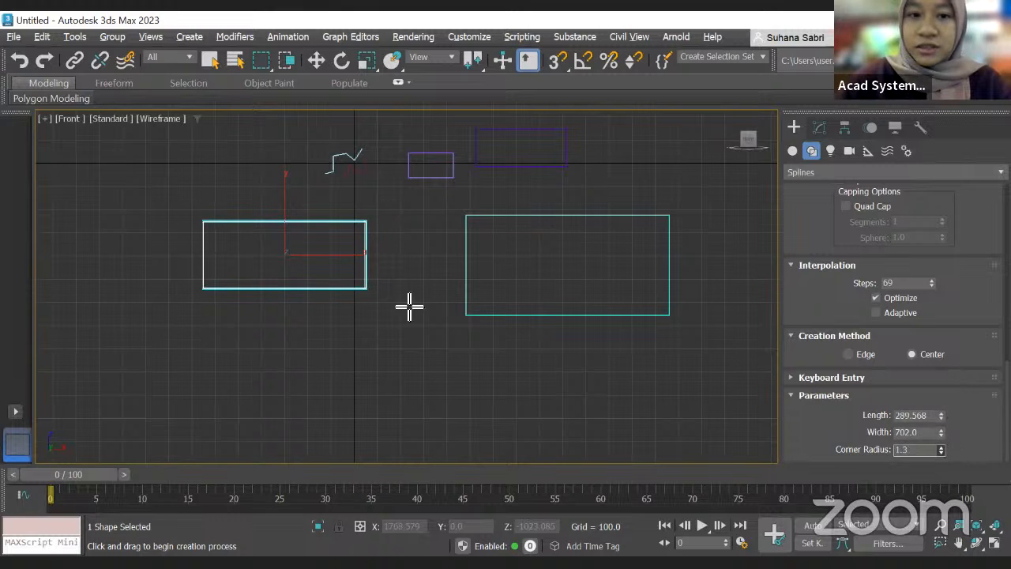
pyautogui.scroll(8, 377, 250)
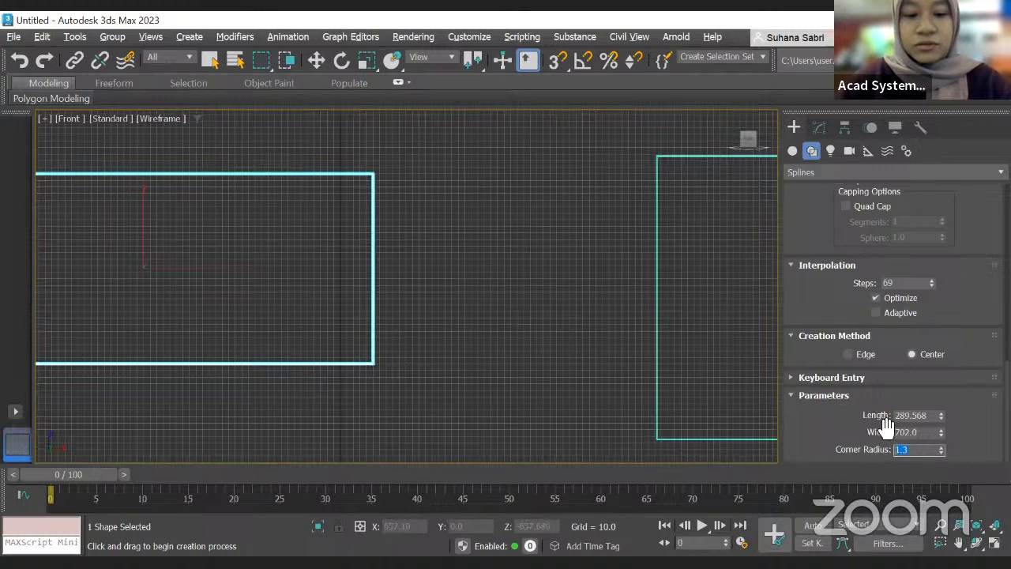
pyautogui.write('0')
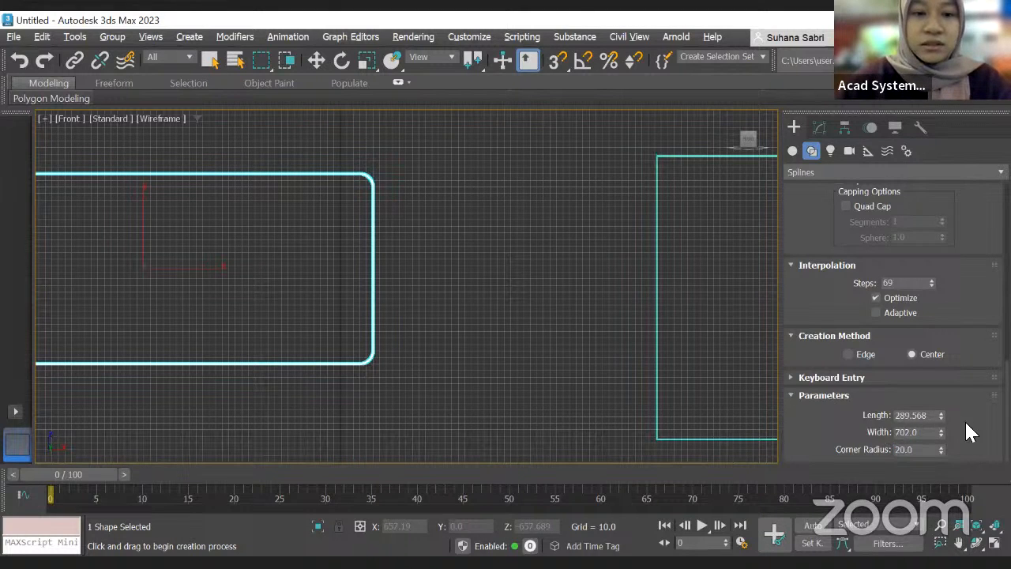
pyautogui.scroll(3, 356, 381)
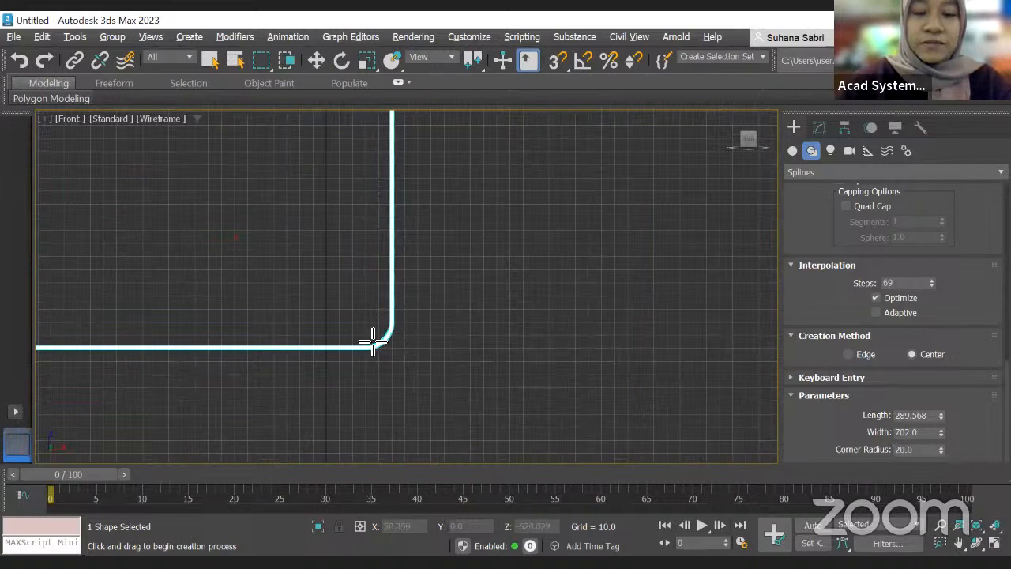
pyautogui.scroll(-3, 371, 345)
pyautogui.scroll(3, 378, 332)
pyautogui.scroll(-4, 371, 315)
pyautogui.moveTo(453, 306); pyautogui.dragTo(590, 320, button='middle')
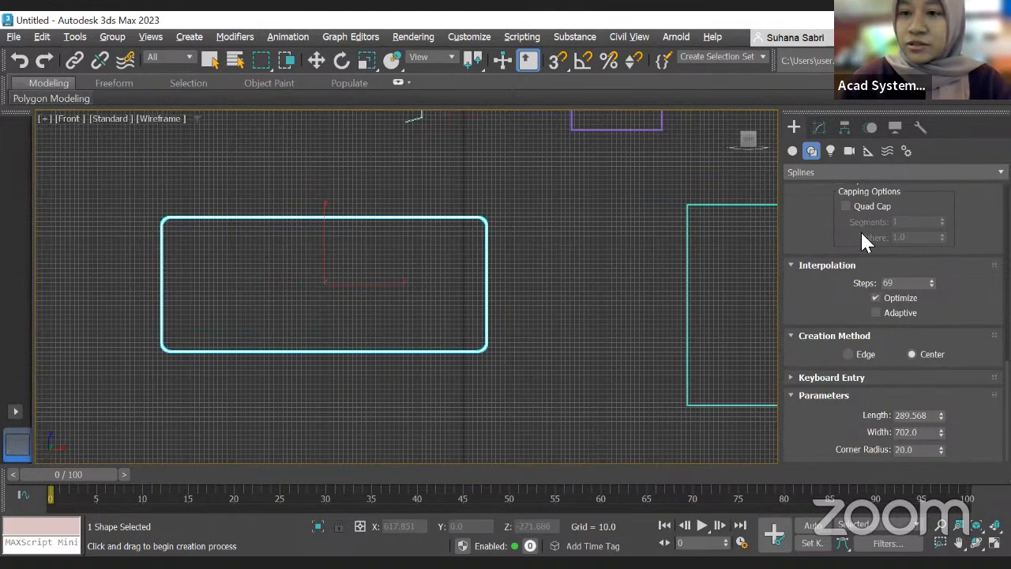
pyautogui.click(800, 150)
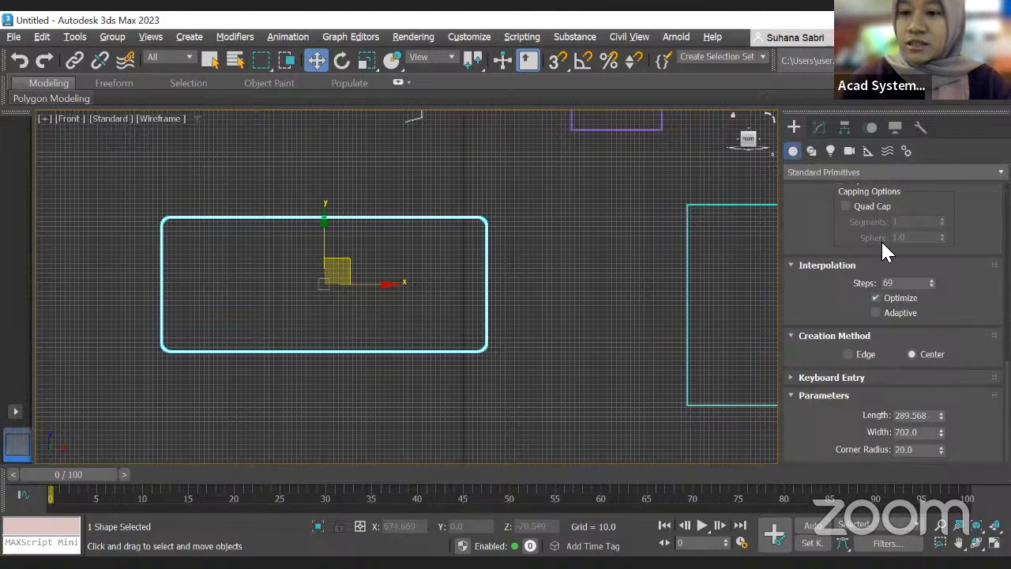
pyautogui.click(863, 248)
pyautogui.scroll(-2, 583, 229)
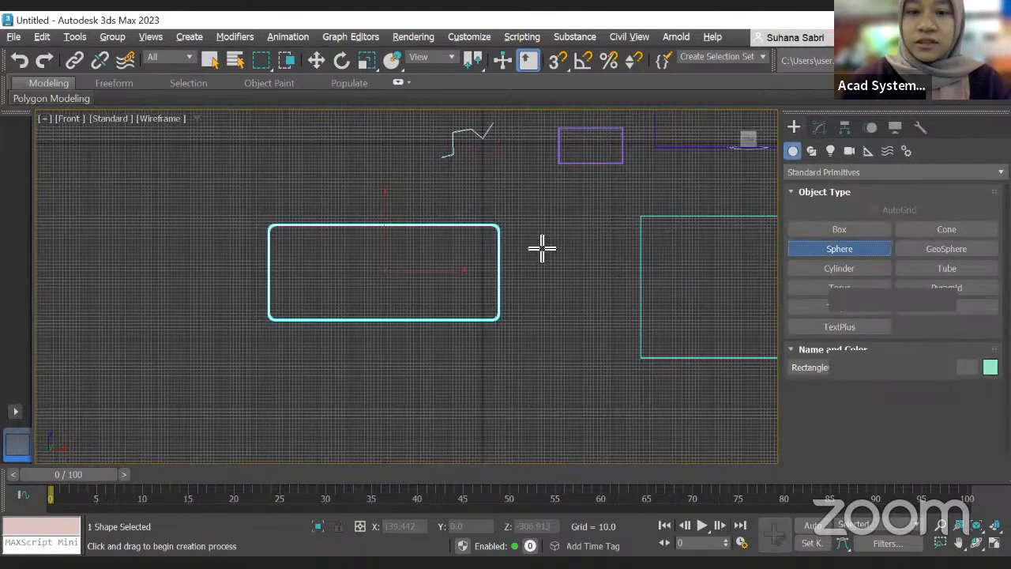
pyautogui.scroll(-5, 582, 229)
pyautogui.scroll(3, 542, 273)
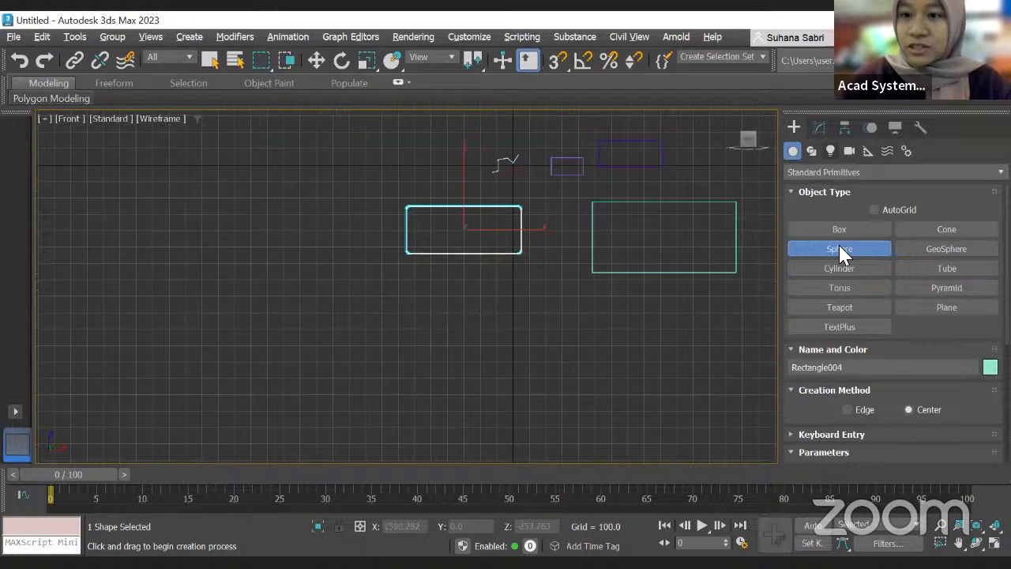
# Step: Draw a circle spline below the rounded rectangle
pyautogui.click(811, 151)
pyautogui.click(838, 268)
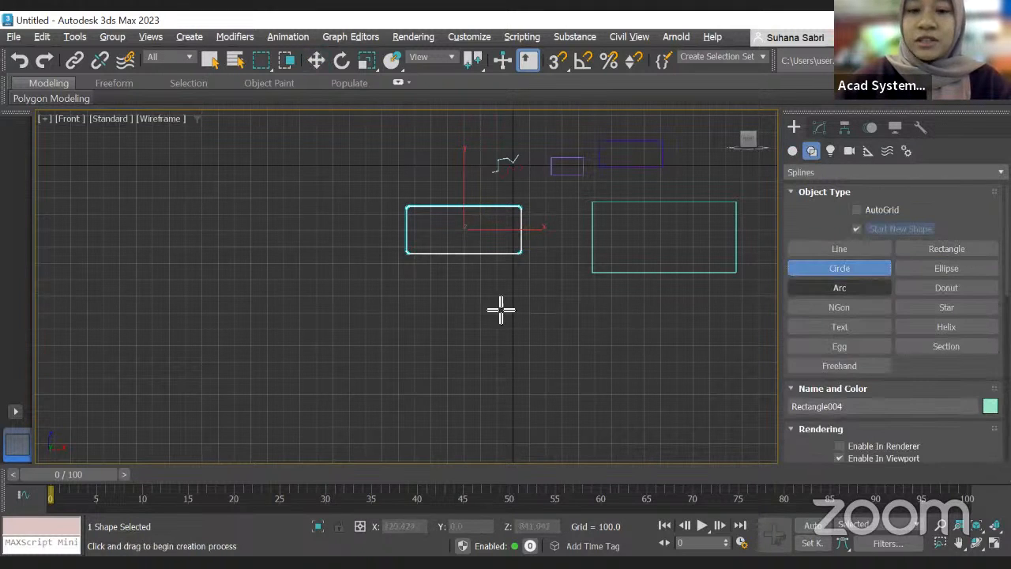
pyautogui.moveTo(448, 314)
pyautogui.mouseDown()
pyautogui.moveTo(516, 345)
pyautogui.moveTo(492, 324)
pyautogui.mouseUp()
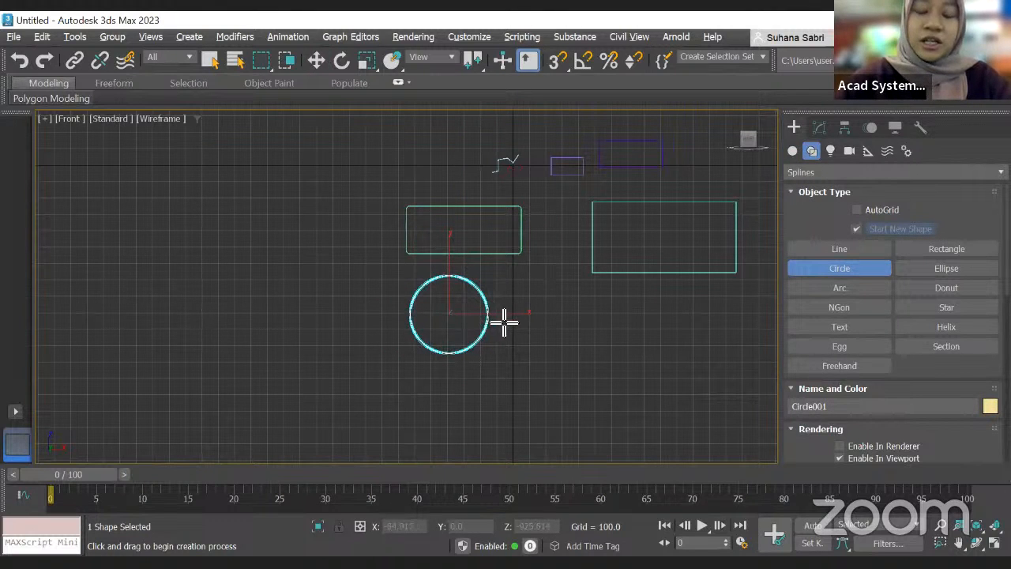
# Step: Convert the circle to an editable spline
pyautogui.press('w')
pyautogui.rightClick(475, 284)
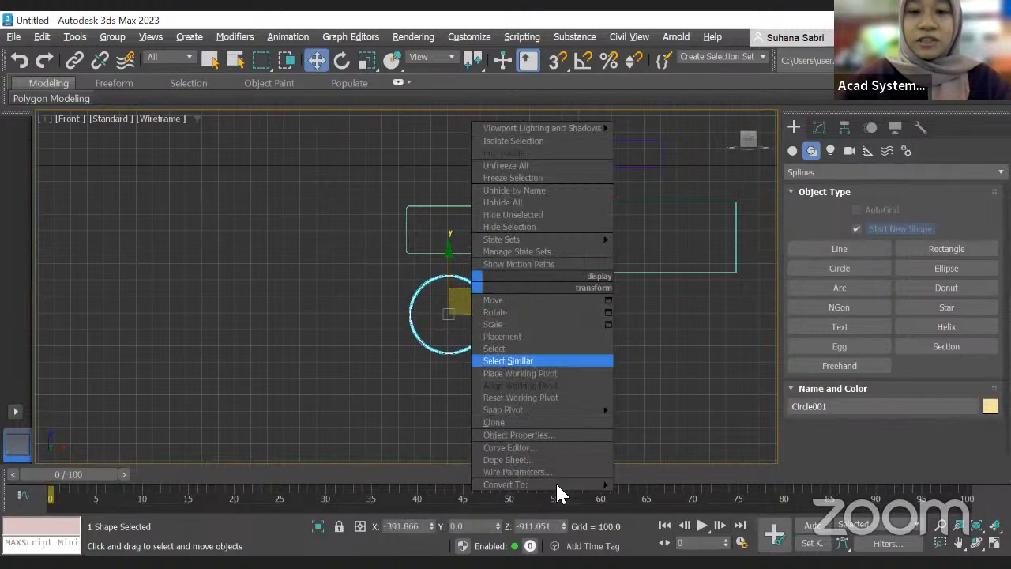
pyautogui.moveTo(555, 484)
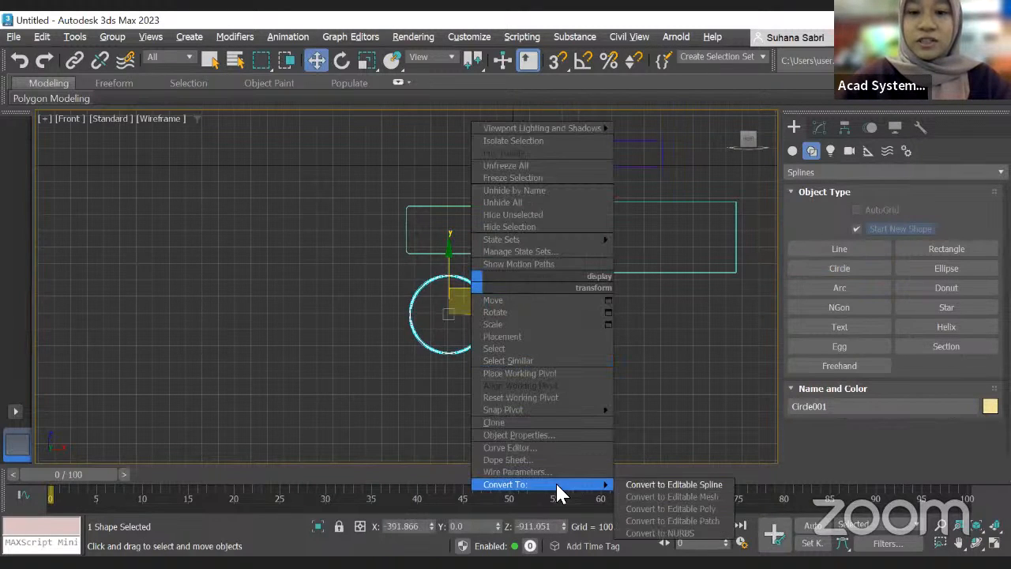
pyautogui.click(634, 485)
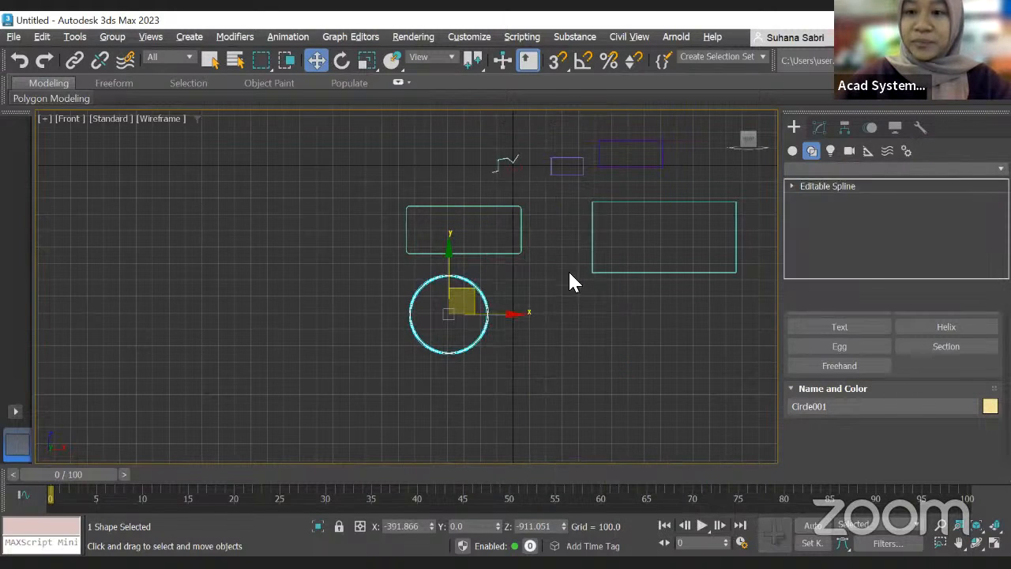
# Step: Compare the editable-spline circle with the rectangle and inspect the circle's sub-object levels and rendering settings
pyautogui.click(790, 187)
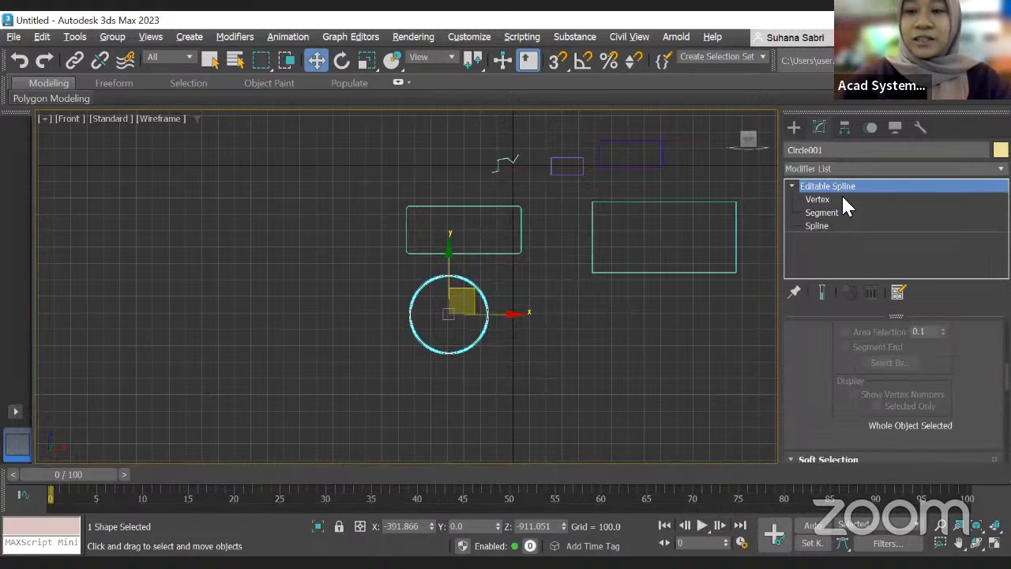
pyautogui.click(521, 234)
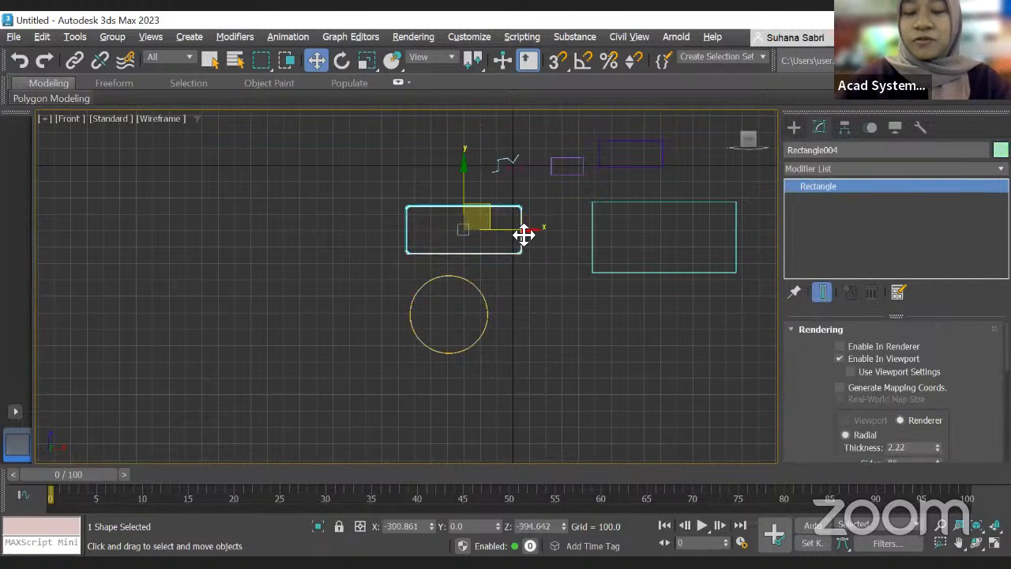
pyautogui.scroll(5, 500, 224)
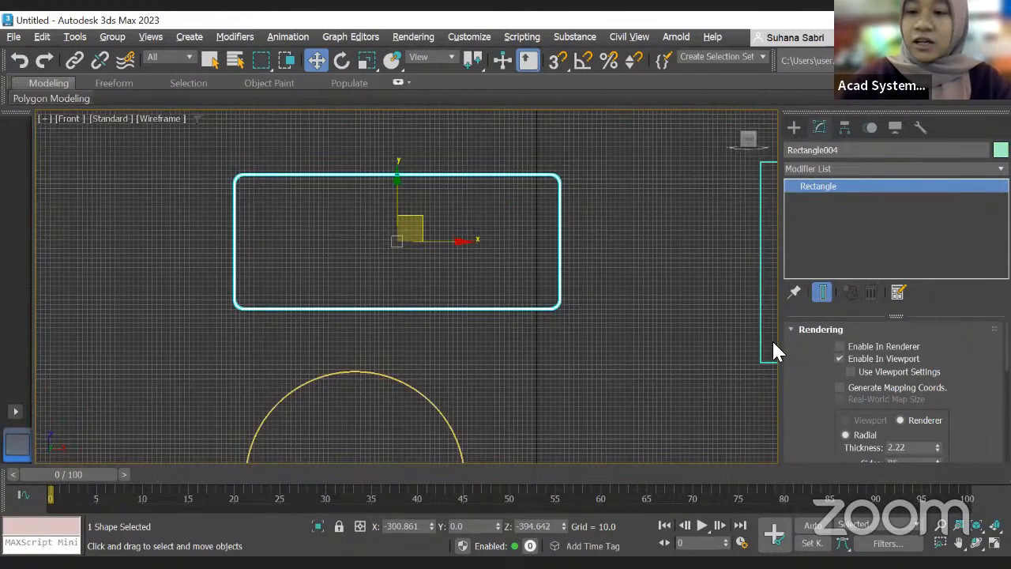
pyautogui.scroll(-3, 553, 247)
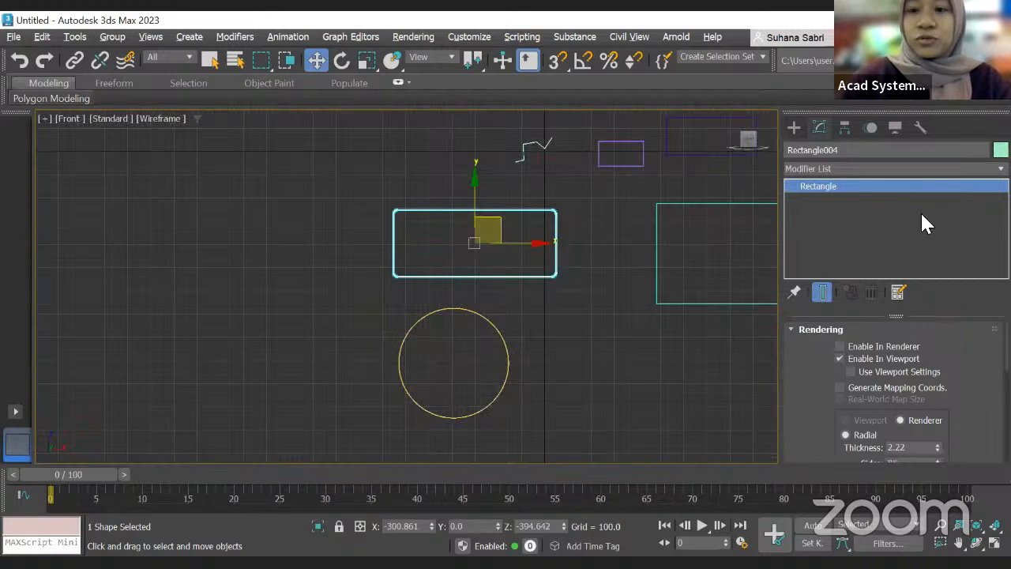
pyautogui.scroll(2, 735, 214)
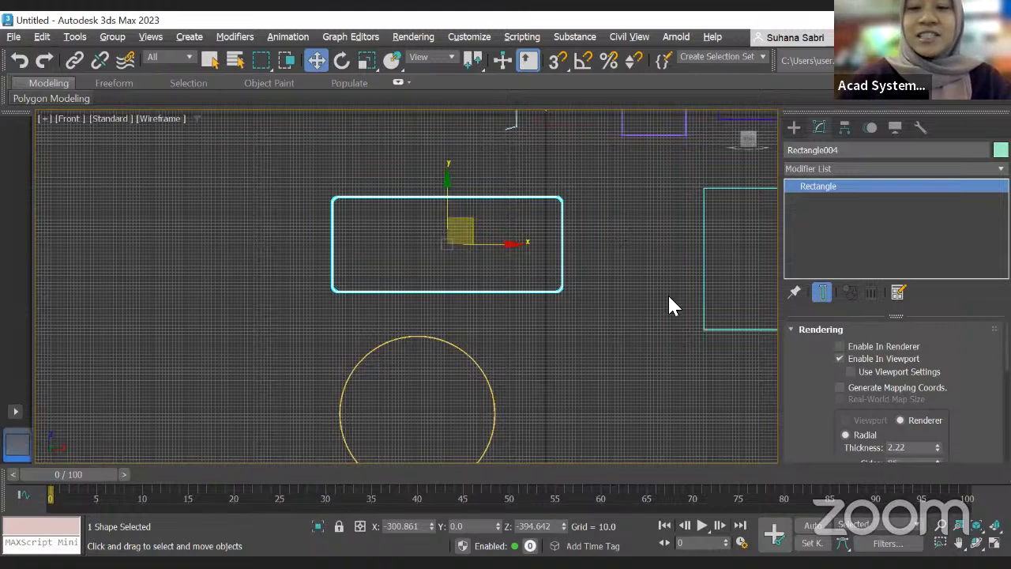
pyautogui.scroll(-3, 561, 299)
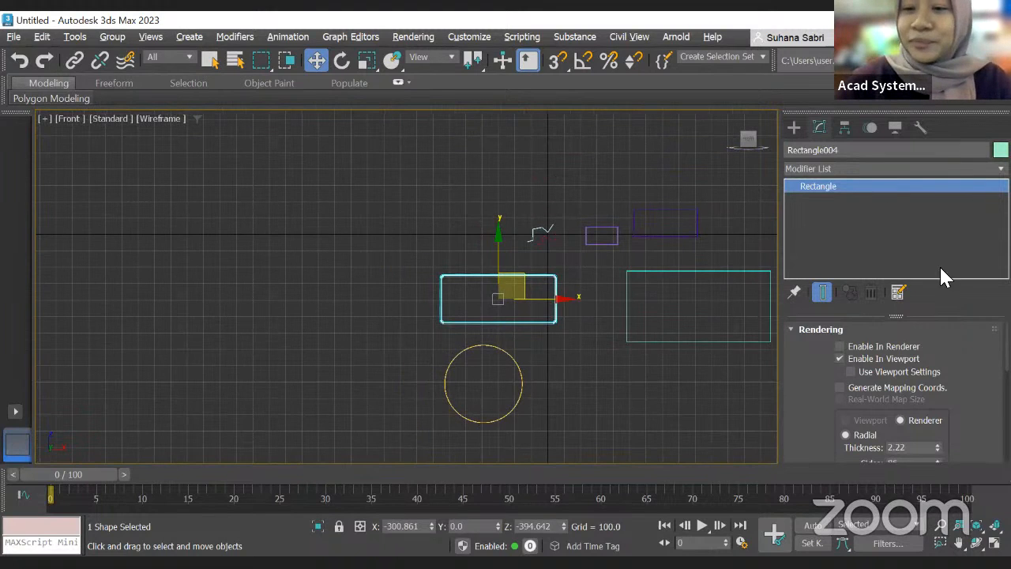
pyautogui.click(522, 368)
pyautogui.scroll(-5, 802, 399)
pyautogui.scroll(-2, 801, 399)
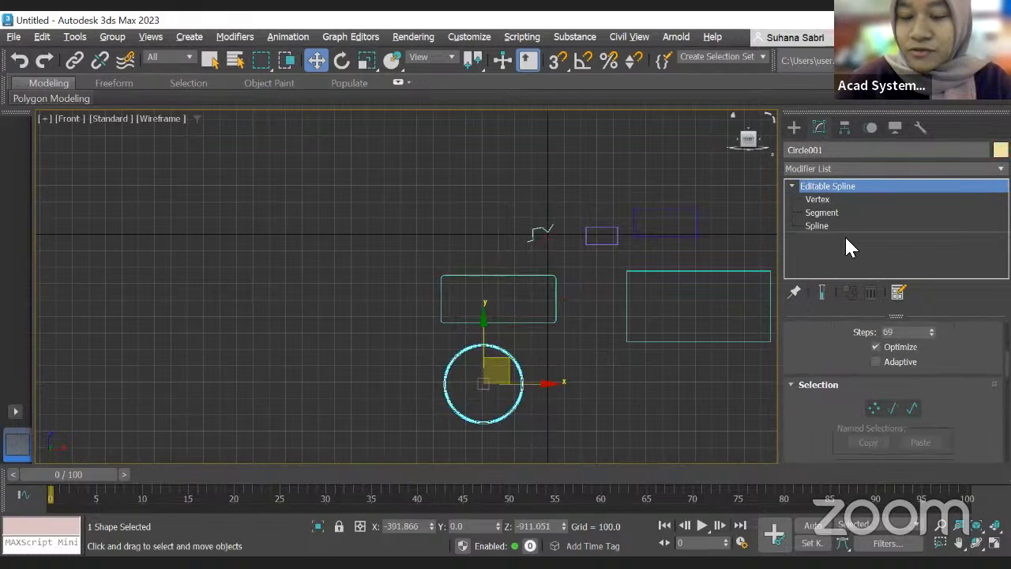
pyautogui.scroll(8, 876, 389)
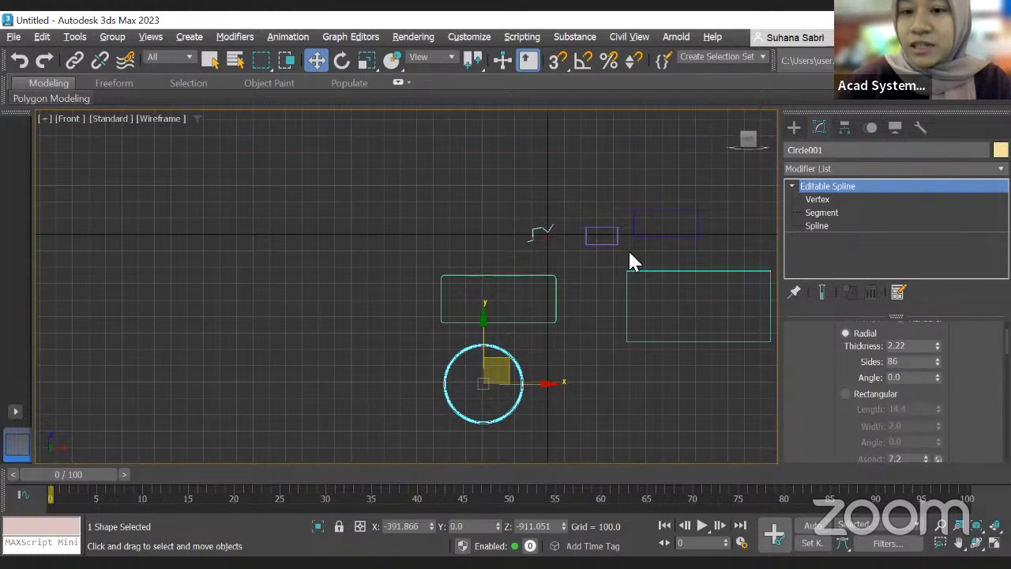
# Step: Set the circle's interpolation steps to 100 and enable Adaptive
pyautogui.click(846, 394)
pyautogui.scroll(-5, 880, 403)
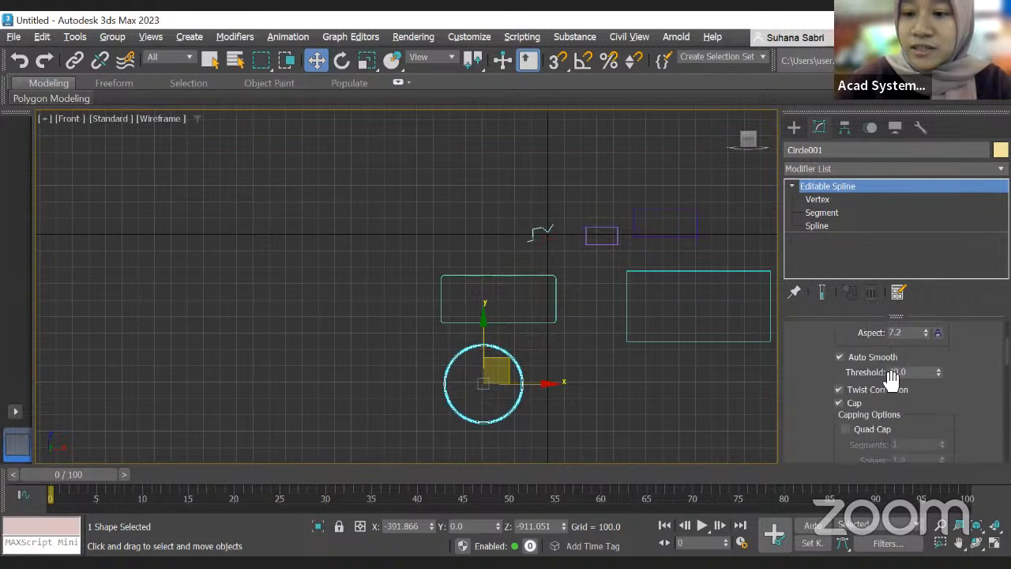
pyautogui.scroll(-1, 889, 380)
pyautogui.scroll(-3, 890, 381)
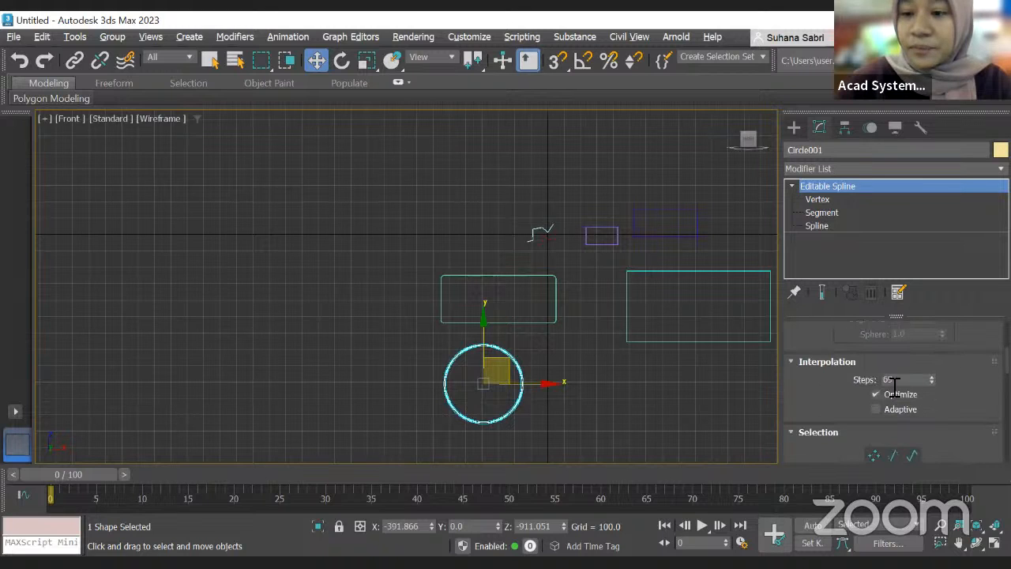
pyautogui.moveTo(932, 379); pyautogui.dragTo(932, 347)
pyautogui.scroll(1, 887, 395)
pyautogui.scroll(-2, 873, 405)
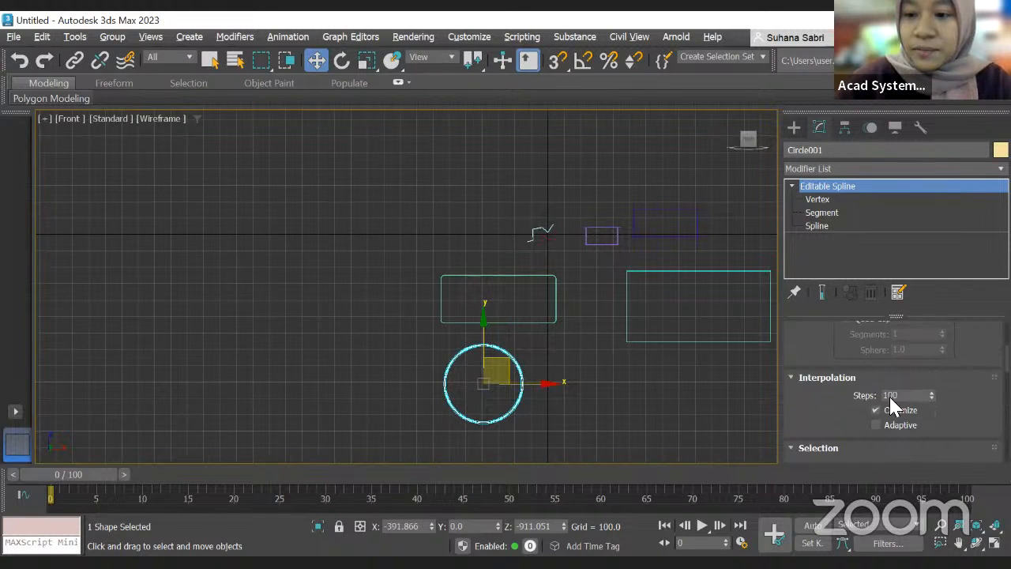
pyautogui.click(889, 376)
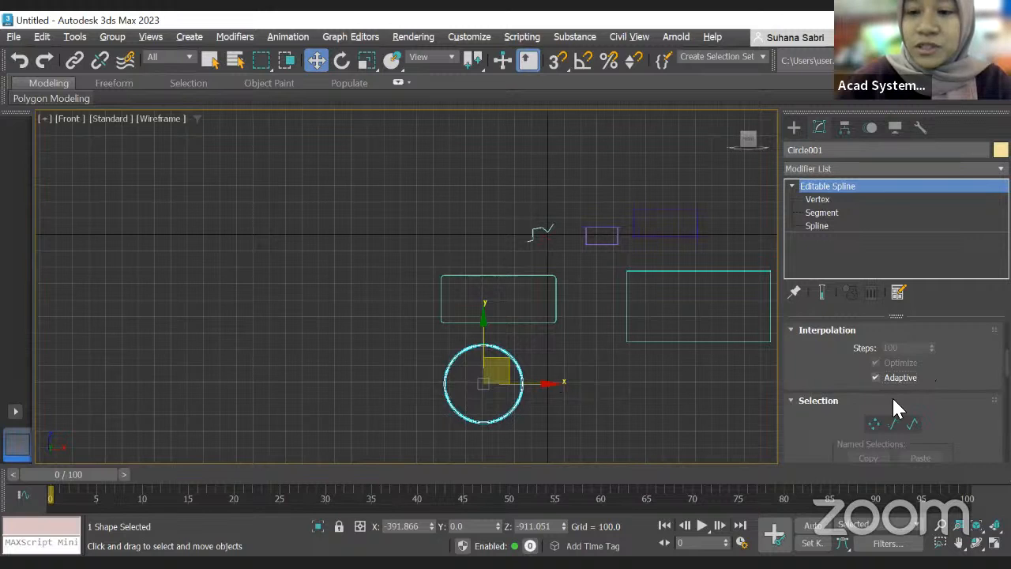
# Step: Switch the circle's editable spline to Vertex sub-object level
pyautogui.scroll(1, 889, 381)
pyautogui.scroll(-1, 887, 400)
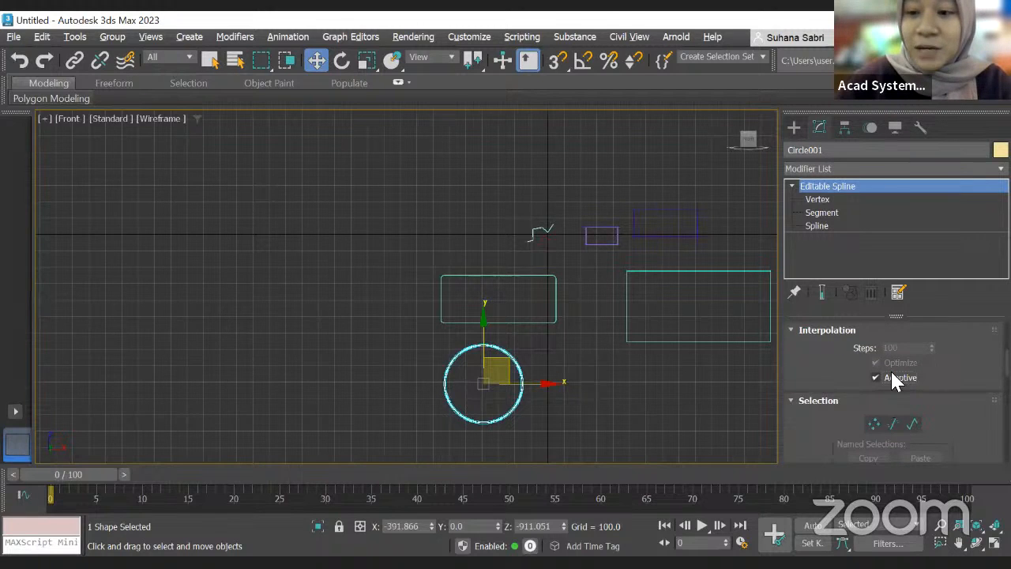
pyautogui.scroll(-3, 896, 380)
pyautogui.scroll(1, 908, 359)
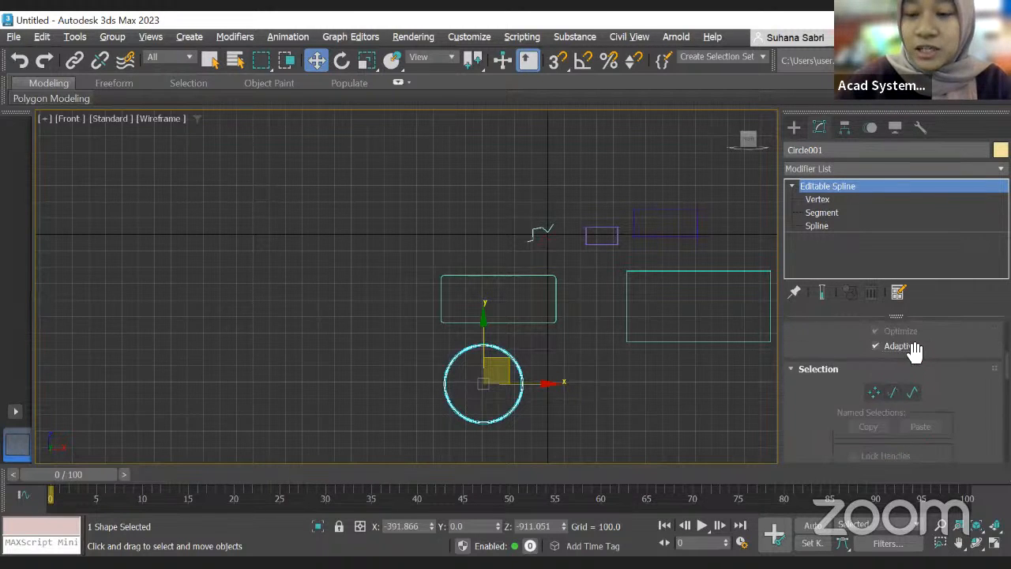
pyautogui.scroll(-2, 910, 350)
pyautogui.scroll(-2, 911, 345)
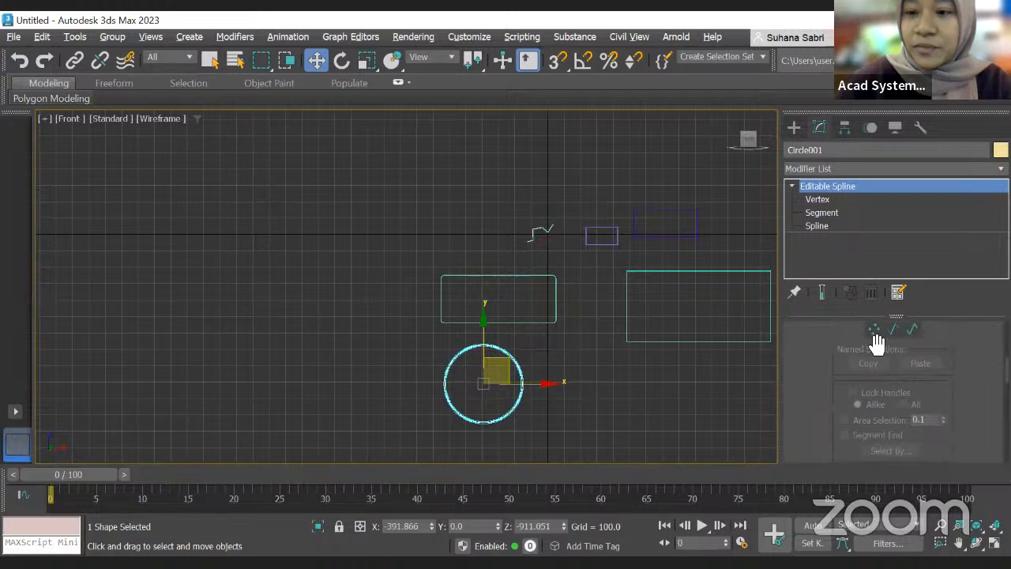
pyautogui.click(881, 327)
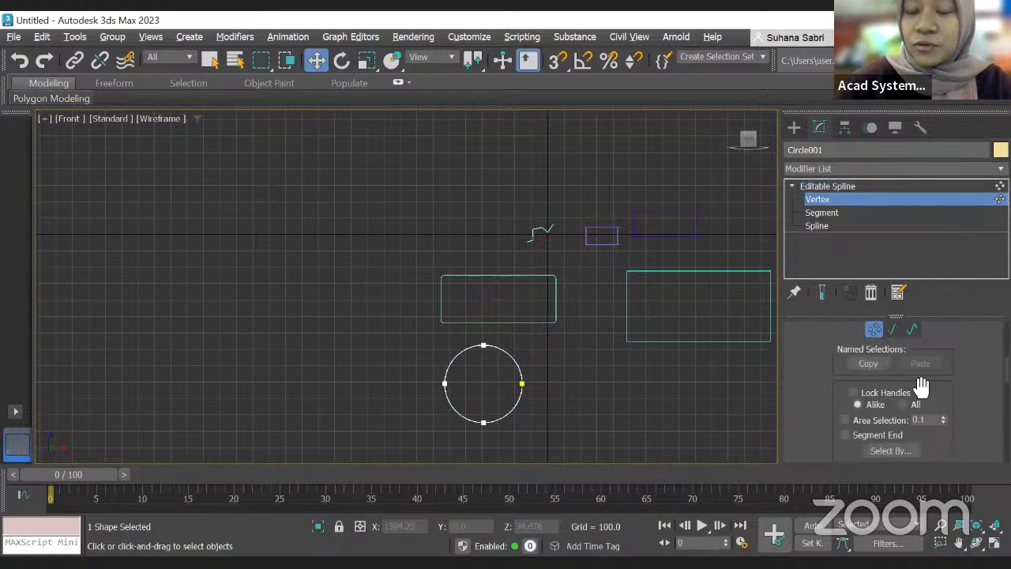
# Step: Browse the editable spline's Selection, Soft Selection and Geometry rollouts
pyautogui.scroll(-2, 916, 391)
pyautogui.scroll(3, 880, 411)
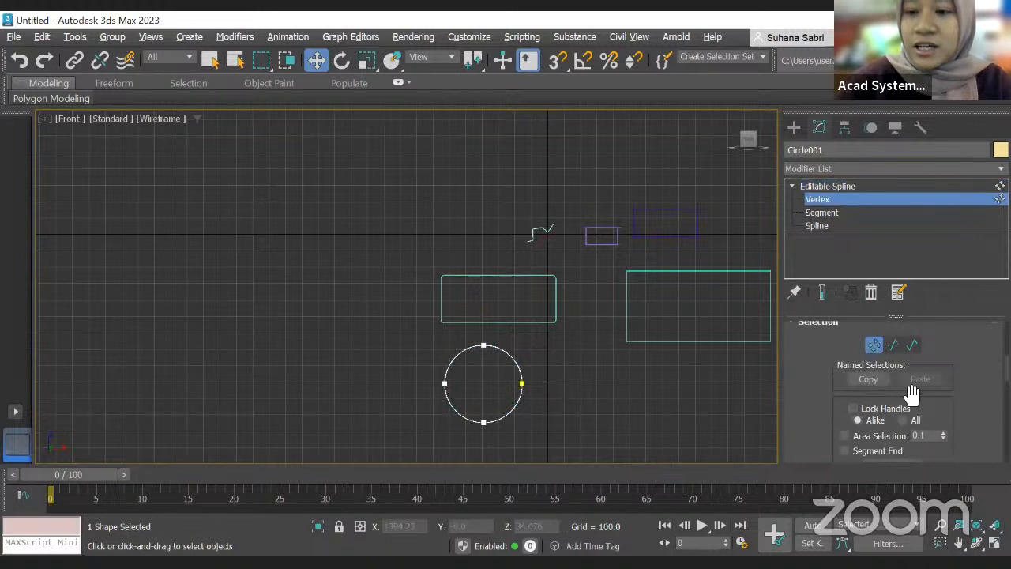
pyautogui.scroll(-3, 878, 387)
pyautogui.scroll(3, 876, 392)
pyautogui.scroll(2, 874, 399)
pyautogui.scroll(-5, 875, 406)
pyautogui.scroll(-5, 877, 410)
pyautogui.scroll(2, 902, 406)
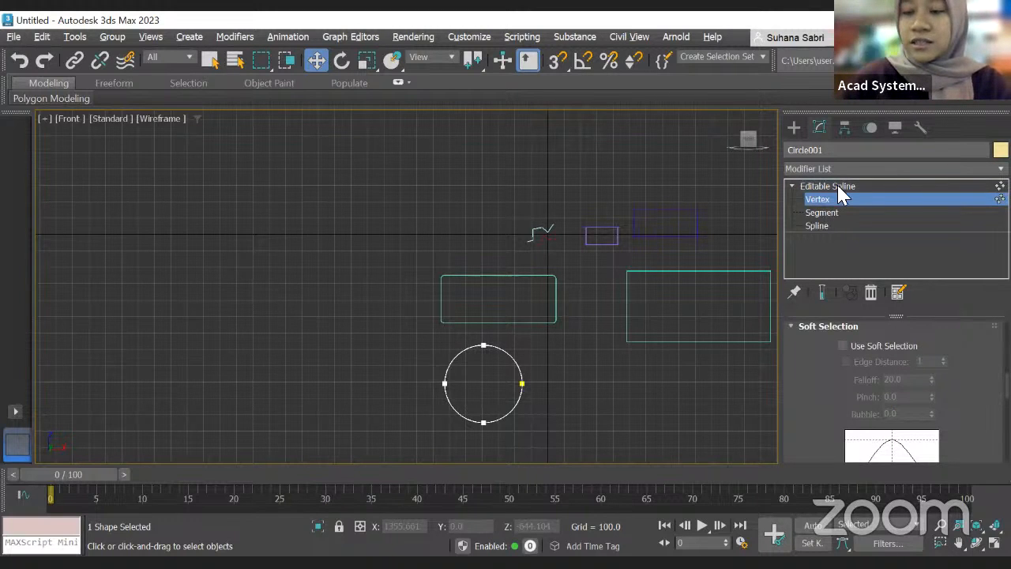
pyautogui.scroll(-3, 908, 387)
pyautogui.scroll(-8, 908, 390)
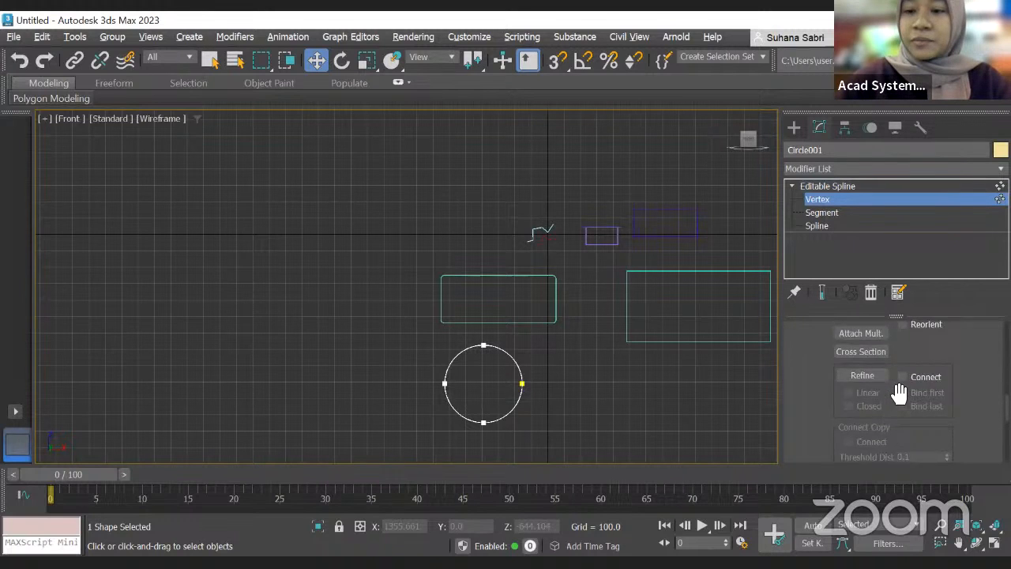
pyautogui.scroll(5, 899, 391)
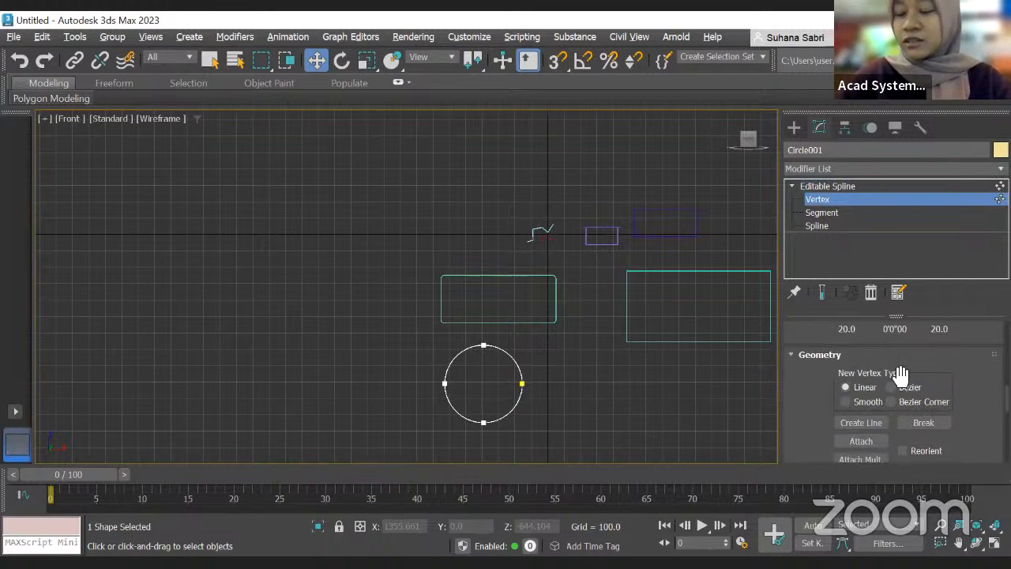
pyautogui.scroll(1, 920, 391)
pyautogui.scroll(-4, 923, 395)
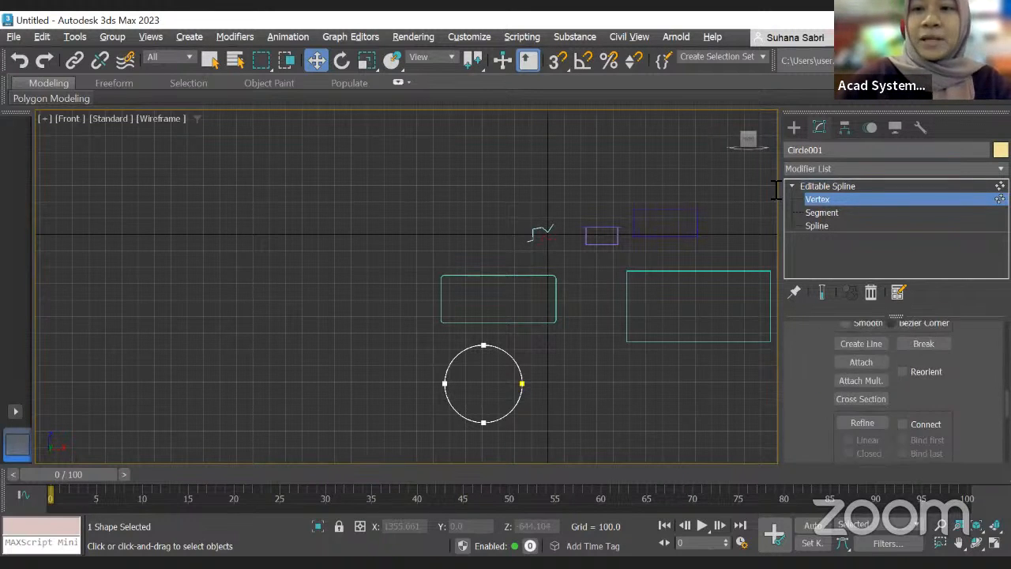
# Step: Draw an ellipse spline to the left of the rectangle
pyautogui.click(794, 128)
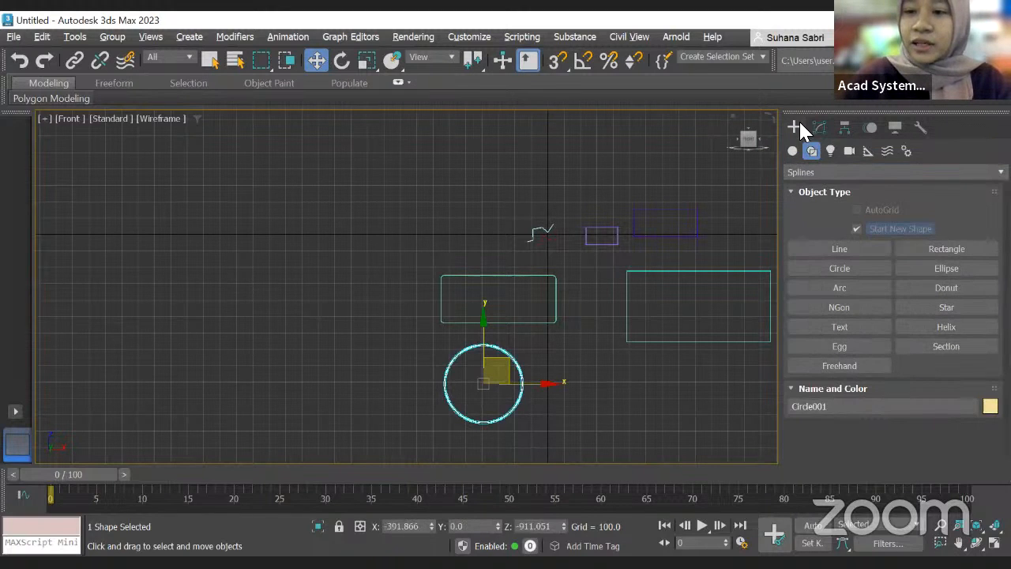
pyautogui.click(935, 272)
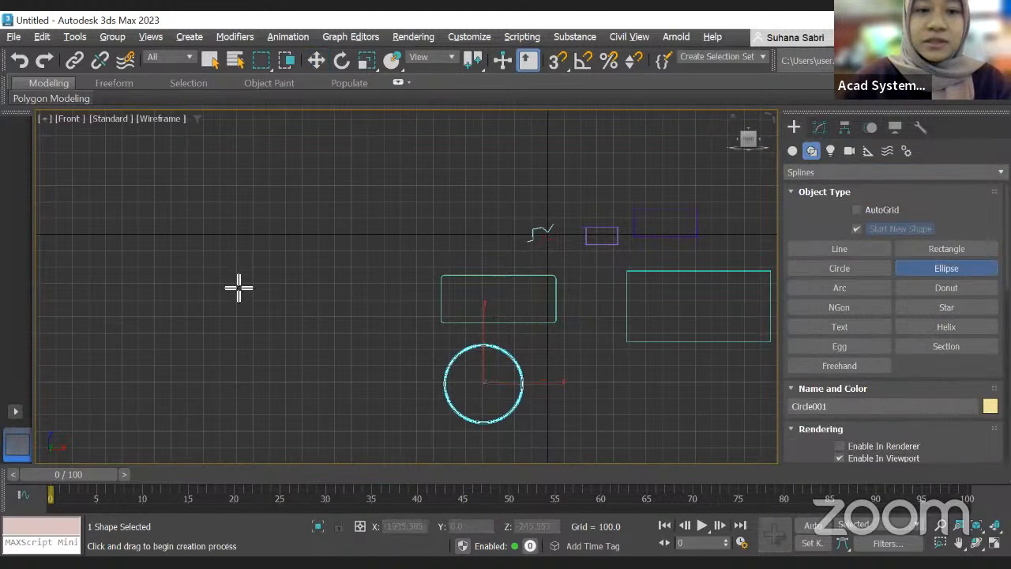
pyautogui.moveTo(287, 315); pyautogui.dragTo(361, 348)
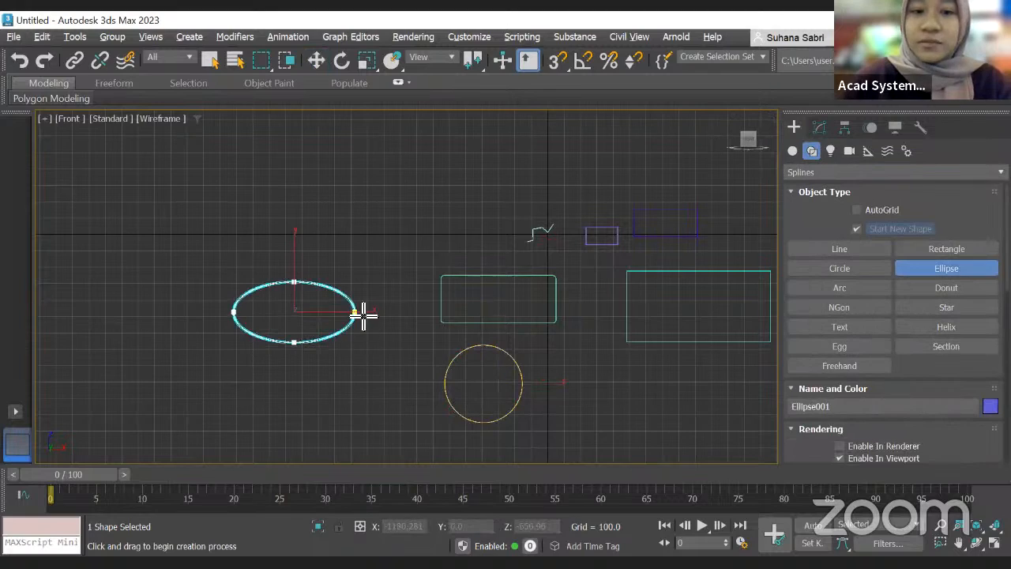
# Step: Draw an arc spline to the right of the circle using End-End-Middle creation
pyautogui.scroll(2, 300, 317)
pyautogui.scroll(-2, 300, 315)
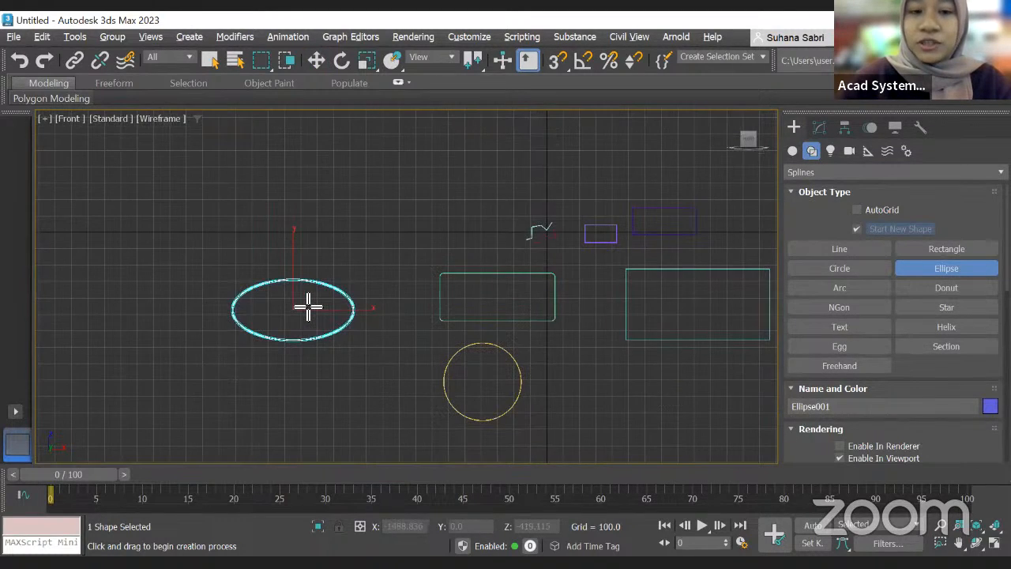
pyautogui.scroll(3, 307, 304)
pyautogui.scroll(-3, 261, 305)
pyautogui.scroll(2, 277, 309)
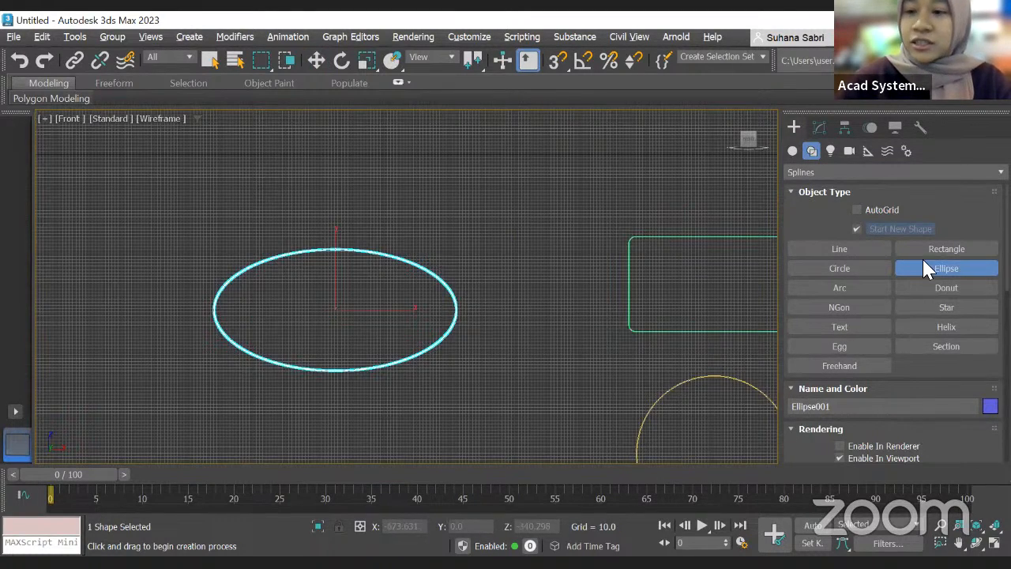
pyautogui.click(858, 288)
pyautogui.scroll(-1, 615, 314)
pyautogui.scroll(-2, 614, 315)
pyautogui.moveTo(612, 314); pyautogui.dragTo(580, 304, button='middle')
pyautogui.scroll(-1, 602, 305)
pyautogui.moveTo(576, 303); pyautogui.dragTo(658, 323)
pyautogui.rightClick(657, 320)
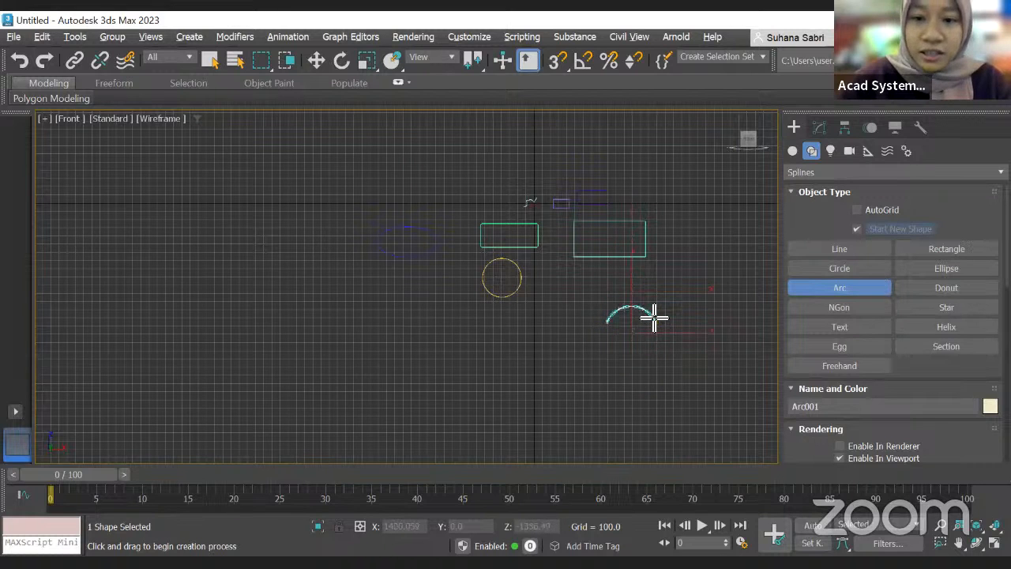
pyautogui.click(653, 316)
pyautogui.scroll(5, 654, 314)
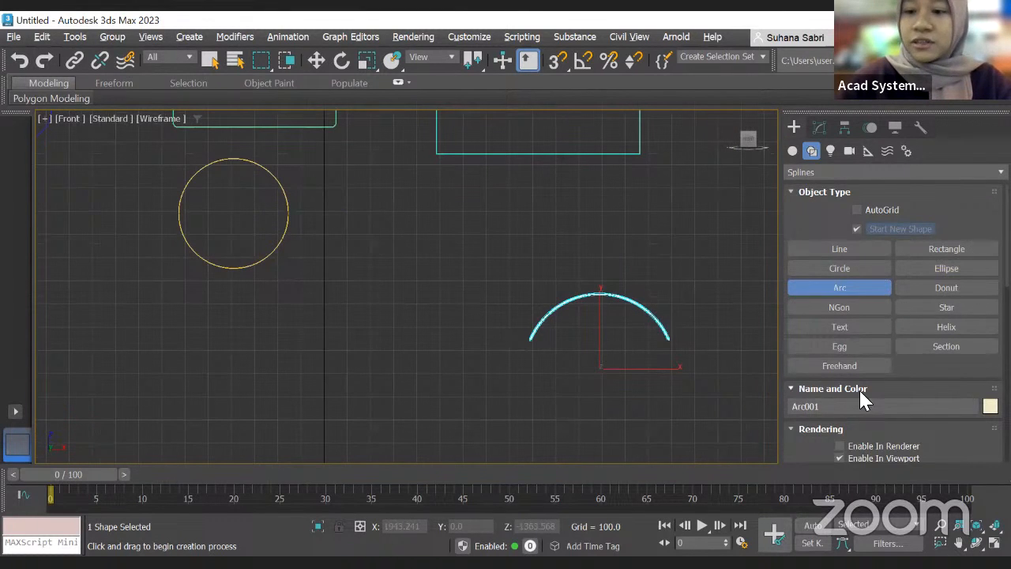
# Step: Draw a downward-curving arc below the circle with End-End-Middle creation, radius about 219
pyautogui.scroll(-10, 869, 387)
pyautogui.scroll(-2, 882, 378)
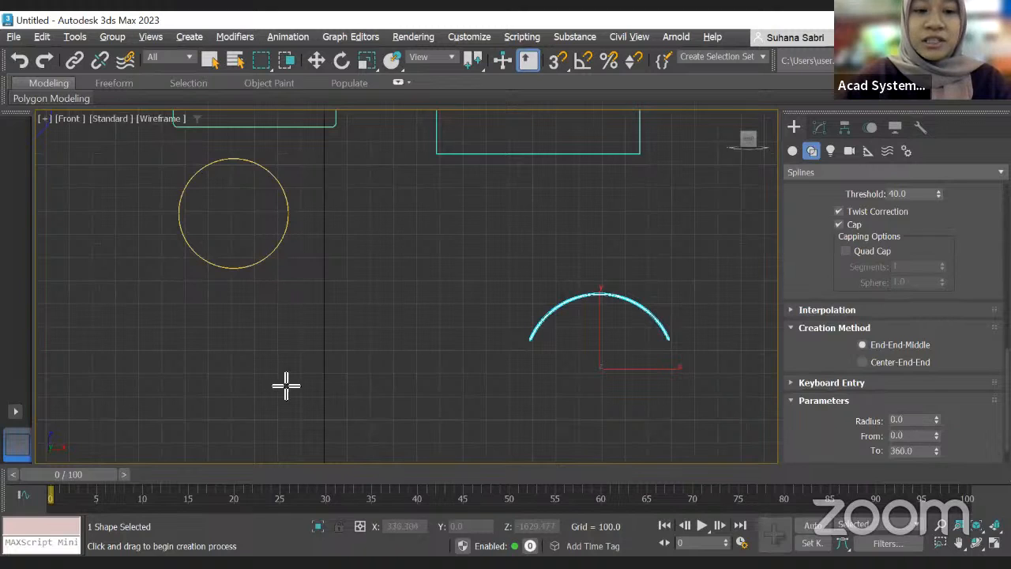
pyautogui.moveTo(291, 366); pyautogui.dragTo(398, 368)
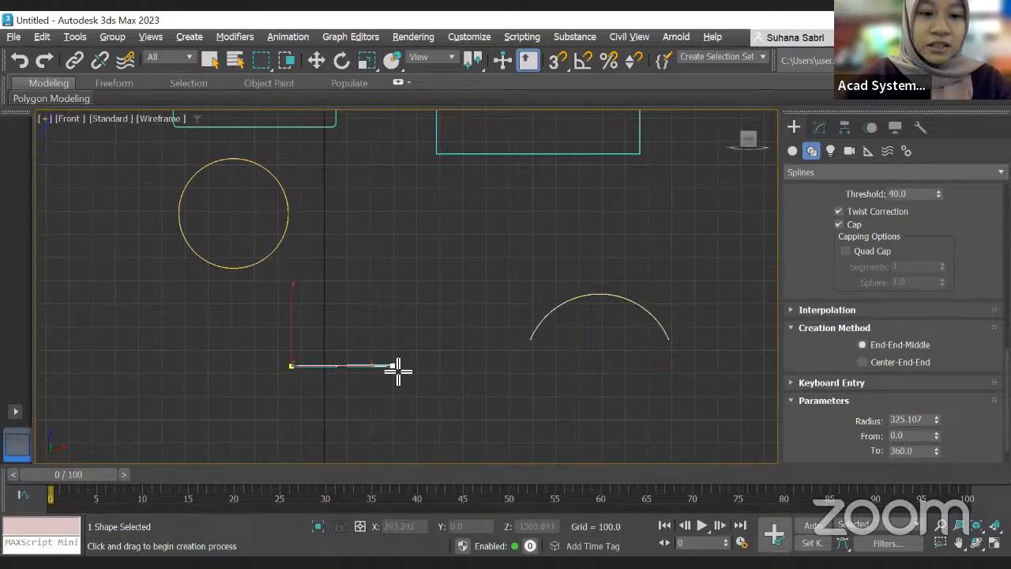
pyautogui.moveTo(398, 368); pyautogui.dragTo(394, 366)
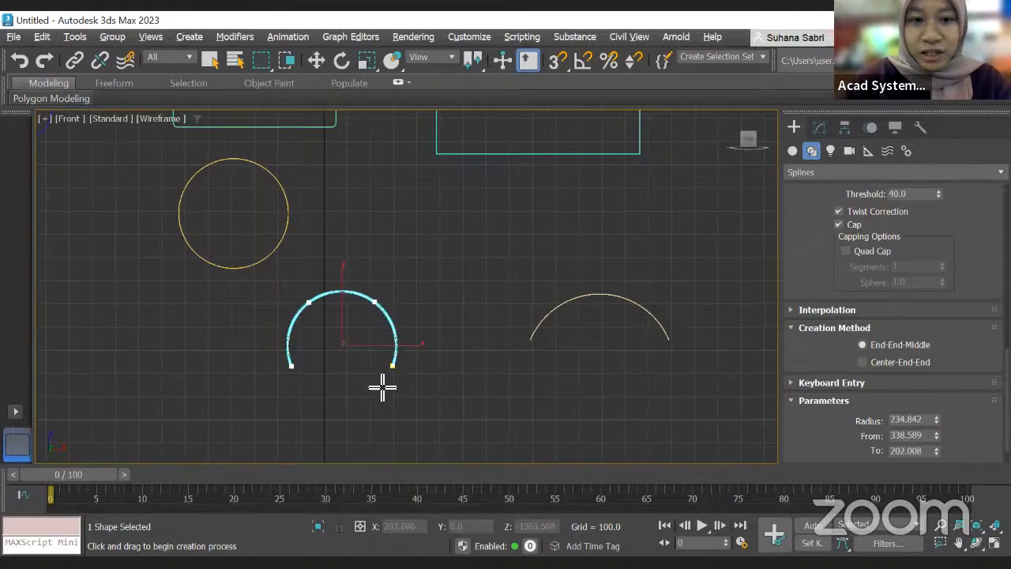
pyautogui.click(384, 413)
# Step: Switch arc creation to Center-End-End and draw another arc to the lower right, radius about 312
pyautogui.scroll(-5, 345, 384)
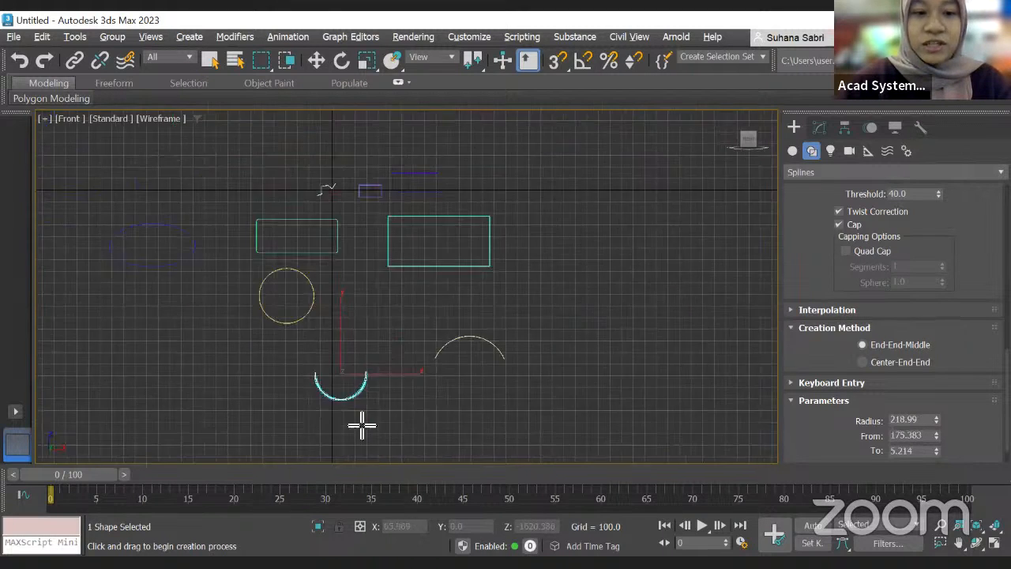
pyautogui.scroll(10, 339, 334)
pyautogui.scroll(-4, 348, 316)
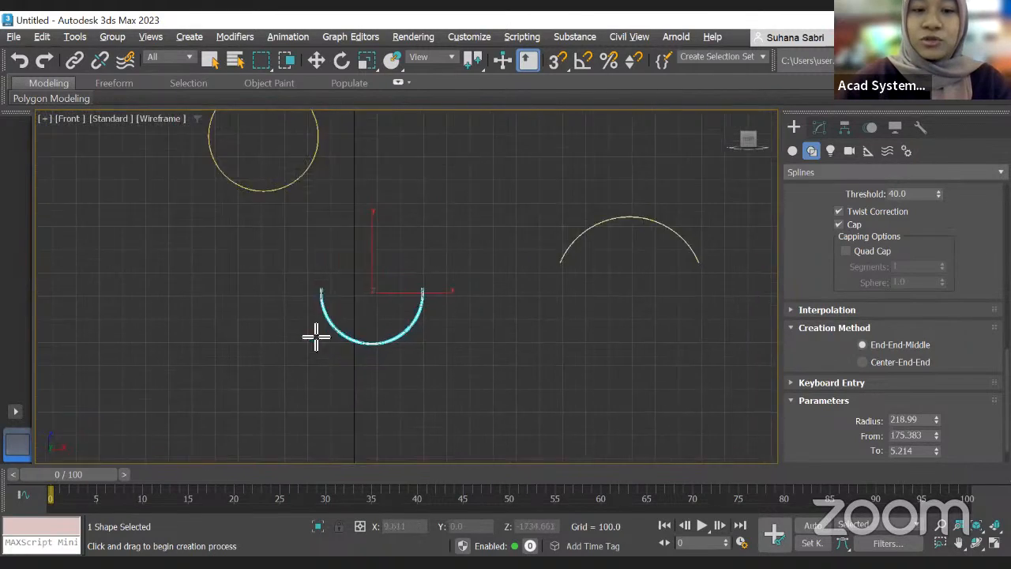
pyautogui.scroll(4, 308, 324)
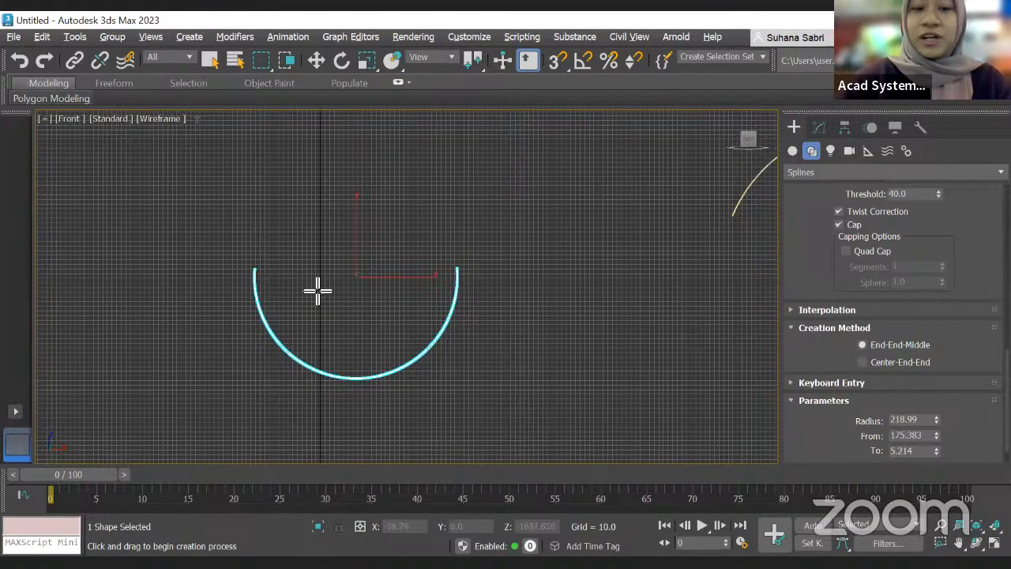
pyautogui.click(861, 362)
pyautogui.moveTo(621, 340); pyautogui.dragTo(543, 322, button='middle')
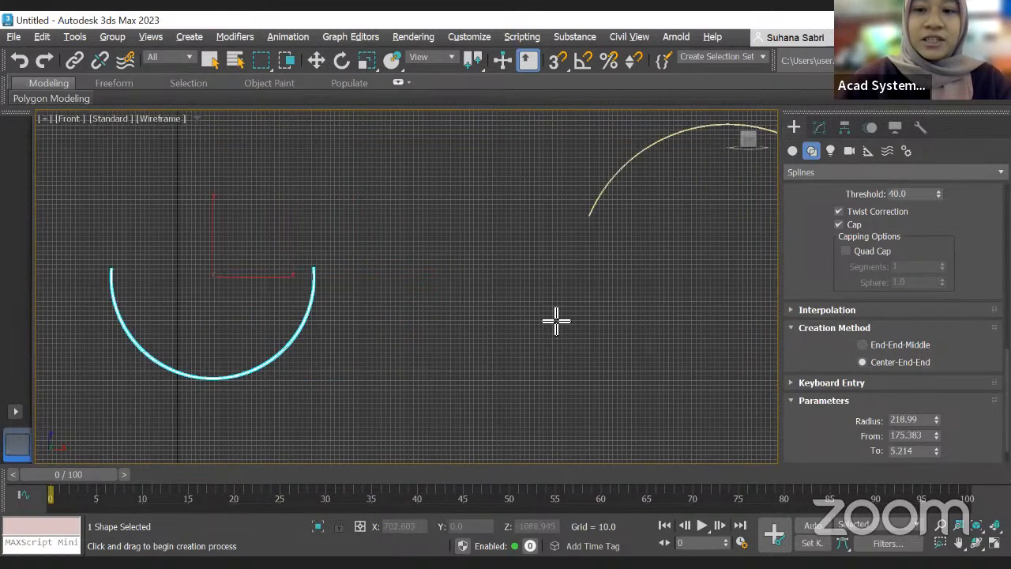
pyautogui.scroll(-4, 559, 328)
pyautogui.moveTo(580, 361); pyautogui.dragTo(631, 359)
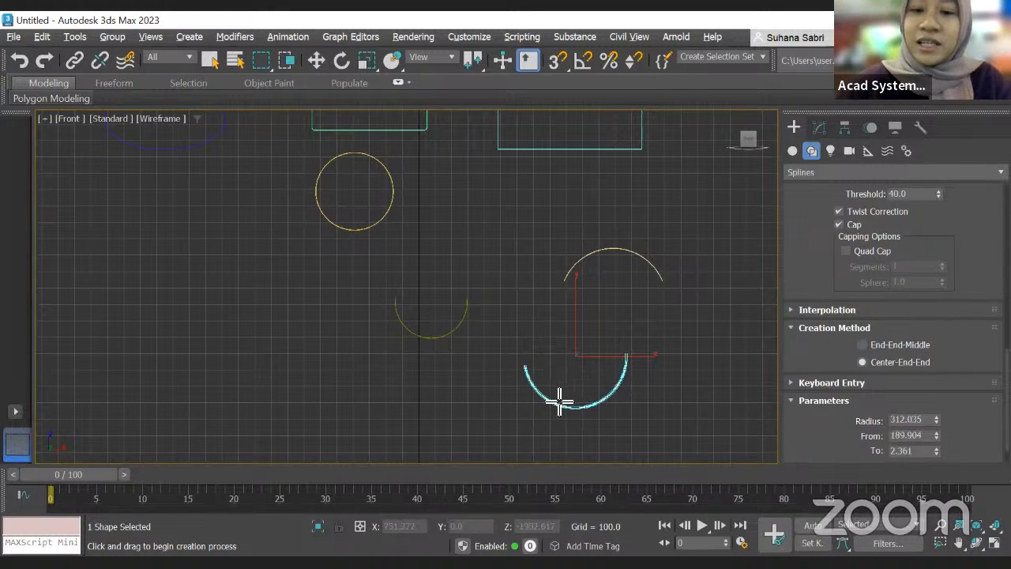
pyautogui.scroll(3, 539, 359)
pyautogui.scroll(-3, 568, 355)
pyautogui.scroll(3, 558, 307)
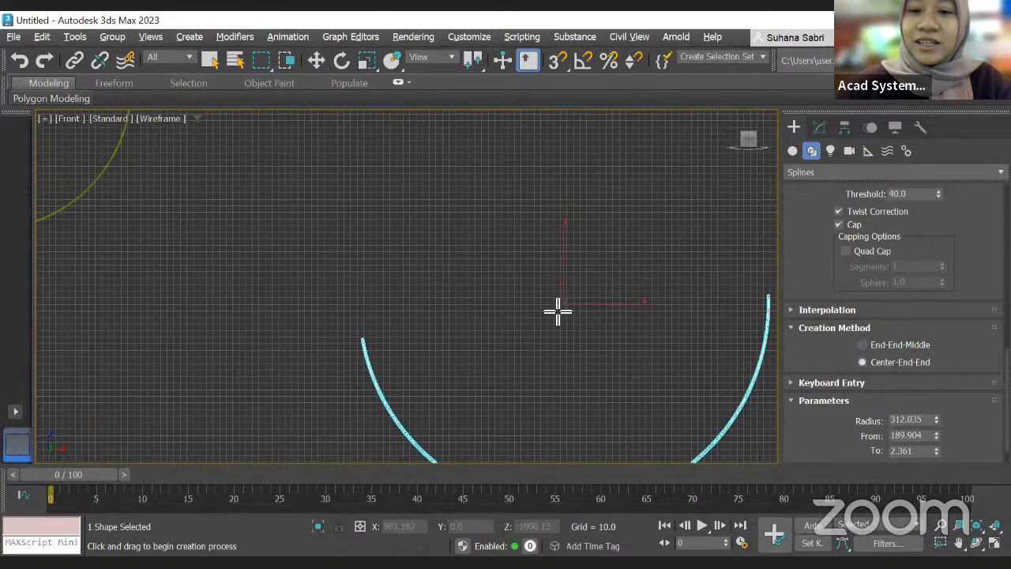
pyautogui.scroll(-3, 577, 305)
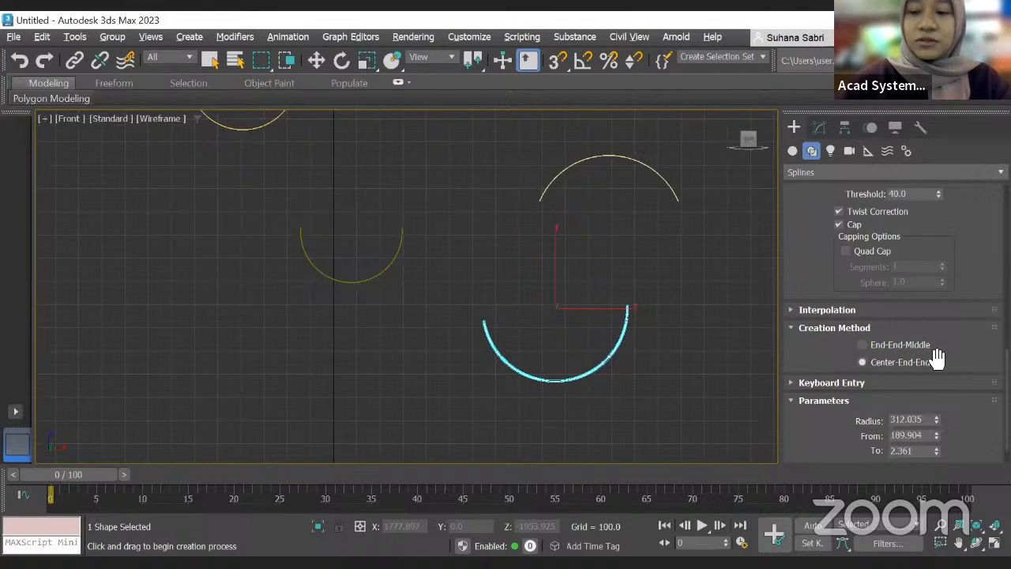
pyautogui.scroll(-3, 460, 305)
pyautogui.scroll(3, 519, 307)
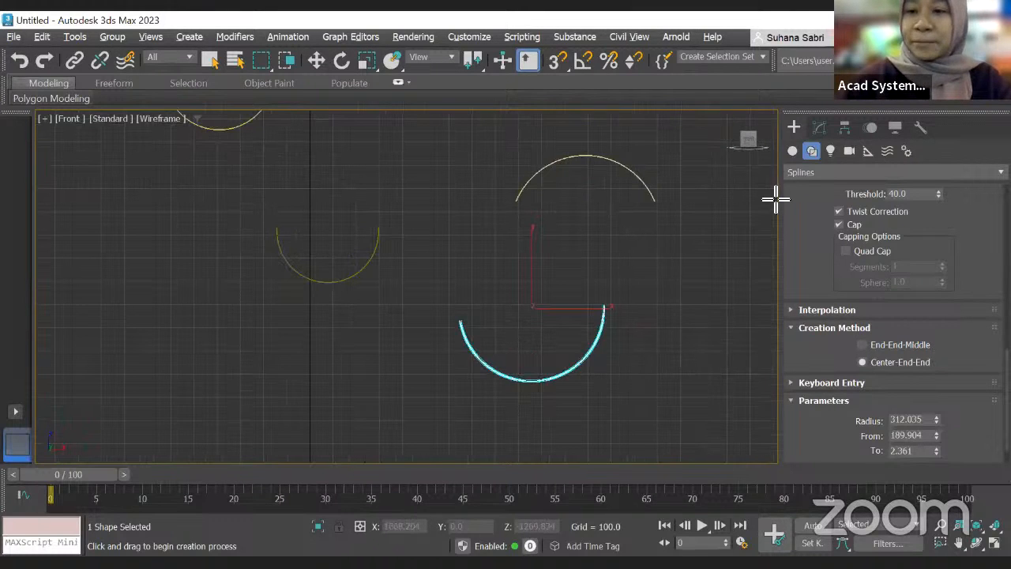
# Step: Create a donut spline to the right of the arcs, radii about 193 and 453
pyautogui.click(792, 151)
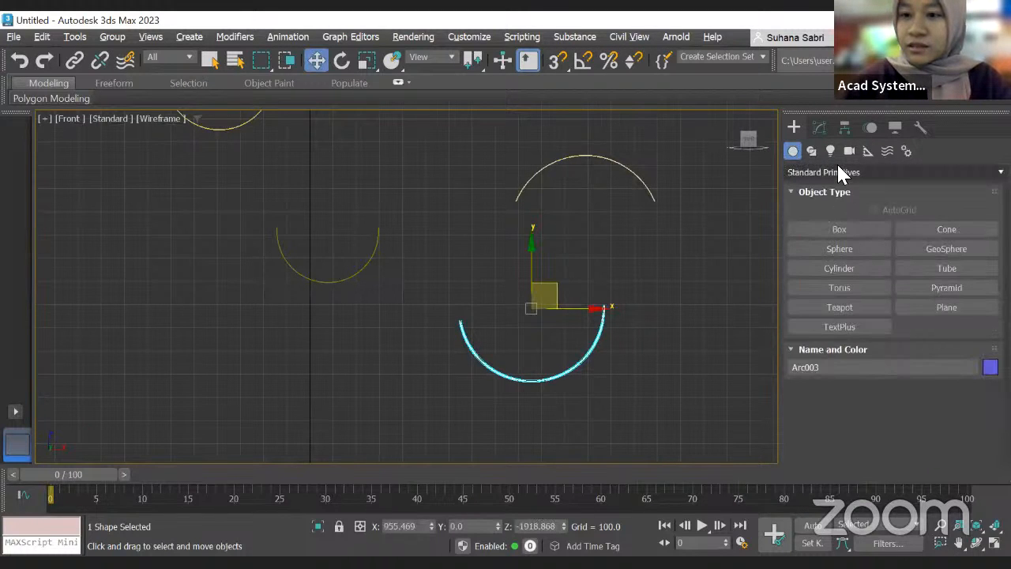
pyautogui.click(811, 152)
pyautogui.click(932, 288)
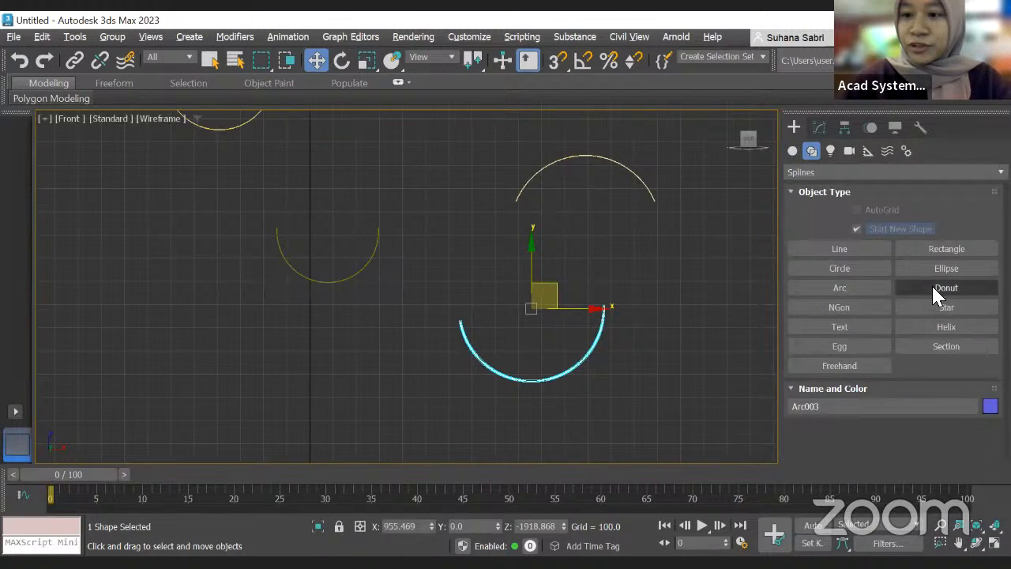
pyautogui.scroll(-2, 527, 286)
pyautogui.moveTo(532, 302); pyautogui.dragTo(397, 335, button='middle')
pyautogui.moveTo(538, 276)
pyautogui.mouseDown()
pyautogui.moveTo(593, 298)
pyautogui.moveTo(569, 276)
pyautogui.mouseUp()
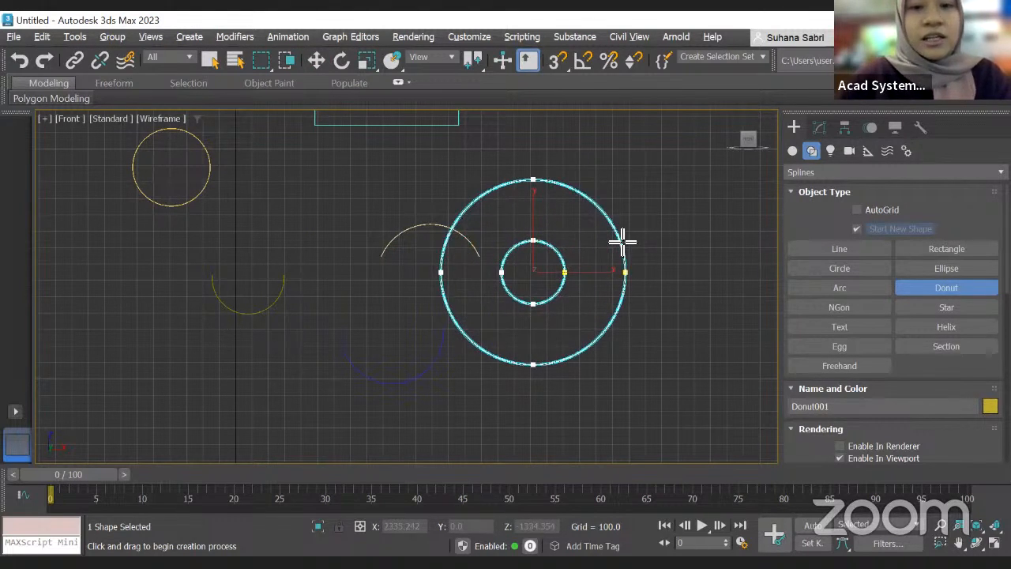
pyautogui.click(567, 294)
# Step: Set the donut's rectangular rendering Length to about 27.8
pyautogui.scroll(2, 575, 269)
pyautogui.scroll(-4, 934, 395)
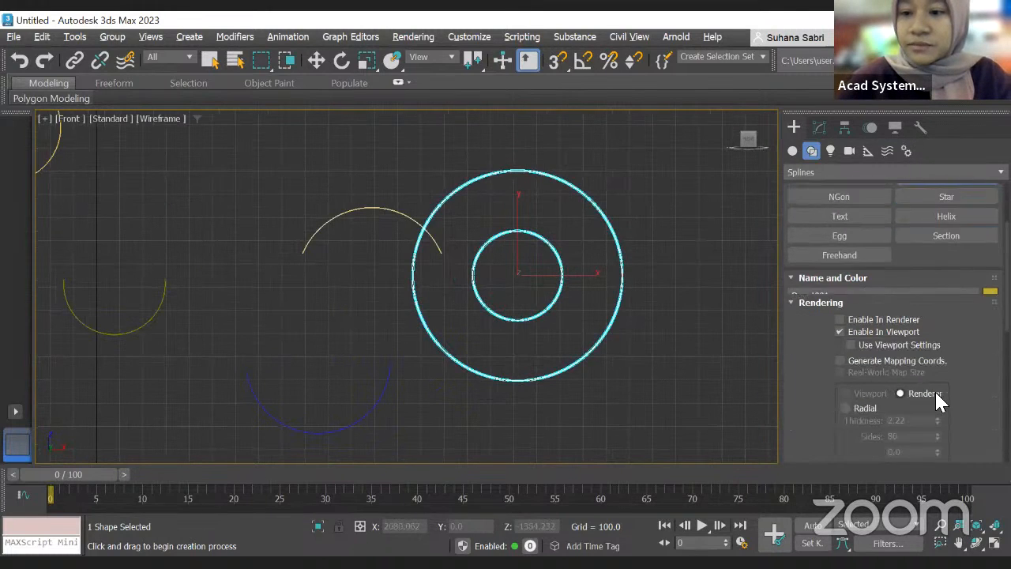
pyautogui.scroll(-3, 936, 391)
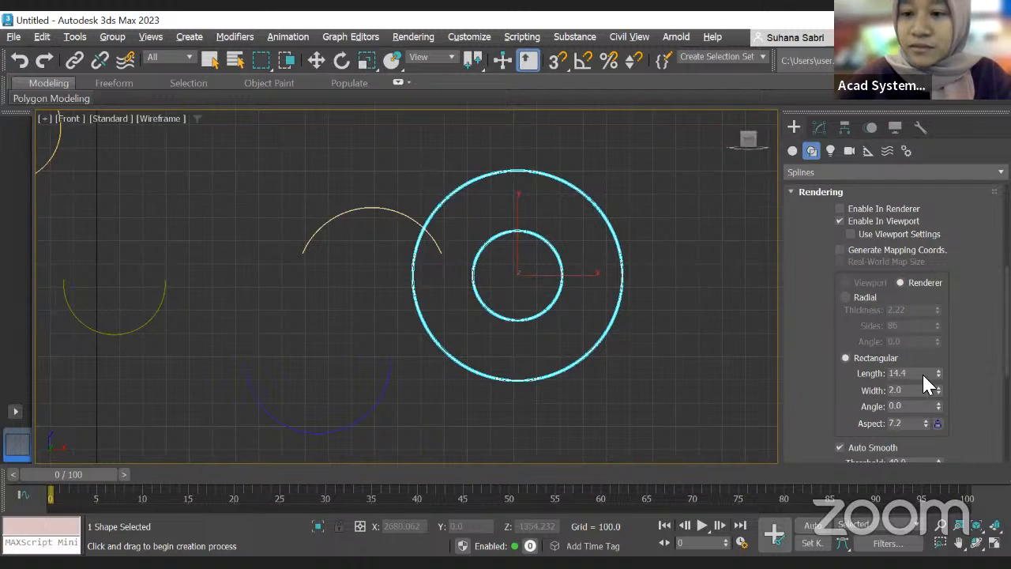
pyautogui.moveTo(938, 340); pyautogui.dragTo(938, 316)
pyautogui.scroll(-2, 514, 314)
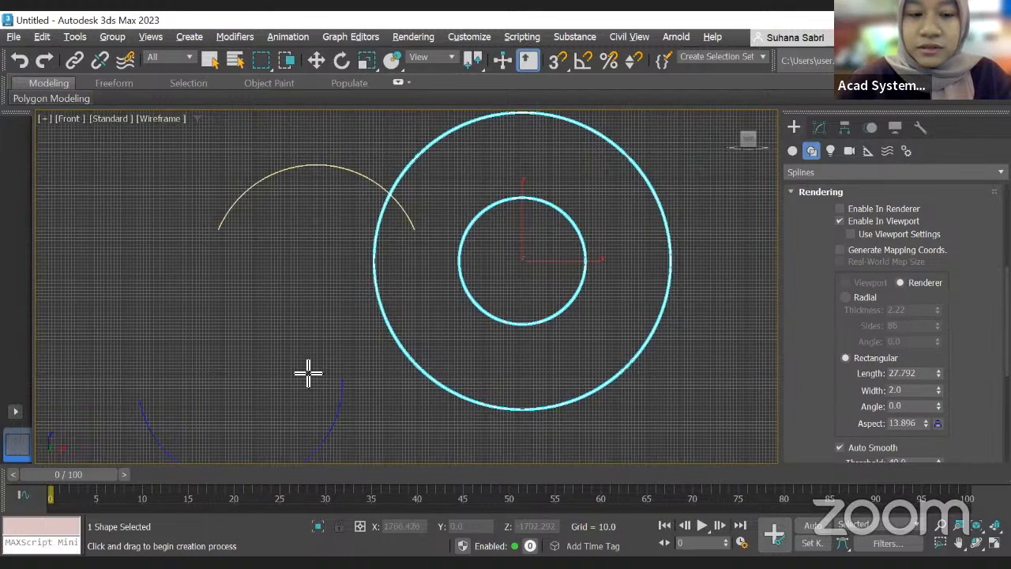
# Step: Set the donut's rendering profile to Radial with a thickness of 20
pyautogui.hotkey('alt', 'w')
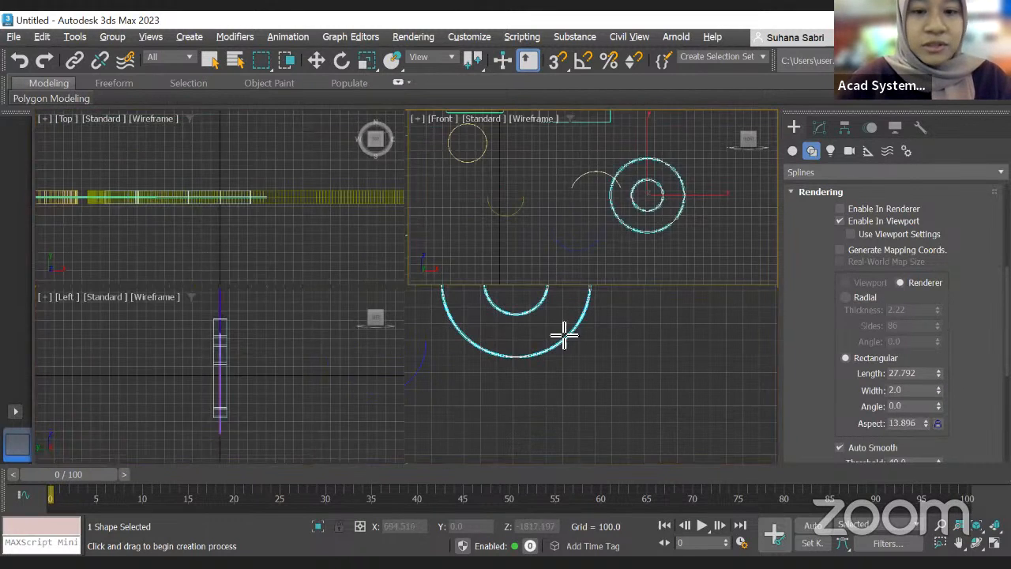
pyautogui.moveTo(662, 335); pyautogui.dragTo(542, 308, button='middle')
pyautogui.scroll(3, 624, 412)
pyautogui.moveTo(624, 412); pyautogui.dragTo(603, 312, button='middle')
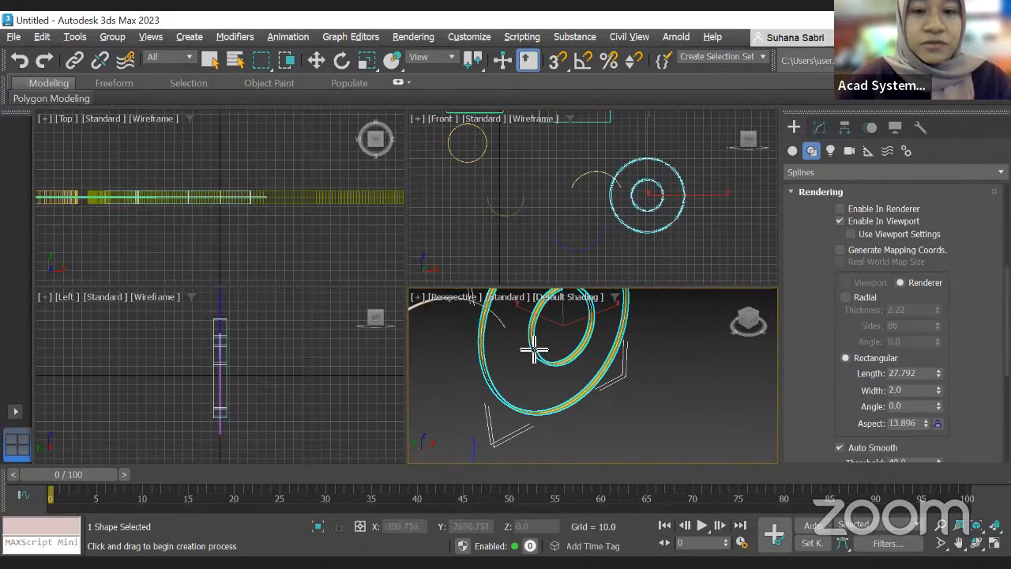
pyautogui.hotkey('alt', 'w')
pyautogui.scroll(3, 448, 239)
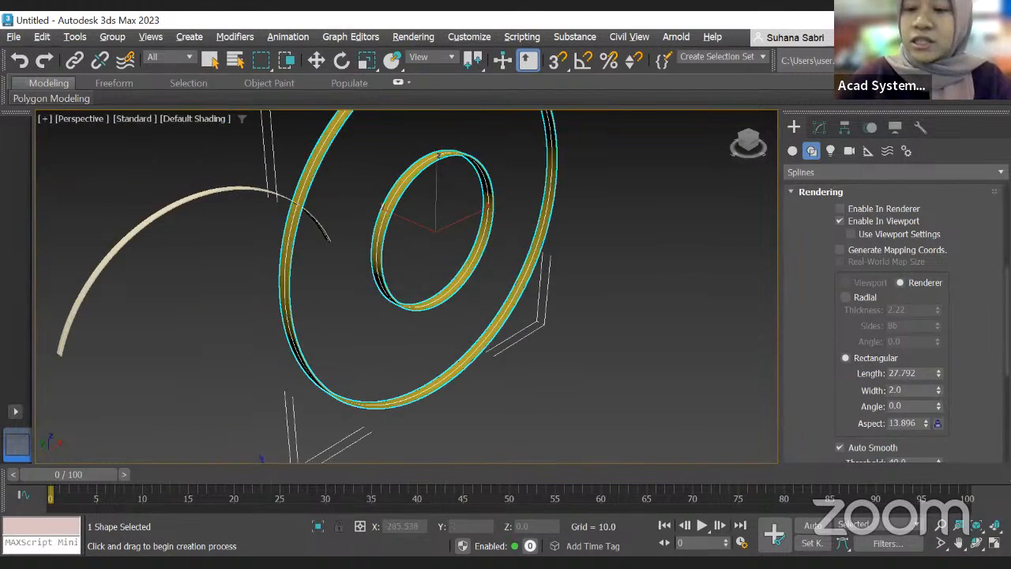
pyautogui.click(849, 297)
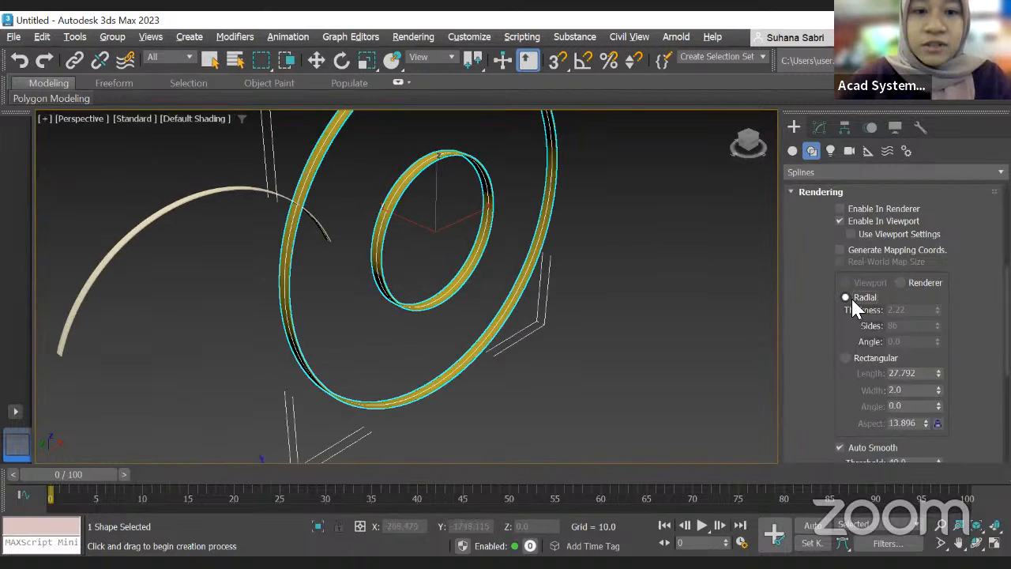
pyautogui.moveTo(937, 309); pyautogui.dragTo(945, 236)
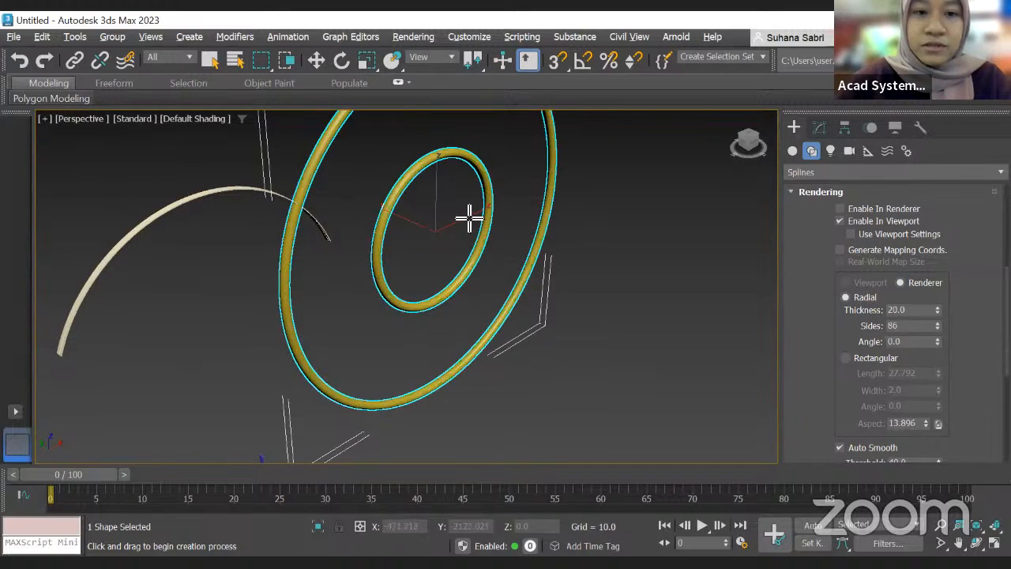
# Step: Switch the donut's rendering profile back to Rectangular
pyautogui.click(846, 357)
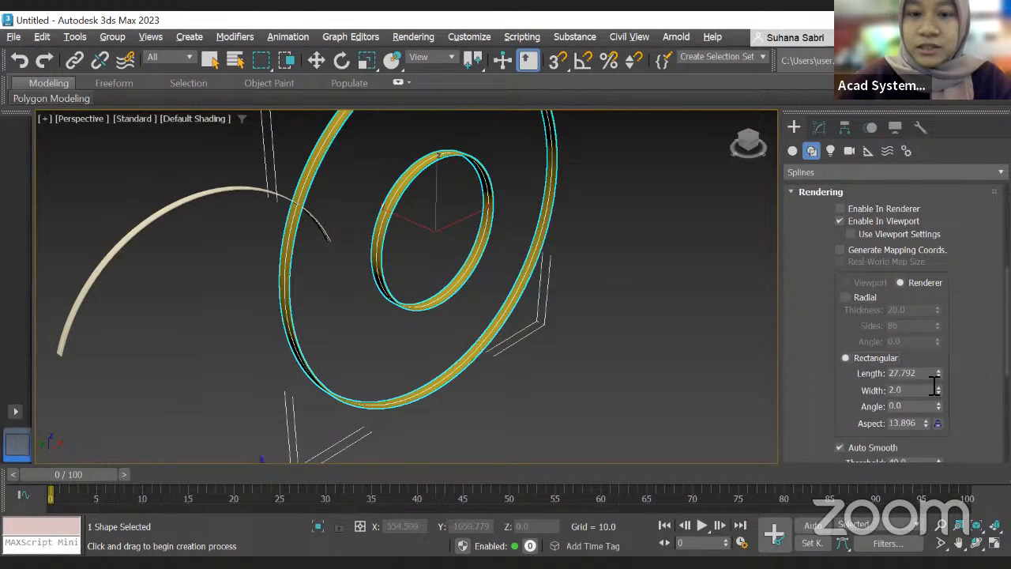
pyautogui.scroll(-5, 693, 350)
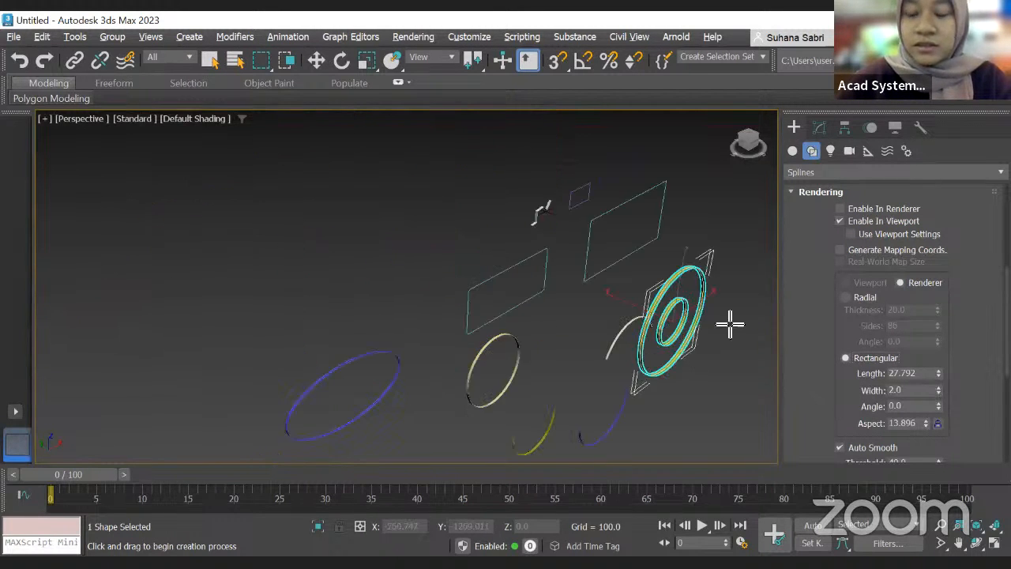
pyautogui.scroll(-3, 695, 316)
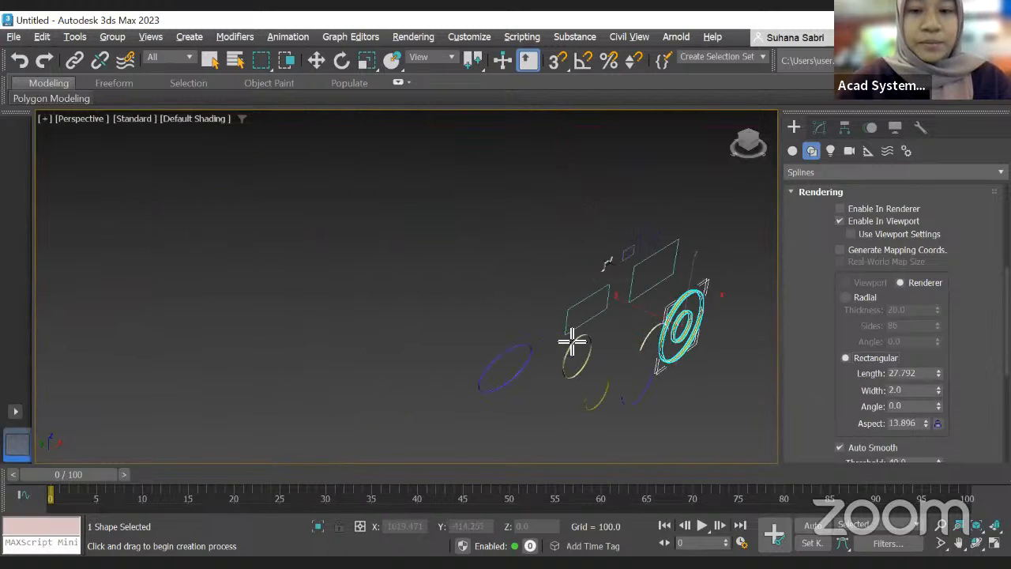
pyautogui.hotkey('alt', 'w')
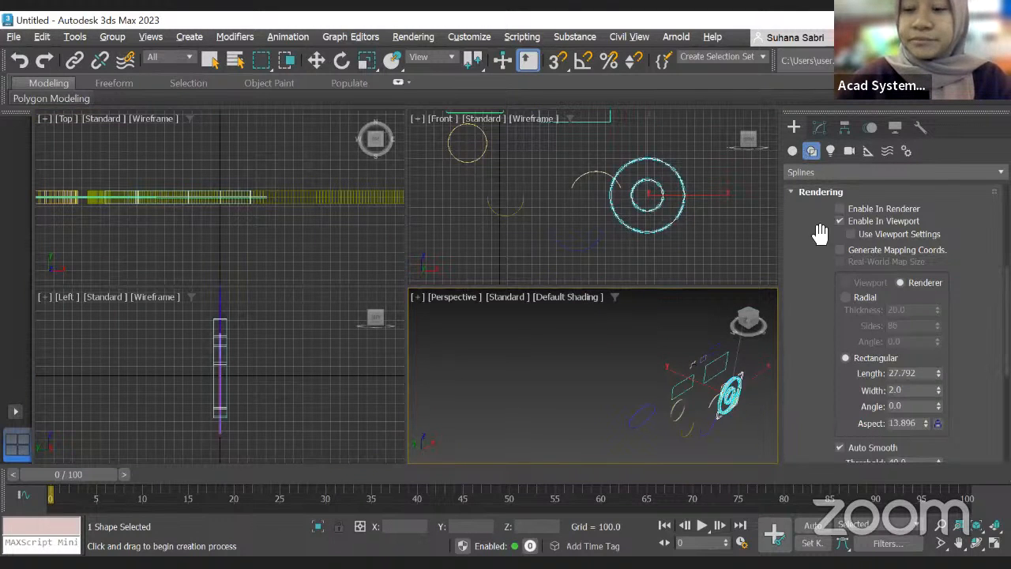
# Step: Set donut creation to Edge and draw a second donut on the right of the front view, radii about 252 and 582
pyautogui.scroll(-3, 936, 411)
pyautogui.scroll(-2, 945, 304)
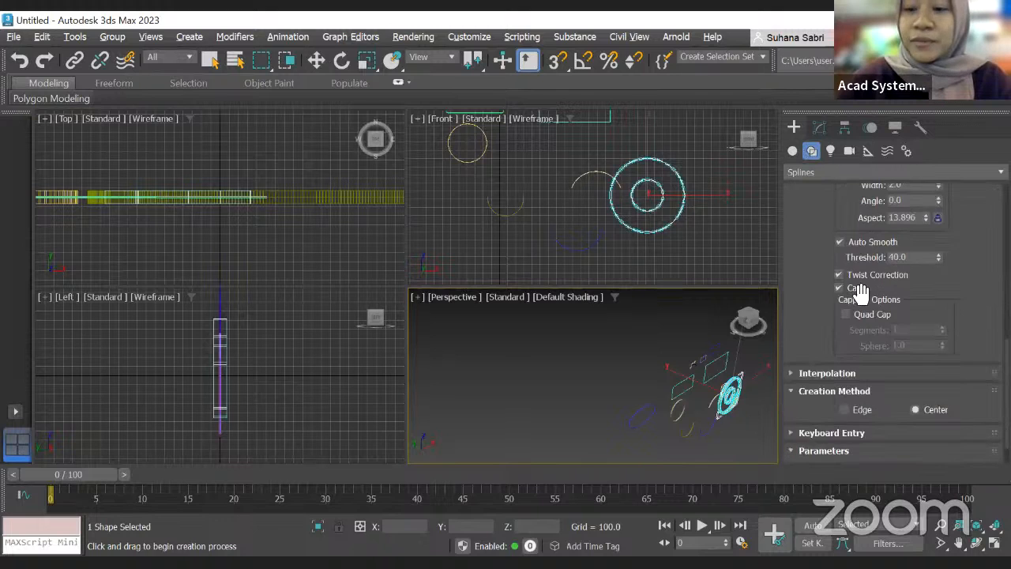
pyautogui.scroll(-2, 921, 324)
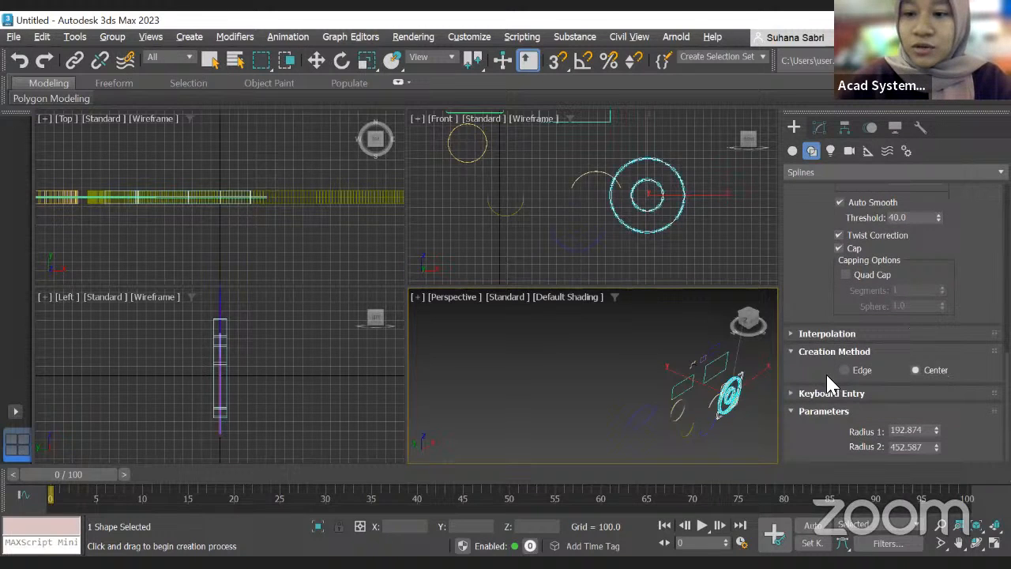
pyautogui.click(851, 369)
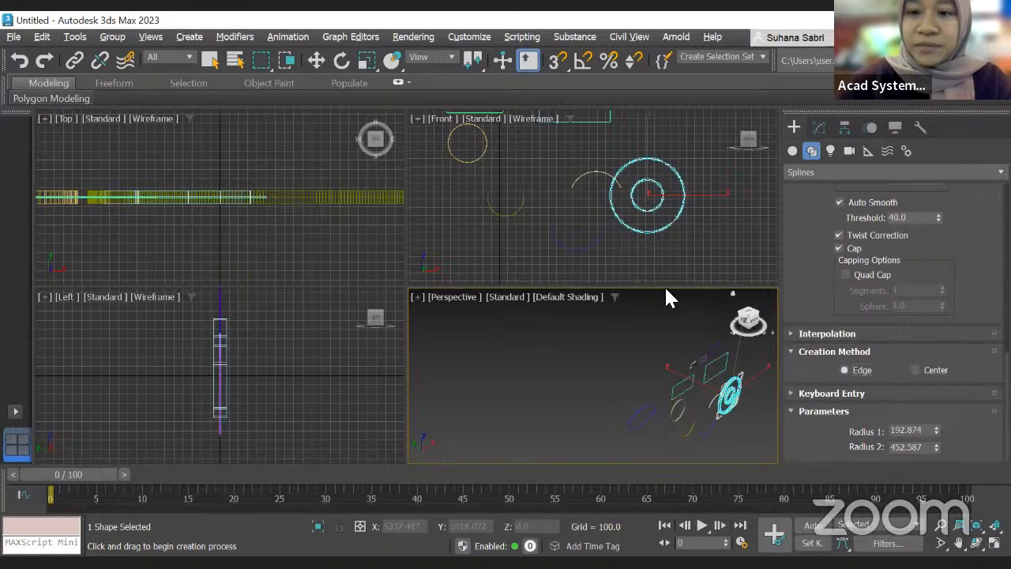
pyautogui.moveTo(666, 242); pyautogui.dragTo(608, 252, button='middle')
pyautogui.moveTo(725, 209); pyautogui.dragTo(748, 236, button='middle')
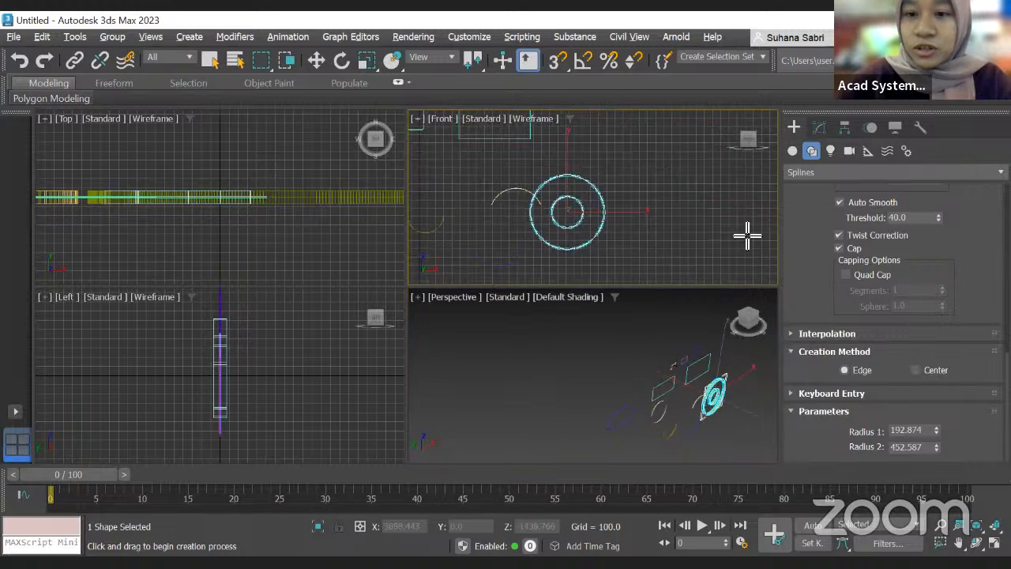
pyautogui.moveTo(707, 196); pyautogui.dragTo(747, 235)
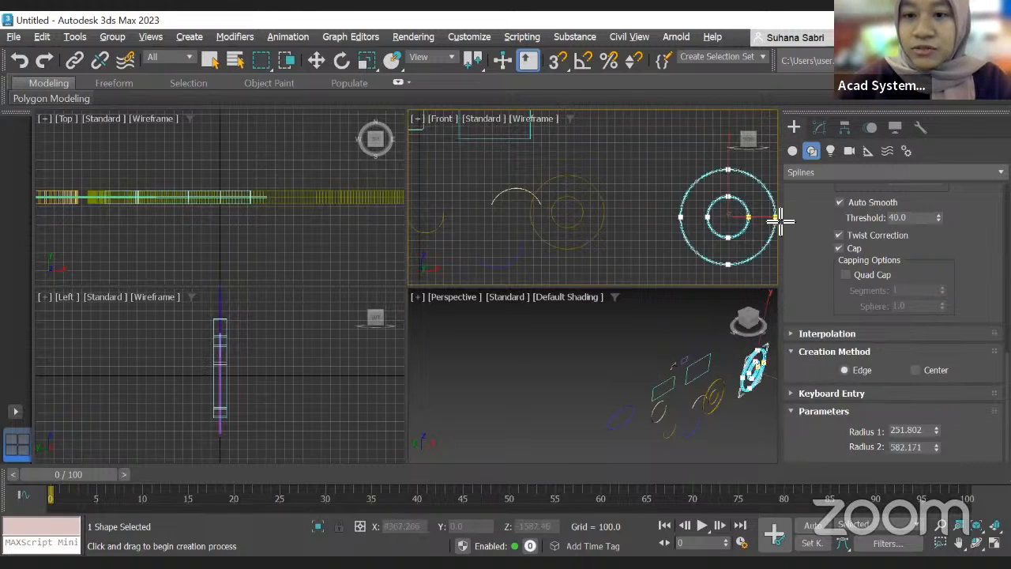
pyautogui.click(776, 215)
# Step: Set donut creation to Center and draw a third donut, radii about 415 and 846
pyautogui.click(915, 370)
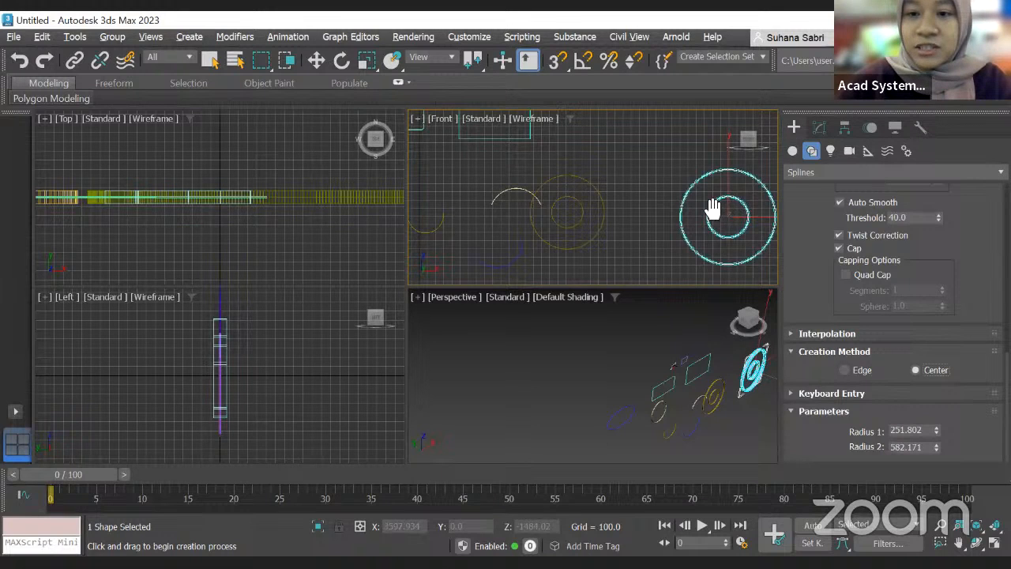
pyautogui.moveTo(748, 212); pyautogui.dragTo(620, 206, button='middle')
pyautogui.moveTo(740, 200); pyautogui.dragTo(760, 231)
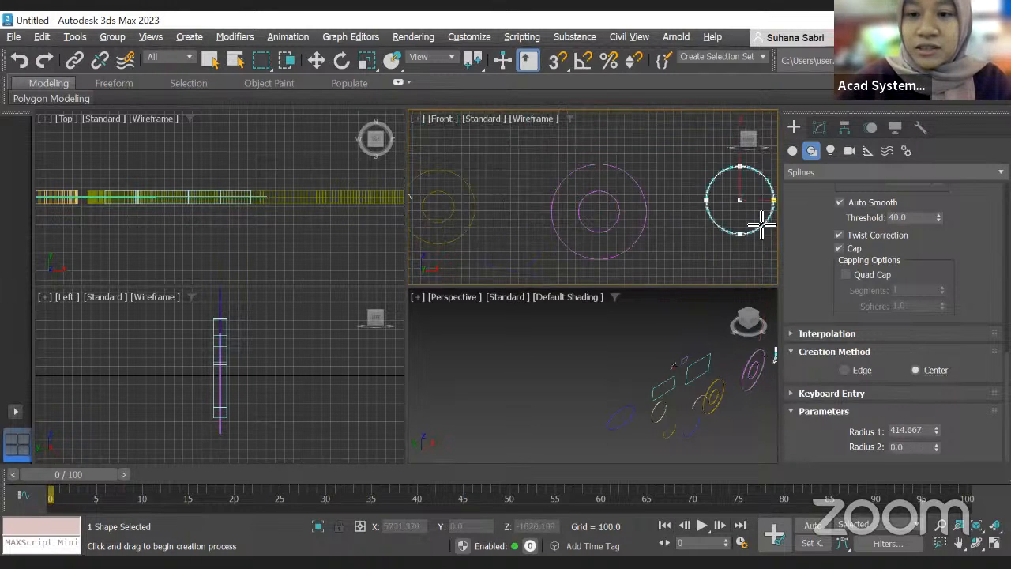
pyautogui.click(772, 268)
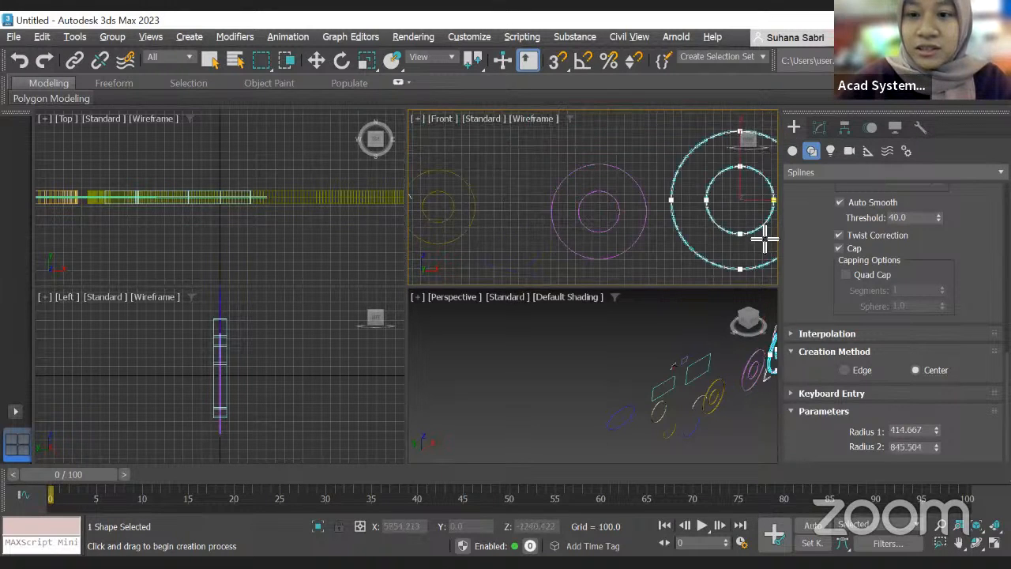
# Step: Draw a larger donut with Edge creation in the front view and adjust its radii to about 1395 and 2520
pyautogui.click(863, 370)
pyautogui.scroll(-5, 672, 214)
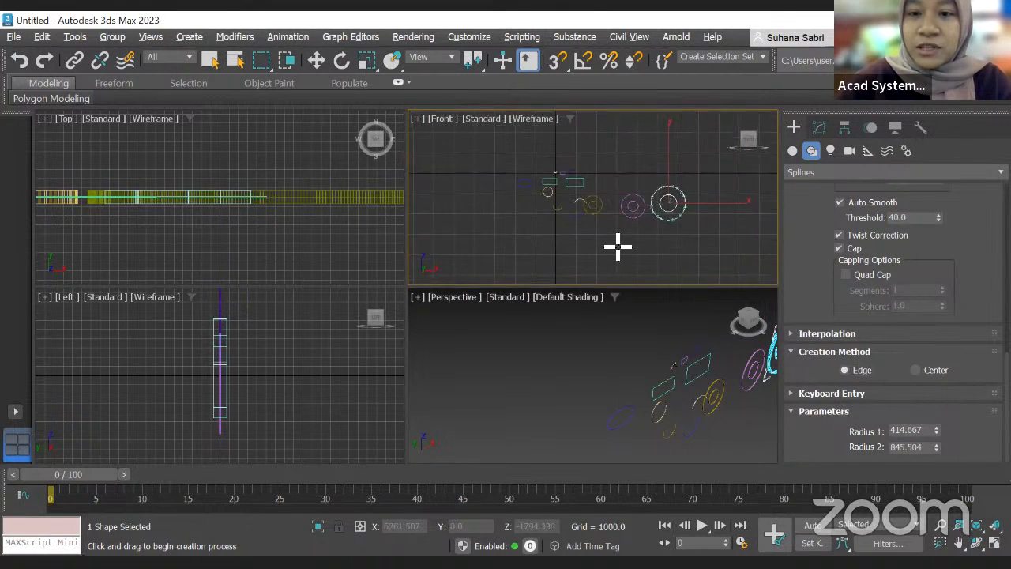
pyautogui.moveTo(595, 238)
pyautogui.mouseDown()
pyautogui.moveTo(636, 259)
pyautogui.moveTo(634, 237)
pyautogui.mouseUp()
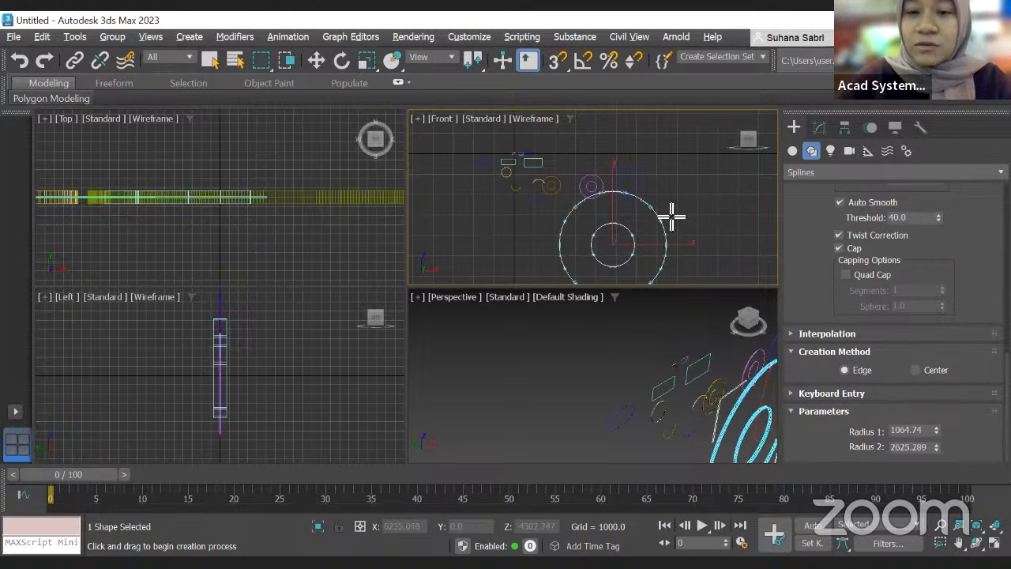
pyautogui.scroll(4, 598, 235)
pyautogui.scroll(-3, 620, 217)
pyautogui.scroll(2, 625, 219)
pyautogui.scroll(-3, 643, 208)
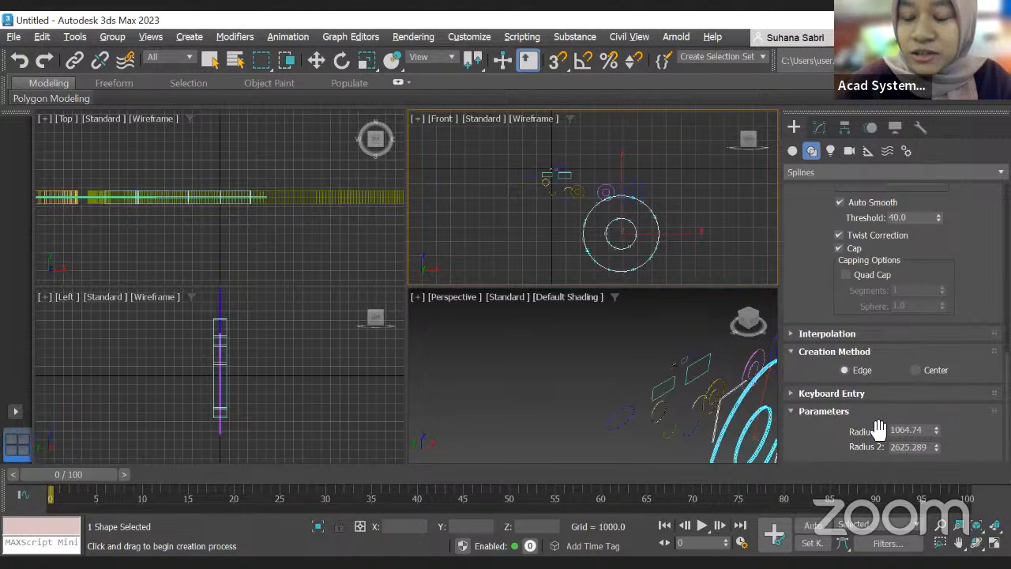
pyautogui.moveTo(938, 427); pyautogui.dragTo(940, 453)
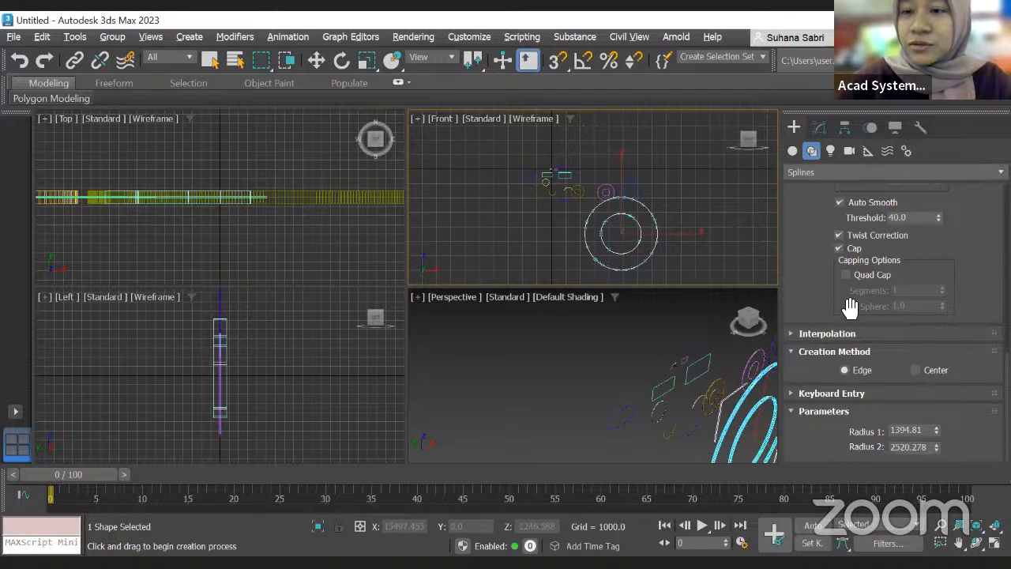
# Step: Switch to the NGon tool and draw a hexagon in the front view, radius about 1380
pyautogui.scroll(5, 855, 294)
pyautogui.click(793, 150)
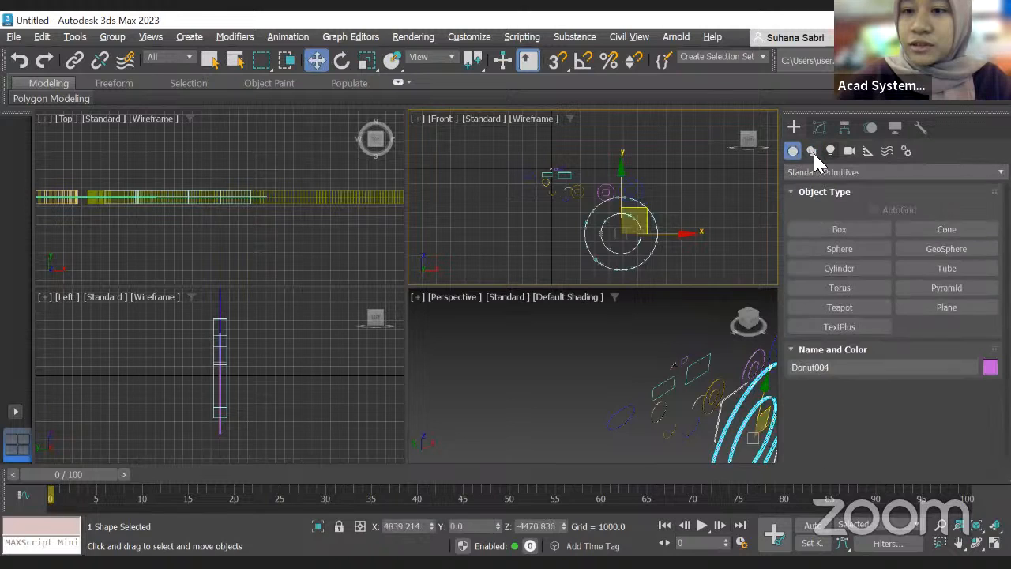
pyautogui.click(812, 150)
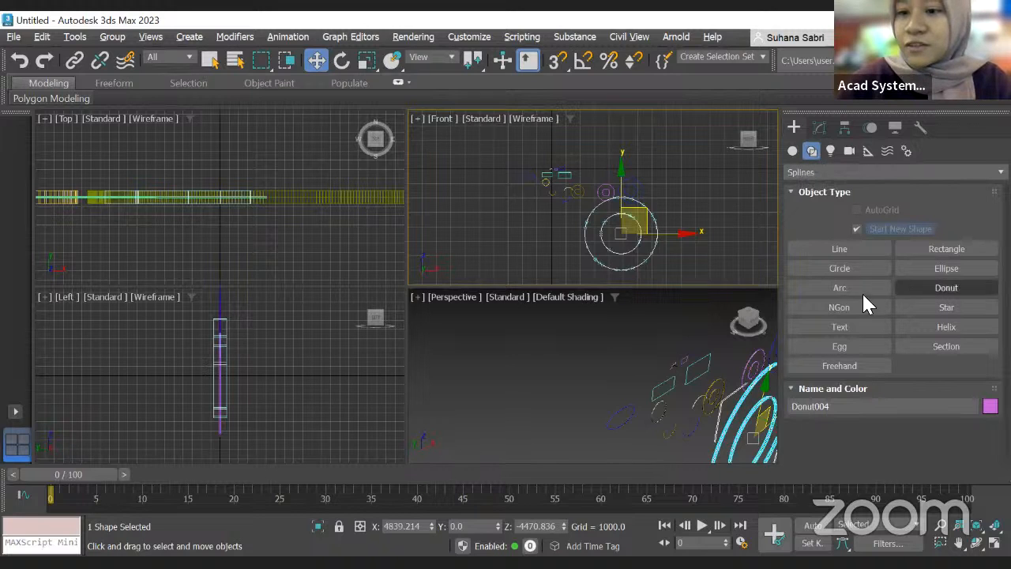
pyautogui.click(820, 309)
pyautogui.scroll(-5, 687, 327)
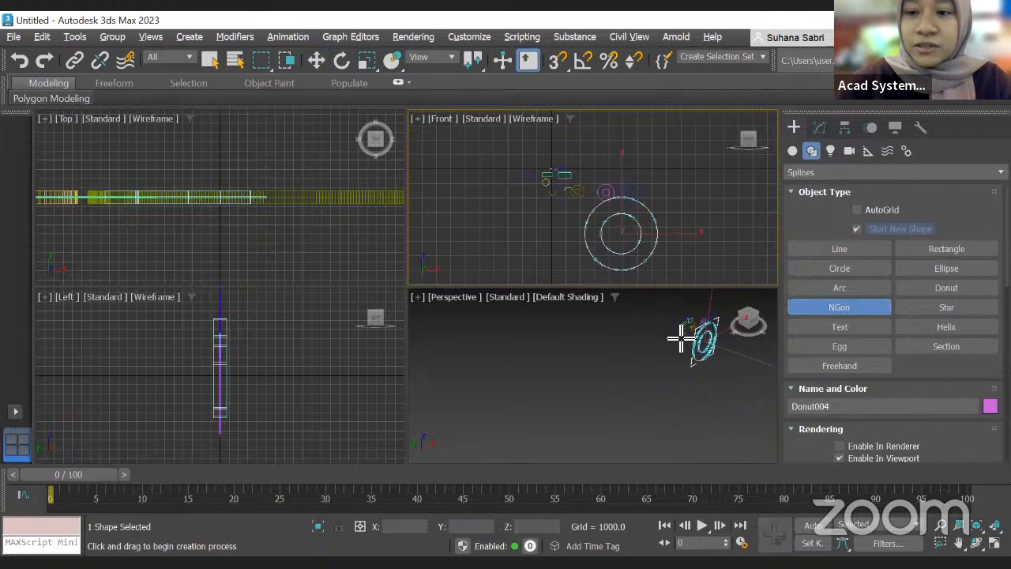
pyautogui.moveTo(639, 219); pyautogui.dragTo(637, 181, button='middle')
pyautogui.scroll(2, 636, 180)
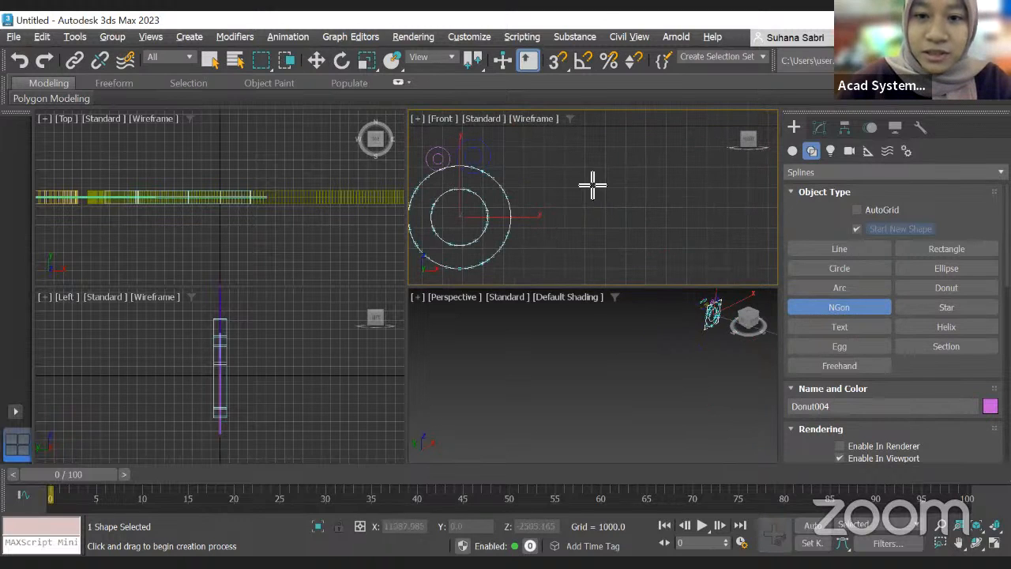
pyautogui.moveTo(595, 174); pyautogui.dragTo(616, 187)
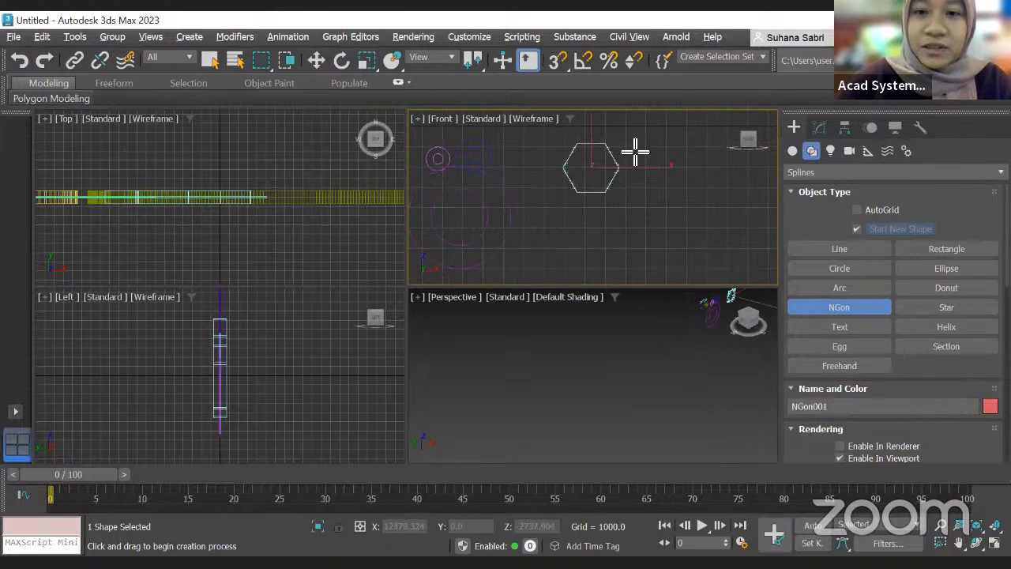
# Step: Switch the hexagon's rendering profile to Radial and then back to Rectangular
pyautogui.scroll(3, 616, 174)
pyautogui.scroll(-3, 632, 194)
pyautogui.scroll(2, 632, 197)
pyautogui.scroll(-1, 870, 462)
pyautogui.scroll(-5, 870, 462)
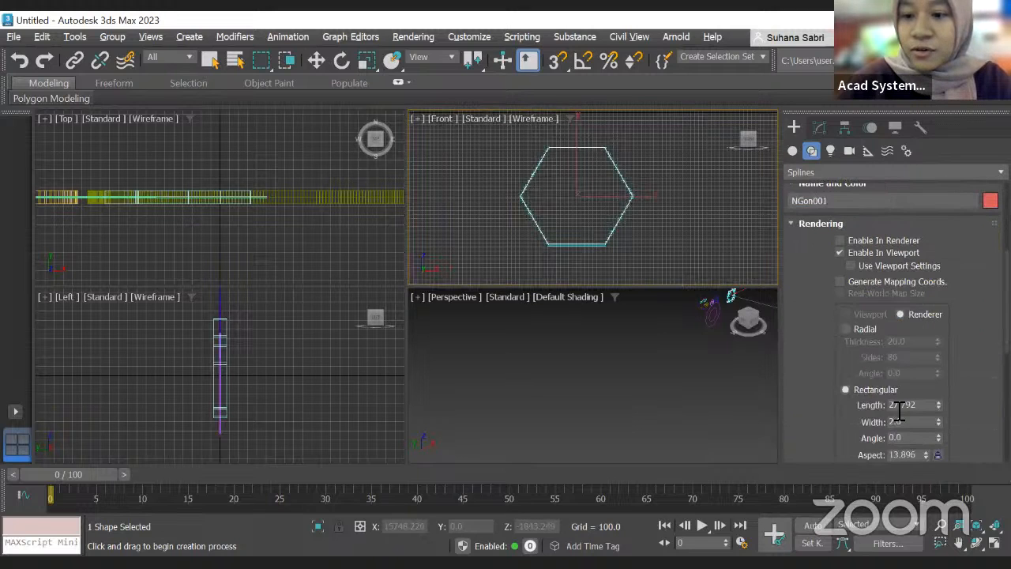
pyautogui.scroll(-2, 877, 340)
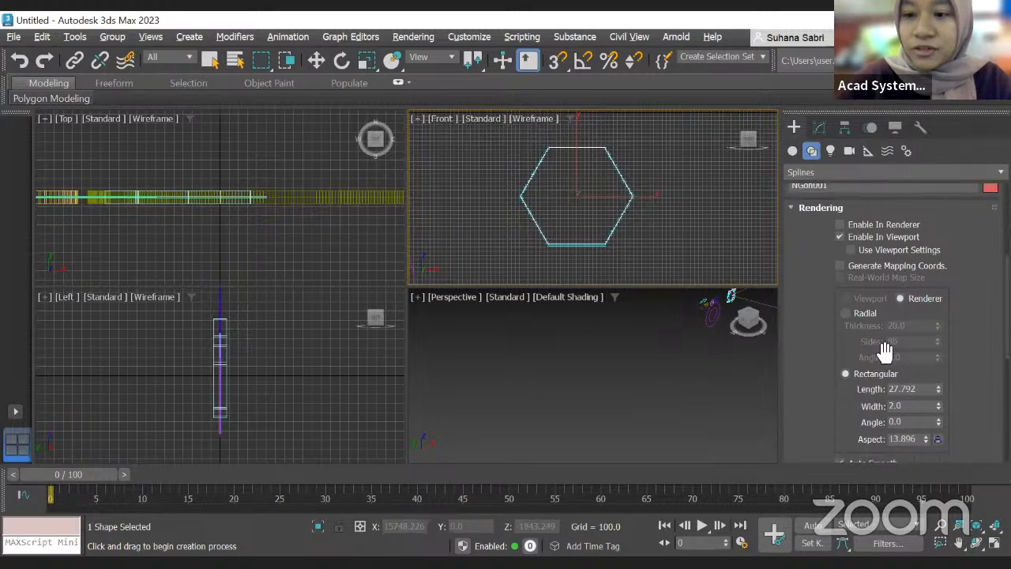
pyautogui.click(846, 266)
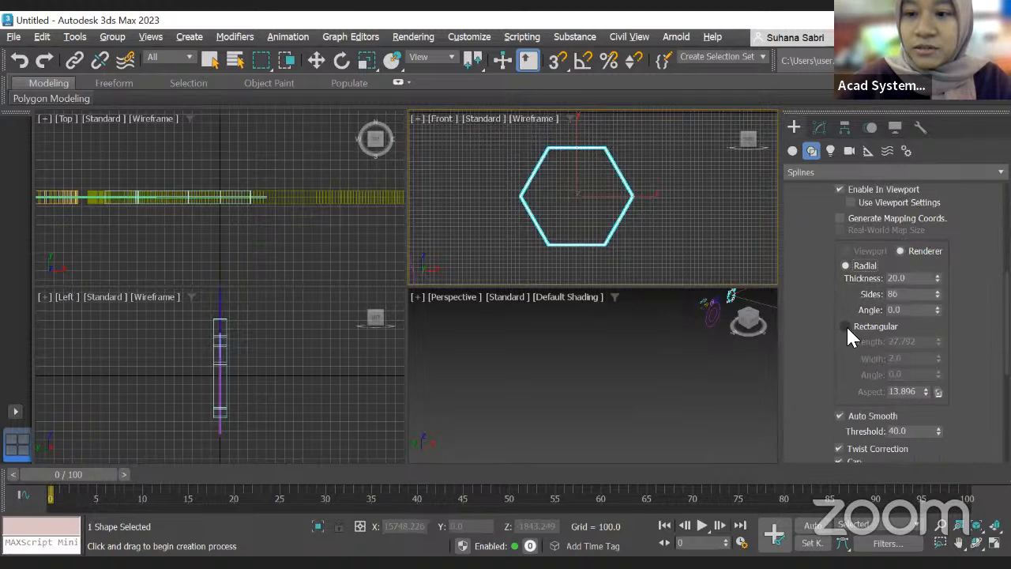
pyautogui.click(846, 327)
# Step: Draw a second hexagon with Center creation on the right of the front view, radius about 927
pyautogui.scroll(-2, 908, 348)
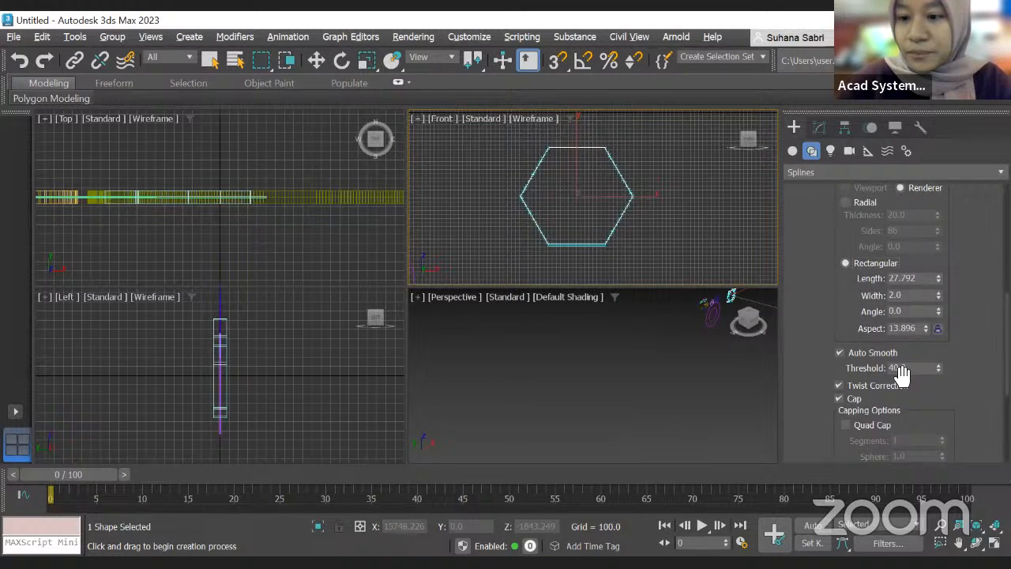
pyautogui.scroll(-5, 902, 373)
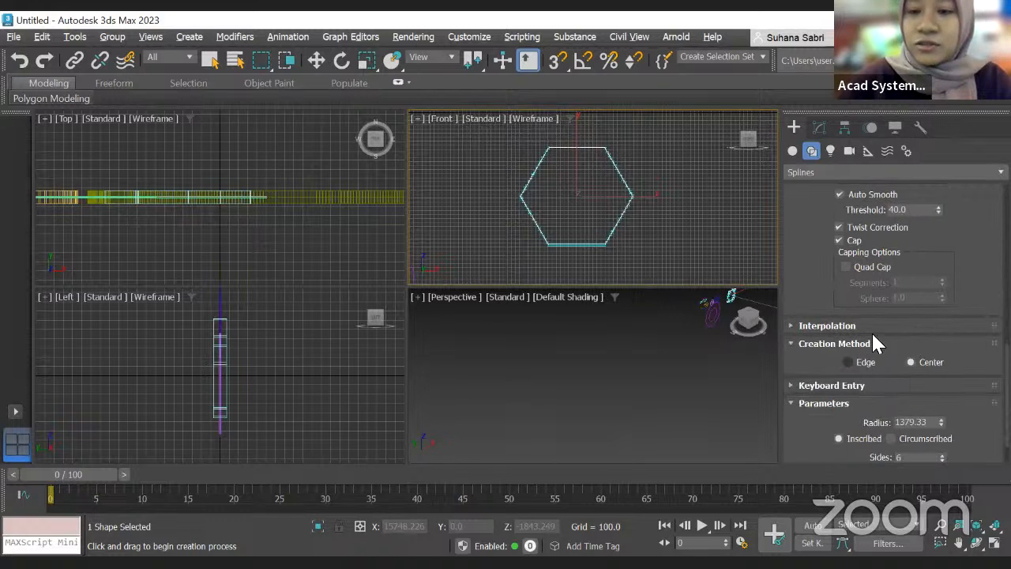
pyautogui.moveTo(720, 208); pyautogui.dragTo(744, 247)
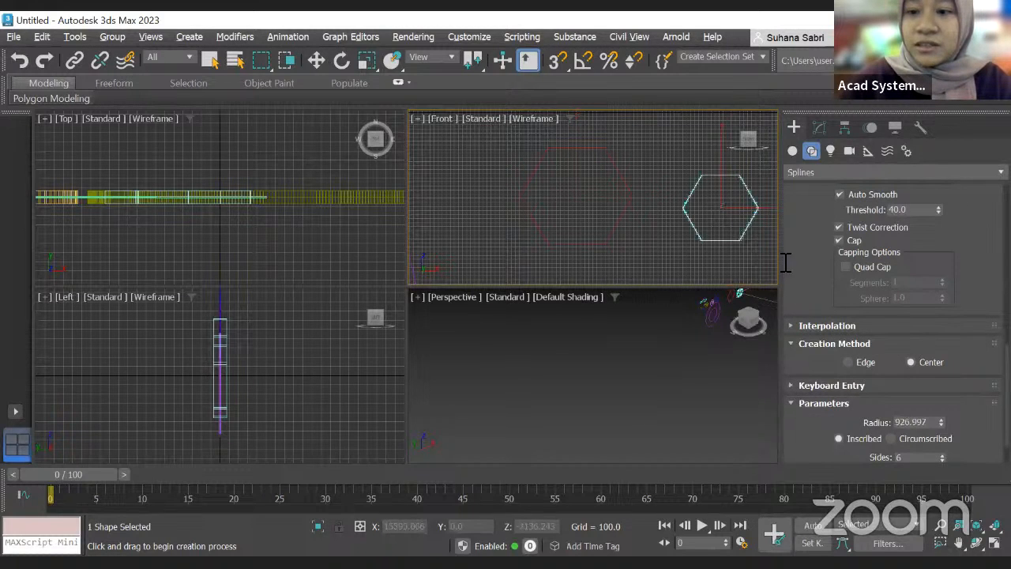
# Step: Set NGon creation to Edge and draw another hexagon in the front view, radius about 1937
pyautogui.click(847, 362)
pyautogui.scroll(-5, 677, 228)
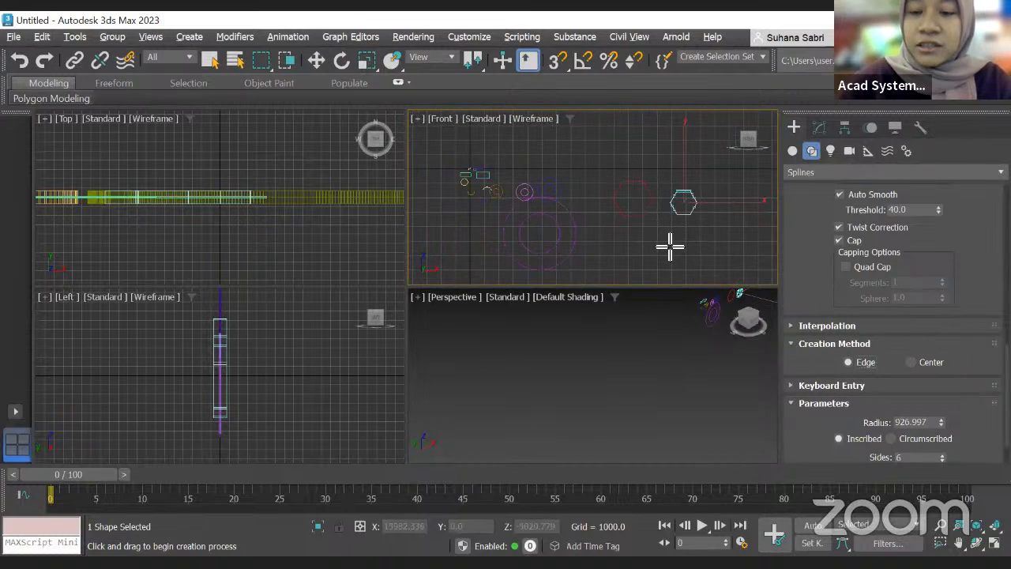
pyautogui.moveTo(674, 254); pyautogui.dragTo(722, 263)
pyautogui.scroll(2, 711, 239)
pyautogui.scroll(-2, 897, 419)
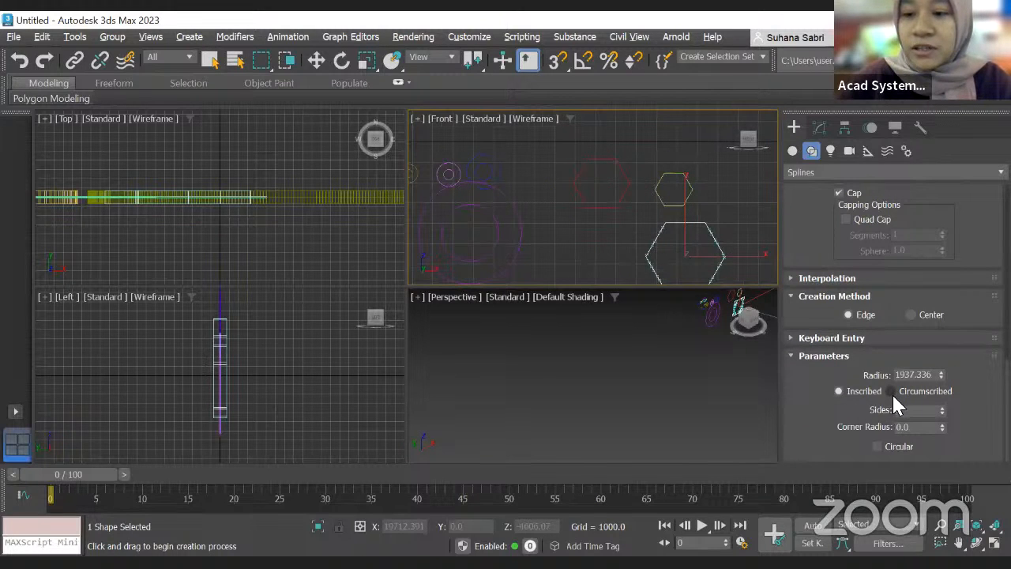
# Step: Switch the NGon to Circumscribed and draw another hexagon, radius about 1443
pyautogui.click(891, 392)
pyautogui.moveTo(721, 212); pyautogui.dragTo(598, 212, button='middle')
pyautogui.moveTo(661, 186); pyautogui.dragTo(722, 210)
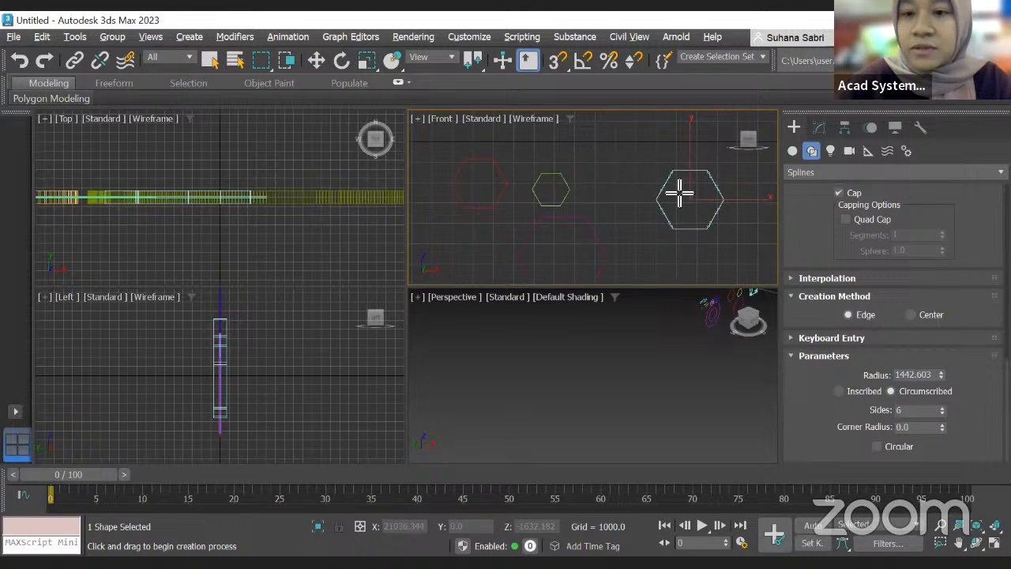
# Step: Switch the NGon to Inscribed and draw another hexagon, radius about 1412
pyautogui.click(866, 398)
pyautogui.moveTo(756, 264); pyautogui.dragTo(667, 258, button='middle')
pyautogui.moveTo(673, 217); pyautogui.dragTo(747, 232)
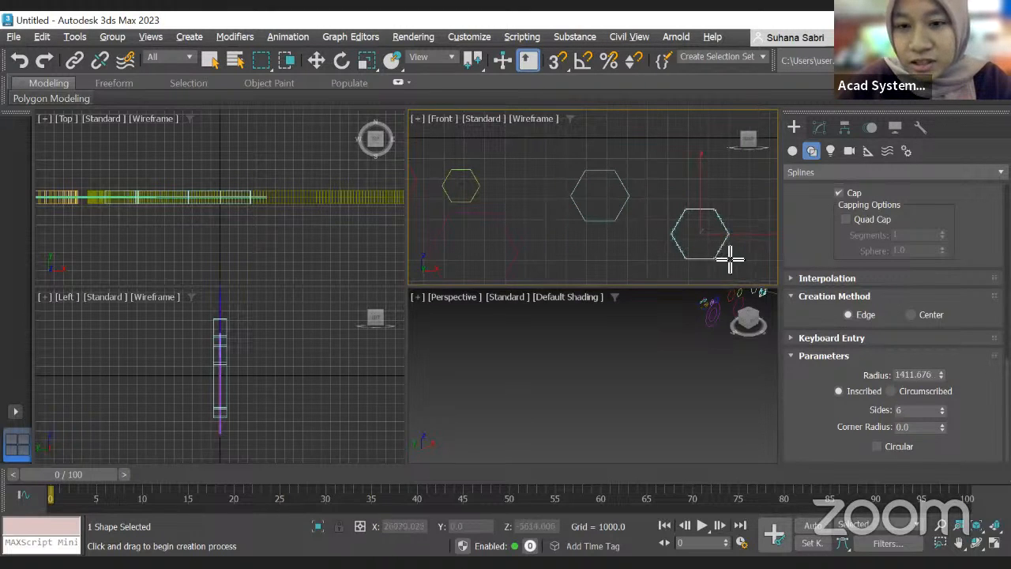
# Step: Switch back to Circumscribed and draw a hexagon in the front view, radius about 1129
pyautogui.click(892, 392)
pyautogui.scroll(5, 690, 229)
pyautogui.scroll(-5, 689, 229)
pyautogui.moveTo(626, 264); pyautogui.dragTo(618, 211, button='middle')
pyautogui.moveTo(608, 210); pyautogui.dragTo(606, 256)
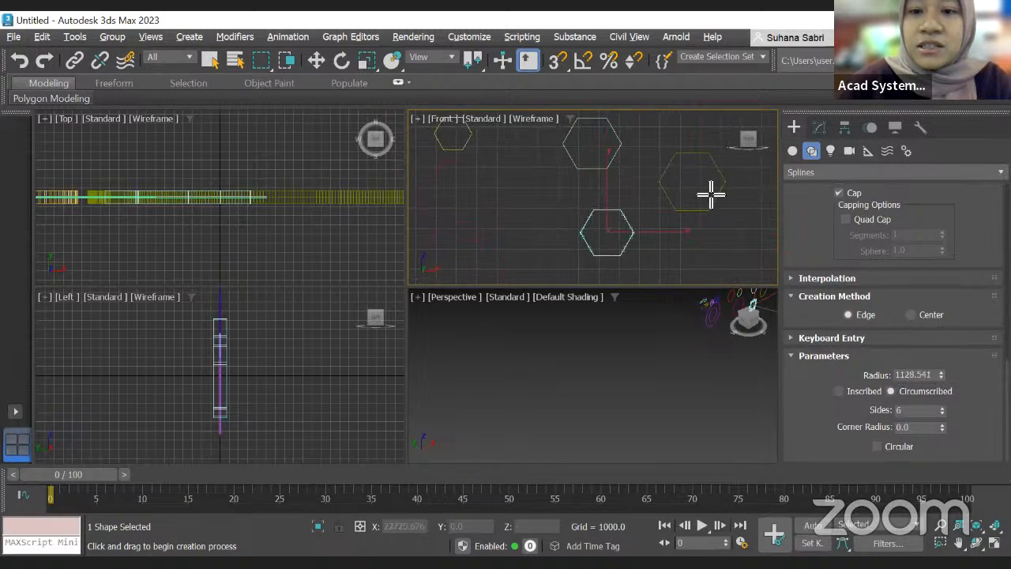
# Step: Switch back to Inscribed and draw a small hexagon near the top of the front view, radius about 557
pyautogui.click(840, 390)
pyautogui.moveTo(603, 235); pyautogui.dragTo(502, 295, button='middle')
pyautogui.moveTo(585, 169); pyautogui.dragTo(608, 173)
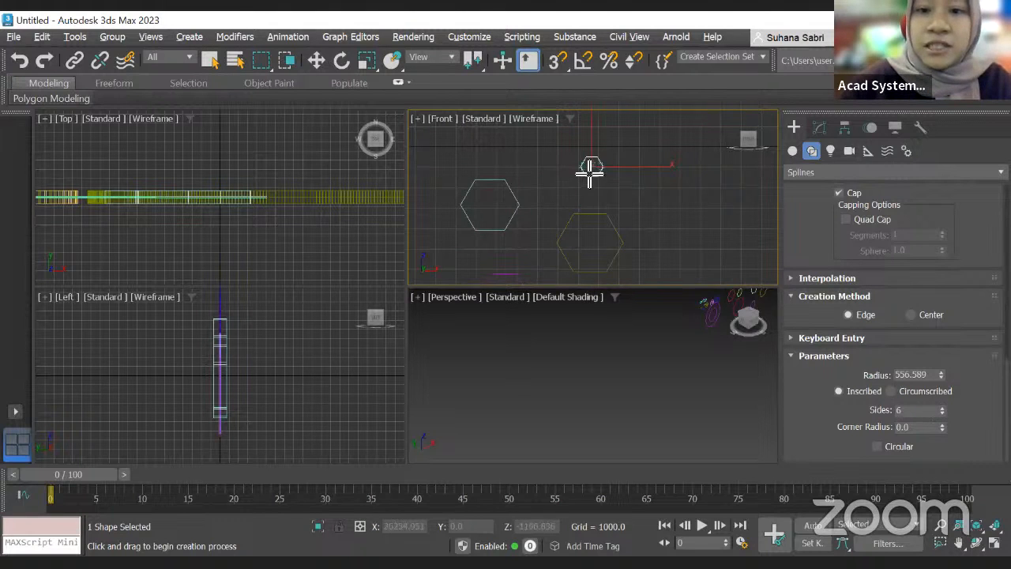
# Step: Set the NGon sides to 5 and draw a pentagon in the front view, radius about 489
pyautogui.scroll(3, 588, 171)
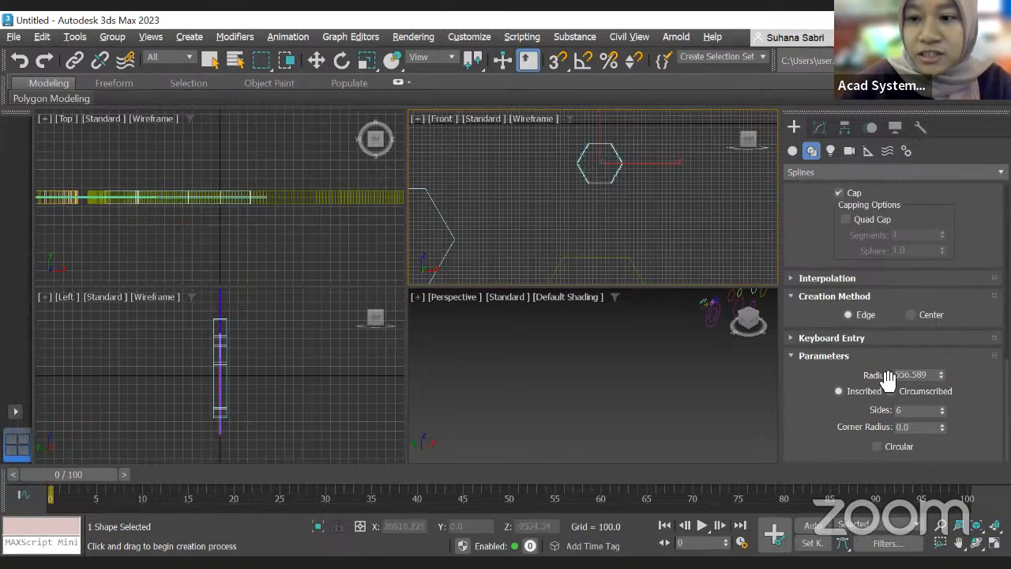
pyautogui.scroll(2, 564, 174)
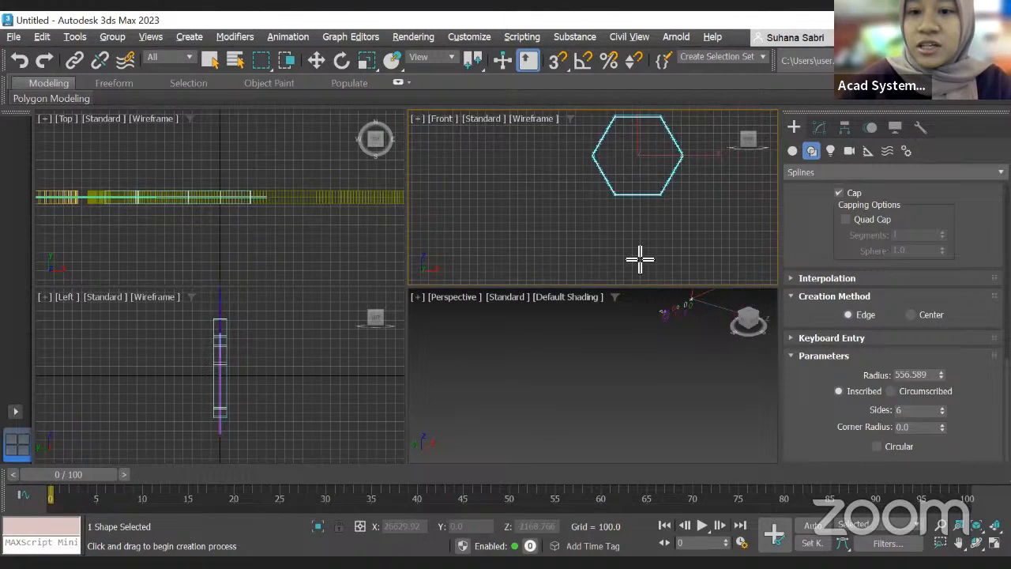
pyautogui.scroll(-2, 638, 260)
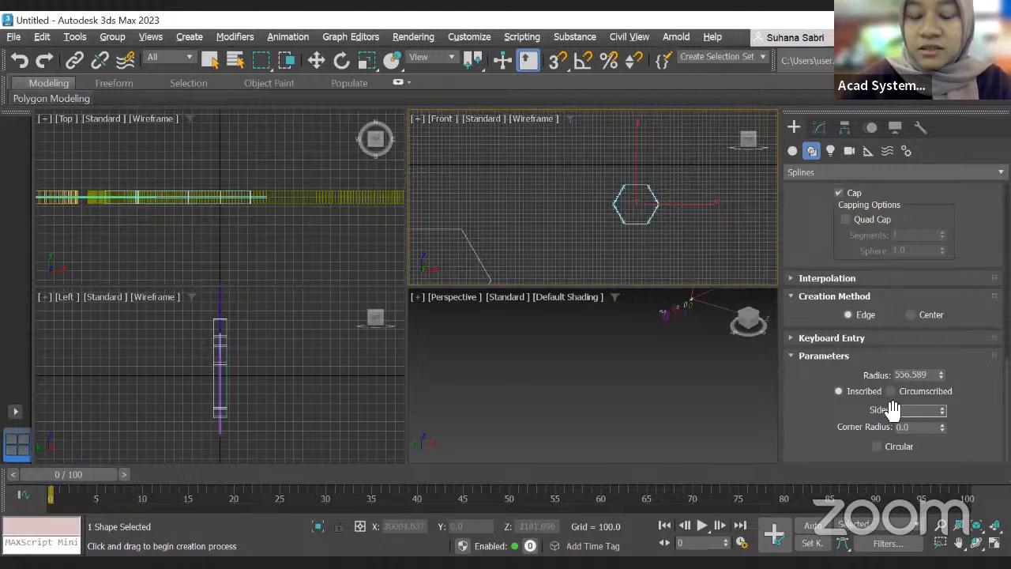
pyautogui.doubleClick(901, 409)
pyautogui.write('5')
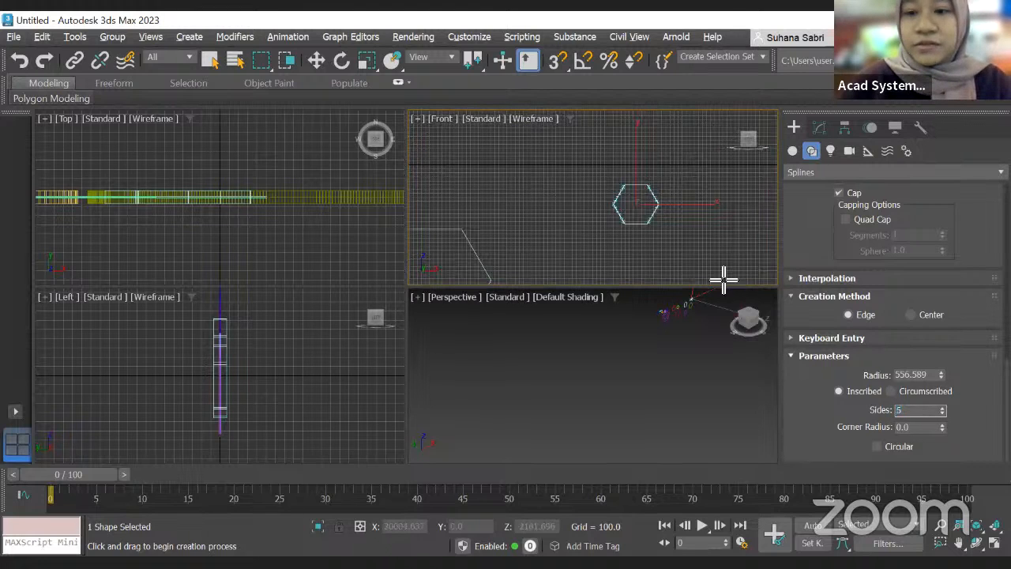
pyautogui.moveTo(684, 233); pyautogui.dragTo(720, 259)
pyautogui.scroll(3, 717, 248)
pyautogui.scroll(-3, 684, 244)
pyautogui.scroll(3, 676, 241)
pyautogui.scroll(-3, 684, 250)
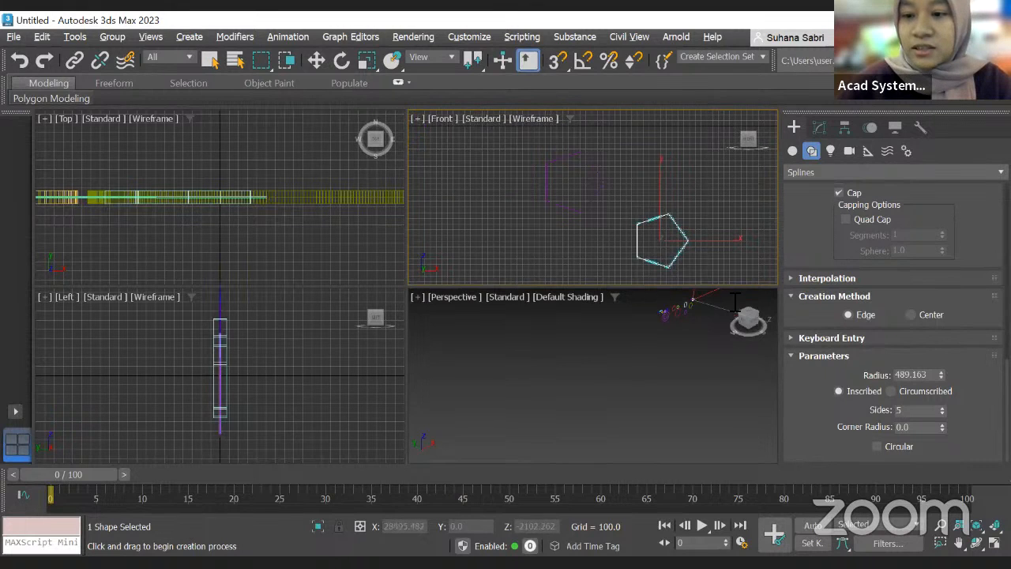
# Step: Set the pentagon's corner radius to 20
pyautogui.moveTo(942, 429); pyautogui.dragTo(938, 374)
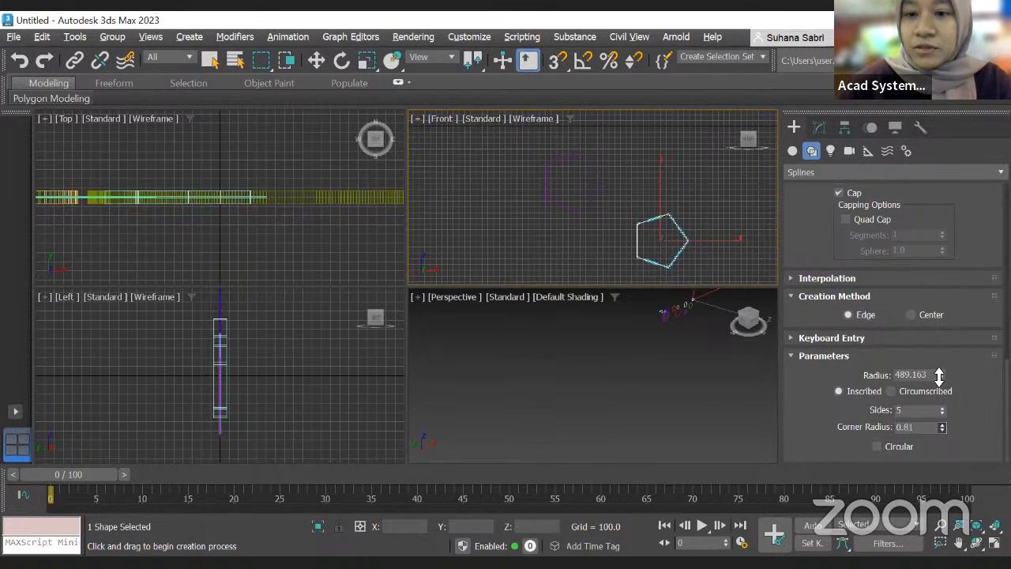
pyautogui.moveTo(886, 427); pyautogui.dragTo(876, 427)
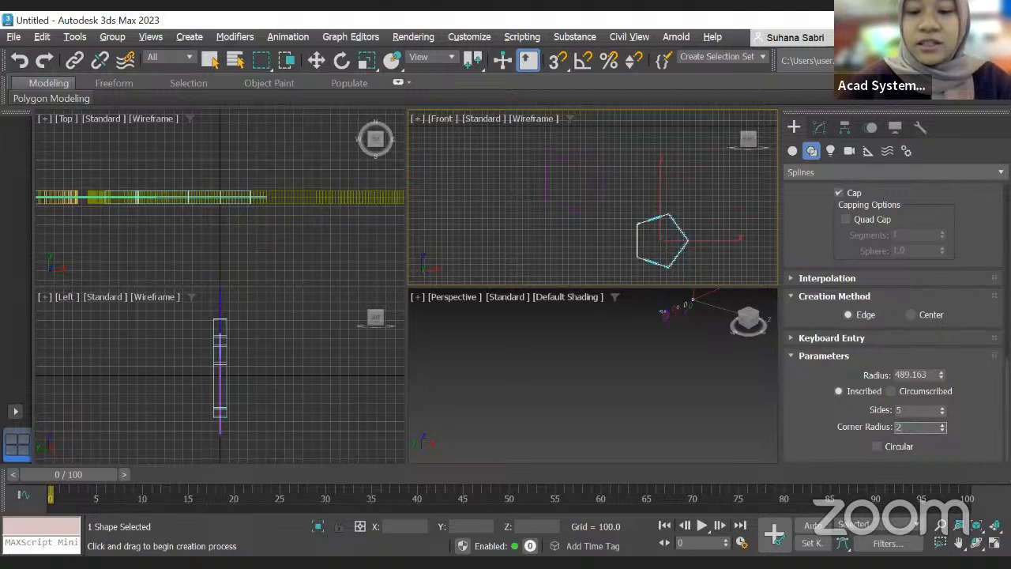
pyautogui.write('20')
pyautogui.press('Return')
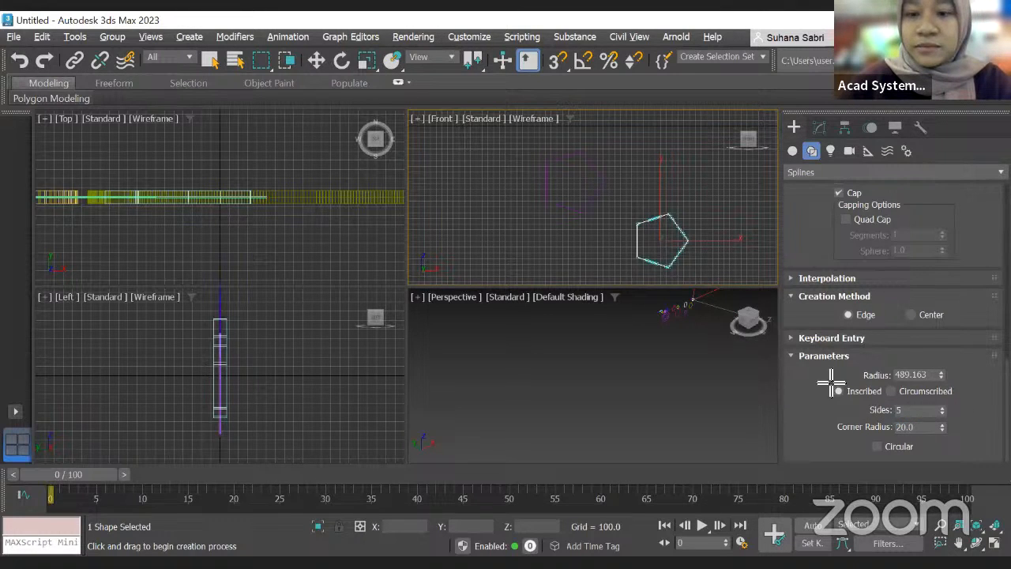
# Step: Draw another pentagon in the front view, radius about 427
pyautogui.moveTo(712, 229); pyautogui.dragTo(758, 239)
pyautogui.scroll(3, 755, 237)
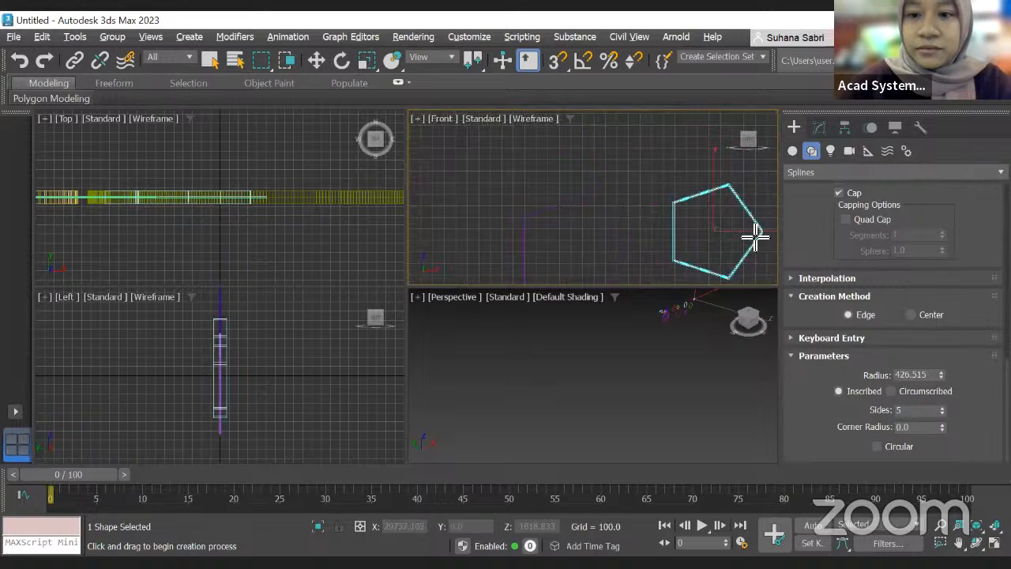
pyautogui.scroll(4, 566, 235)
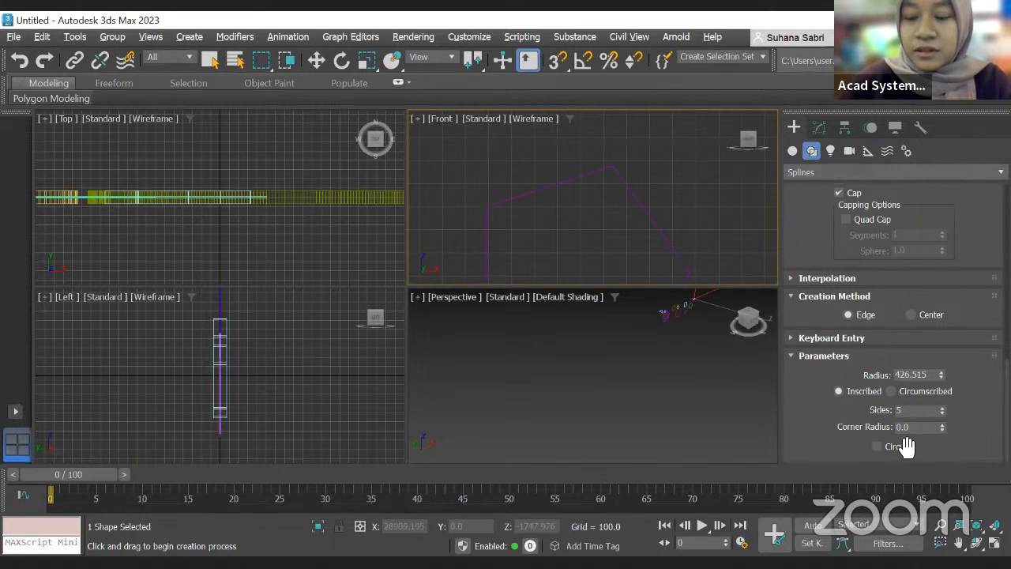
pyautogui.scroll(5, 803, 289)
pyautogui.scroll(1, 801, 279)
# Step: Switch to the Star tool and draw a star in the front view
pyautogui.click(792, 152)
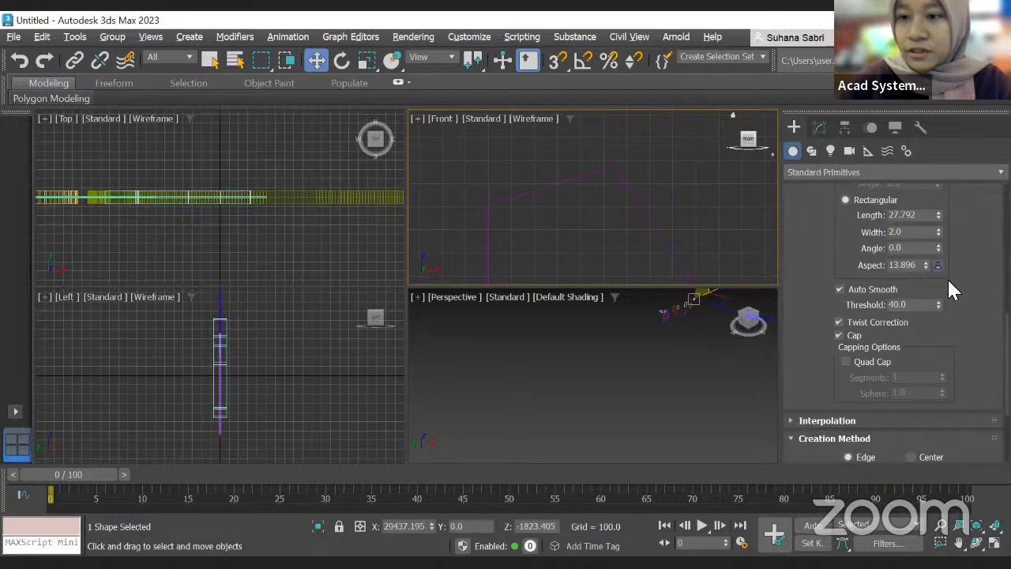
pyautogui.click(921, 304)
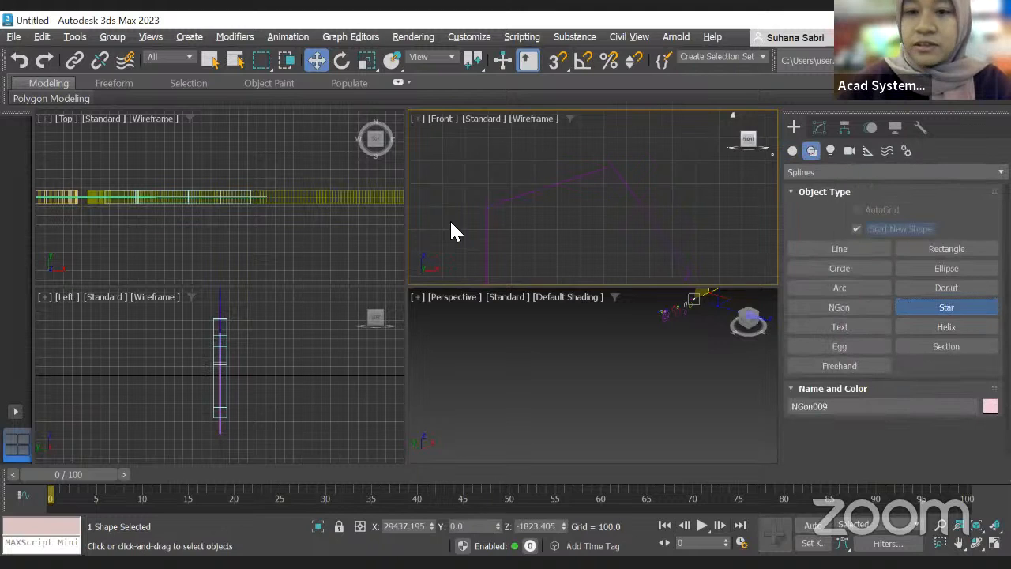
pyautogui.scroll(-3, 610, 223)
pyautogui.scroll(-3, 596, 215)
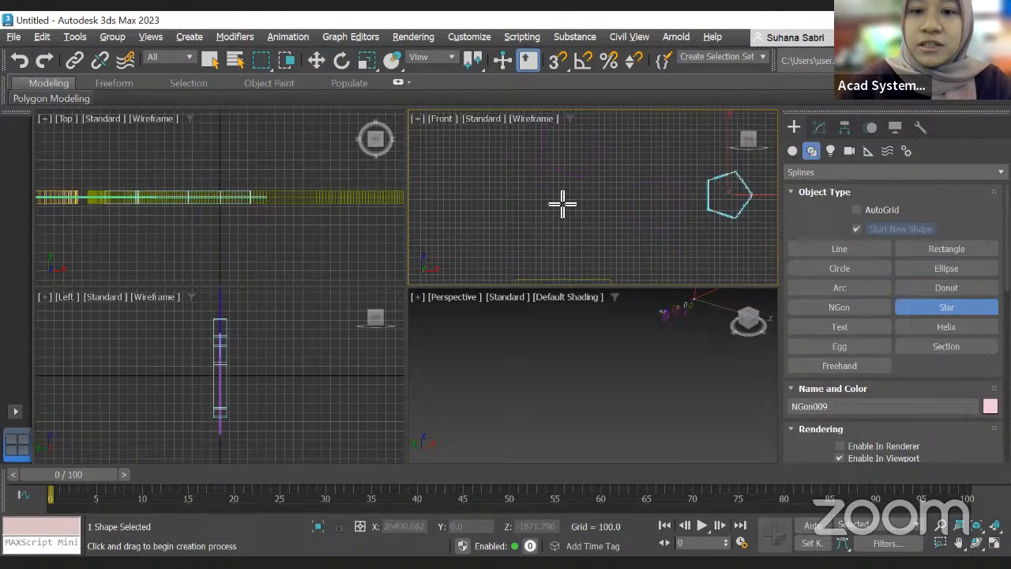
pyautogui.moveTo(538, 215); pyautogui.dragTo(571, 244)
pyautogui.click(573, 227)
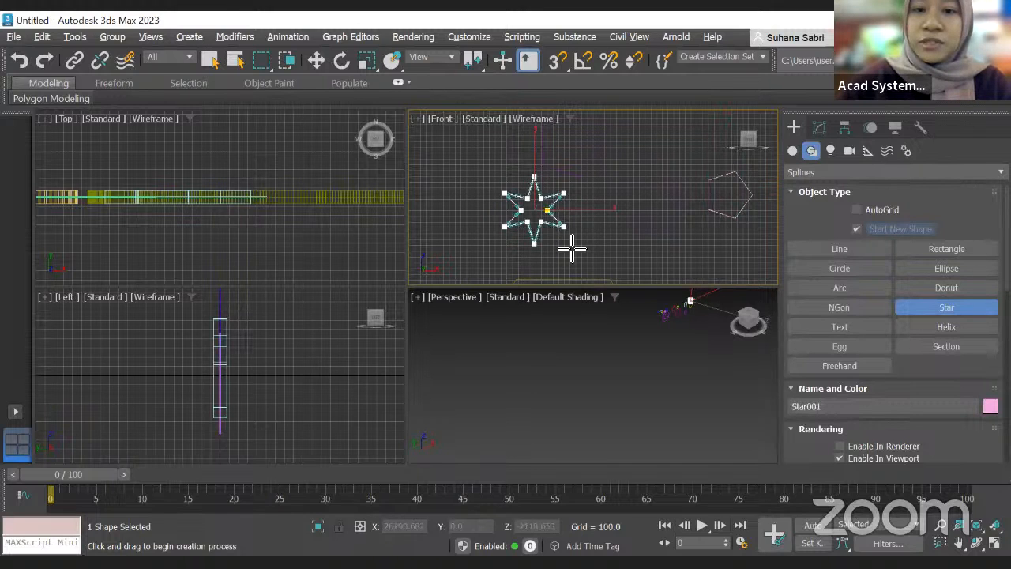
# Step: Finish the star, set the star points to 8, and draw another star in the front view, radii about 469 and 148
pyautogui.click(559, 224)
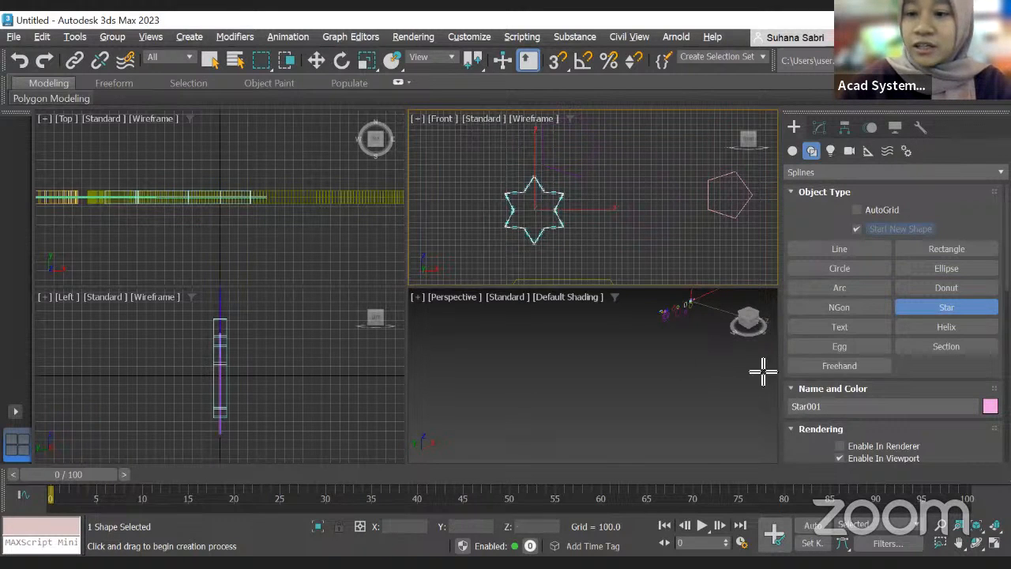
pyautogui.scroll(-2, 933, 377)
pyautogui.scroll(-15, 932, 379)
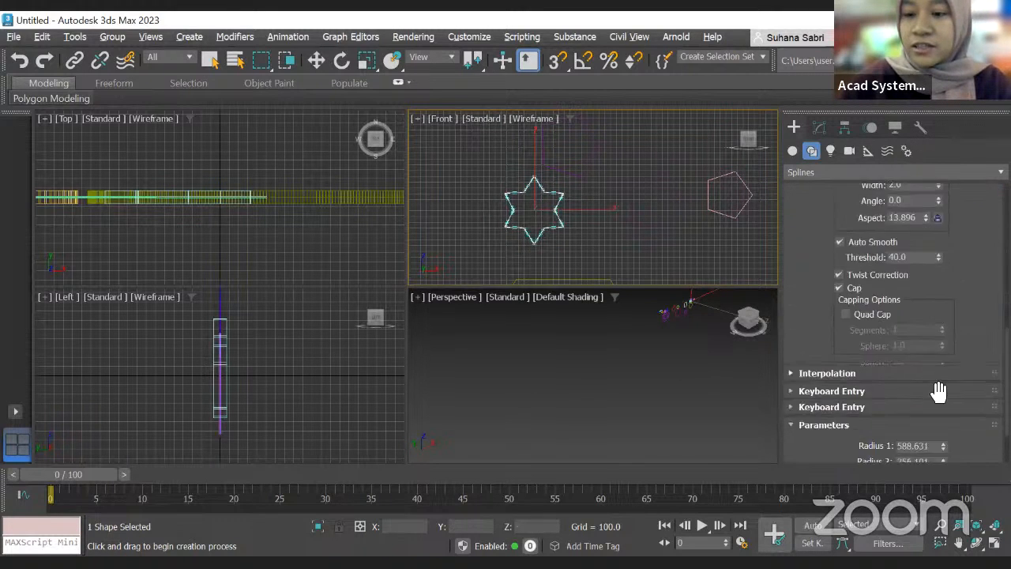
pyautogui.scroll(-1, 938, 391)
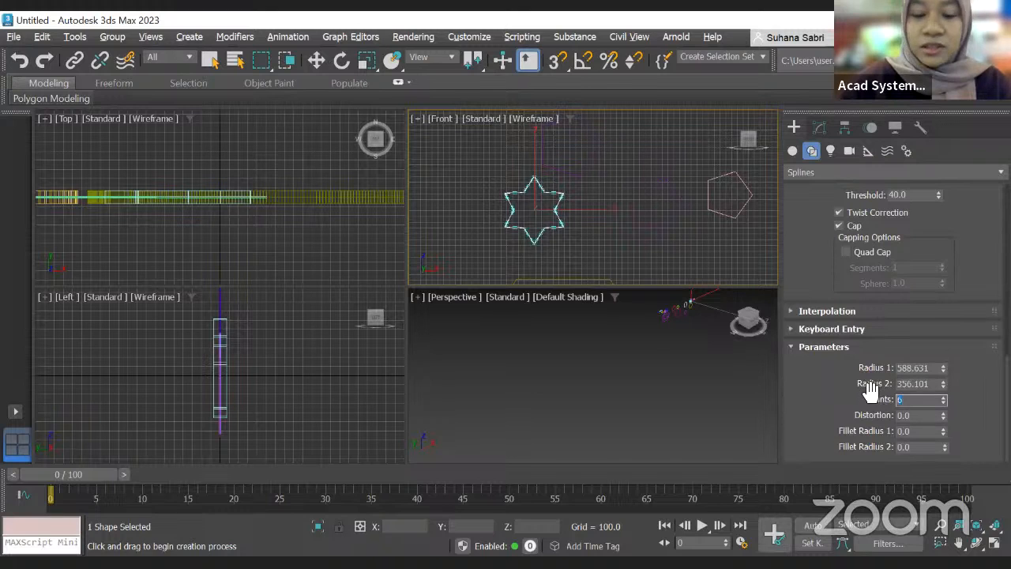
pyautogui.write('8')
pyautogui.moveTo(628, 247); pyautogui.dragTo(655, 261)
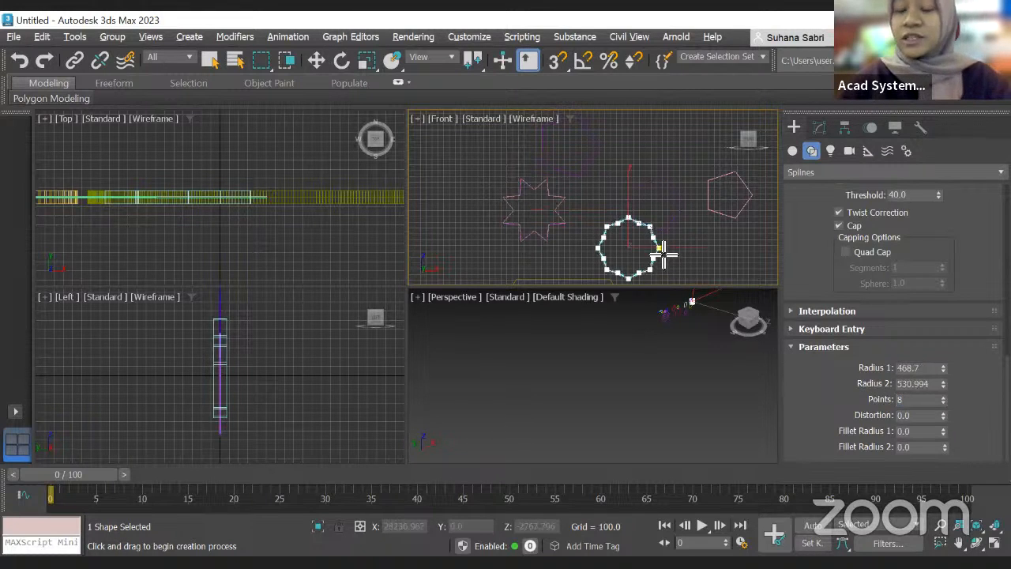
pyautogui.click(635, 257)
# Step: Set the star's distortion to 20
pyautogui.scroll(2, 636, 236)
pyautogui.scroll(-1, 638, 232)
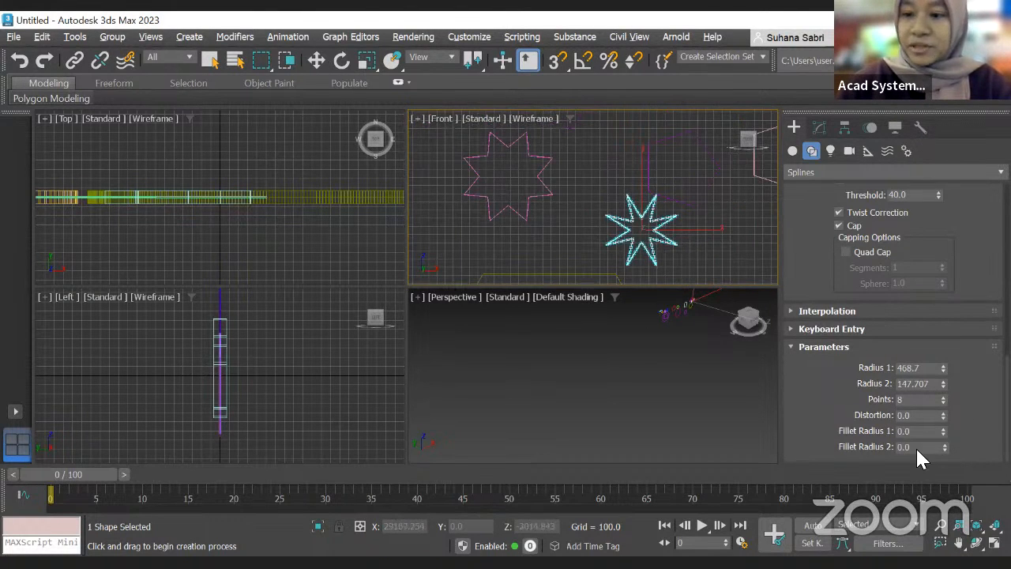
pyautogui.click(936, 416)
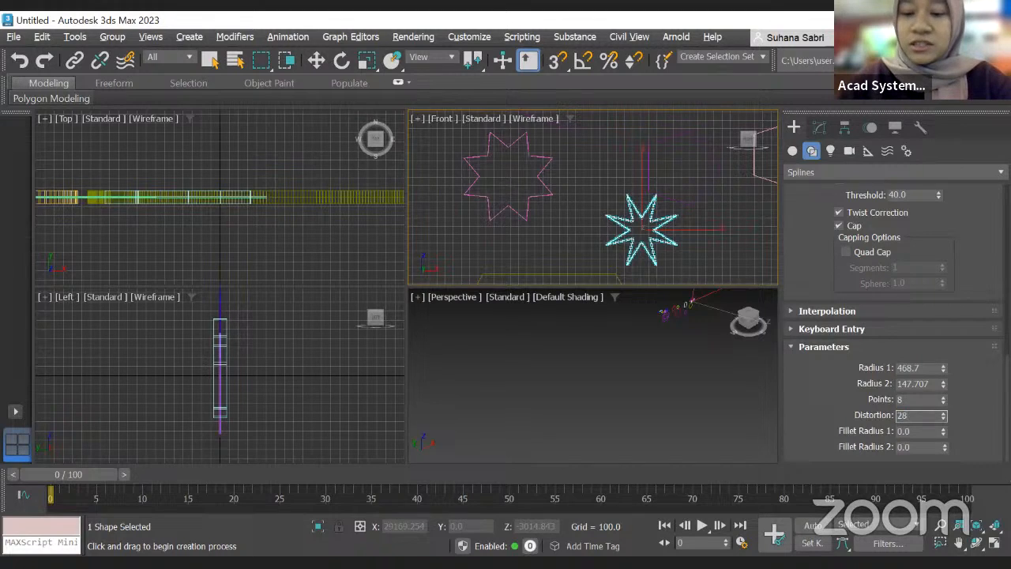
pyautogui.press('Return')
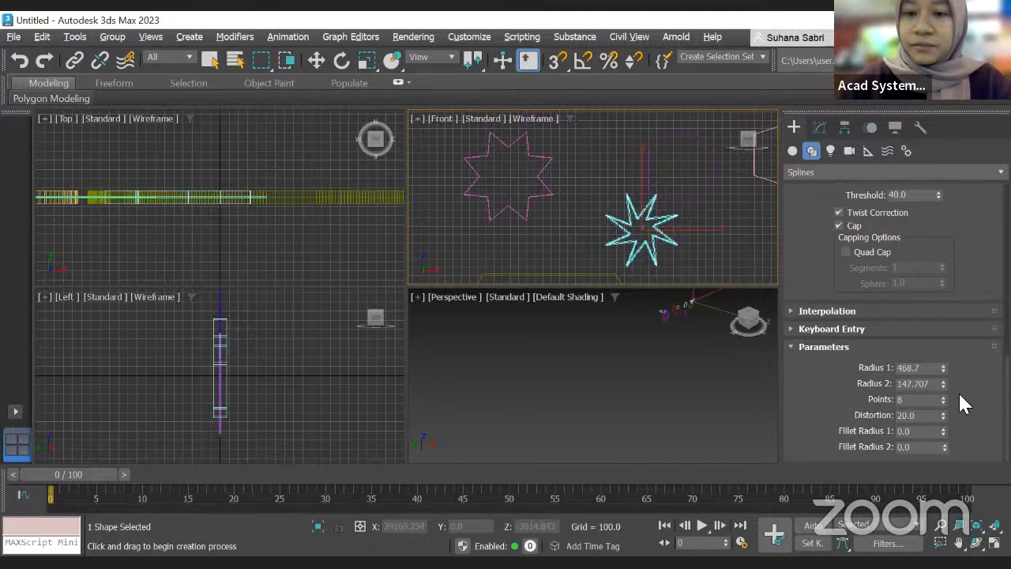
# Step: Set the star's number of points to 20
pyautogui.scroll(4, 658, 249)
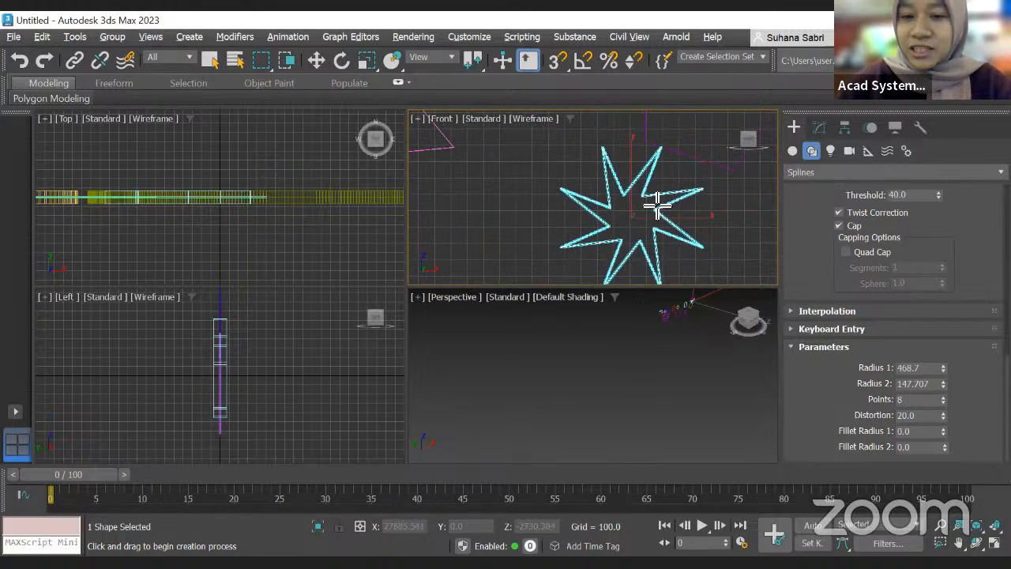
pyautogui.doubleClick(912, 399)
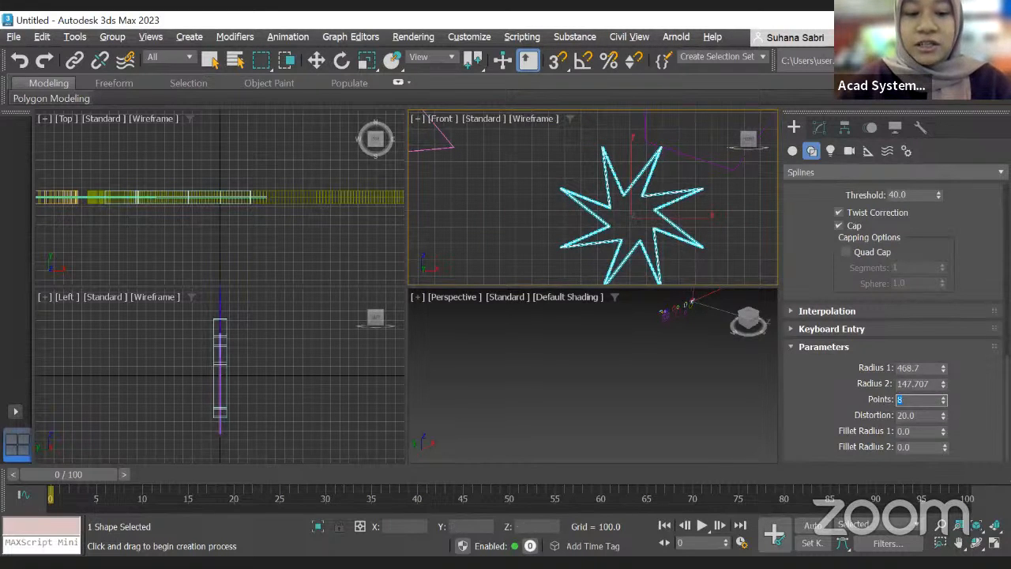
pyautogui.write('20')
pyautogui.press('Return')
# Step: Raise the star's Fillet Radius 1 to about 1.91 to round its tips
pyautogui.scroll(3, 635, 210)
pyautogui.scroll(-3, 639, 217)
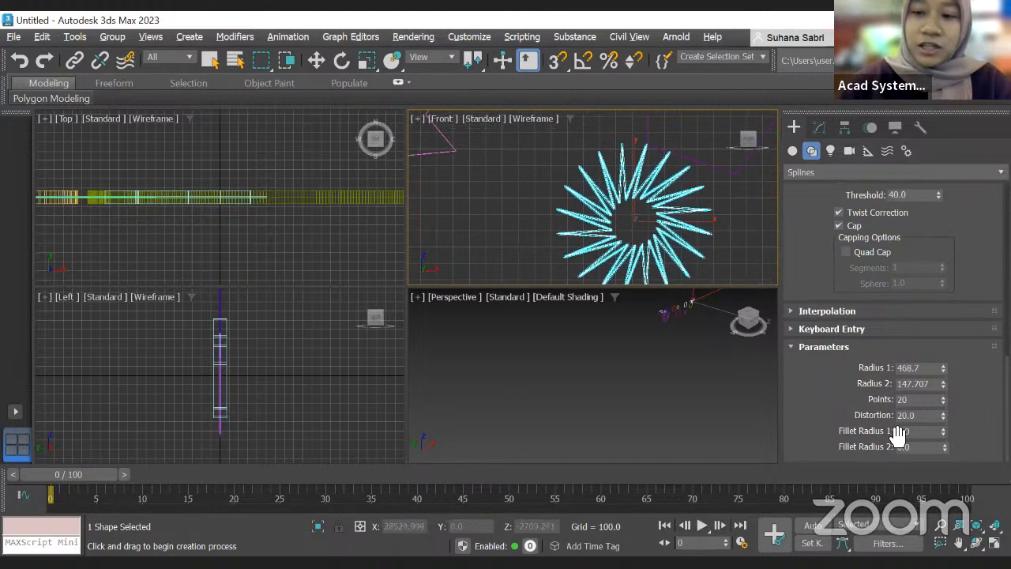
pyautogui.moveTo(942, 431); pyautogui.dragTo(951, 362)
pyautogui.moveTo(958, 439); pyautogui.dragTo(958, 451)
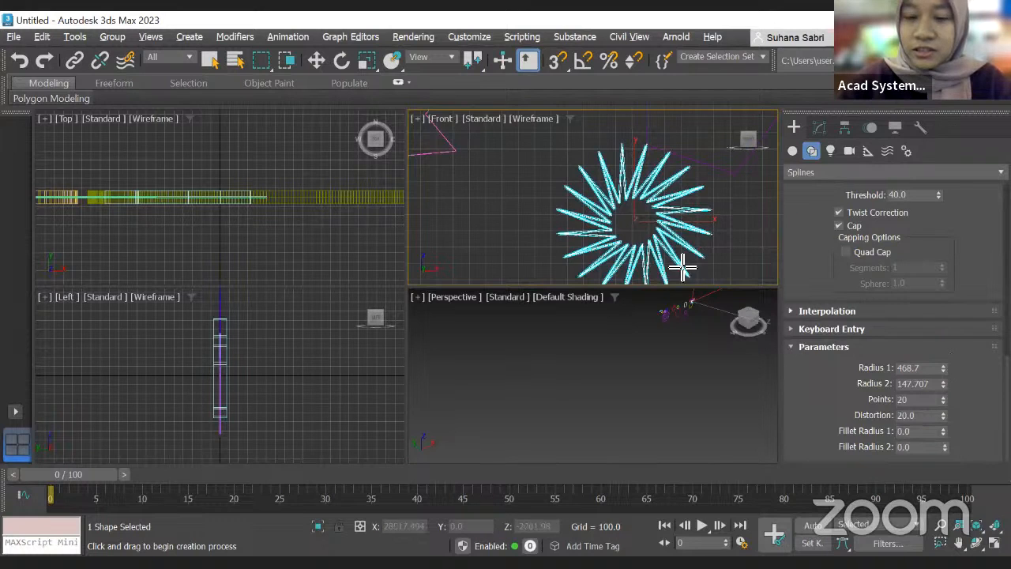
pyautogui.scroll(8, 677, 261)
pyautogui.scroll(-6, 632, 251)
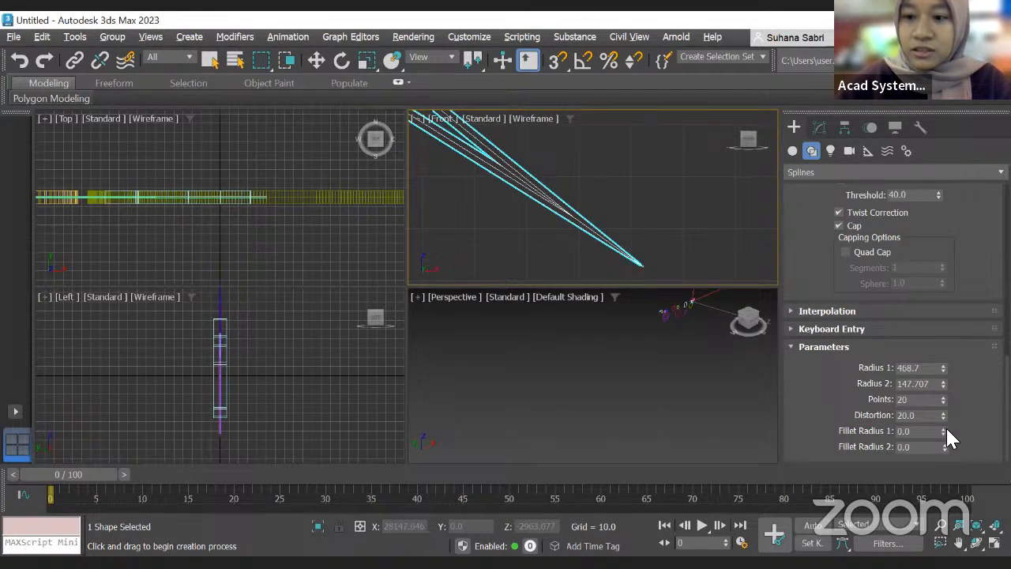
pyautogui.moveTo(944, 431); pyautogui.dragTo(954, 334)
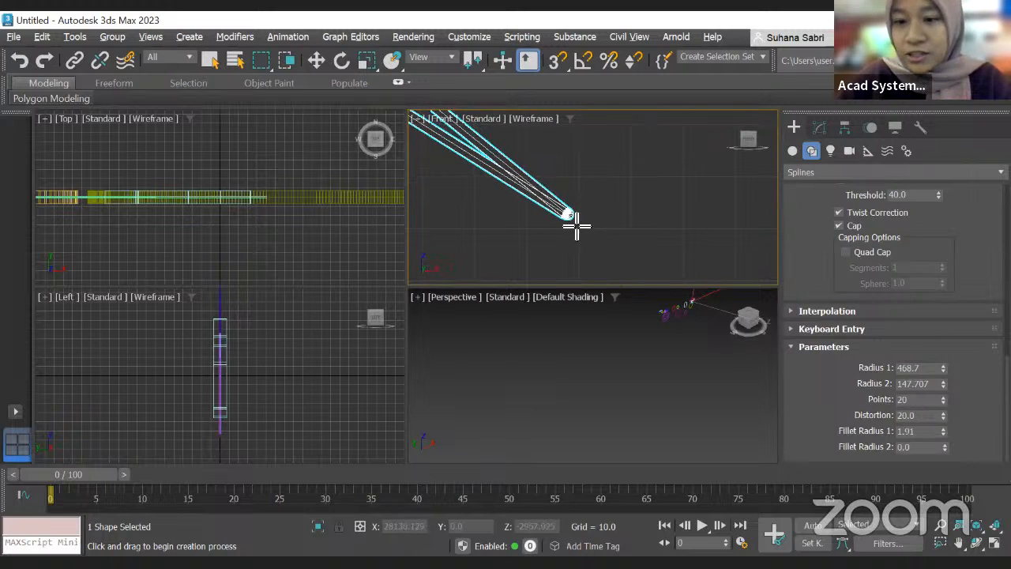
pyautogui.scroll(2, 566, 221)
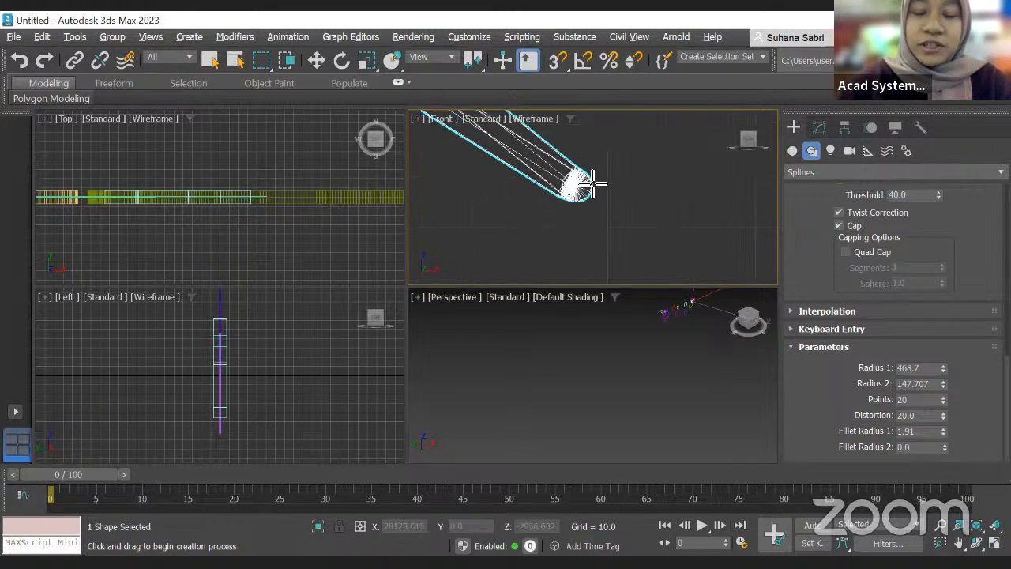
pyautogui.scroll(4, 591, 180)
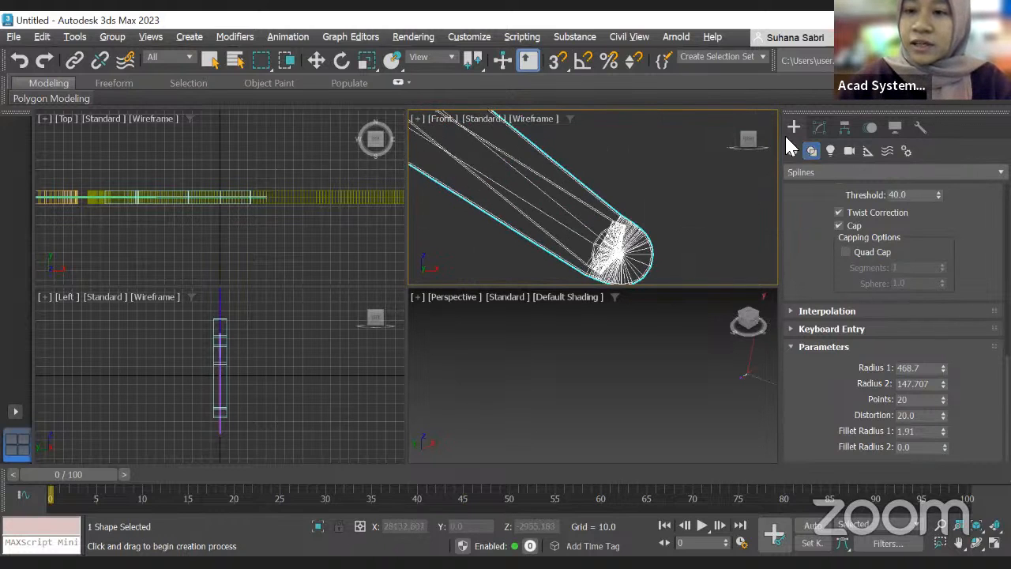
# Step: Switch to the Text tool and place a default text shape in the front view
pyautogui.click(793, 152)
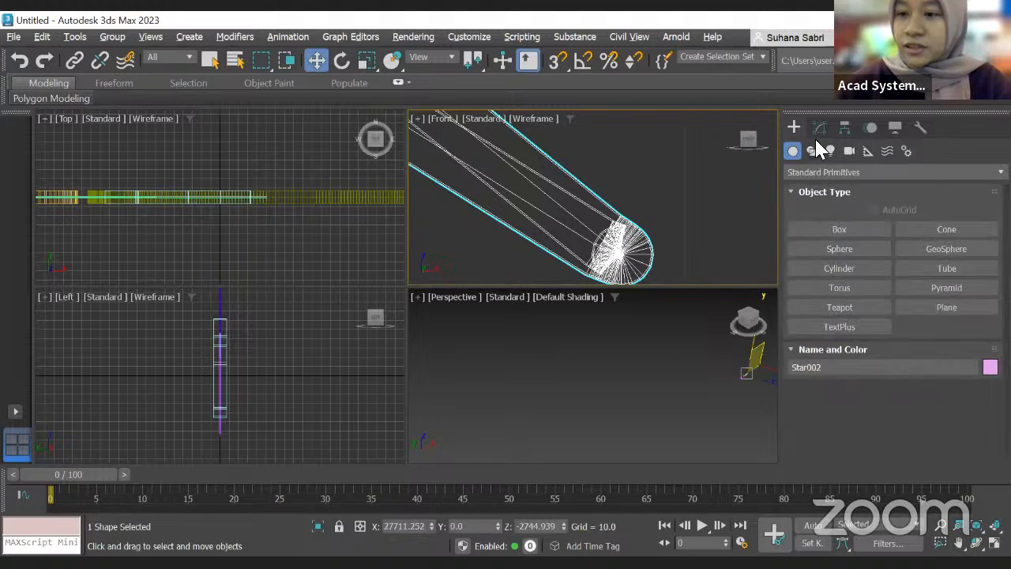
pyautogui.click(812, 151)
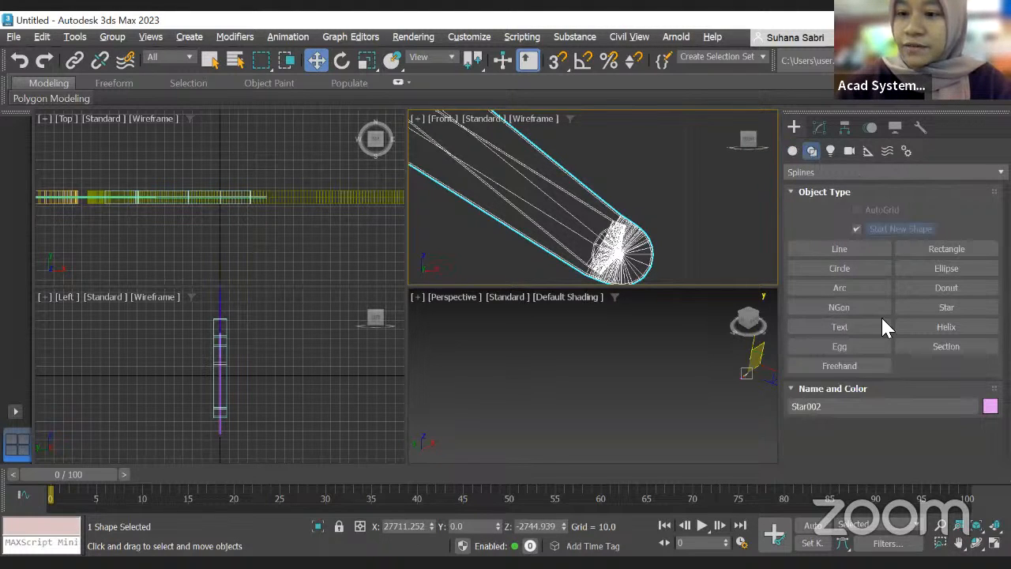
pyautogui.click(852, 328)
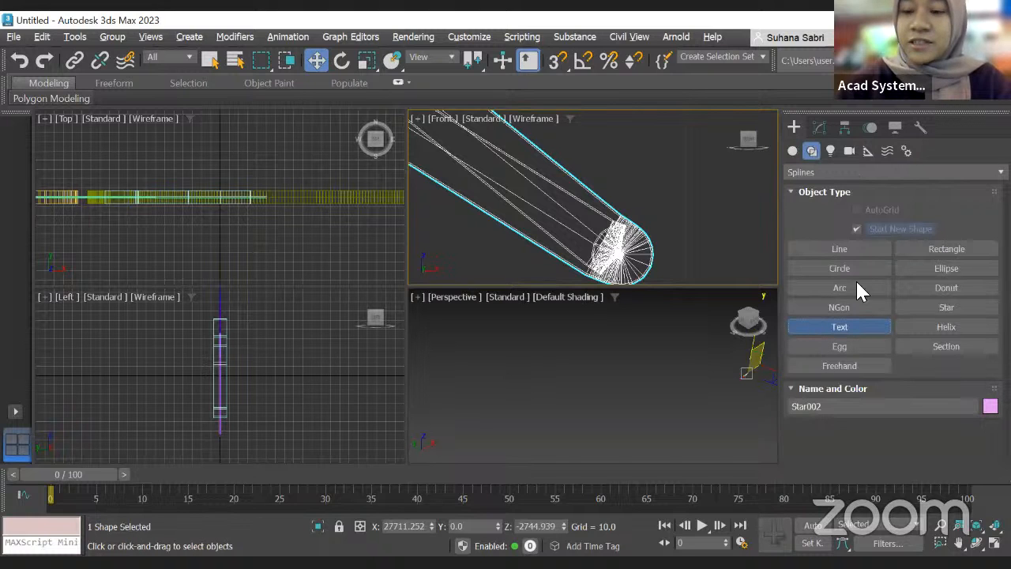
pyautogui.scroll(-2, 643, 189)
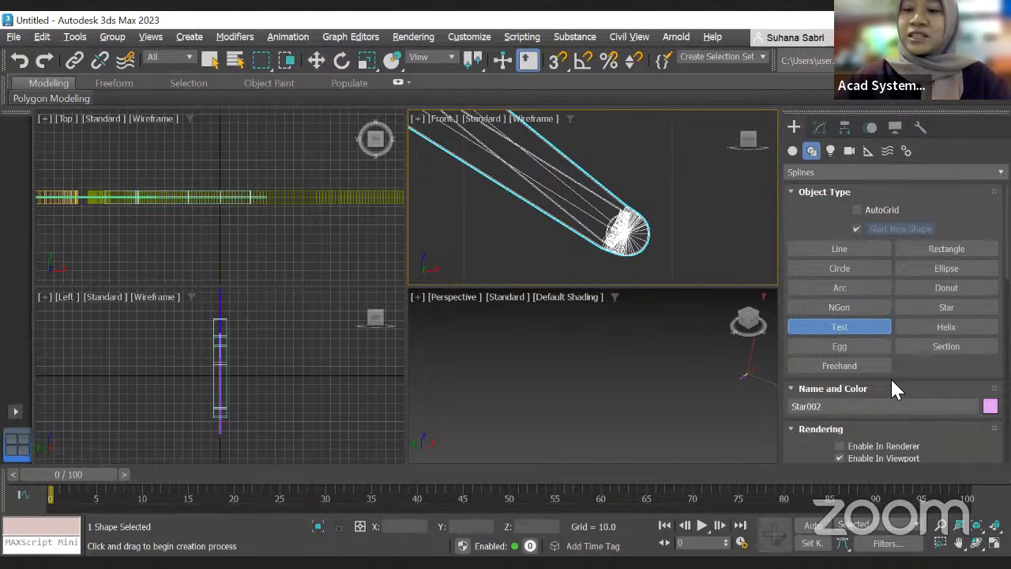
pyautogui.scroll(-2, 906, 315)
pyautogui.scroll(-5, 924, 360)
pyautogui.scroll(-6, 941, 365)
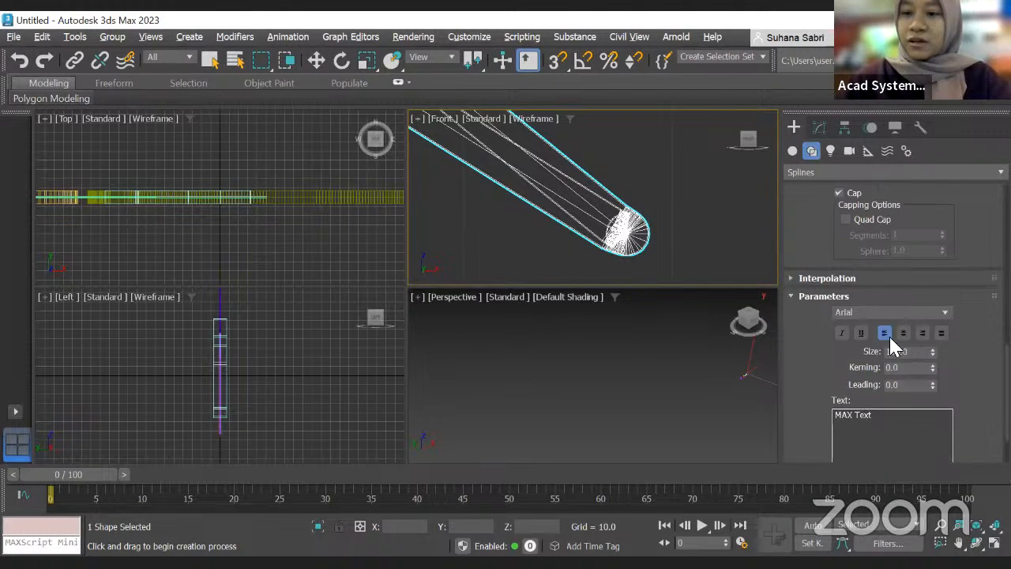
pyautogui.scroll(-6, 695, 208)
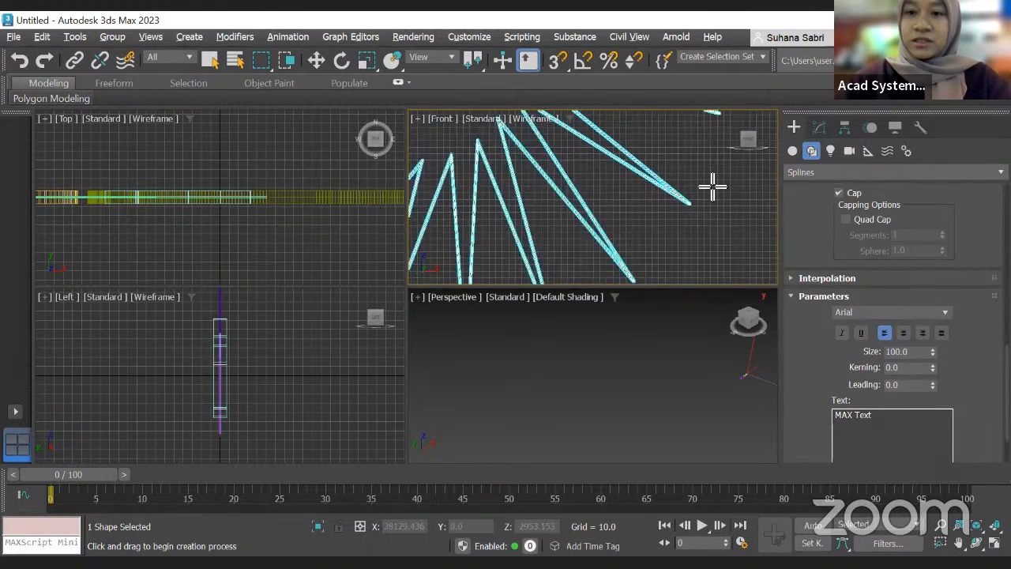
pyautogui.moveTo(698, 187); pyautogui.dragTo(470, 182, button='middle')
pyautogui.scroll(-4, 466, 184)
pyautogui.click(606, 211)
pyautogui.scroll(5, 625, 216)
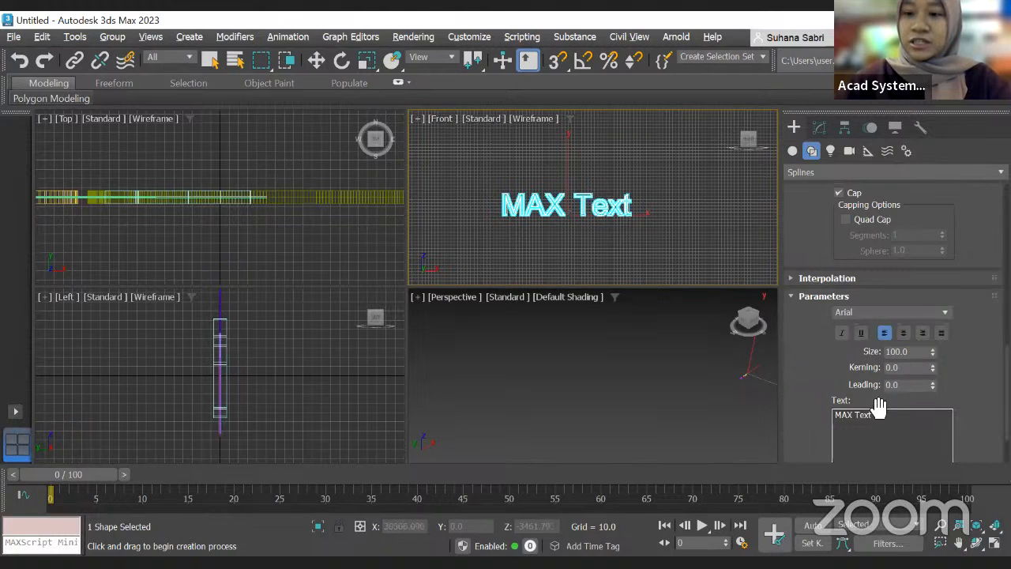
# Step: Replace the text content with "acad systems"
pyautogui.press('BackSpace')
pyautogui.write('aa')
pyautogui.press('BackSpace')
pyautogui.write('cad systems')
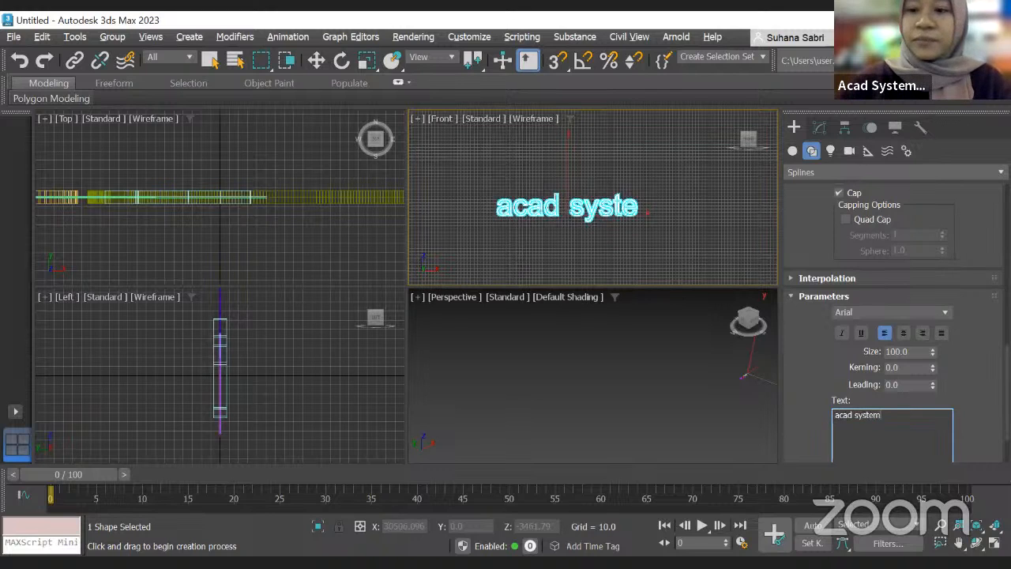
# Step: Change the text font to Bahnschrift SemiLight SemiCondensed
pyautogui.click(942, 310)
pyautogui.scroll(-2, 932, 204)
pyautogui.scroll(-10, 933, 210)
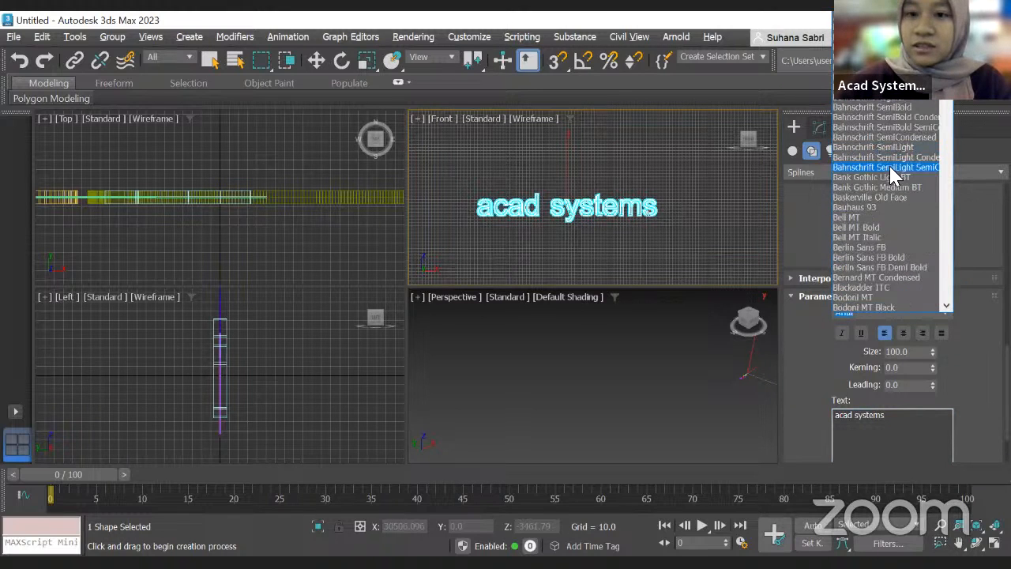
pyautogui.click(897, 167)
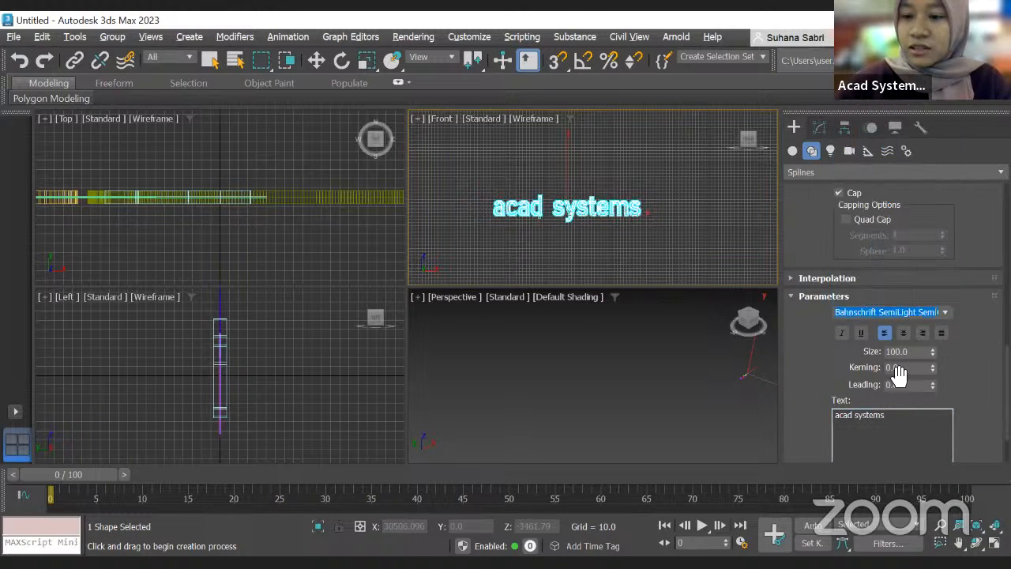
# Step: Try the italic, underline and alignment options on the text, then return it to plain left alignment
pyautogui.click(860, 333)
pyautogui.click(843, 332)
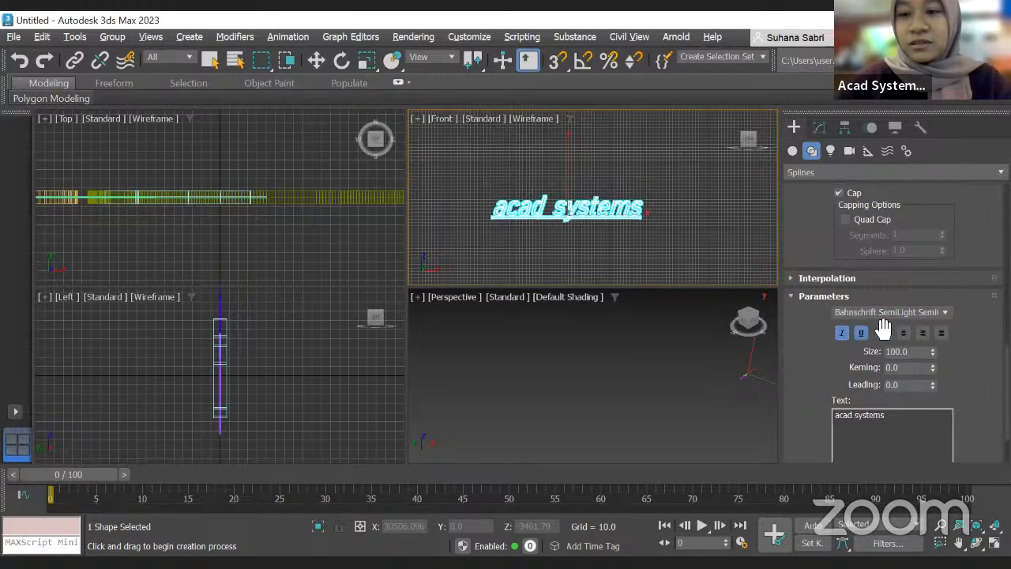
pyautogui.click(923, 332)
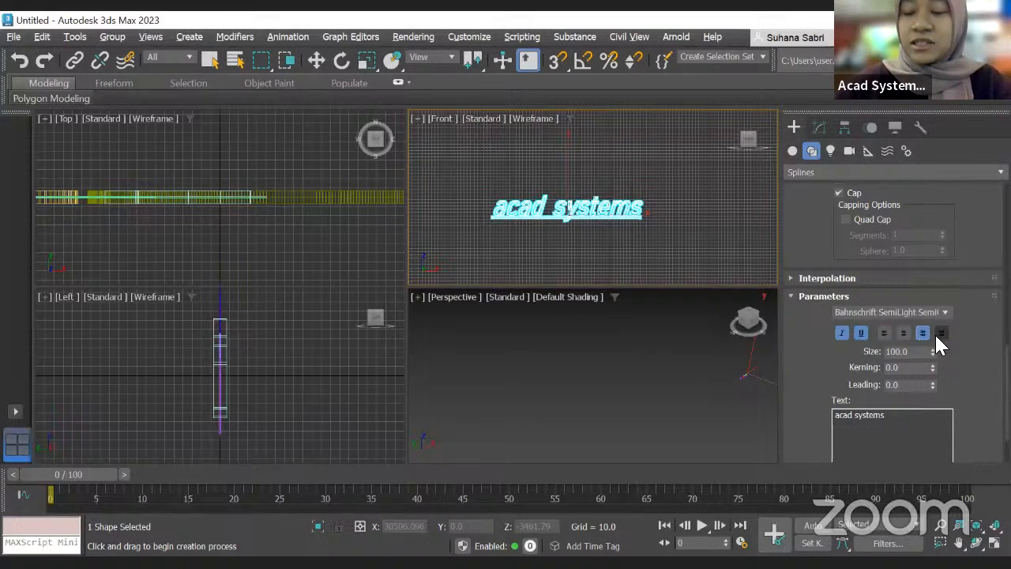
pyautogui.click(885, 332)
pyautogui.click(841, 332)
# Step: Set the text size to 200 and the kerning to 25
pyautogui.scroll(-1, 884, 387)
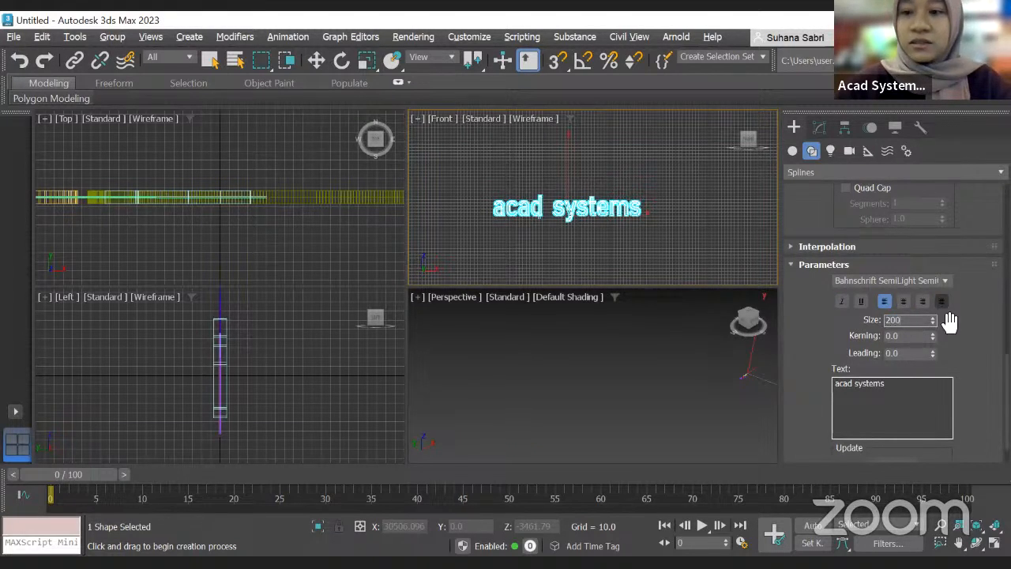
pyautogui.press('Return')
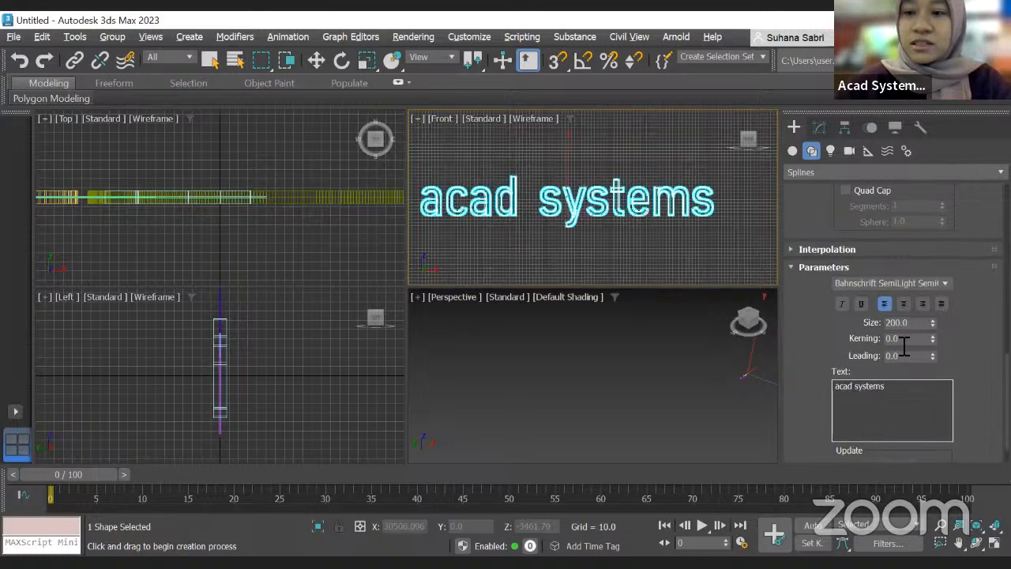
pyautogui.write('25')
pyautogui.press('Return')
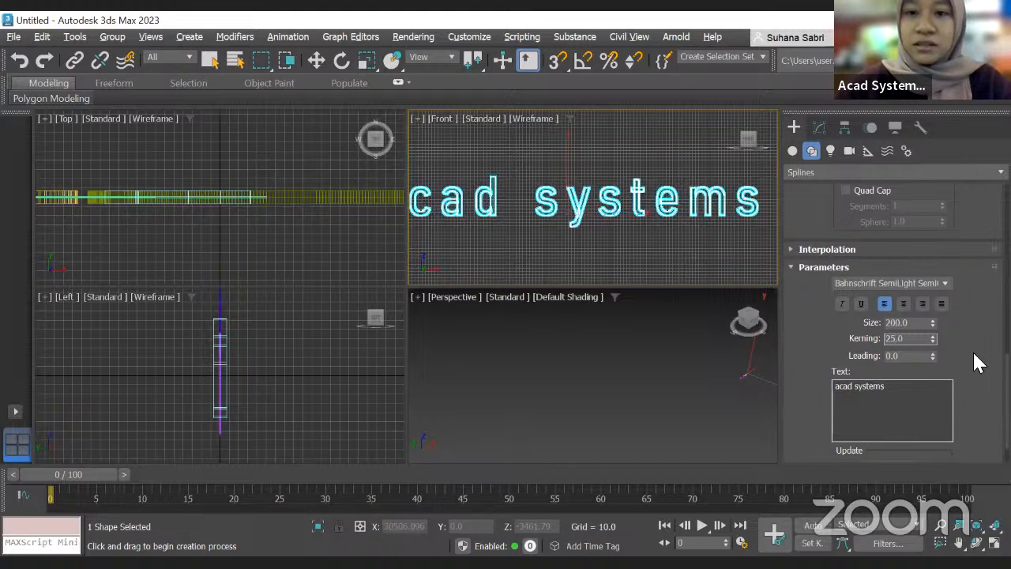
pyautogui.scroll(-2, 600, 232)
pyautogui.scroll(2, 541, 229)
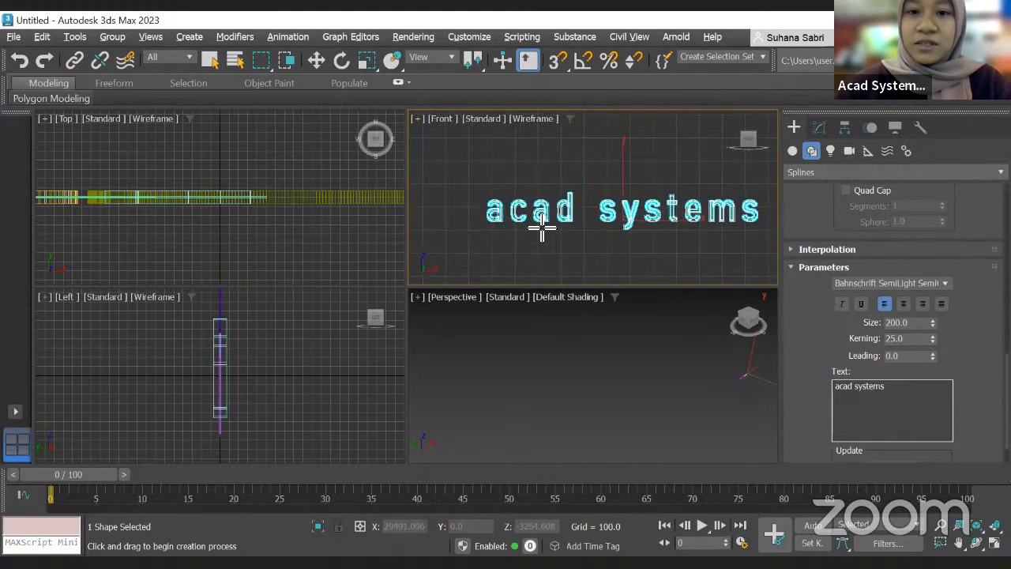
pyautogui.scroll(2, 541, 229)
pyautogui.scroll(-1, 542, 229)
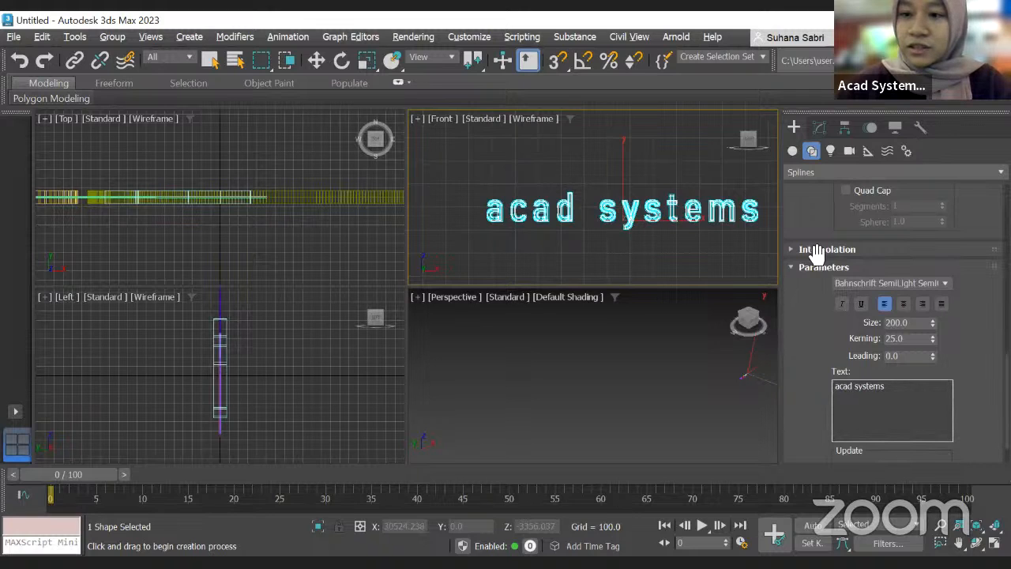
# Step: Draw a helix spline in the Front viewport with radius 1 about 521, radius 2 about 896 and height about -902
pyautogui.click(793, 151)
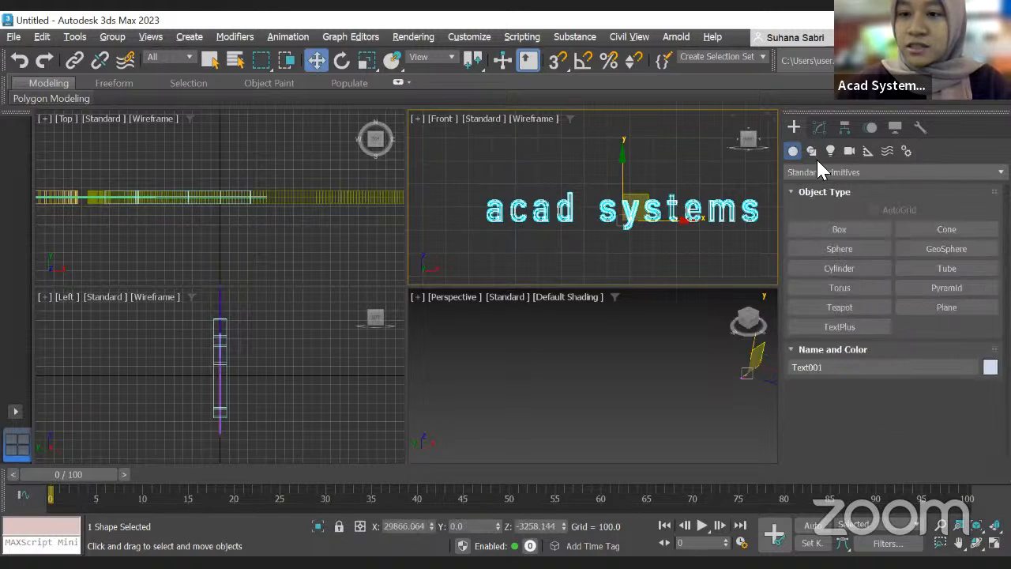
pyautogui.click(812, 153)
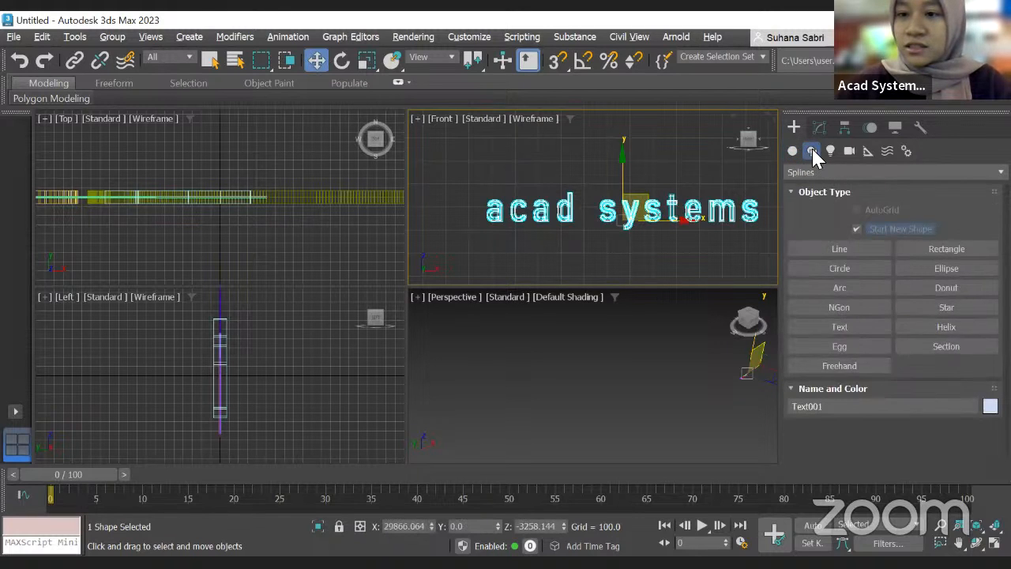
pyautogui.click(940, 327)
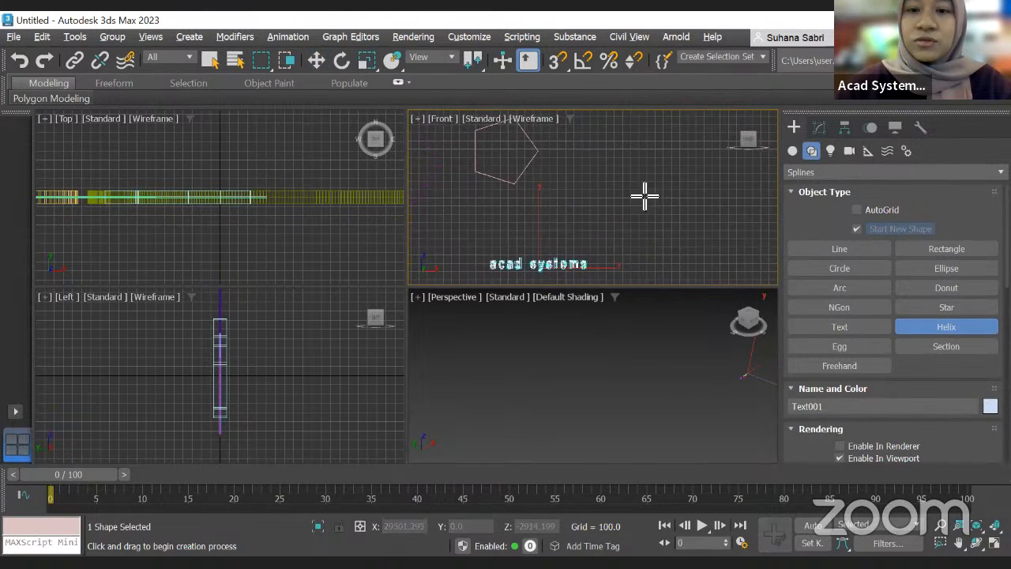
pyautogui.moveTo(639, 176); pyautogui.dragTo(675, 214)
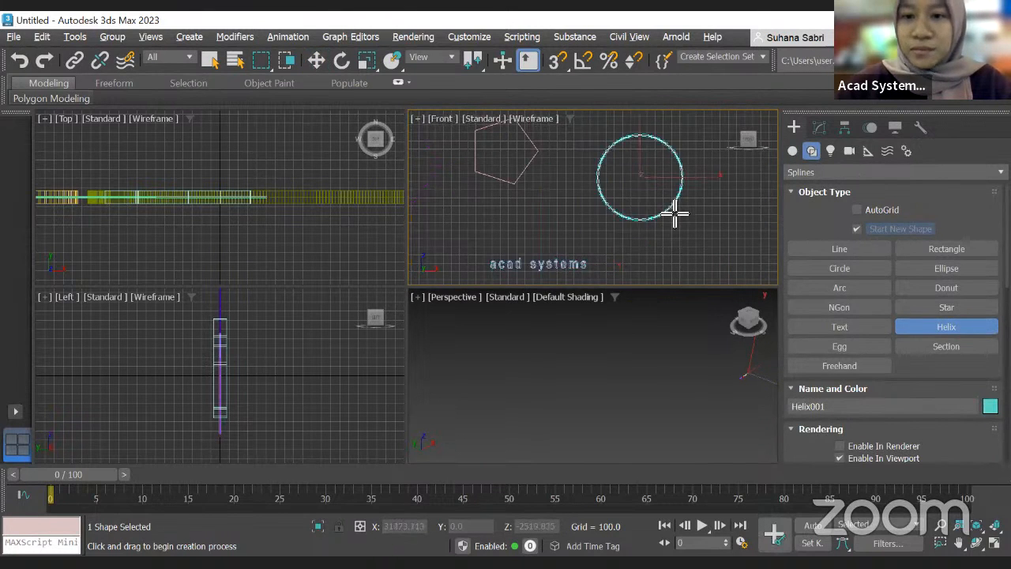
pyautogui.scroll(5, 654, 183)
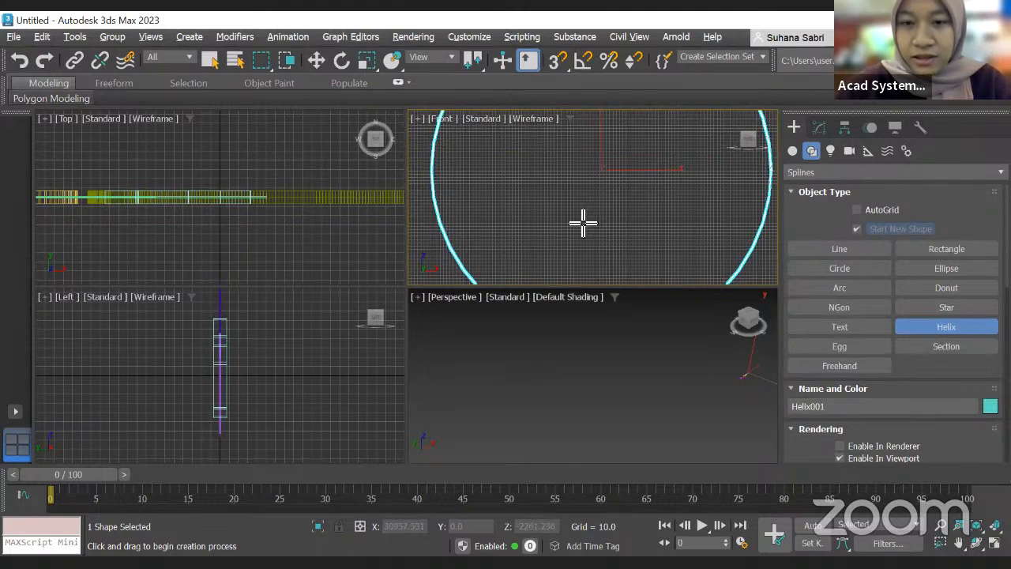
pyautogui.scroll(-3, 583, 224)
pyautogui.moveTo(587, 226); pyautogui.dragTo(479, 223, button='middle')
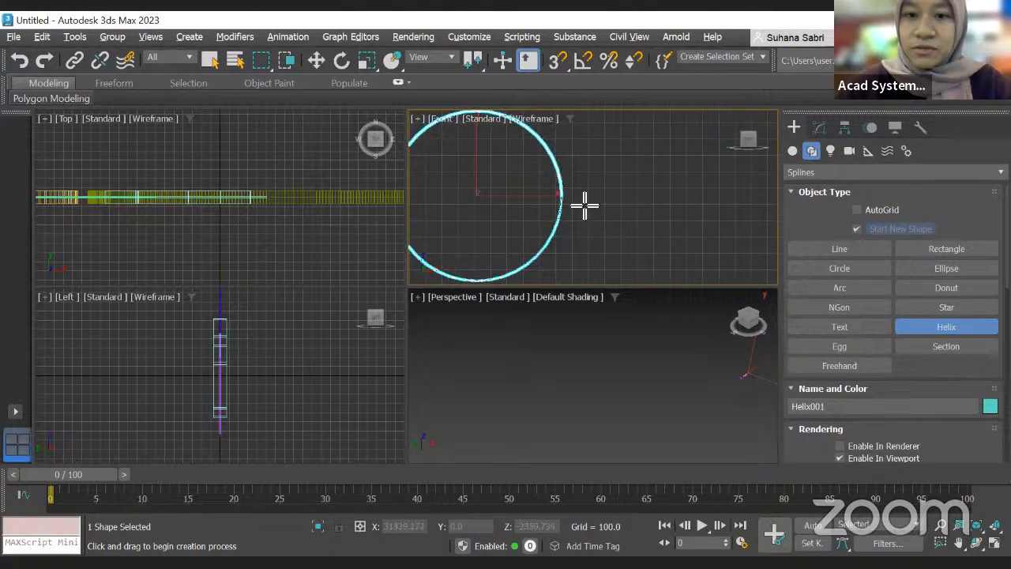
pyautogui.scroll(-3, 543, 346)
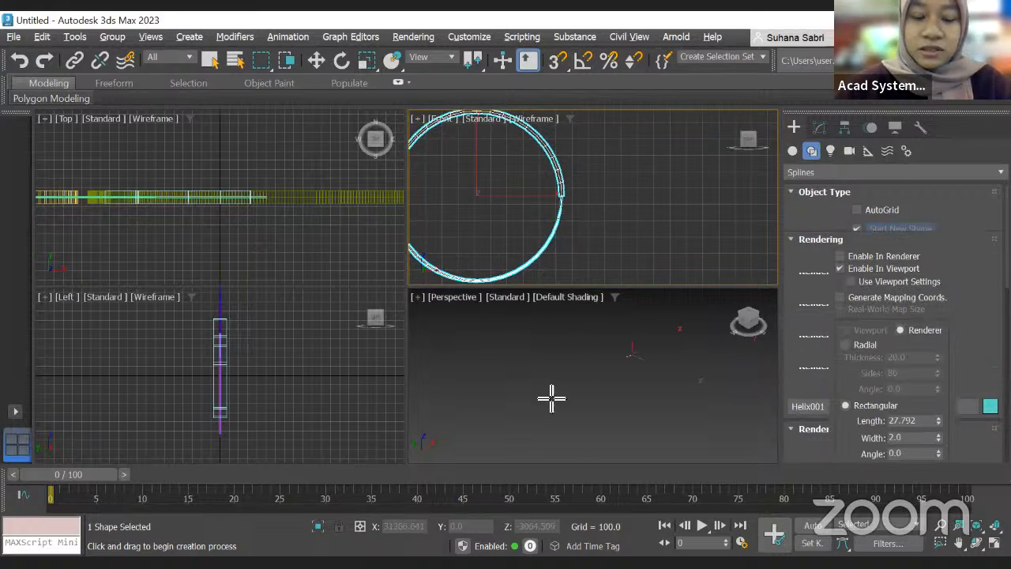
pyautogui.middleClick(585, 381)
pyautogui.press('z')
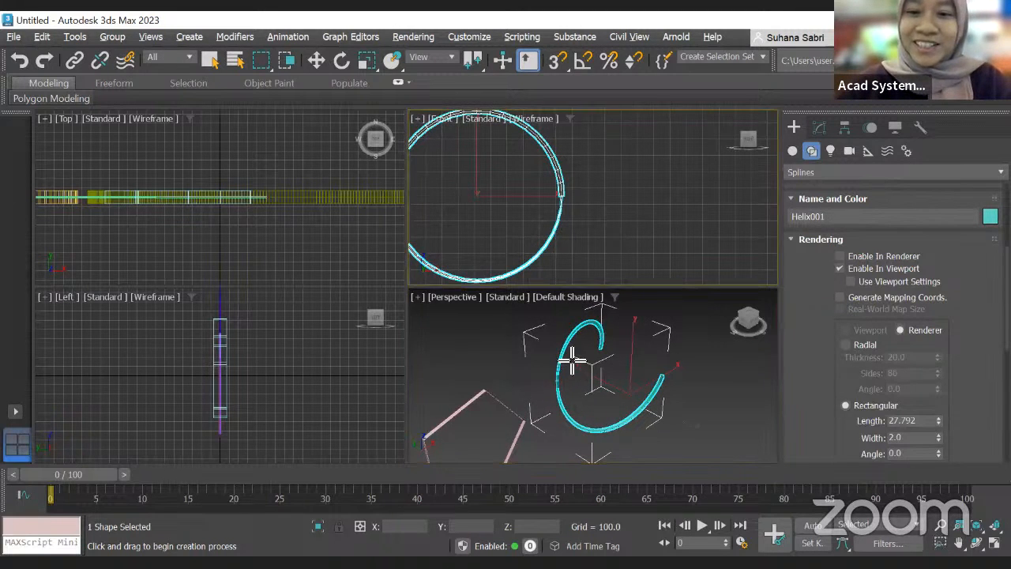
# Step: Adjust the helix parameters, setting its height to about -1515 and its turns to about 6.557
pyautogui.scroll(-5, 568, 348)
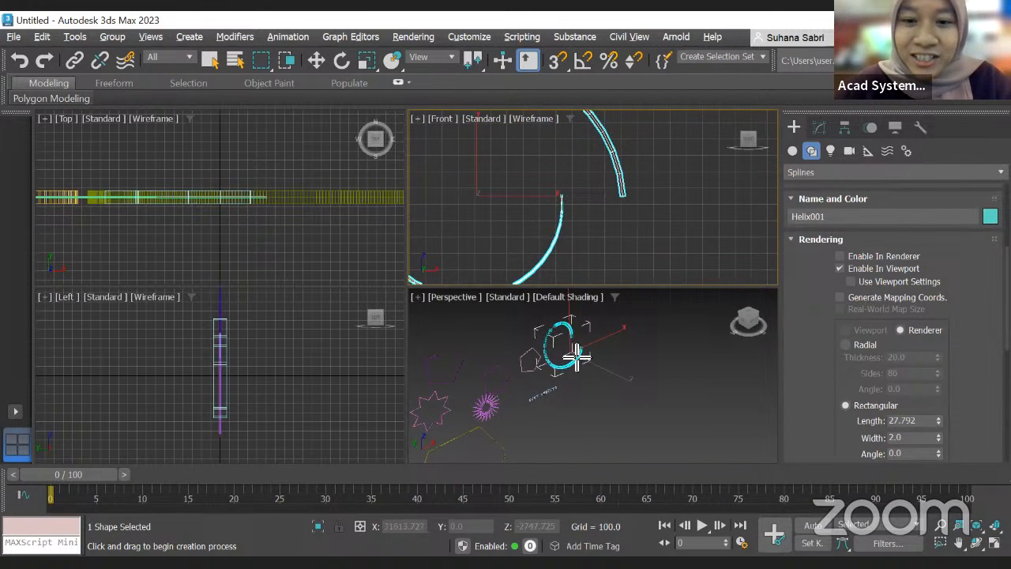
pyautogui.scroll(5, 577, 357)
pyautogui.scroll(-5, 567, 350)
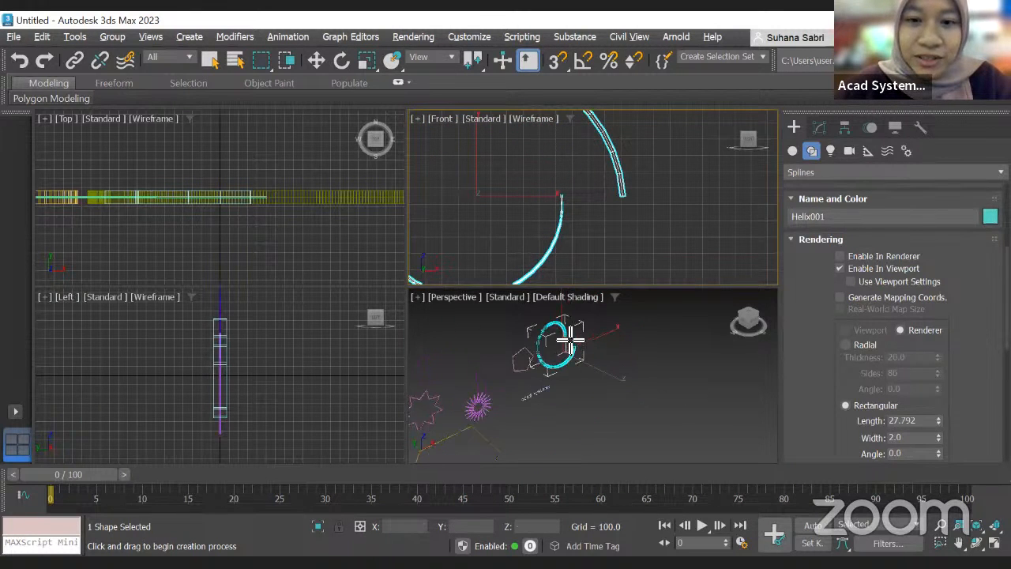
pyautogui.scroll(-2, 903, 379)
pyautogui.scroll(-8, 903, 380)
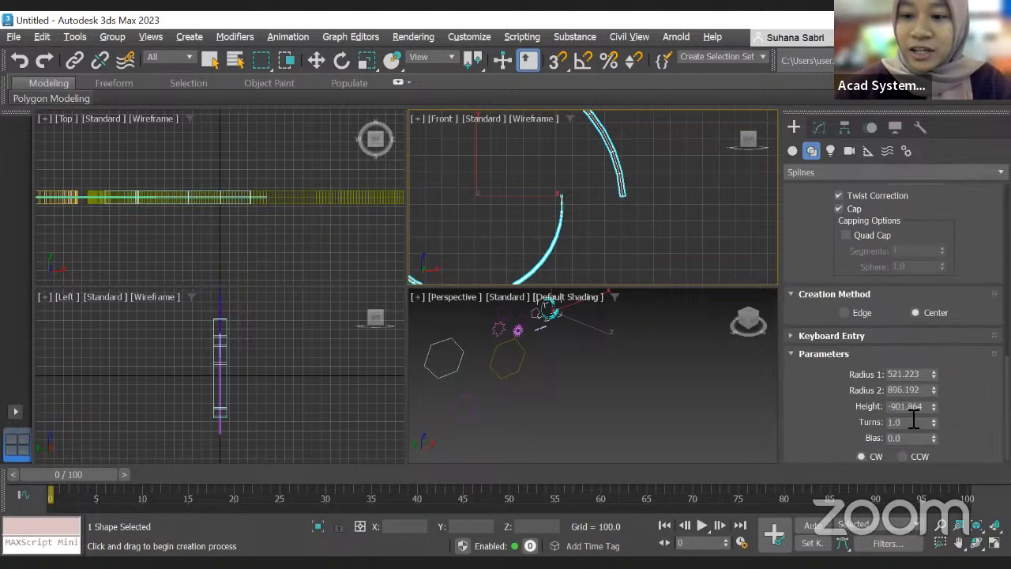
pyautogui.moveTo(934, 422); pyautogui.dragTo(951, 221)
pyautogui.scroll(-5, 543, 203)
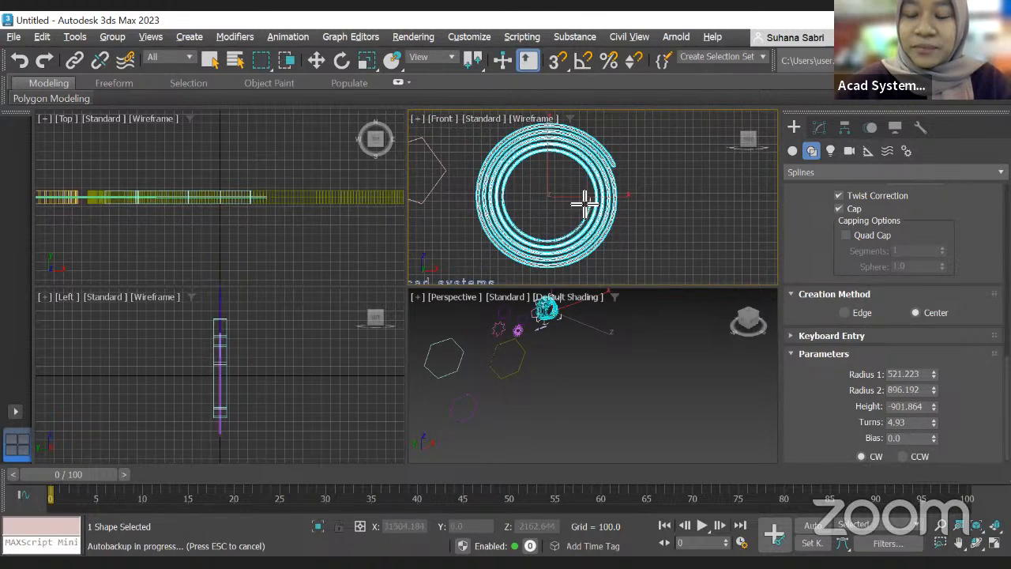
pyautogui.moveTo(933, 406); pyautogui.dragTo(946, 474)
pyautogui.moveTo(576, 378); pyautogui.dragTo(622, 445, button='middle')
pyautogui.scroll(5, 607, 396)
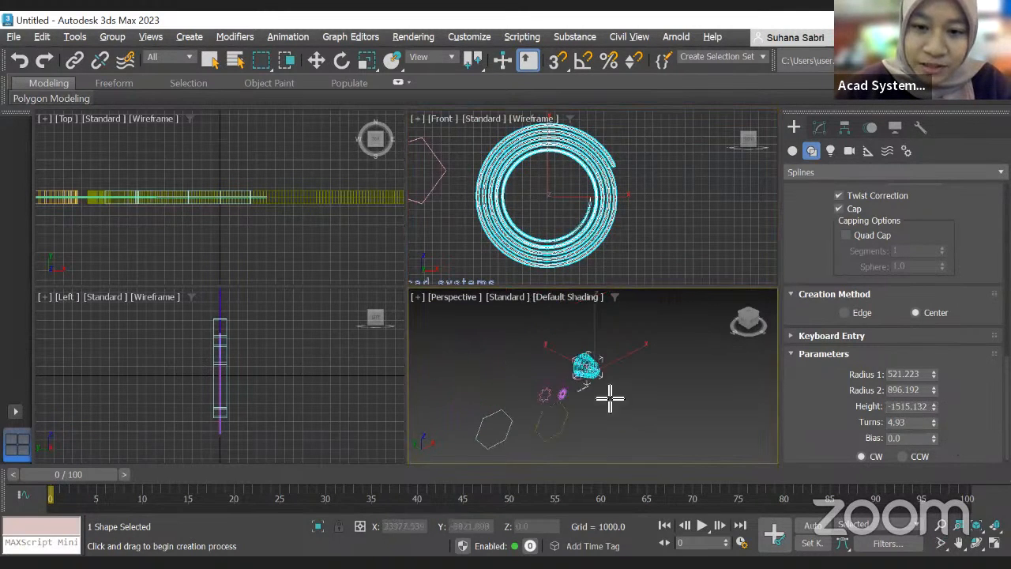
pyautogui.moveTo(934, 421)
pyautogui.mouseDown()
pyautogui.moveTo(934, 442)
pyautogui.moveTo(937, 405)
pyautogui.mouseUp()
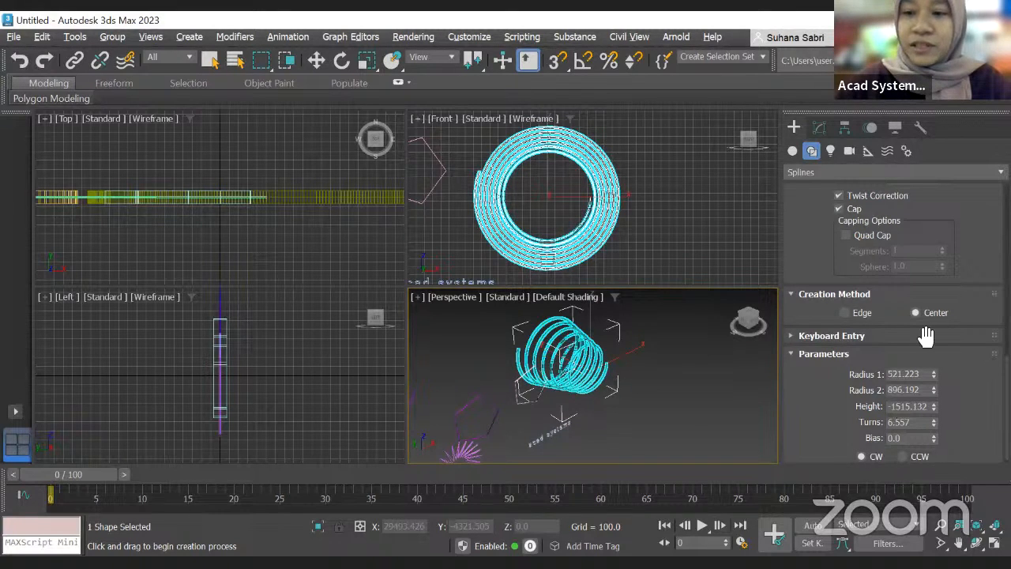
# Step: Draw an Egg spline shape in the Front viewport beside the helix
pyautogui.click(793, 150)
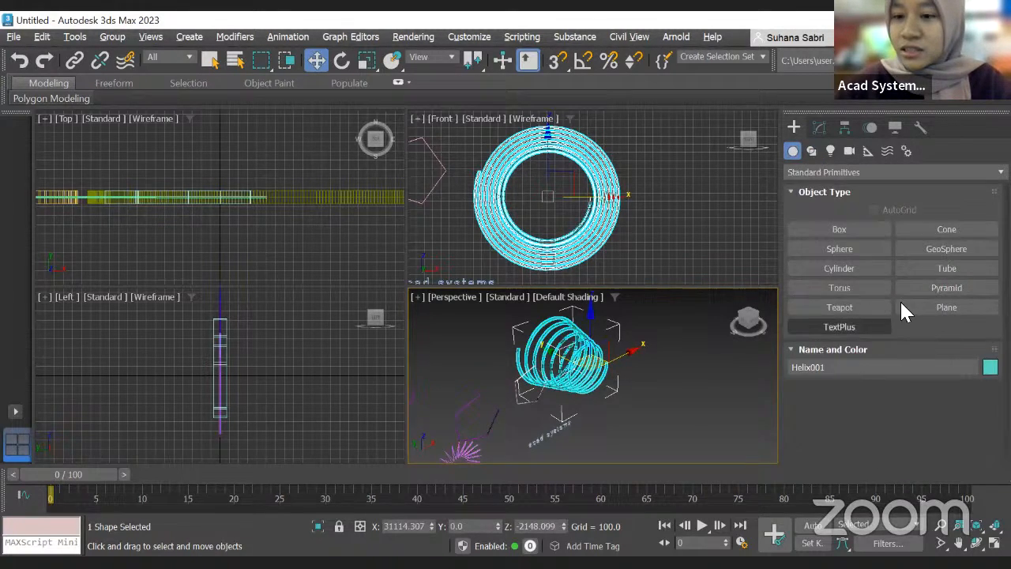
pyautogui.click(812, 149)
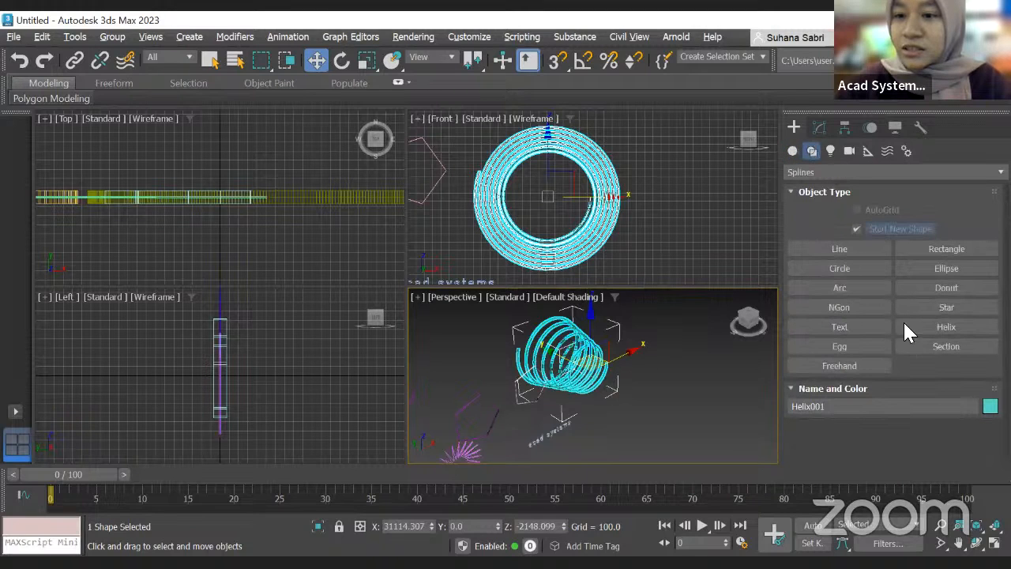
pyautogui.click(839, 346)
pyautogui.scroll(-3, 692, 225)
pyautogui.moveTo(704, 183); pyautogui.dragTo(628, 207, button='middle')
pyautogui.moveTo(664, 192); pyautogui.dragTo(688, 210)
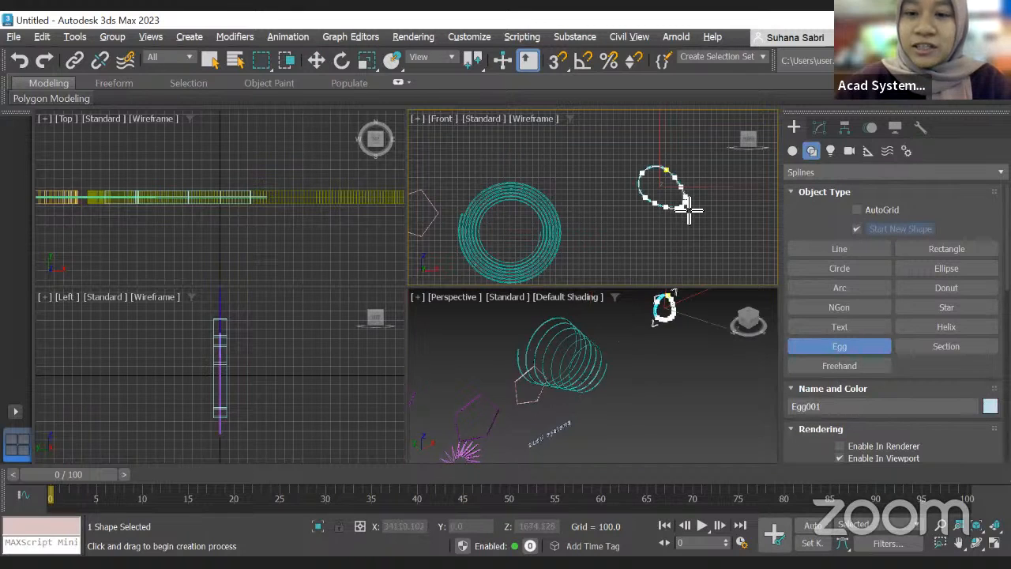
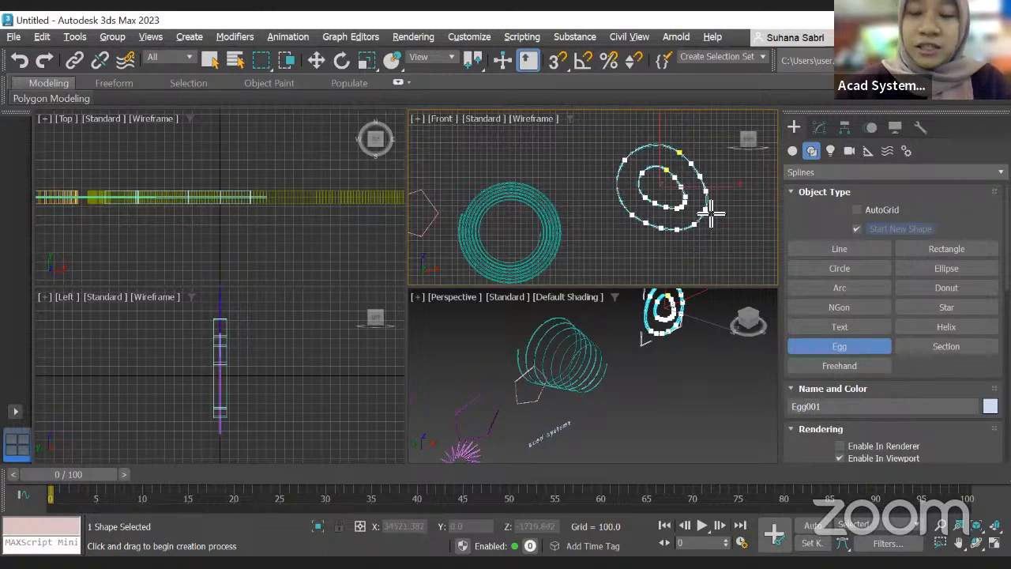
# Step: Finish the Egg's outline and review the egg's Length, Width and outline Thickness parameters
pyautogui.click(719, 215)
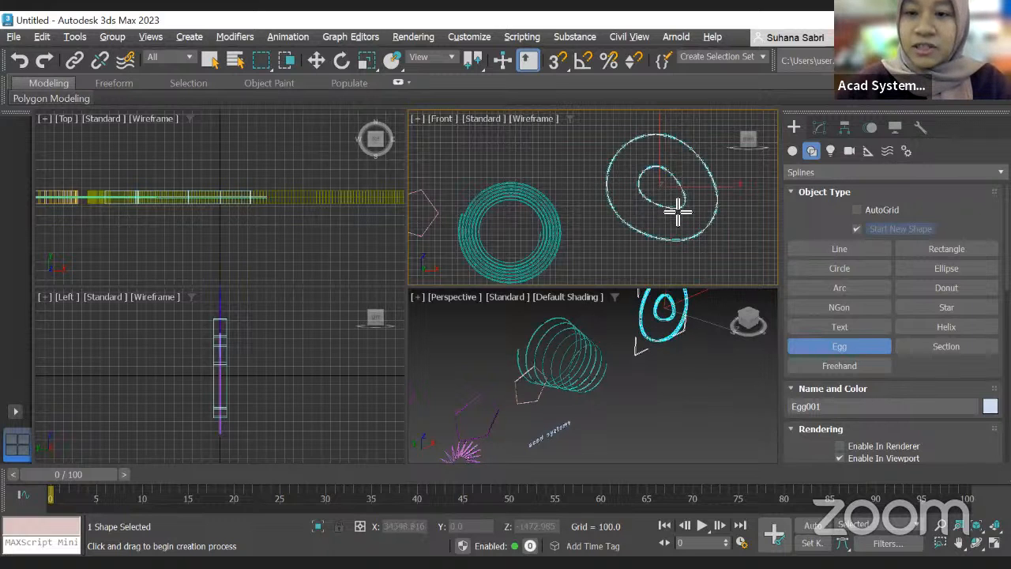
pyautogui.scroll(-3, 676, 181)
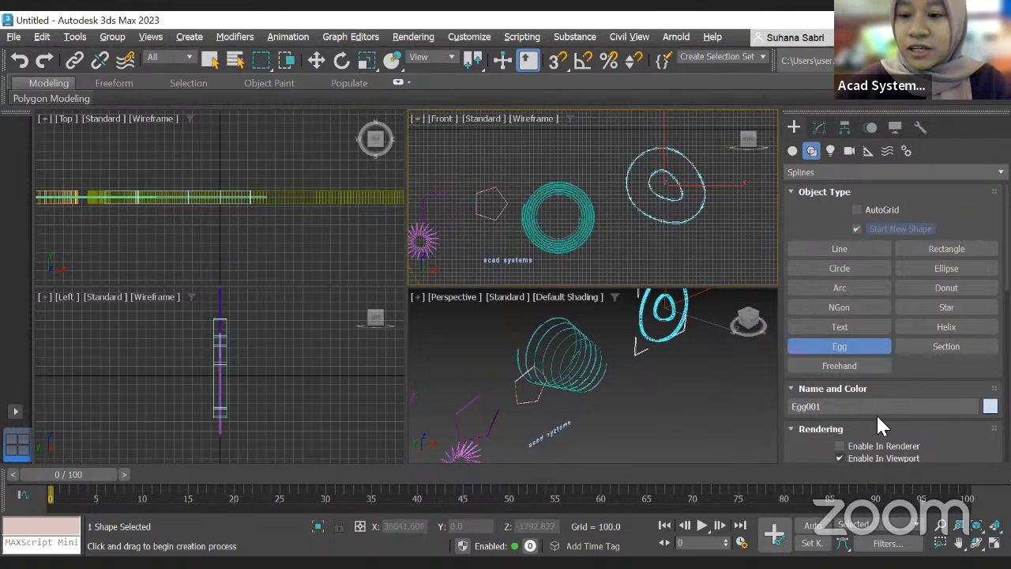
pyautogui.scroll(-3, 871, 421)
pyautogui.scroll(-8, 889, 429)
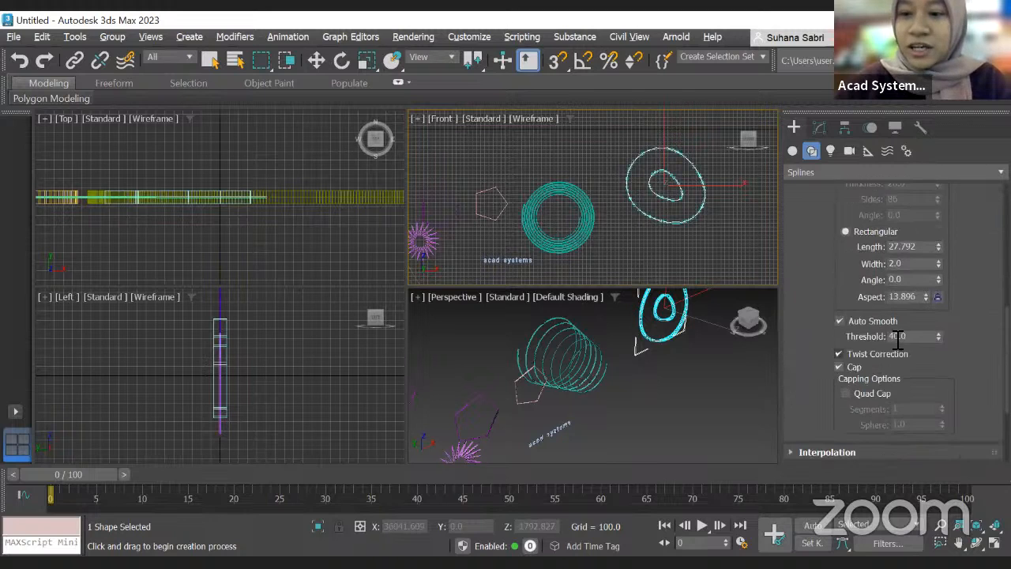
pyautogui.scroll(-5, 895, 284)
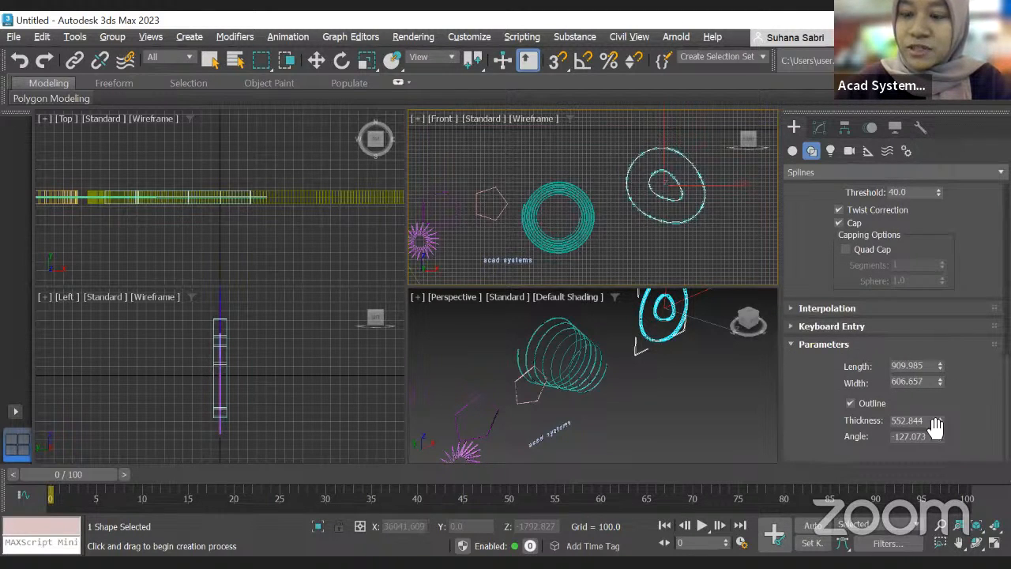
pyautogui.scroll(5, 891, 261)
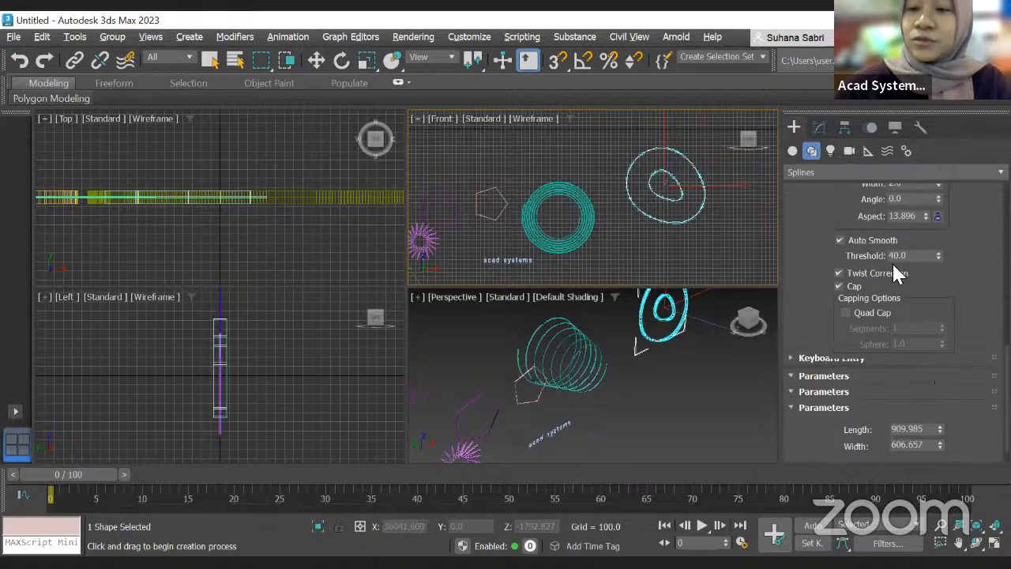
# Step: Create a Section plane lying flat in the Perspective viewport
pyautogui.click(794, 152)
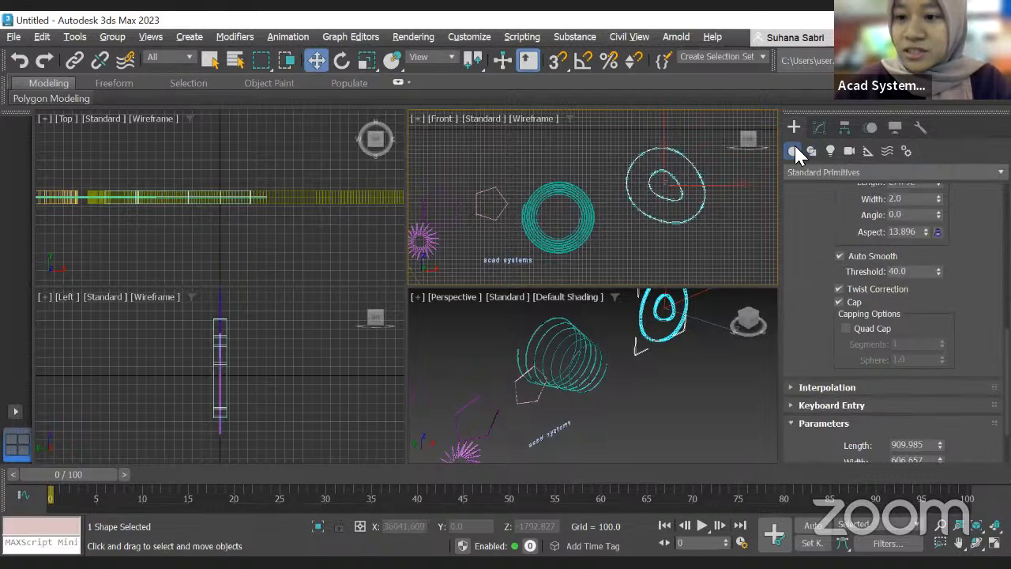
pyautogui.click(816, 148)
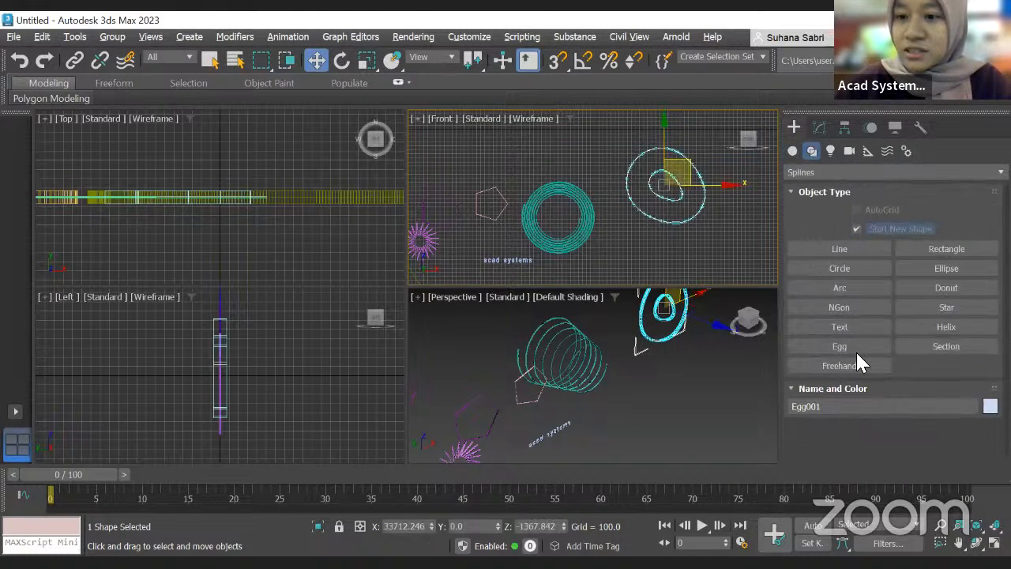
pyautogui.click(946, 346)
pyautogui.scroll(-4, 534, 330)
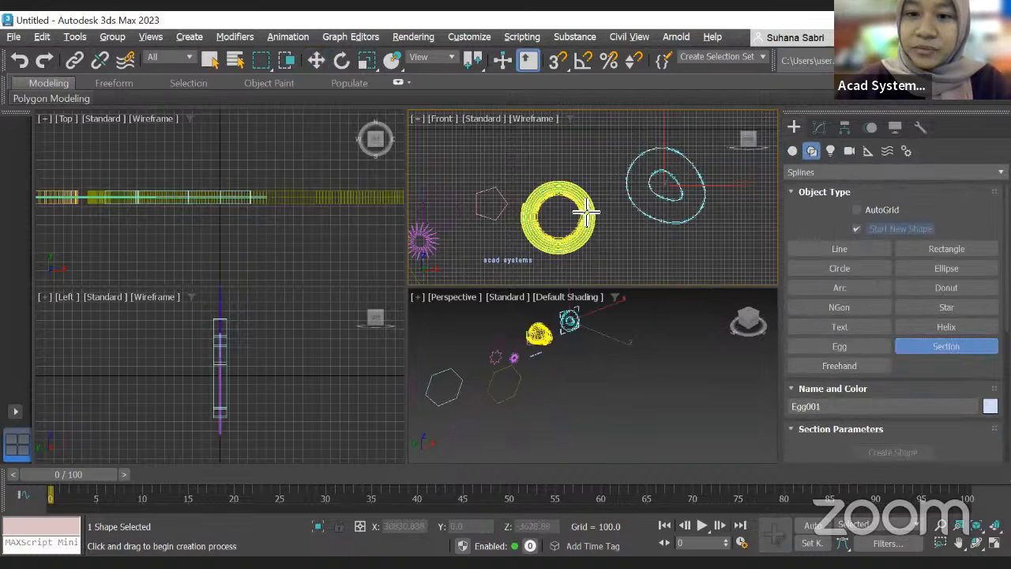
pyautogui.moveTo(581, 375); pyautogui.dragTo(673, 367)
pyautogui.moveTo(648, 333); pyautogui.dragTo(754, 338, button='middle')
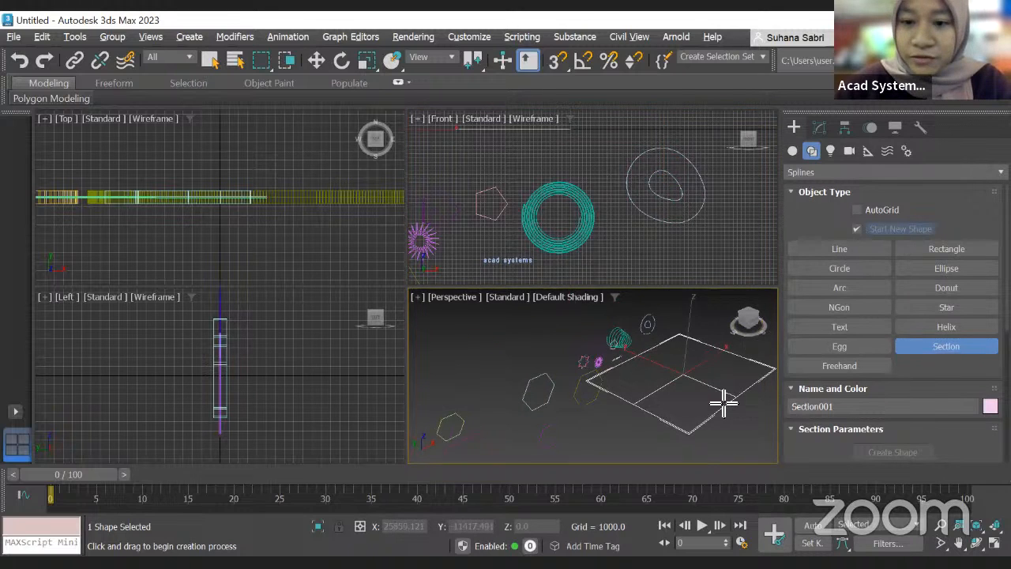
pyautogui.scroll(3, 722, 402)
pyautogui.scroll(-3, 634, 345)
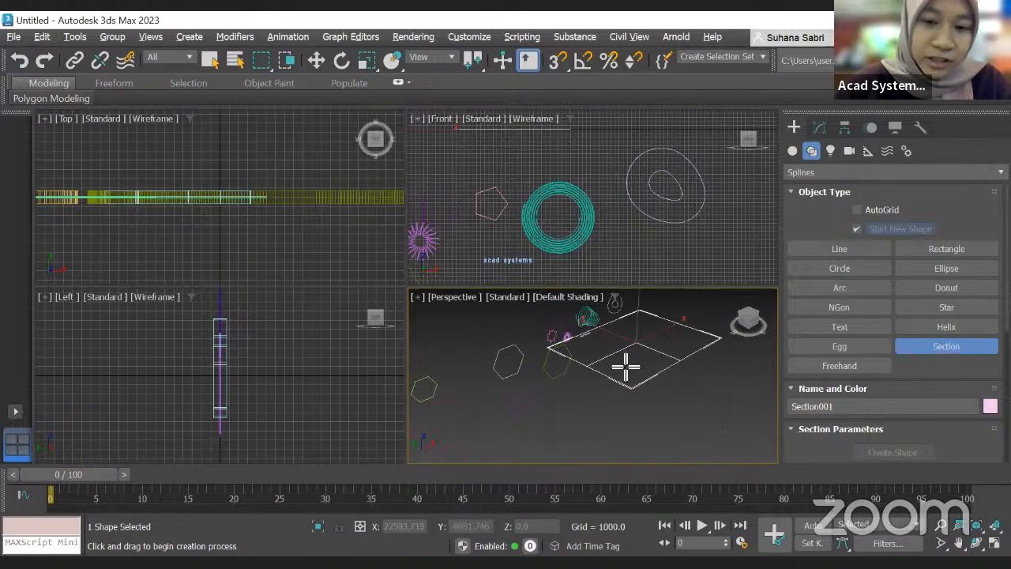
pyautogui.moveTo(592, 304)
pyautogui.mouseDown(button='middle')
pyautogui.moveTo(599, 377)
pyautogui.moveTo(618, 355)
pyautogui.mouseUp(button='middle')
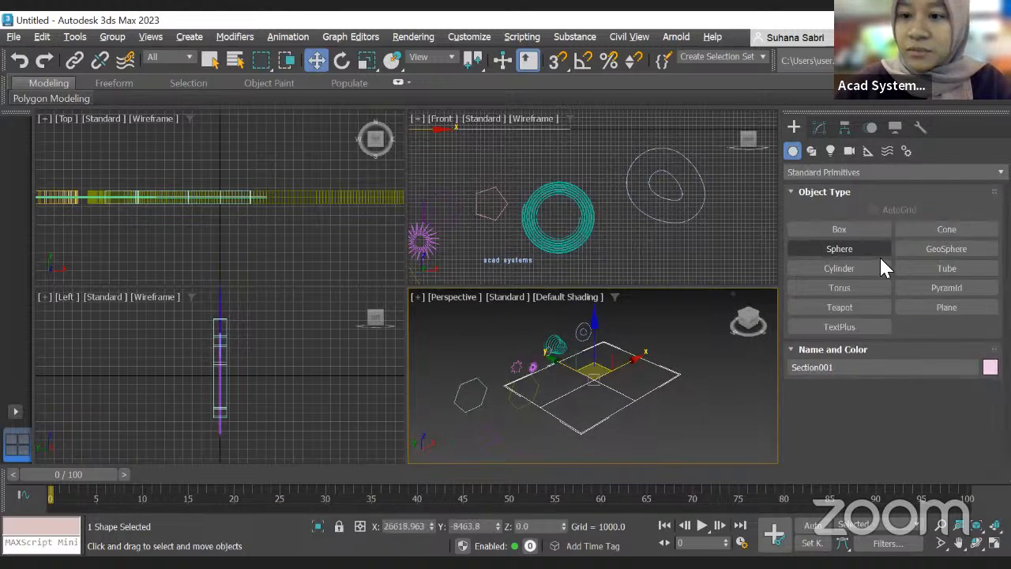
# Step: Create a box beside the section plane in the Perspective viewport
pyautogui.click(864, 231)
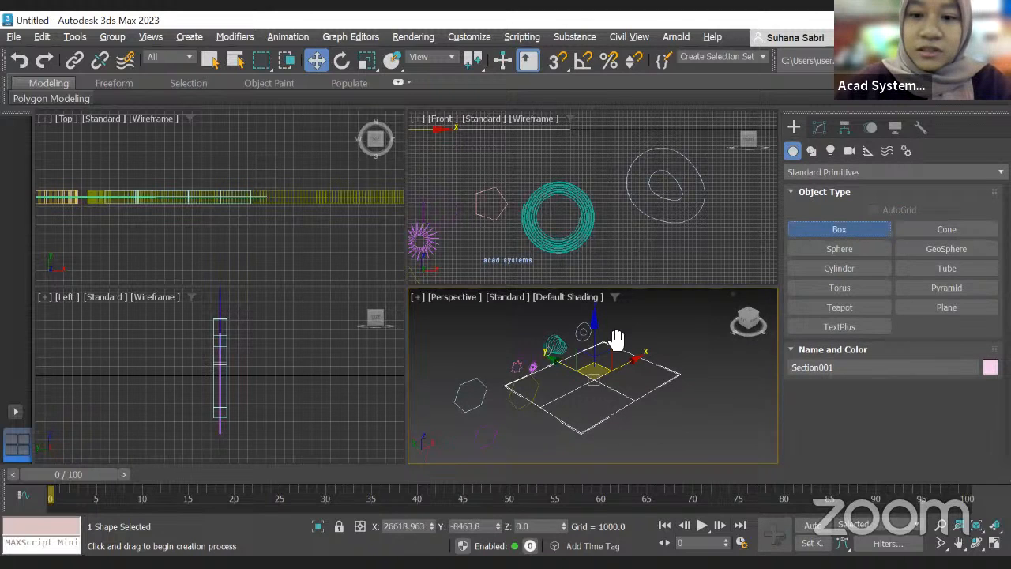
pyautogui.moveTo(562, 355); pyautogui.dragTo(622, 361)
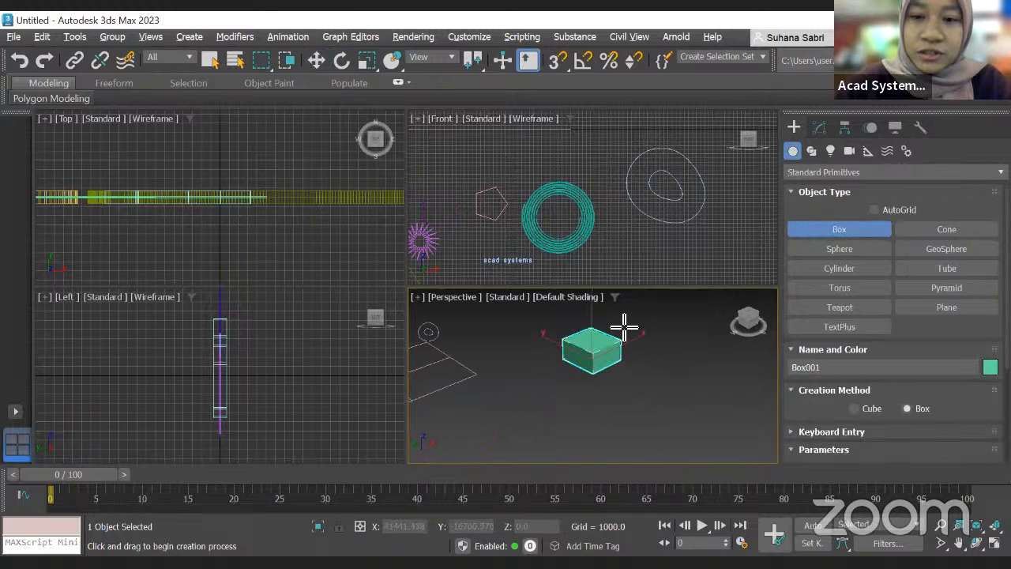
pyautogui.click(624, 316)
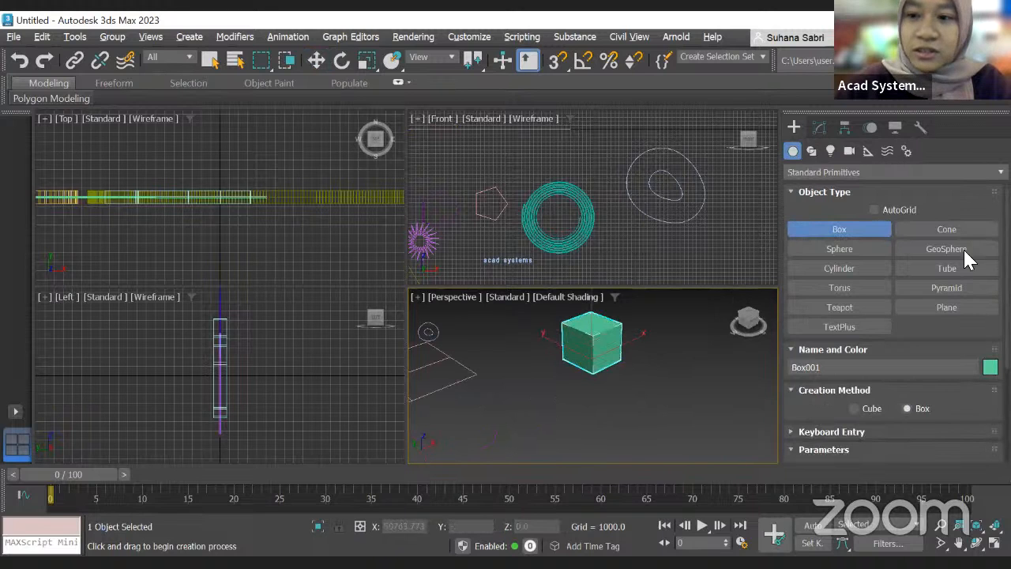
# Step: Draw a second Section plane passing through the box in the Perspective viewport
pyautogui.click(816, 152)
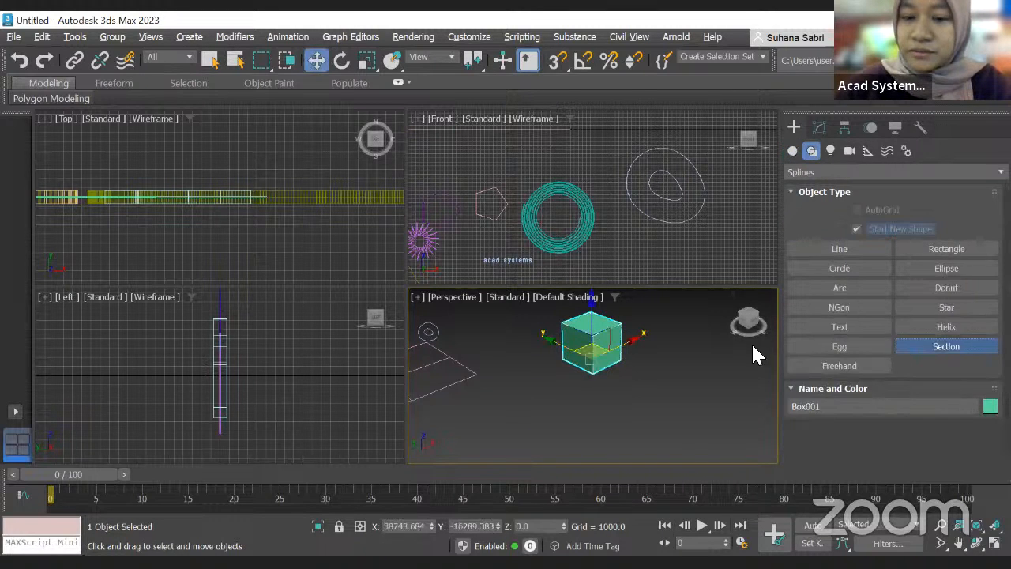
pyautogui.moveTo(553, 359); pyautogui.dragTo(702, 302)
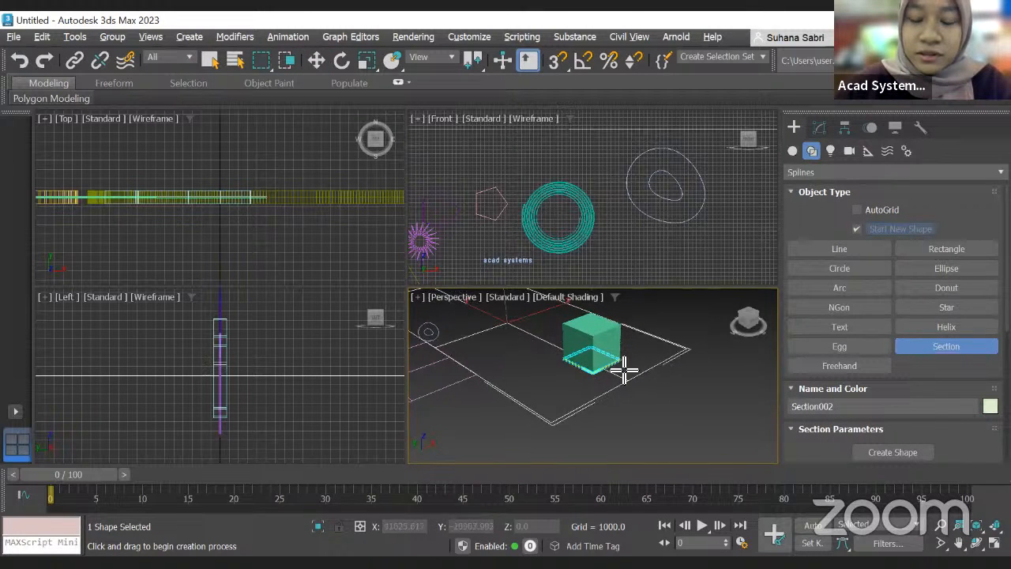
pyautogui.click(678, 368)
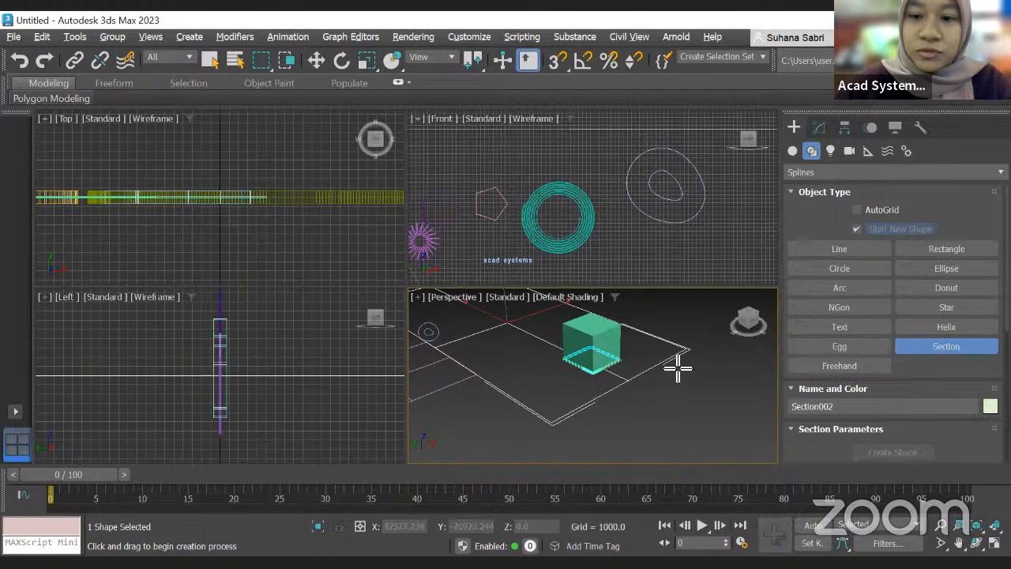
pyautogui.moveTo(519, 334); pyautogui.dragTo(522, 309)
# Step: Move the section's cyan cross-section outline away from the box in the Perspective viewport
pyautogui.scroll(3, 599, 368)
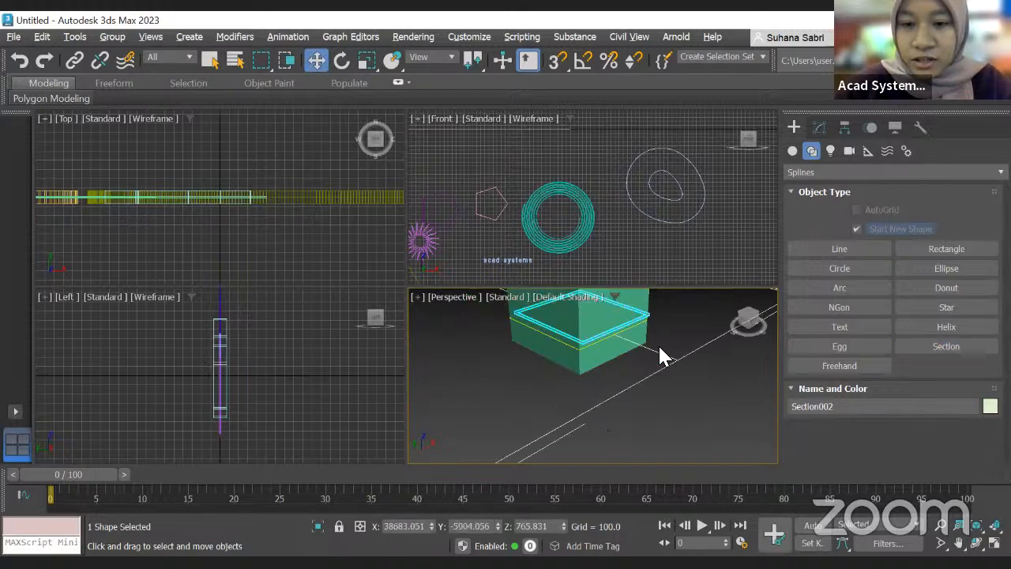
pyautogui.scroll(3, 695, 395)
pyautogui.scroll(-5, 564, 382)
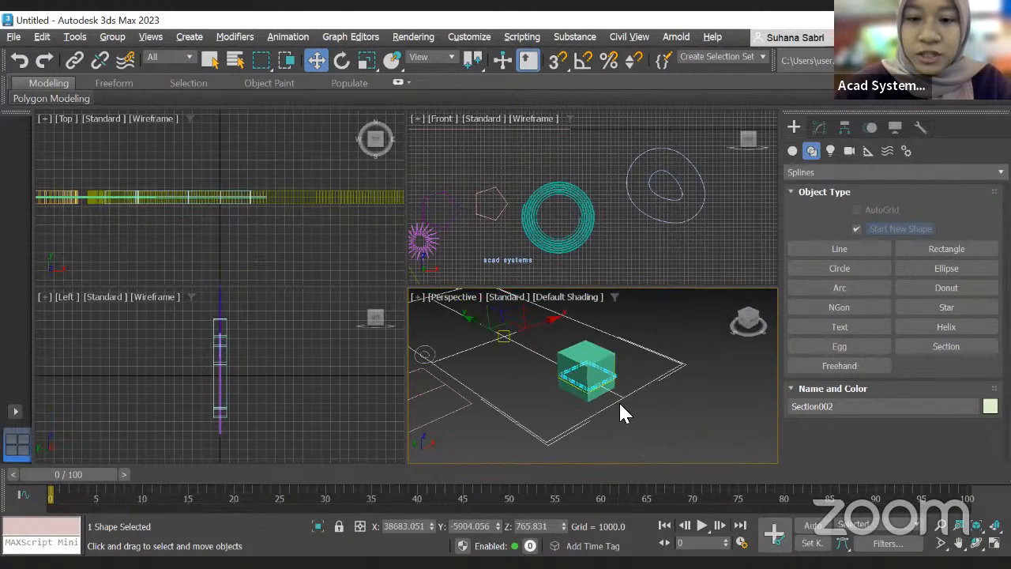
pyautogui.moveTo(623, 397); pyautogui.dragTo(652, 434)
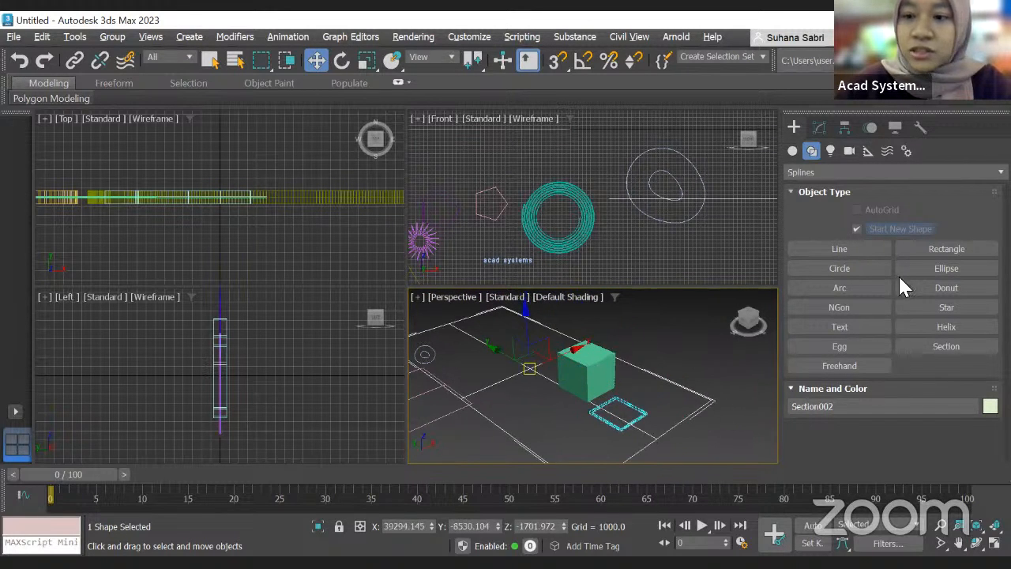
# Step: Open the section in the Modify panel and set Section Extents to Section Boundary
pyautogui.click(819, 127)
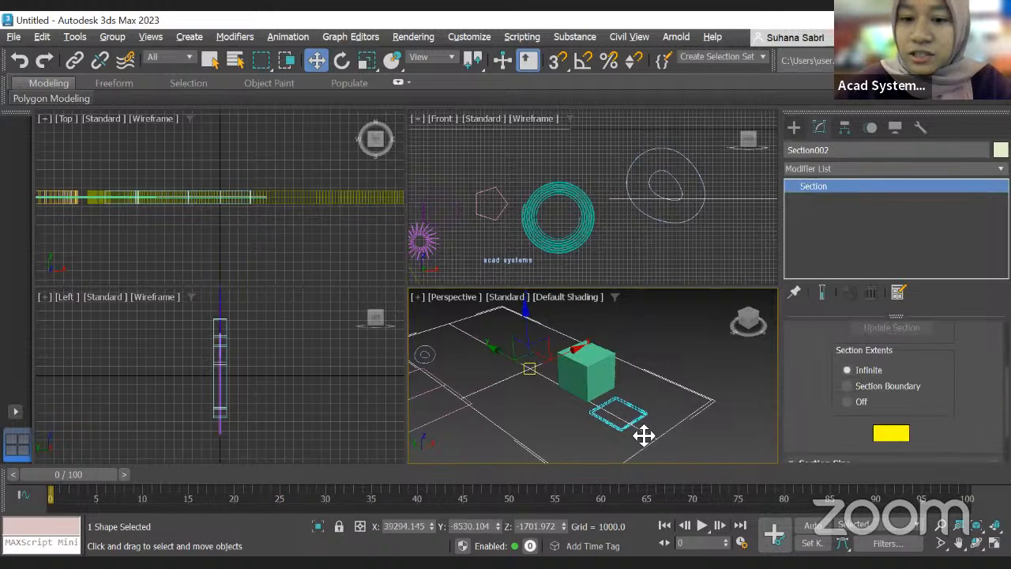
pyautogui.moveTo(655, 422); pyautogui.dragTo(661, 413)
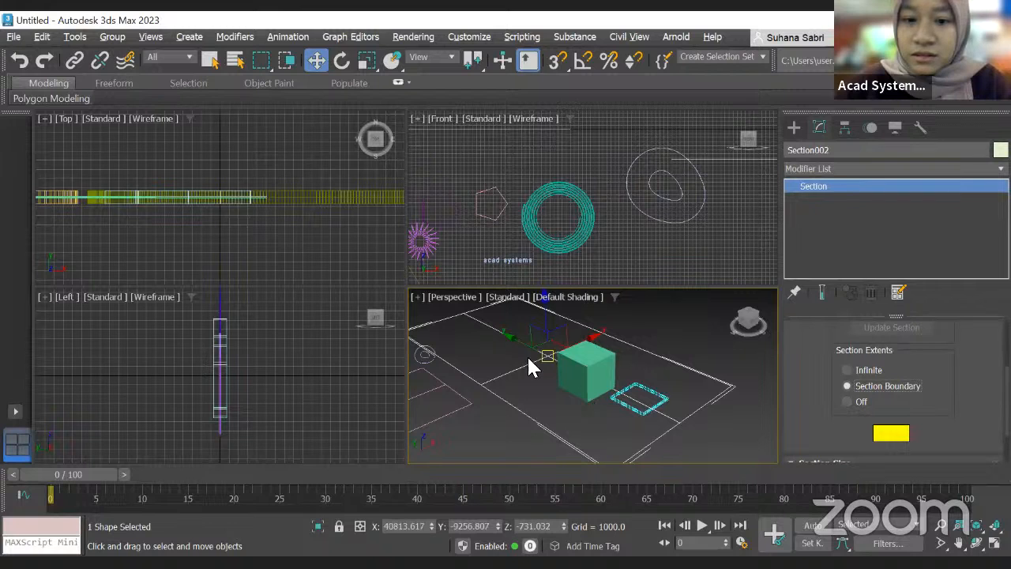
pyautogui.moveTo(539, 374); pyautogui.dragTo(562, 394)
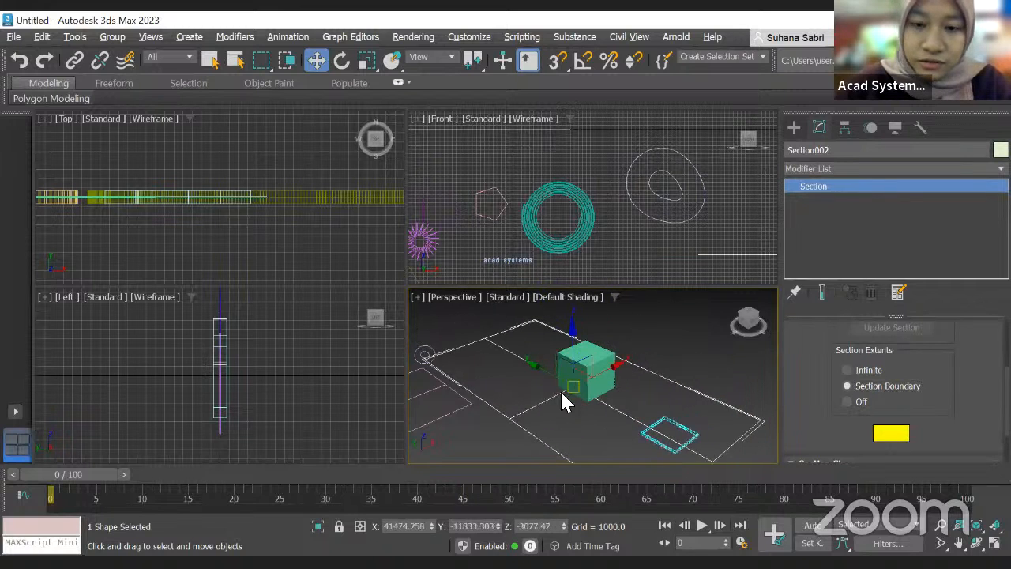
# Step: Move the section plane in the Front viewport so it cuts through the middle of the box
pyautogui.scroll(-5, 665, 324)
pyautogui.moveTo(710, 262); pyautogui.dragTo(609, 263)
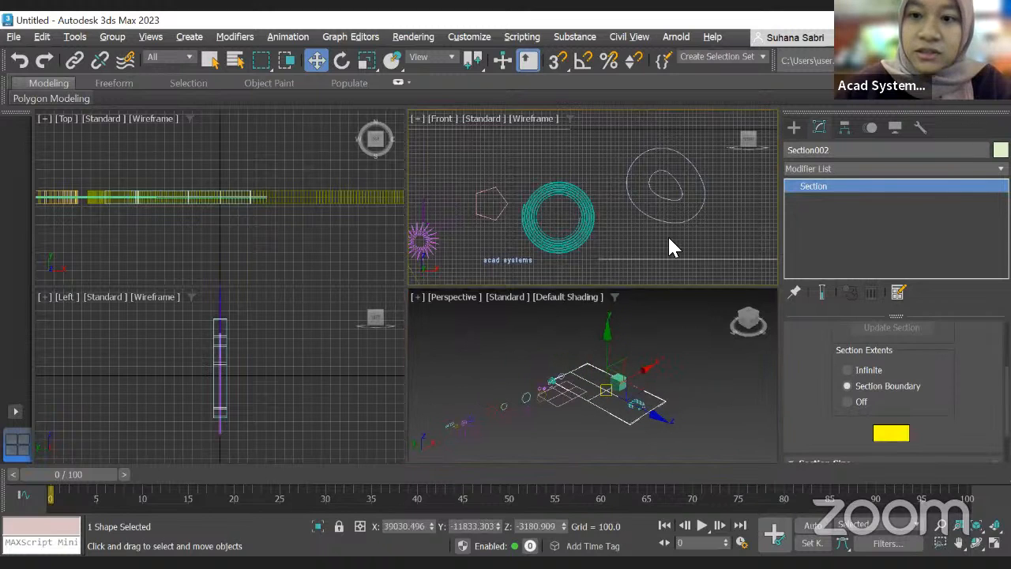
pyautogui.scroll(-6, 670, 244)
pyautogui.moveTo(628, 227); pyautogui.dragTo(584, 225, button='middle')
pyautogui.moveTo(665, 251); pyautogui.dragTo(658, 192)
pyautogui.moveTo(606, 214); pyautogui.dragTo(616, 162)
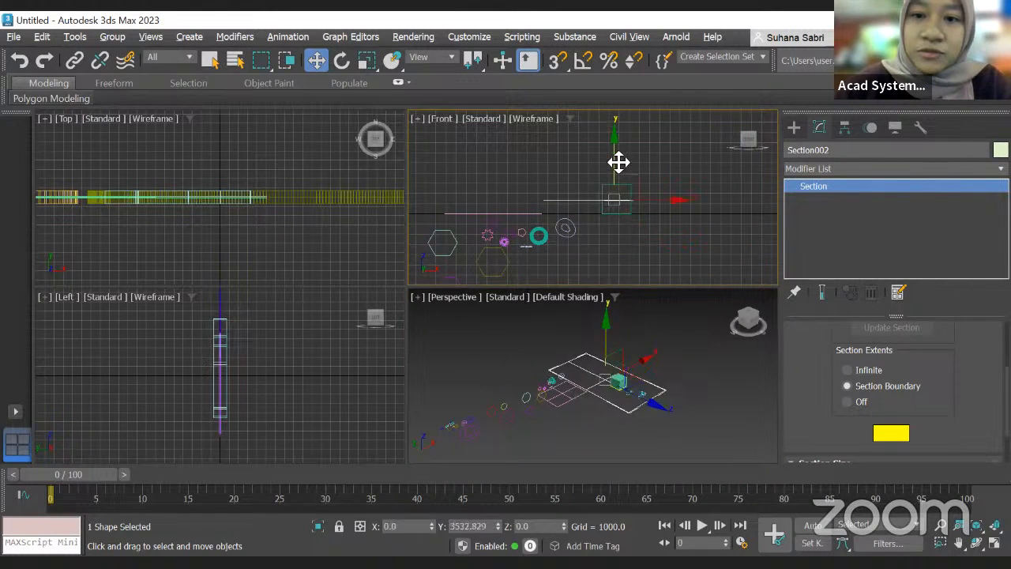
pyautogui.scroll(6, 616, 379)
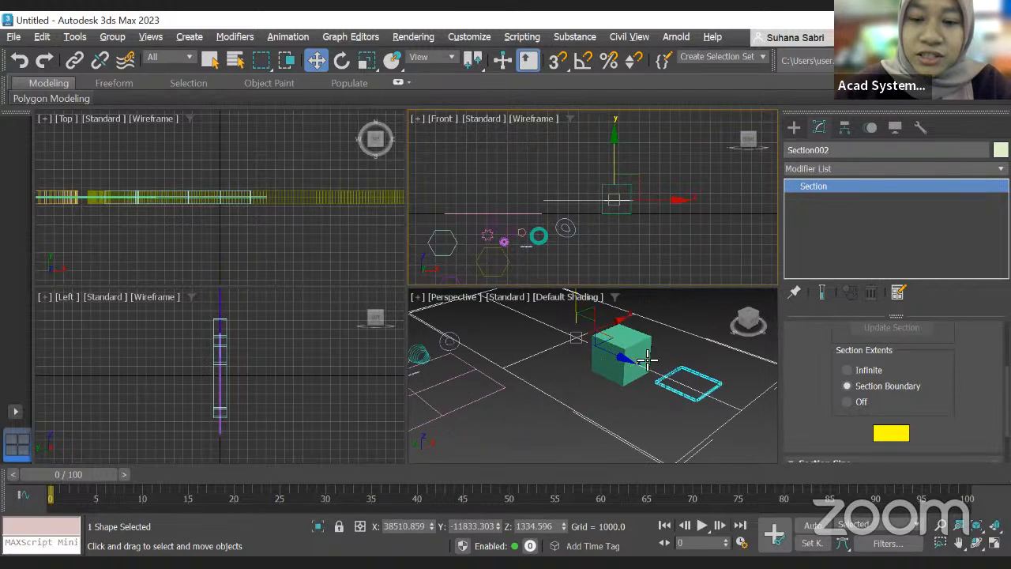
pyautogui.moveTo(617, 159)
pyautogui.mouseDown()
pyautogui.moveTo(638, 162)
pyautogui.moveTo(605, 163)
pyautogui.moveTo(614, 141)
pyautogui.moveTo(624, 154)
pyautogui.mouseUp()
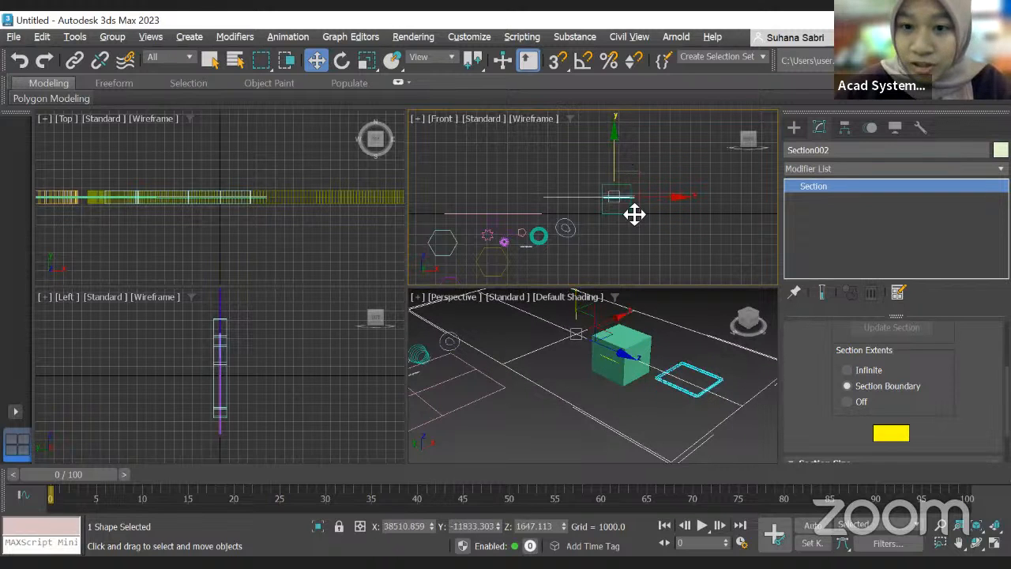
pyautogui.moveTo(647, 196); pyautogui.dragTo(607, 220)
pyautogui.scroll(5, 624, 370)
pyautogui.scroll(-2, 622, 369)
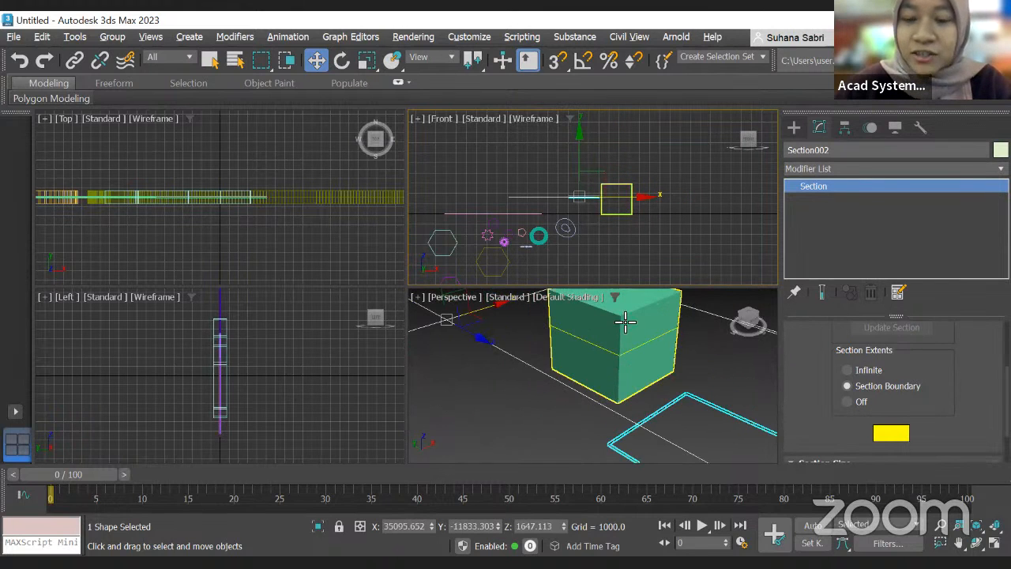
pyautogui.scroll(-2, 806, 343)
pyautogui.scroll(3, 813, 340)
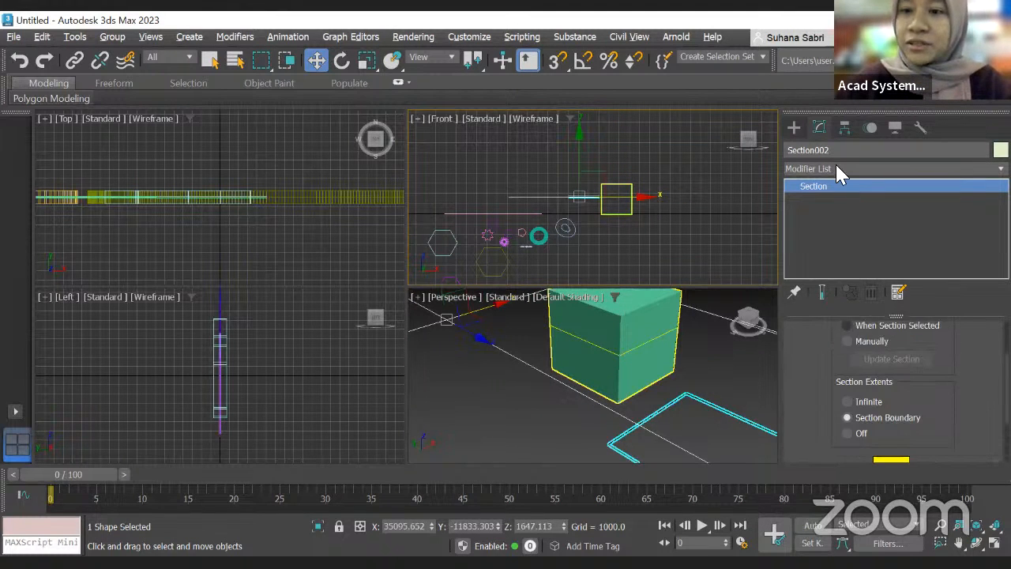
# Step: Draw a freehand spline curve in the Front viewport with the Freehand tool
pyautogui.click(794, 128)
pyautogui.click(839, 366)
pyautogui.scroll(-3, 650, 365)
pyautogui.moveTo(653, 230); pyautogui.dragTo(593, 216, button='middle')
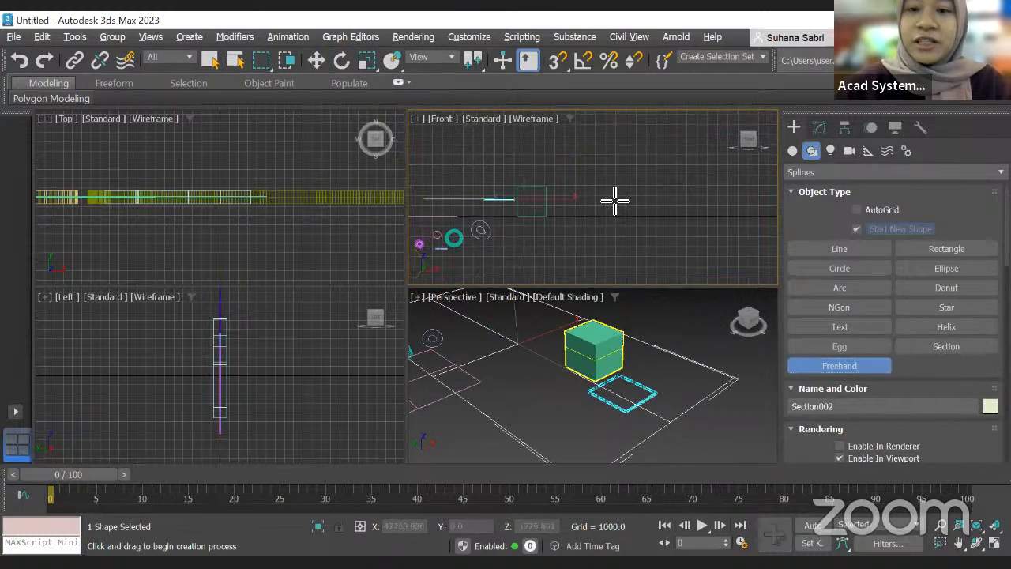
pyautogui.scroll(3, 550, 219)
pyautogui.scroll(-4, 681, 211)
pyautogui.moveTo(688, 210); pyautogui.dragTo(592, 217, button='middle')
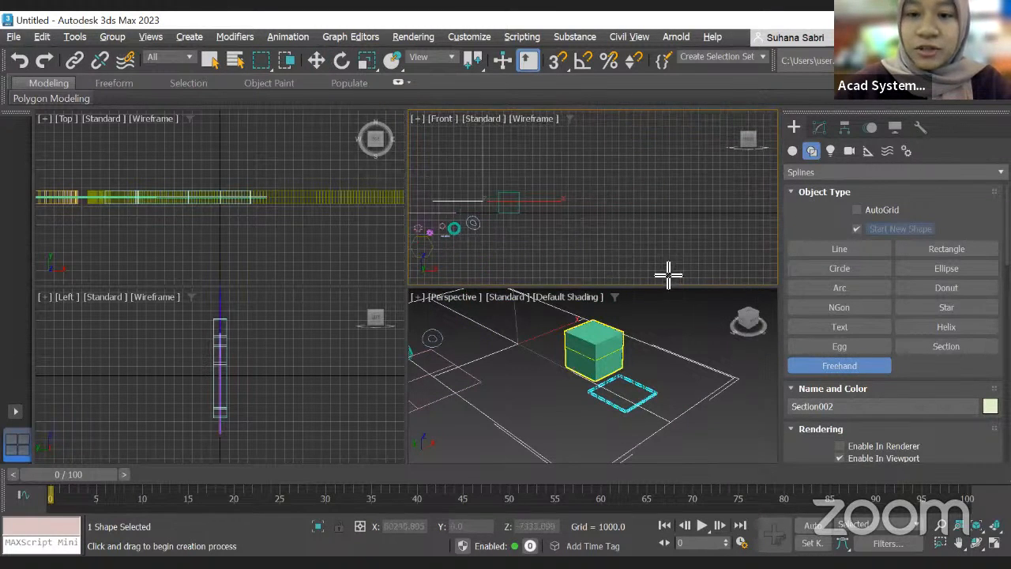
pyautogui.moveTo(629, 262)
pyautogui.mouseDown()
pyautogui.moveTo(621, 201)
pyautogui.moveTo(655, 208)
pyautogui.moveTo(598, 241)
pyautogui.moveTo(615, 214)
pyautogui.moveTo(574, 195)
pyautogui.mouseUp()
pyautogui.moveTo(699, 225); pyautogui.dragTo(637, 228, button='middle')
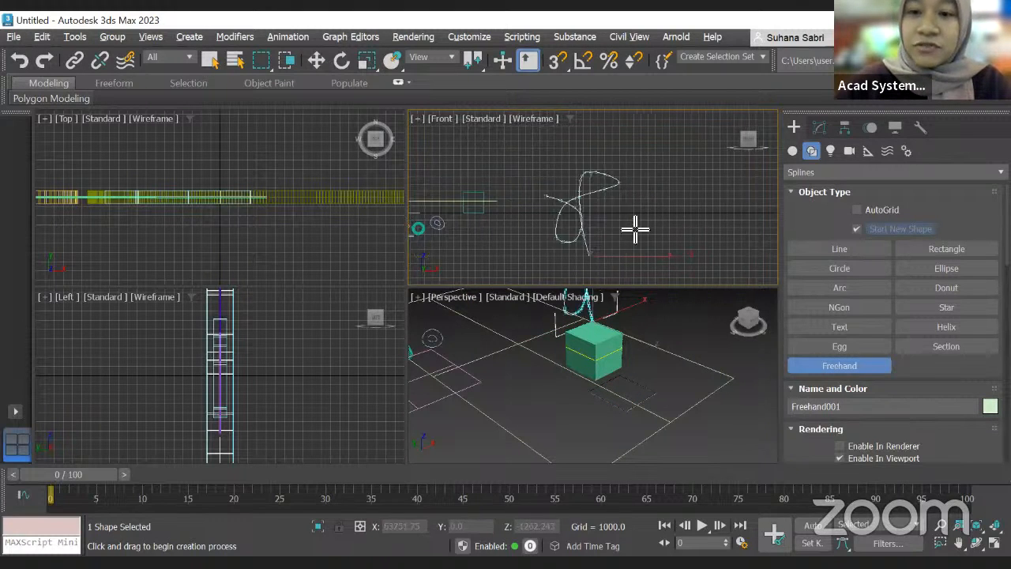
# Step: Draw two more freehand spline curves in the Front viewport
pyautogui.moveTo(666, 169)
pyautogui.mouseDown()
pyautogui.moveTo(591, 167)
pyautogui.moveTo(605, 151)
pyautogui.moveTo(635, 203)
pyautogui.mouseUp()
pyautogui.scroll(-3, 656, 235)
pyautogui.scroll(3, 627, 251)
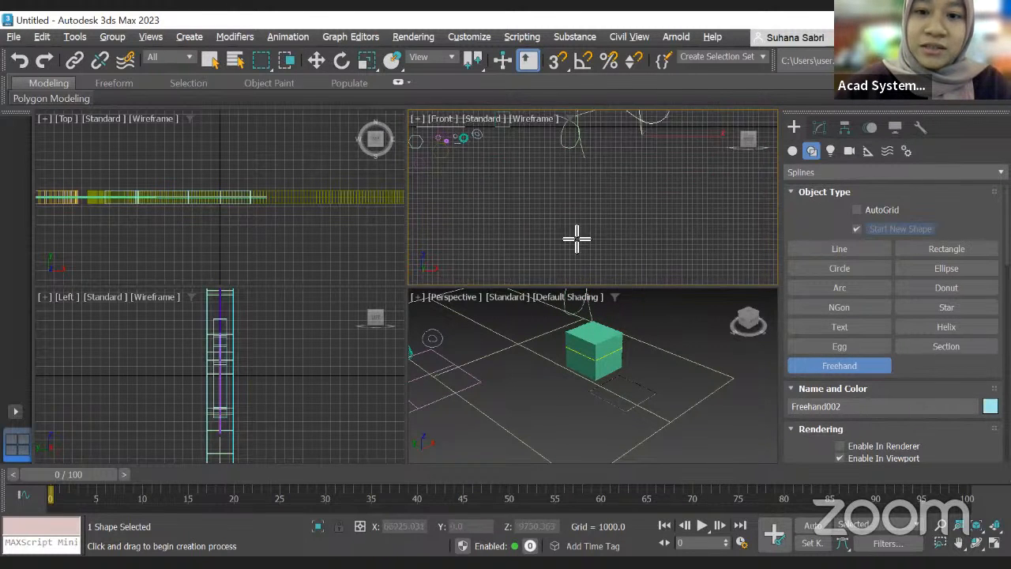
pyautogui.moveTo(561, 230)
pyautogui.mouseDown()
pyautogui.moveTo(583, 203)
pyautogui.moveTo(663, 215)
pyautogui.mouseUp()
pyautogui.scroll(2, 611, 228)
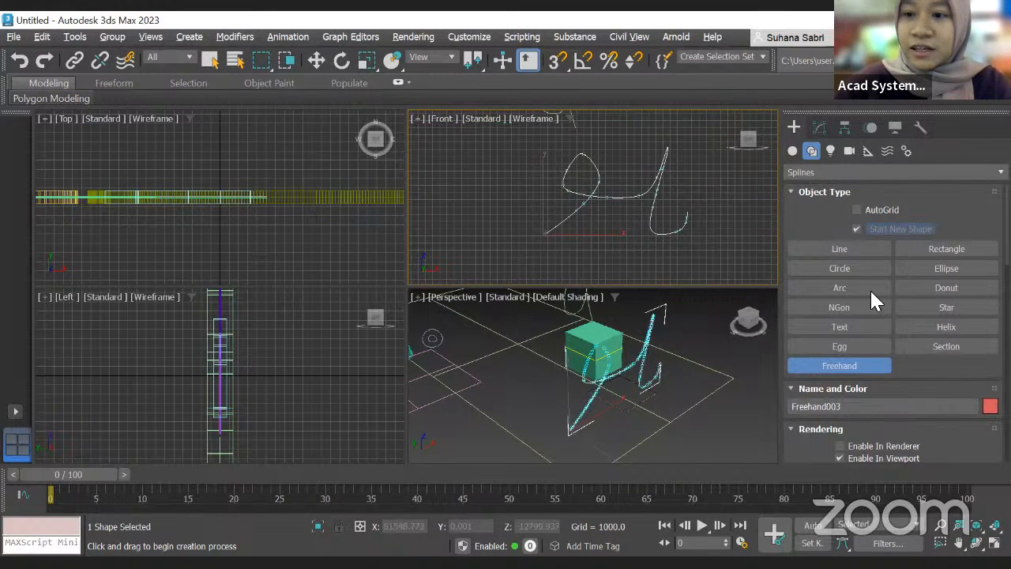
# Step: Open the last freehand spline in the Modify panel and examine its rendering parameters
pyautogui.click(818, 129)
pyautogui.scroll(-2, 900, 377)
pyautogui.scroll(-6, 884, 395)
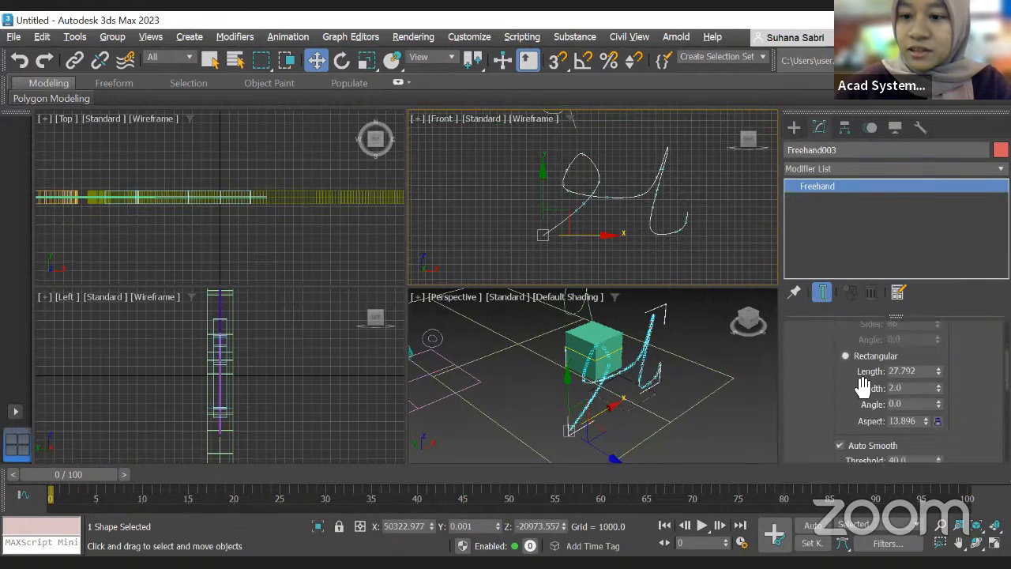
# Step: Expand the freehand spline's Interpolation settings and raise its Steps to 100
pyautogui.scroll(-1, 879, 390)
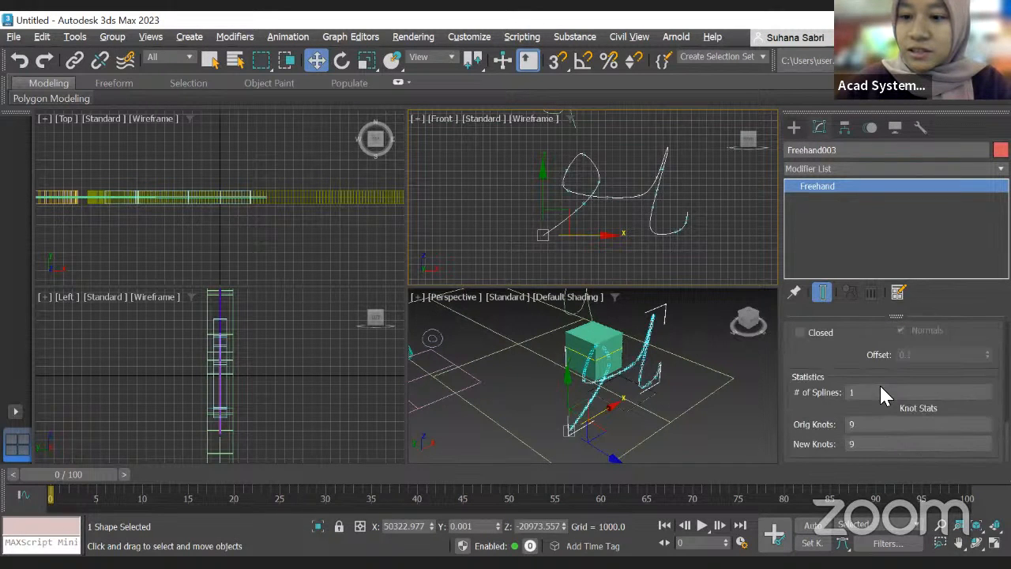
pyautogui.scroll(6, 890, 369)
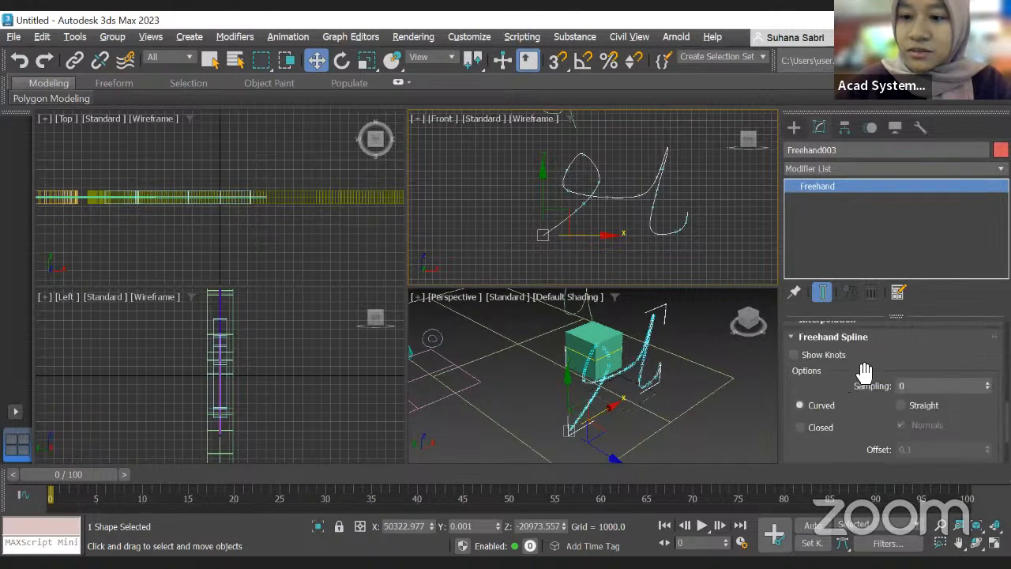
pyautogui.scroll(4, 861, 363)
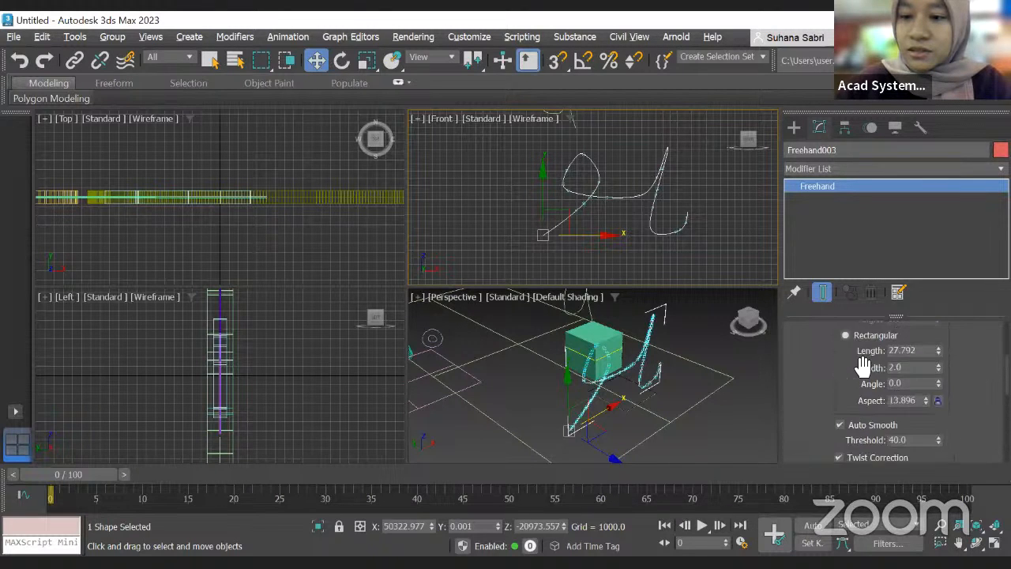
pyautogui.scroll(1, 858, 359)
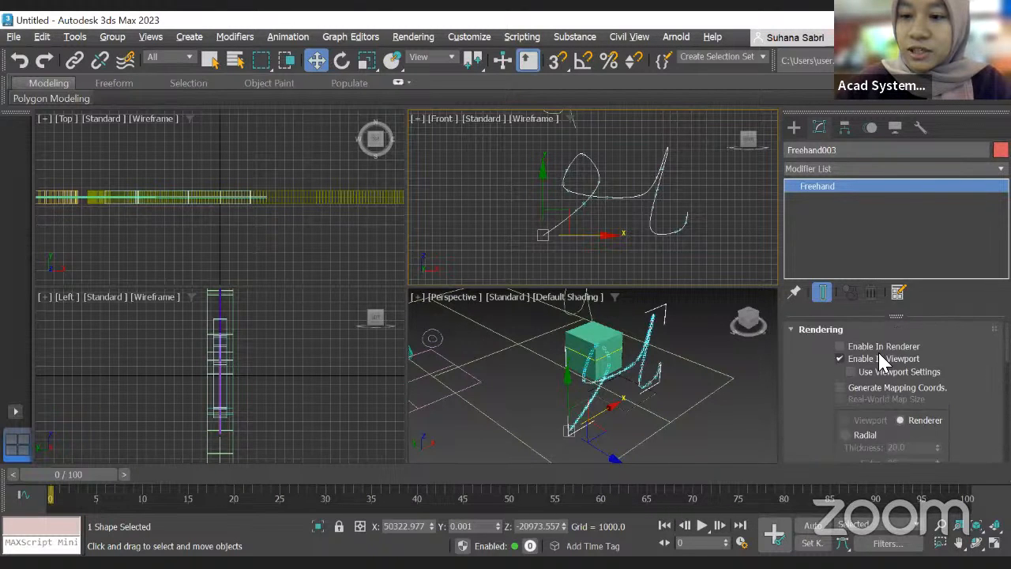
pyautogui.scroll(-5, 908, 359)
pyautogui.scroll(-1, 931, 362)
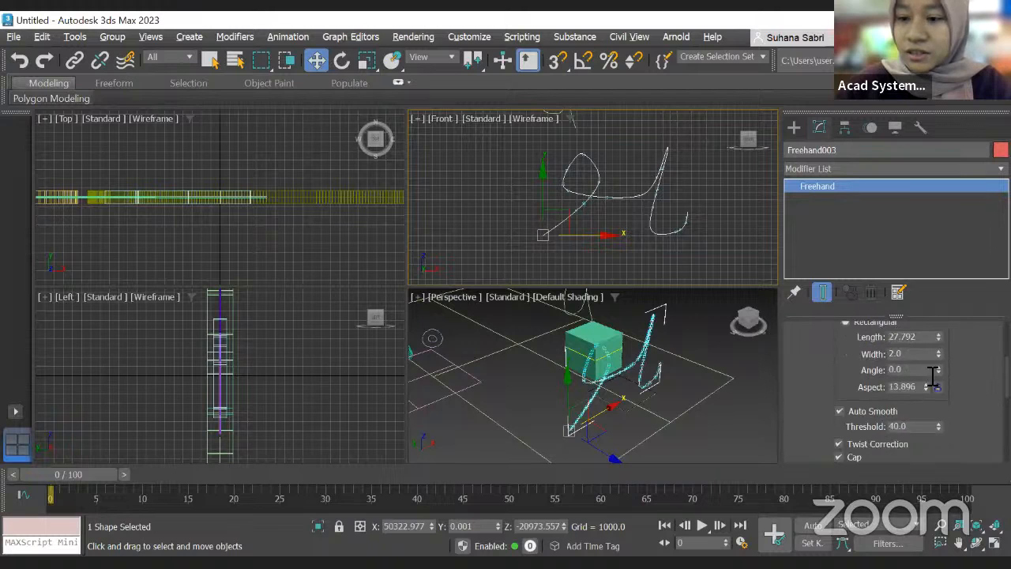
pyautogui.scroll(-5, 920, 368)
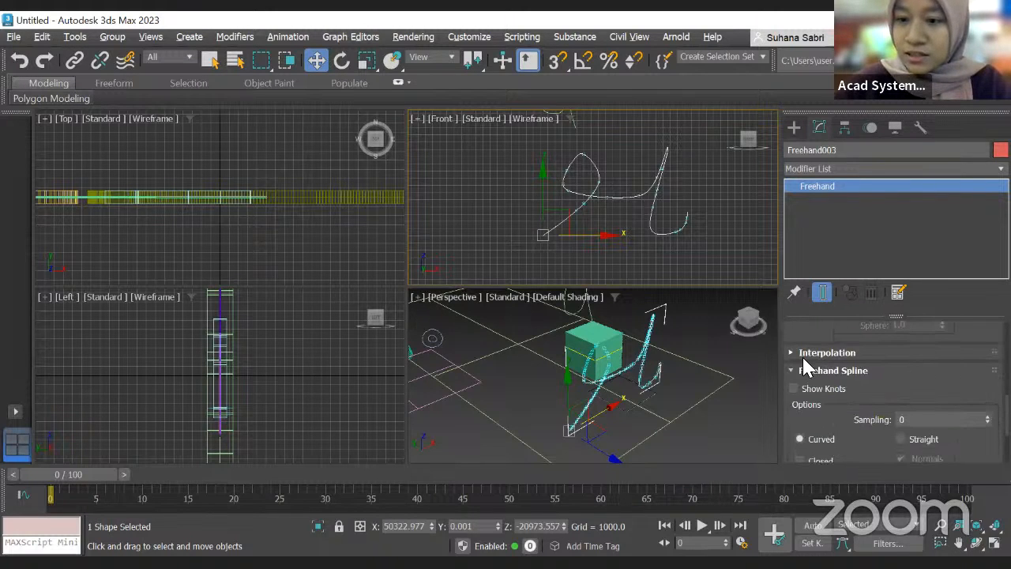
pyautogui.click(805, 354)
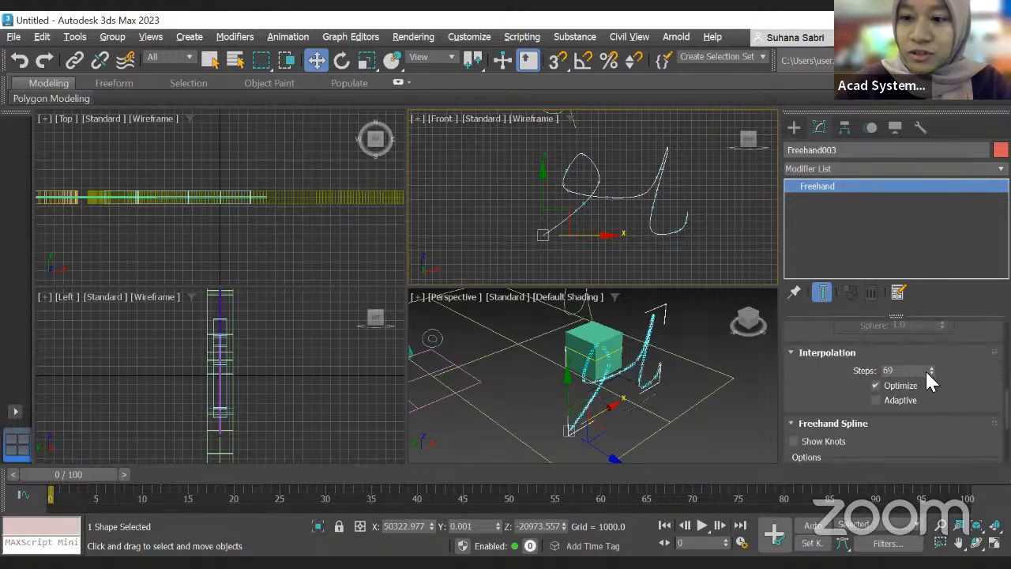
pyautogui.moveTo(933, 356); pyautogui.dragTo(946, 307)
# Step: Inspect the freehand spline's curve closely in the Front viewport
pyautogui.scroll(6, 564, 221)
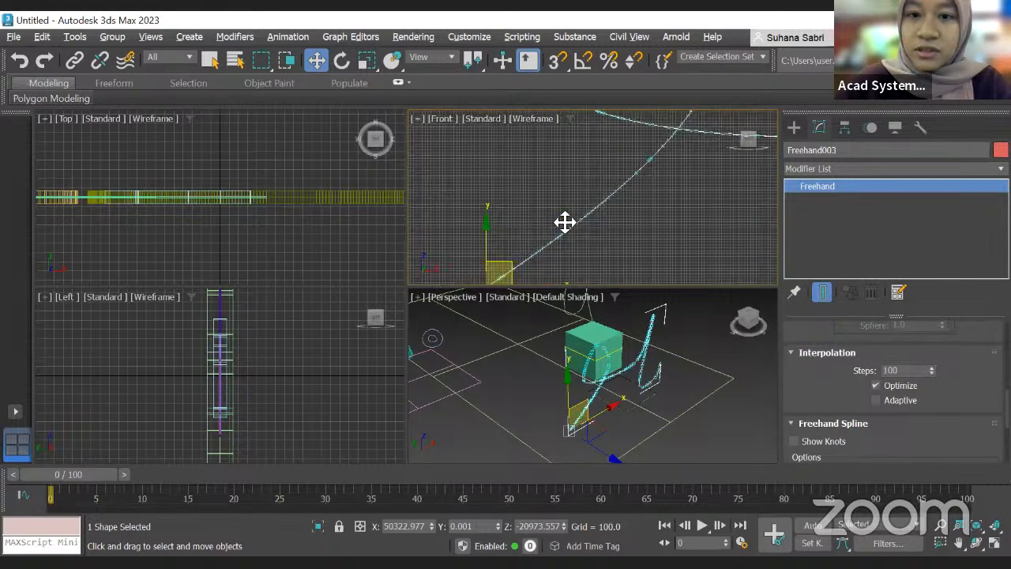
pyautogui.scroll(-5, 695, 192)
pyautogui.scroll(4, 922, 325)
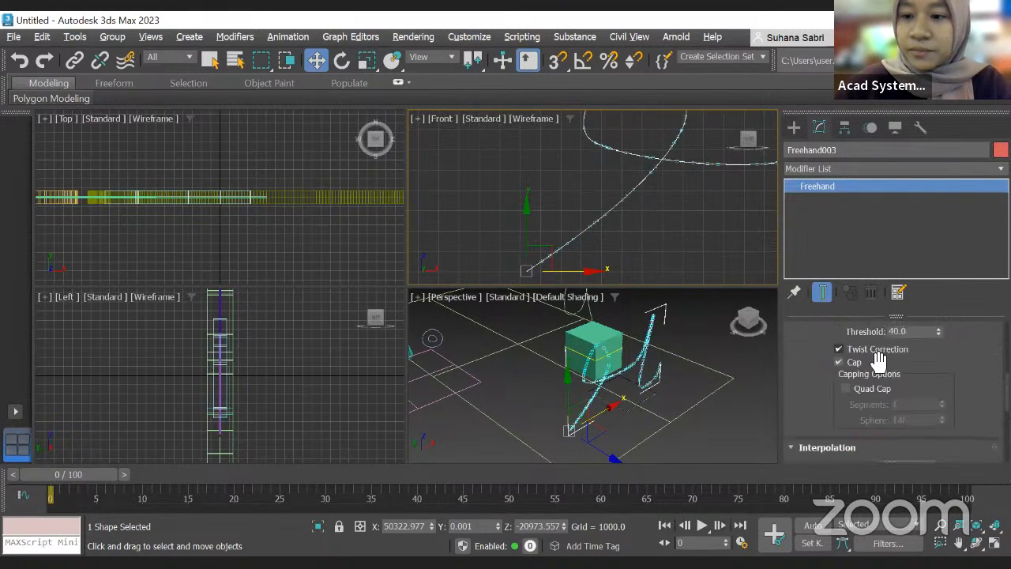
pyautogui.scroll(-4, 911, 422)
pyautogui.scroll(-6, 647, 331)
pyautogui.moveTo(658, 203); pyautogui.dragTo(580, 196, button='middle')
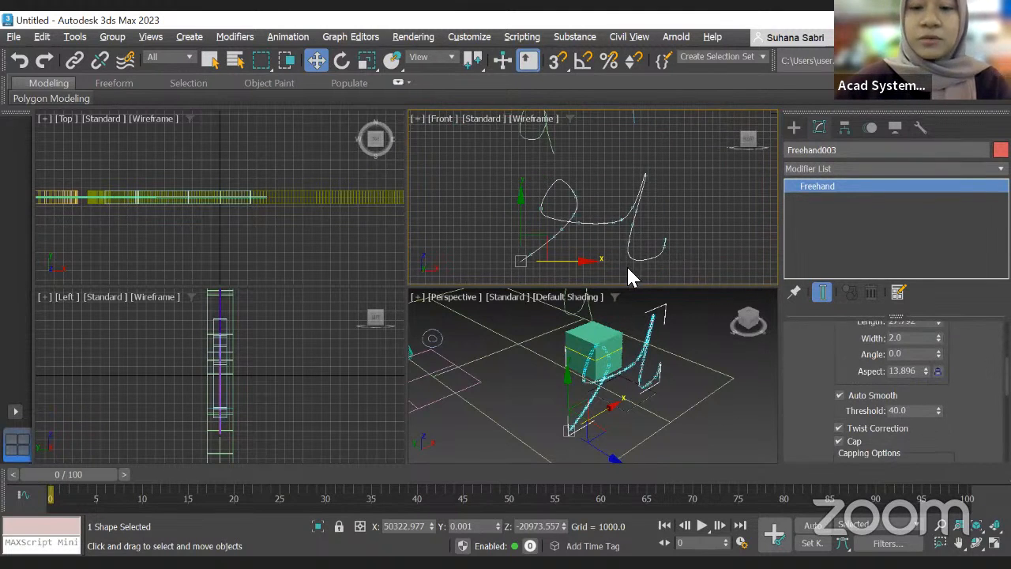
pyautogui.moveTo(644, 209)
pyautogui.mouseDown(button='middle')
pyautogui.moveTo(614, 214)
pyautogui.moveTo(690, 216)
pyautogui.moveTo(607, 207)
pyautogui.moveTo(595, 230)
pyautogui.mouseUp(button='middle')
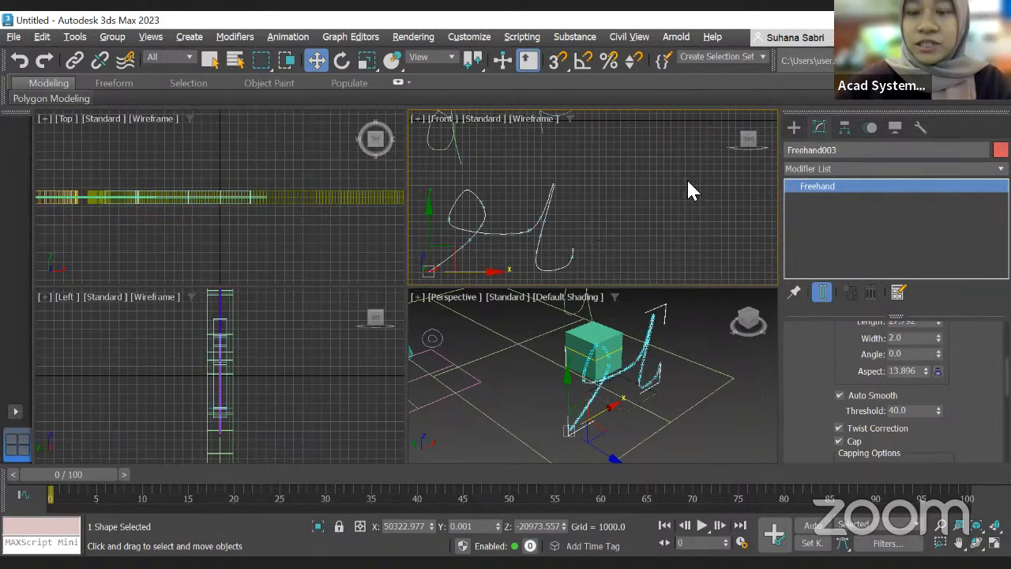
pyautogui.scroll(-3, 615, 179)
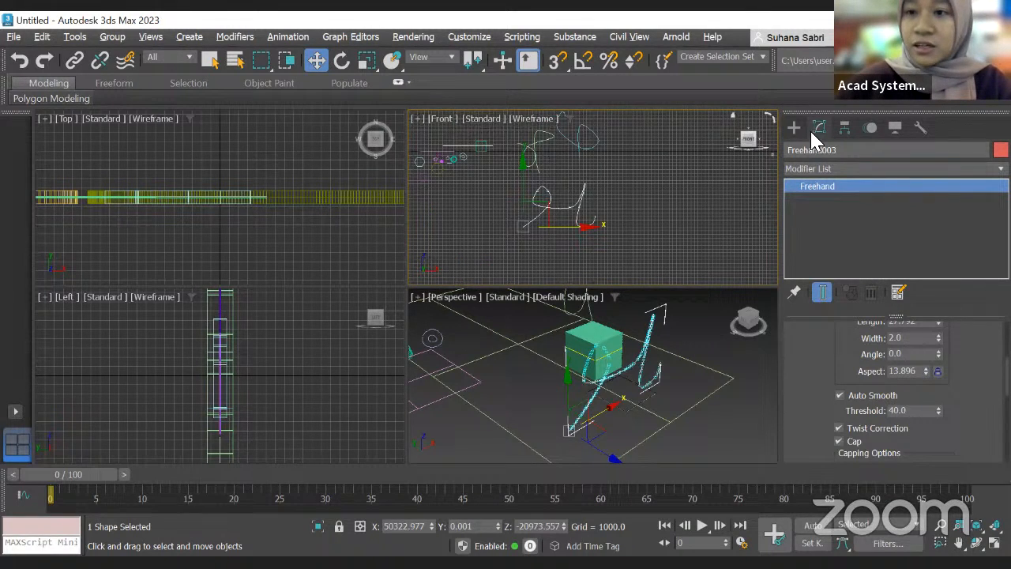
# Step: Draw a rectangle spline in the Front viewport with the Rectangle tool
pyautogui.click(795, 129)
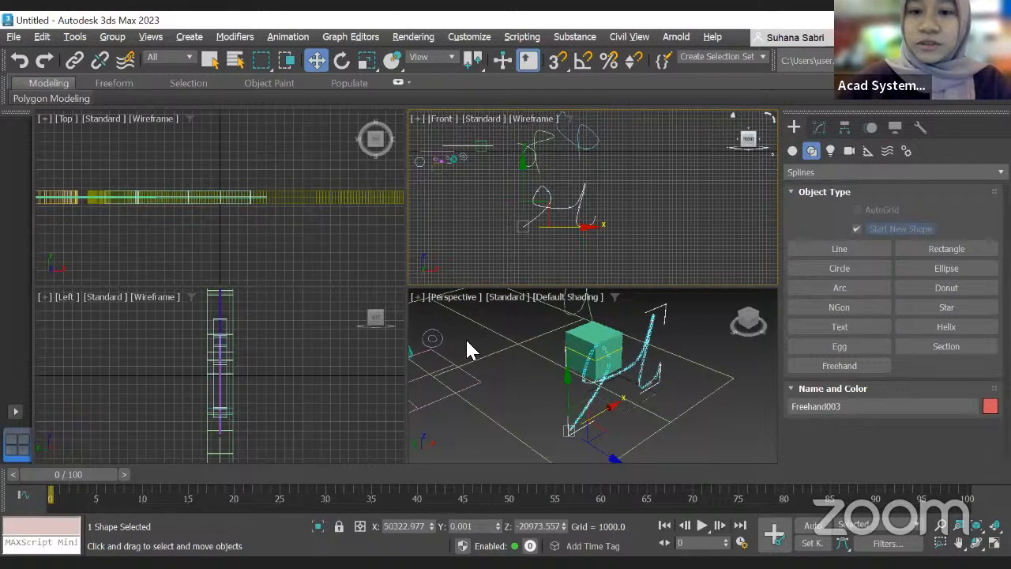
pyautogui.hotkey('alt', 'Tab')
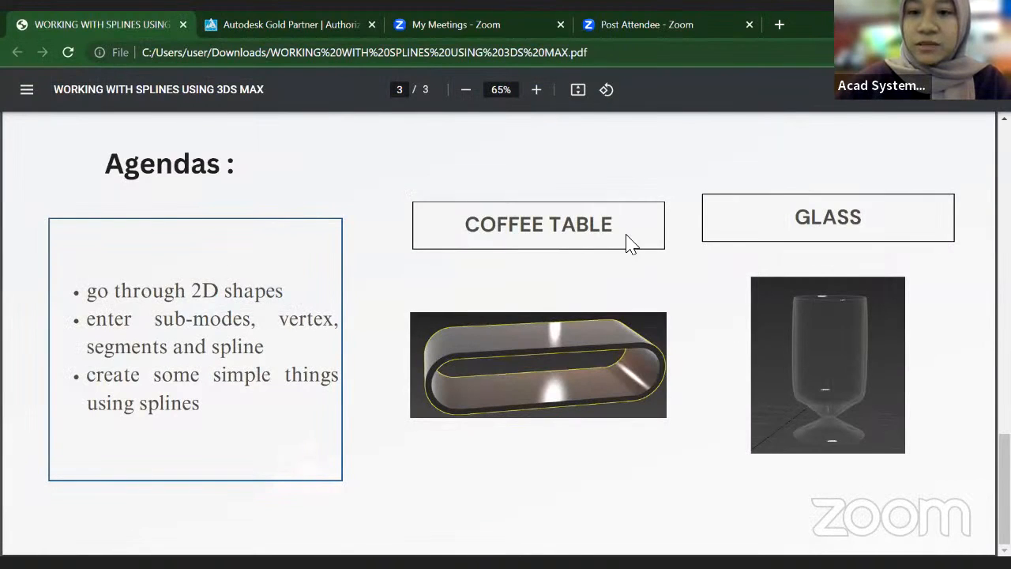
pyautogui.hotkey('alt', 'Tab')
pyautogui.click(942, 250)
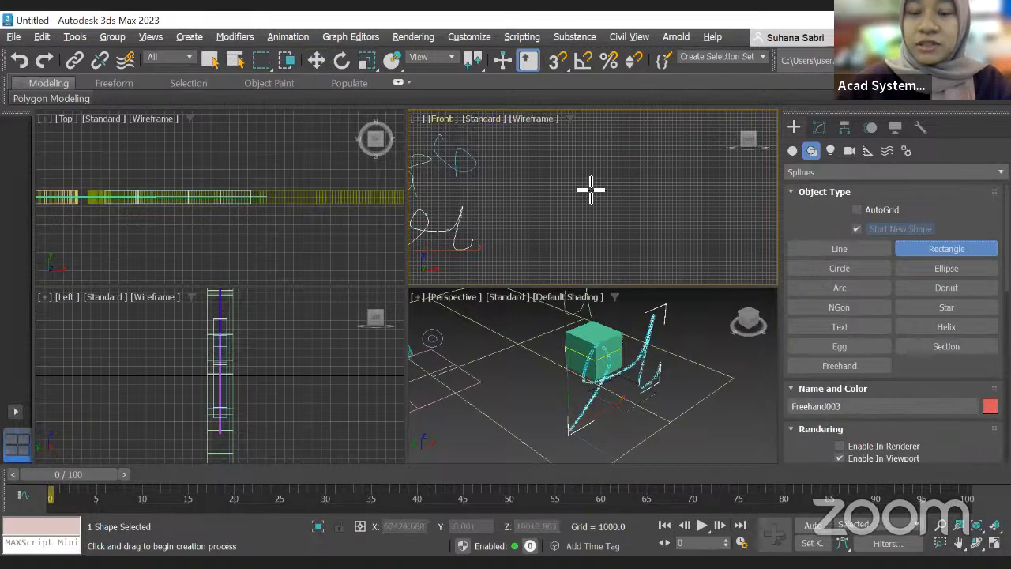
pyautogui.moveTo(550, 173); pyautogui.dragTo(619, 181)
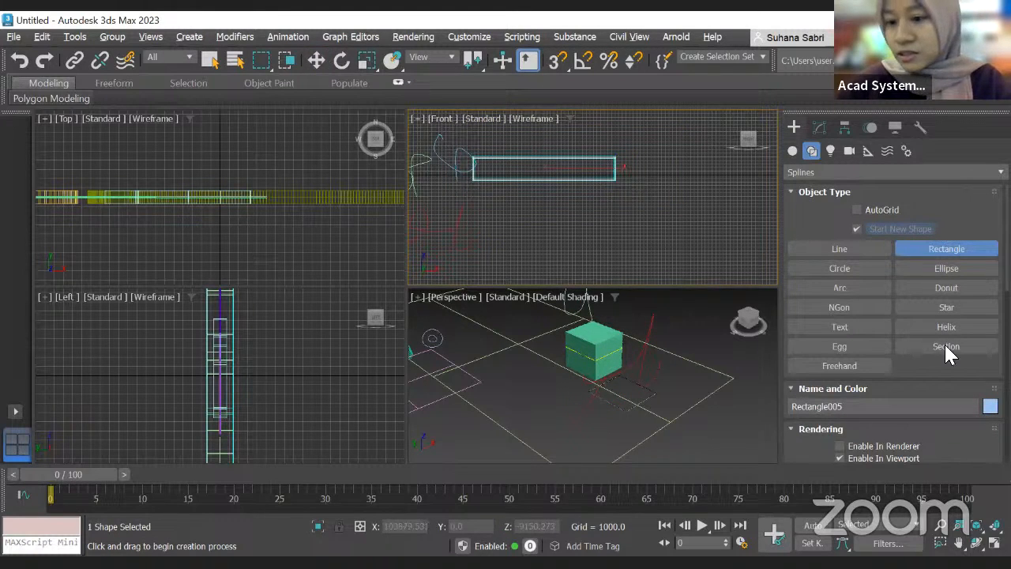
# Step: Set the rectangle's rectangular rendering Length to 150
pyautogui.scroll(-5, 953, 370)
pyautogui.scroll(-8, 938, 371)
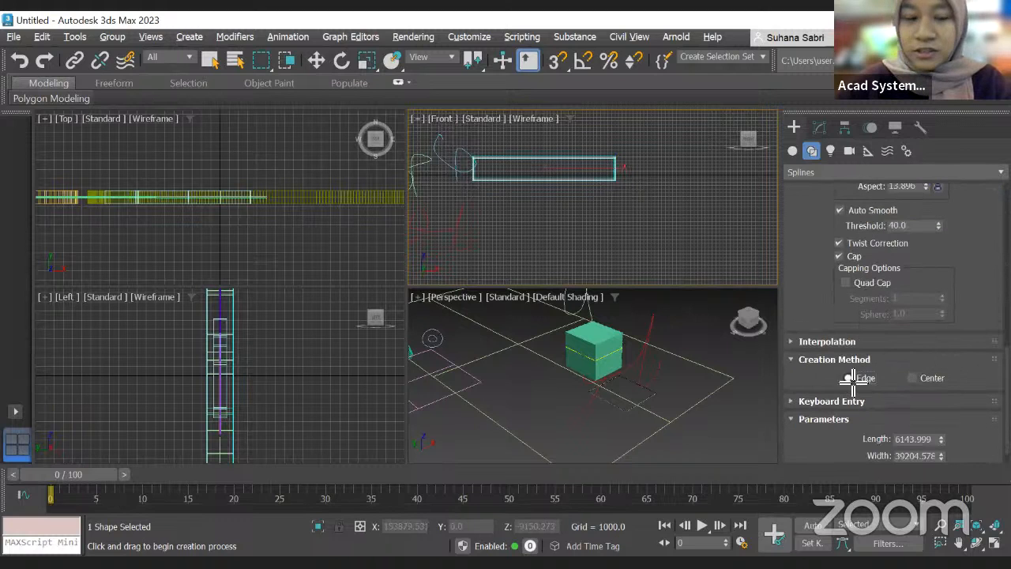
pyautogui.moveTo(687, 224); pyautogui.dragTo(529, 229, button='middle')
pyautogui.moveTo(631, 204); pyautogui.dragTo(754, 251)
pyautogui.moveTo(628, 151); pyautogui.dragTo(529, 157, button='middle')
pyautogui.scroll(4, 870, 249)
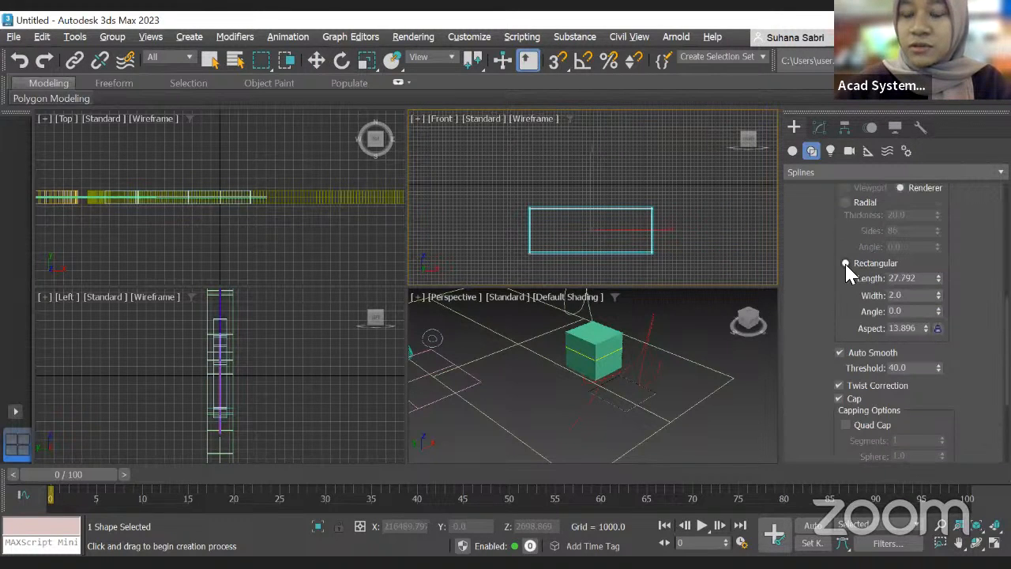
pyautogui.scroll(4, 851, 261)
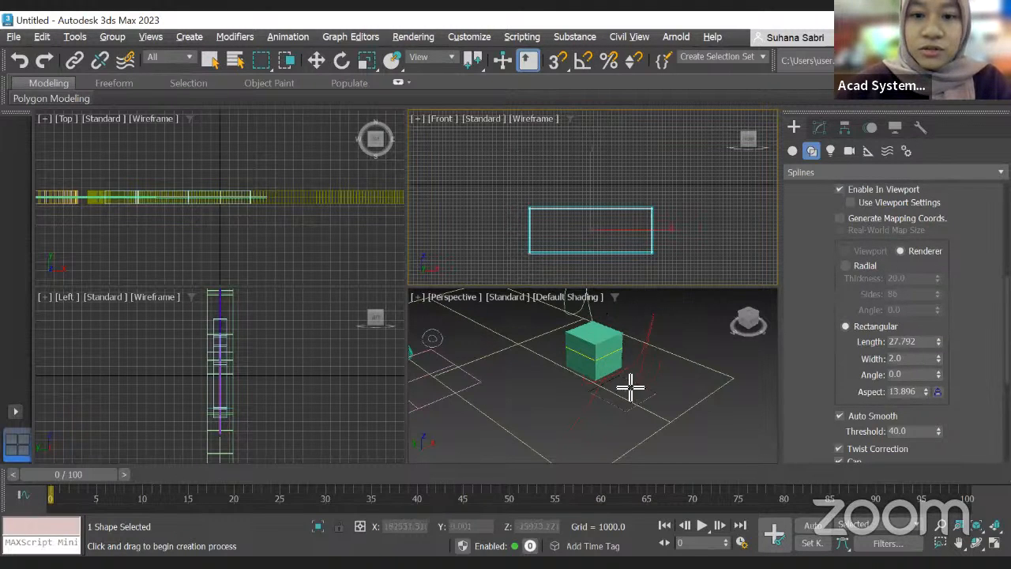
pyautogui.click(663, 381)
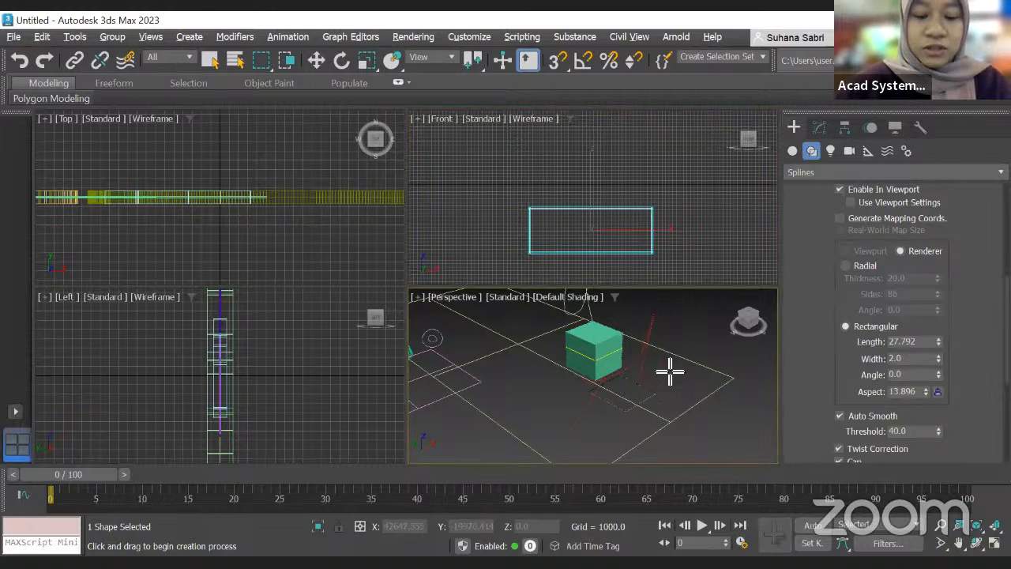
pyautogui.press('z')
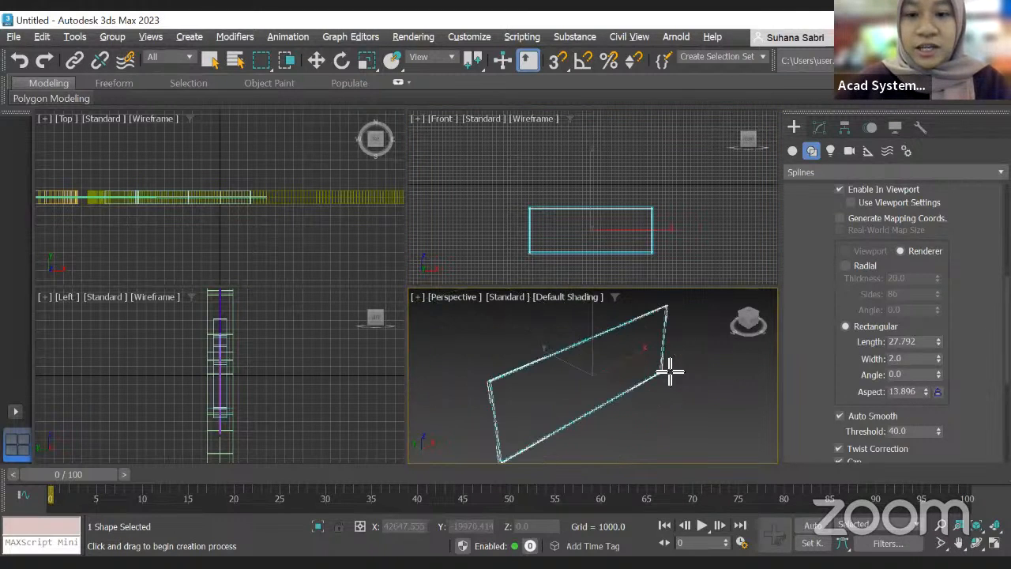
pyautogui.moveTo(565, 386)
pyautogui.keyDown('alt'); pyautogui.mouseDown(button='middle')
pyautogui.moveTo(512, 379)
pyautogui.moveTo(577, 382)
pyautogui.mouseUp(button='middle'); pyautogui.keyUp('alt')
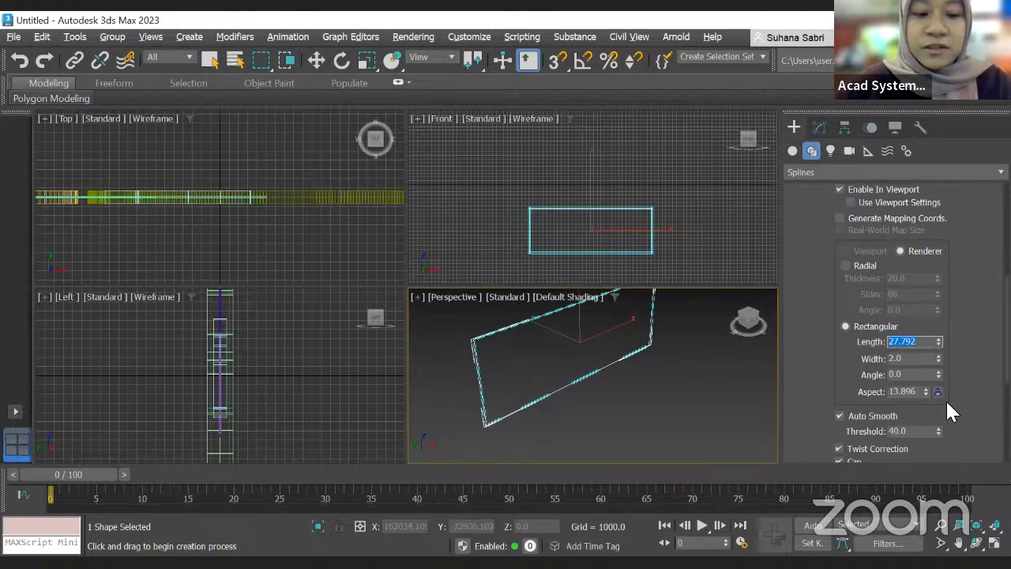
pyautogui.write('150')
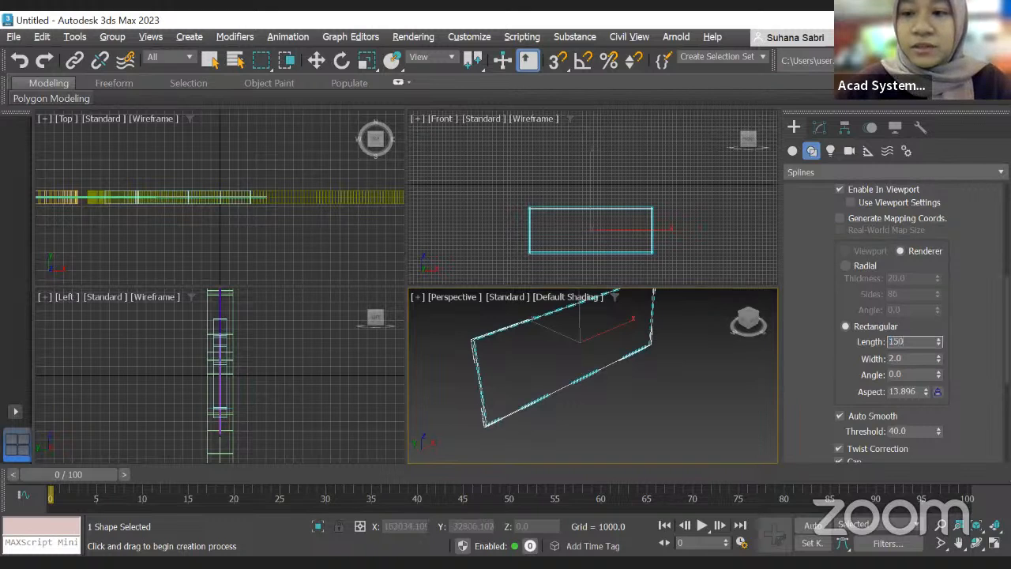
pyautogui.press('Return')
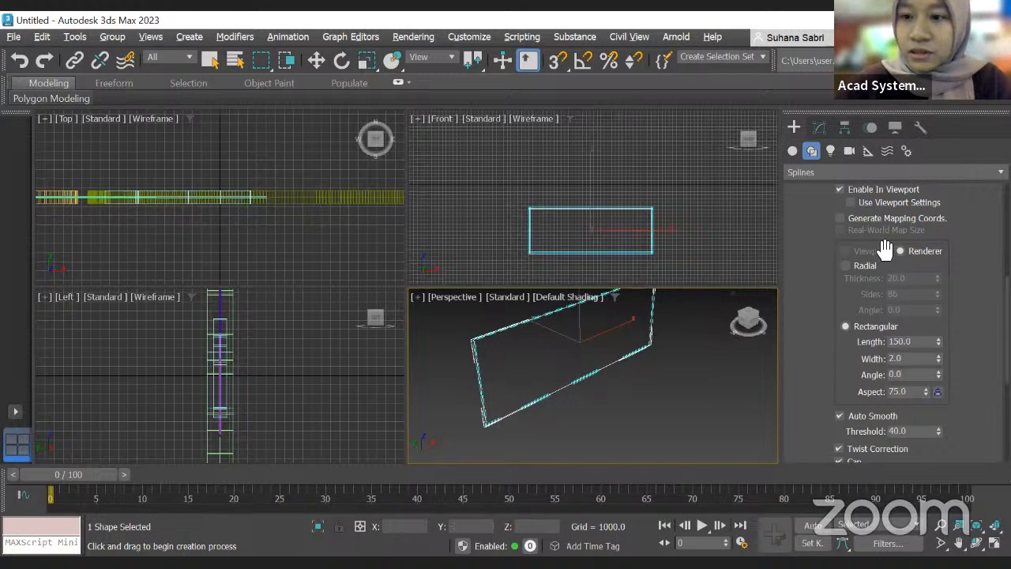
# Step: Convert the rectangle to an Editable Spline from the modifier stack
pyautogui.scroll(2, 880, 244)
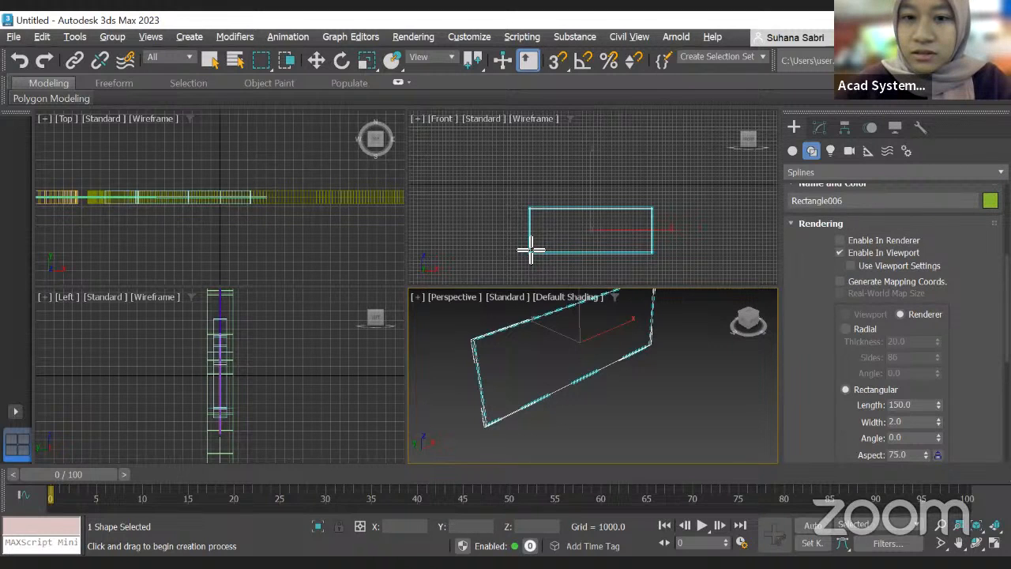
pyautogui.scroll(5, 531, 249)
pyautogui.scroll(-8, 531, 249)
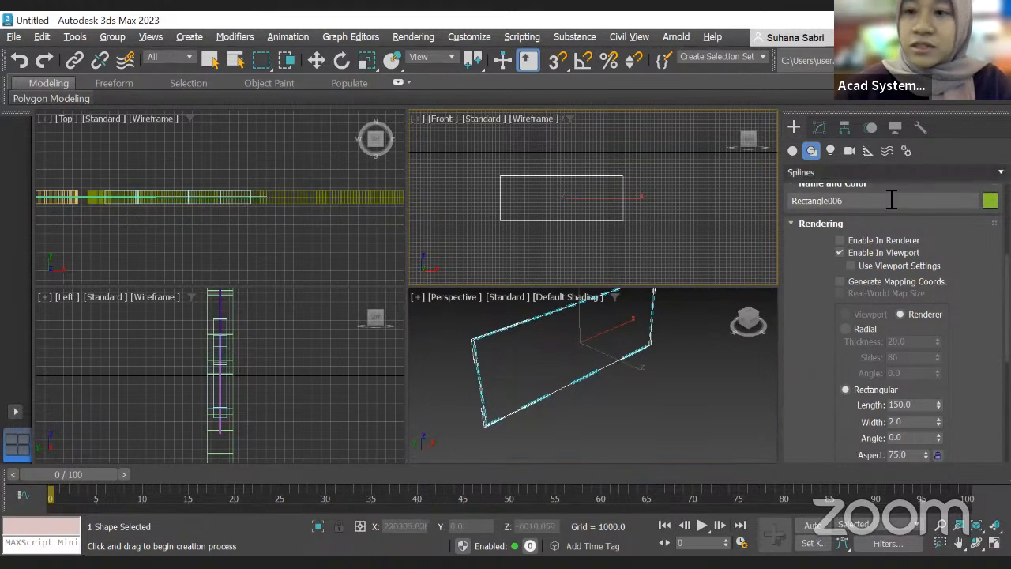
pyautogui.click(819, 127)
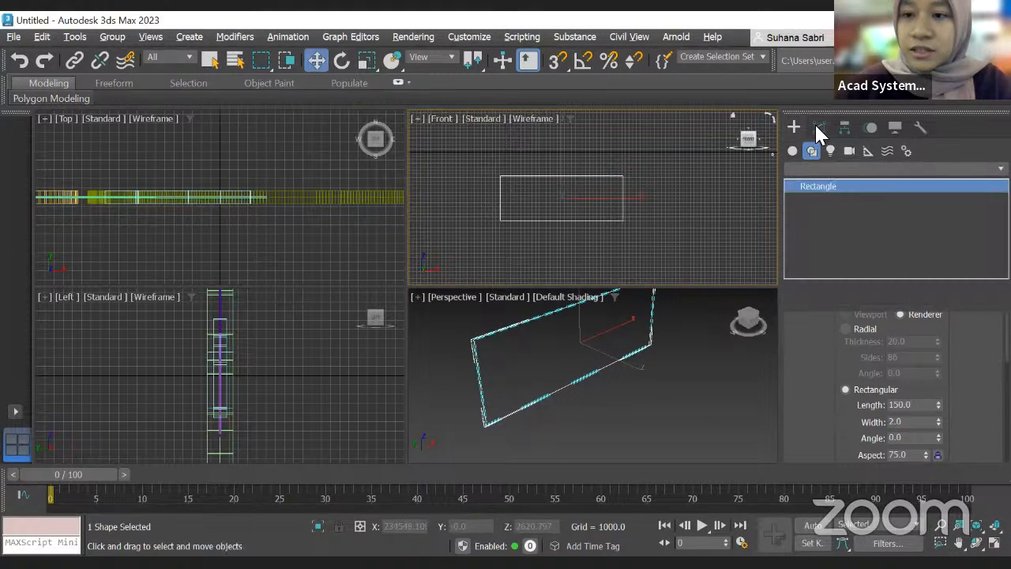
pyautogui.rightClick(805, 190)
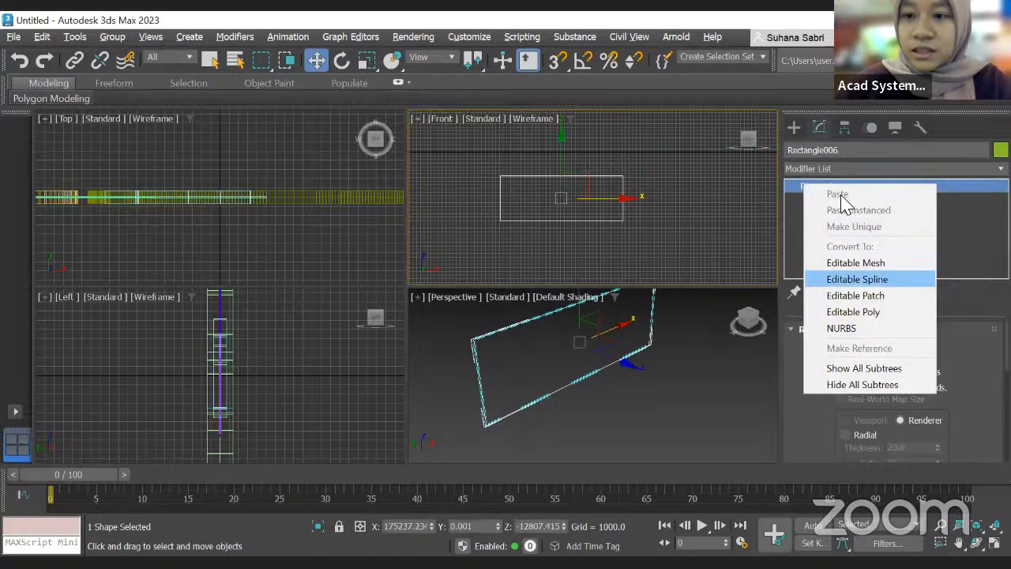
pyautogui.click(853, 279)
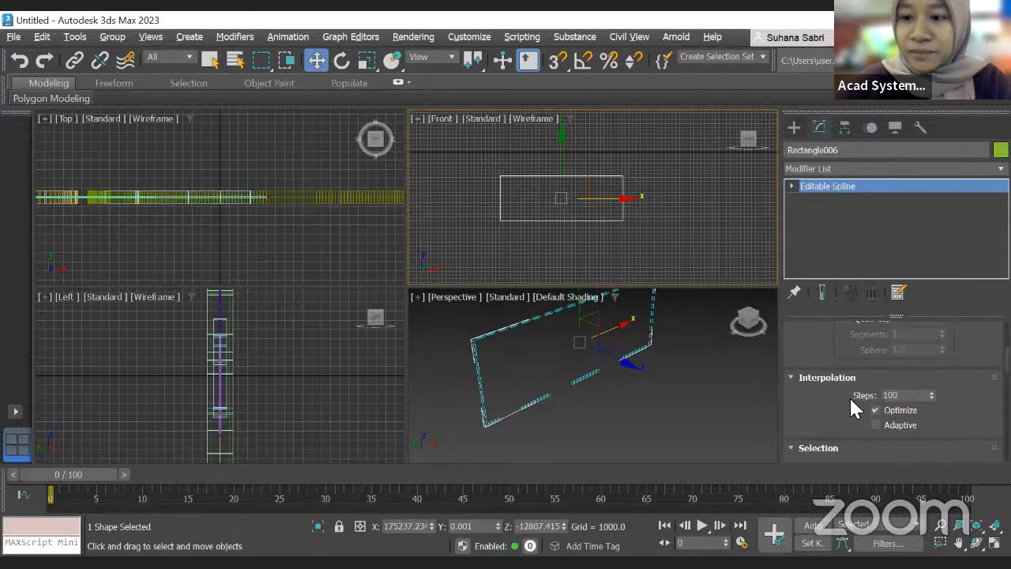
# Step: Inspect the converted rectangle and its rendering settings in the Perspective viewport
pyautogui.scroll(8, 852, 379)
pyautogui.scroll(2, 861, 369)
pyautogui.scroll(3, 469, 379)
pyautogui.scroll(-2, 495, 365)
pyautogui.scroll(2, 494, 365)
pyautogui.moveTo(641, 329); pyautogui.dragTo(608, 371, button='middle')
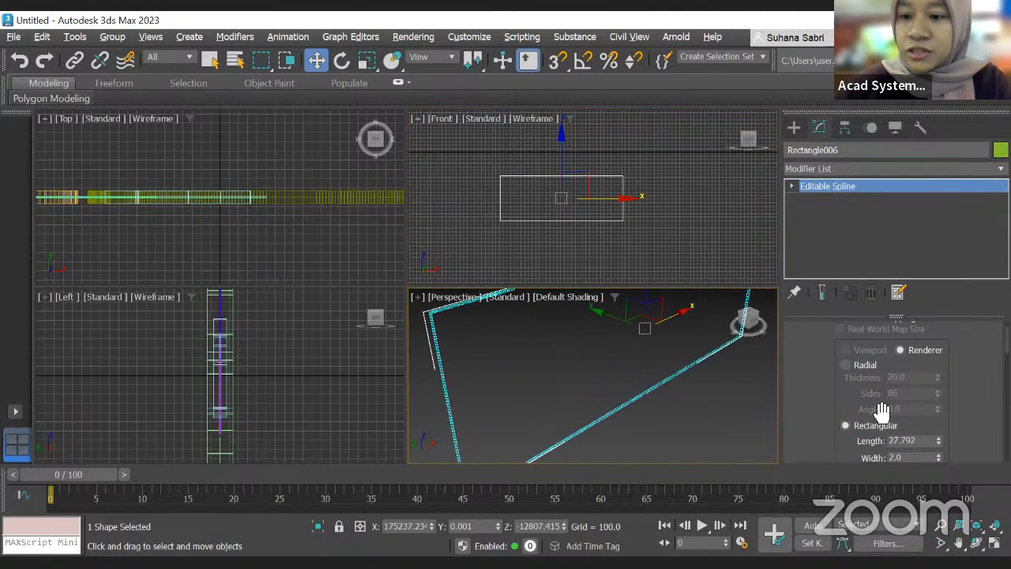
pyautogui.moveTo(931, 442); pyautogui.dragTo(878, 440)
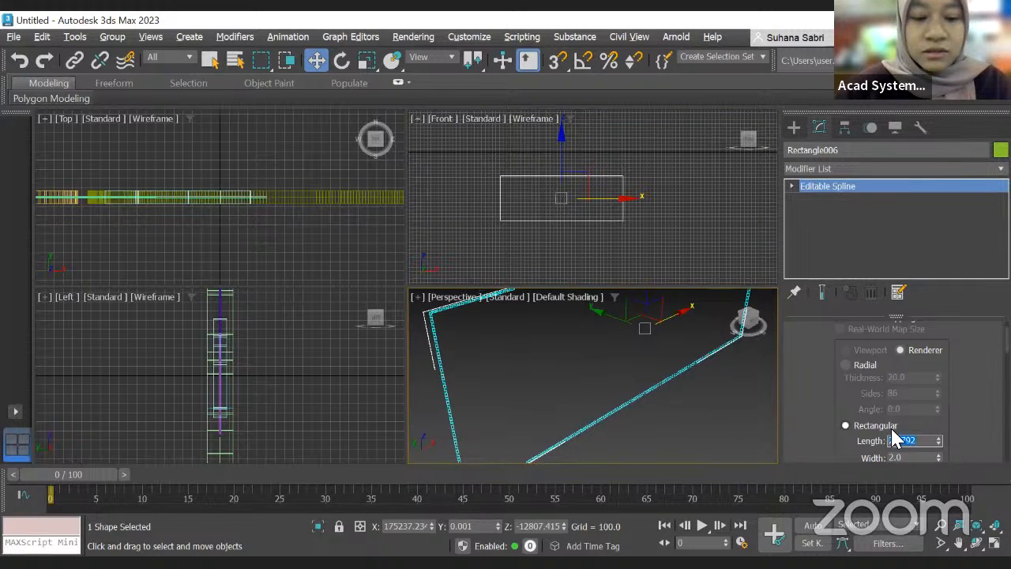
pyautogui.scroll(-2, 662, 245)
pyautogui.click(661, 243)
pyautogui.scroll(3, 660, 244)
pyautogui.scroll(-1, 640, 222)
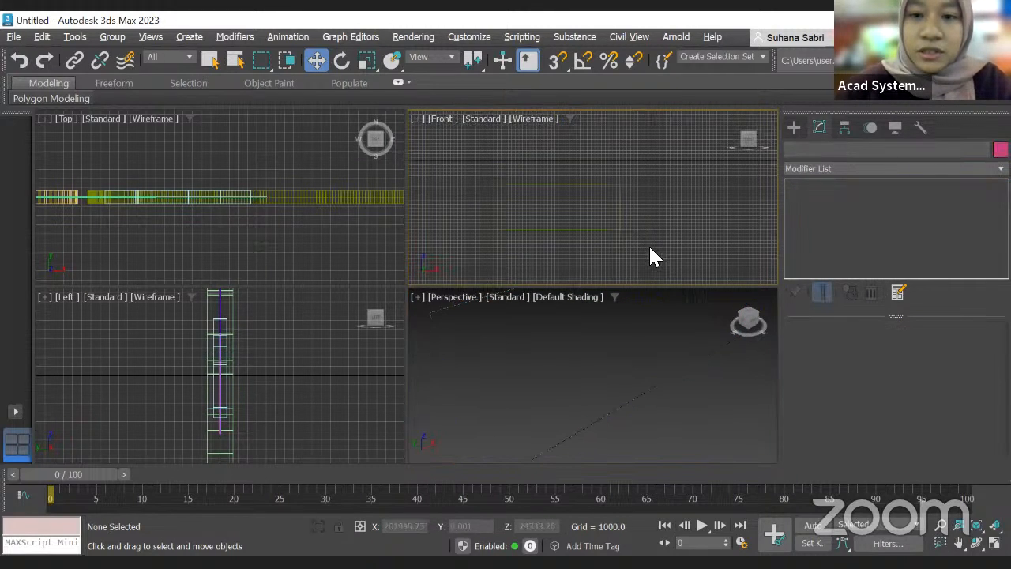
pyautogui.click(637, 179)
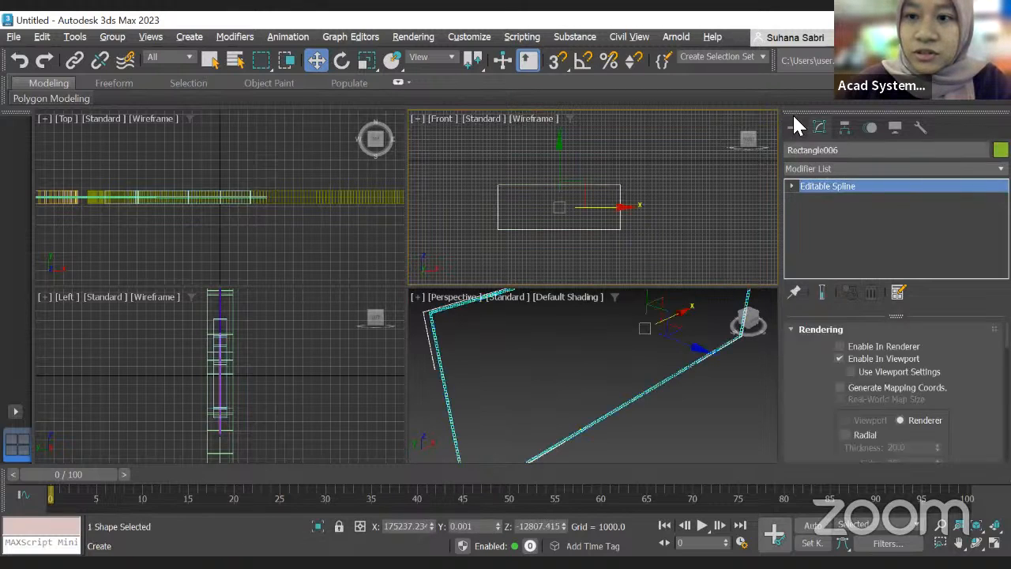
# Step: Enter the rectangle's Vertex sub-object level and select all of its vertices
pyautogui.click(794, 125)
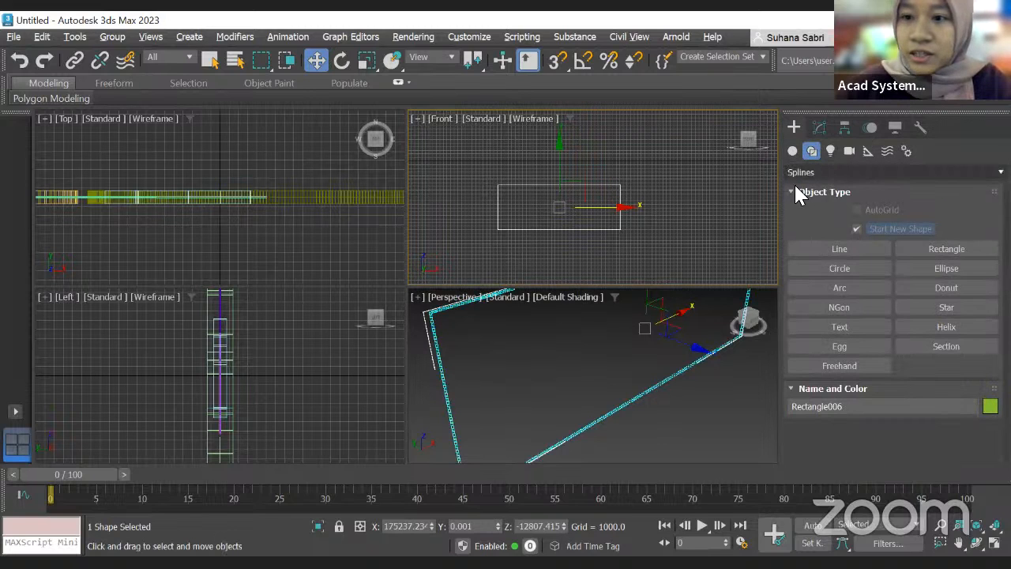
pyautogui.click(819, 127)
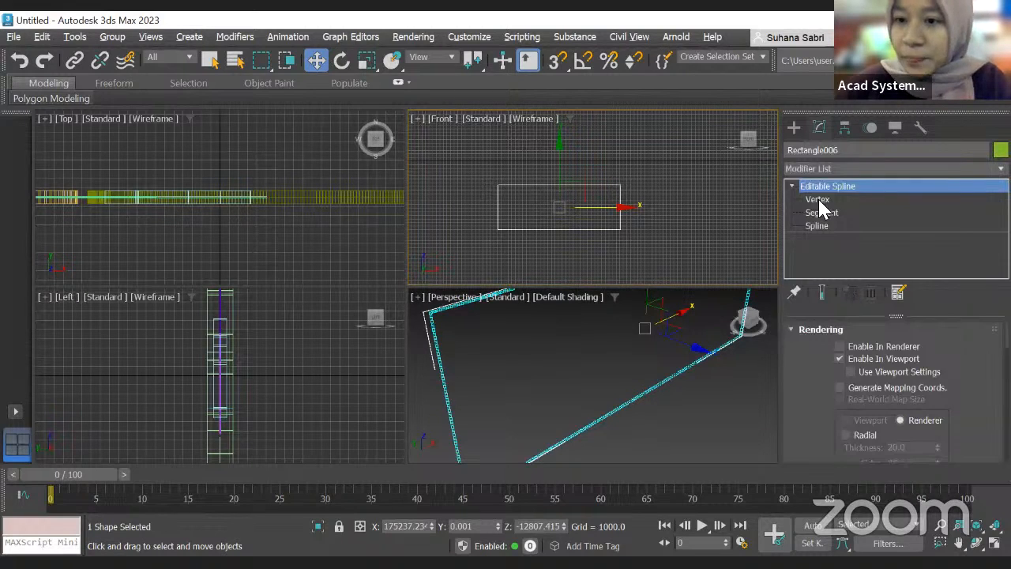
pyautogui.click(819, 202)
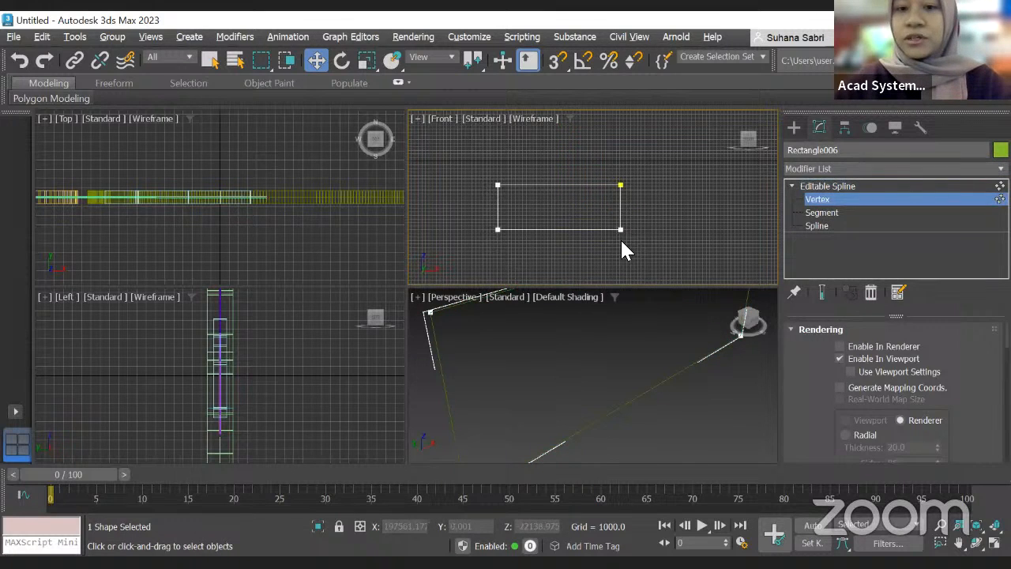
pyautogui.moveTo(646, 231); pyautogui.dragTo(507, 197, button='middle')
pyautogui.hotkey('ctrl', 'a')
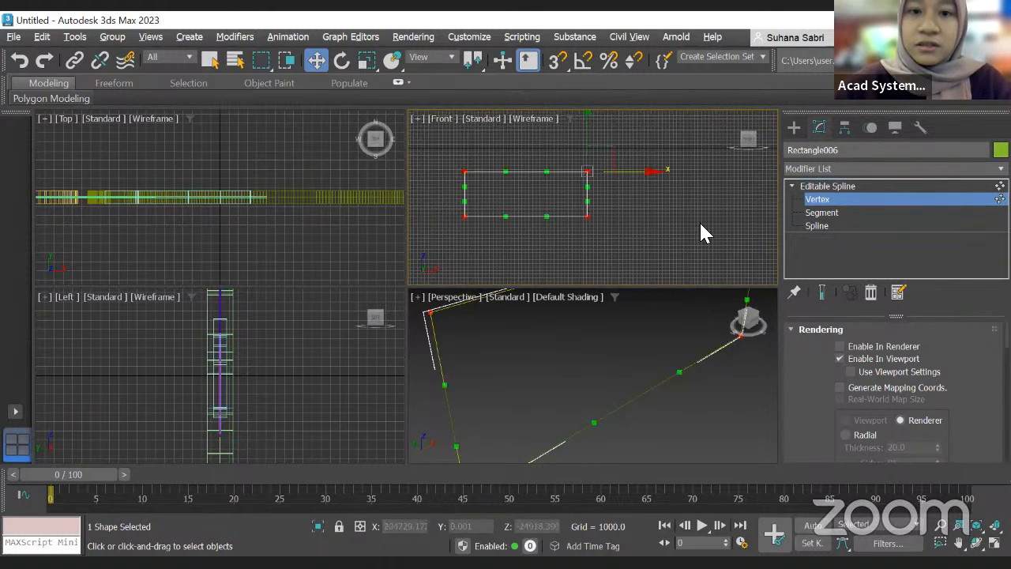
# Step: Try to fillet the selected corner vertices with the Fillet spinner
pyautogui.scroll(-6, 928, 424)
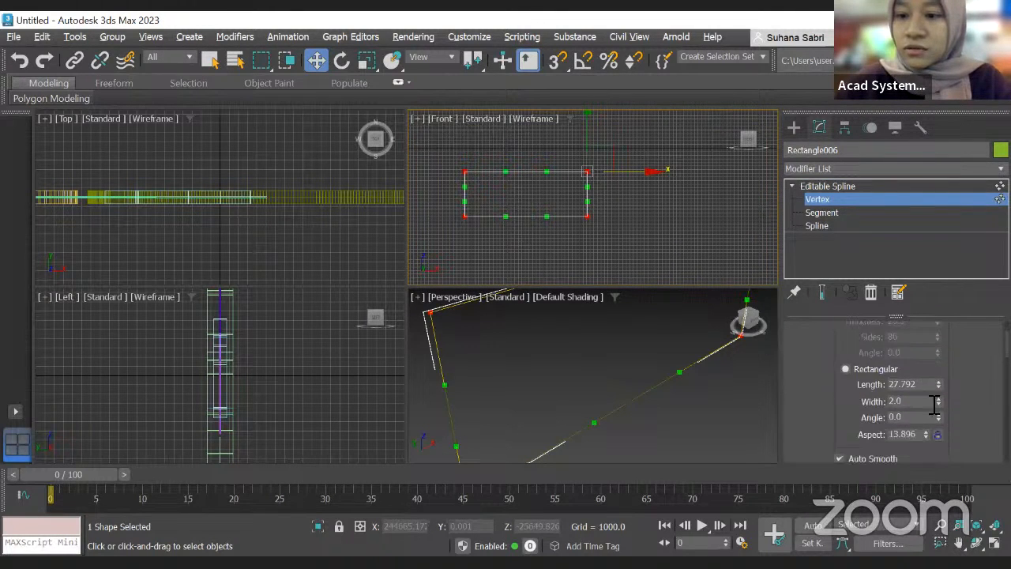
pyautogui.scroll(-8, 935, 399)
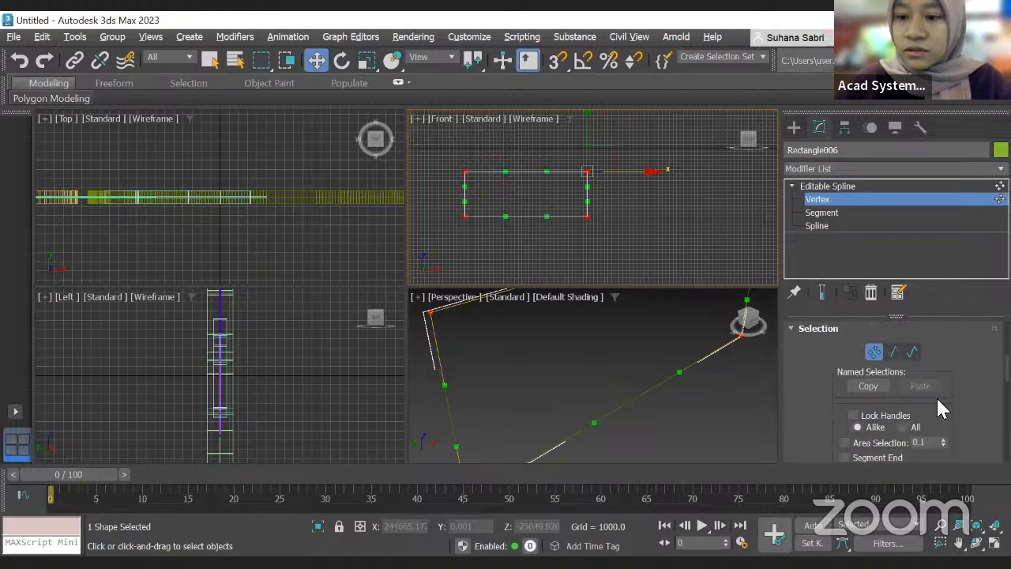
pyautogui.scroll(-8, 939, 400)
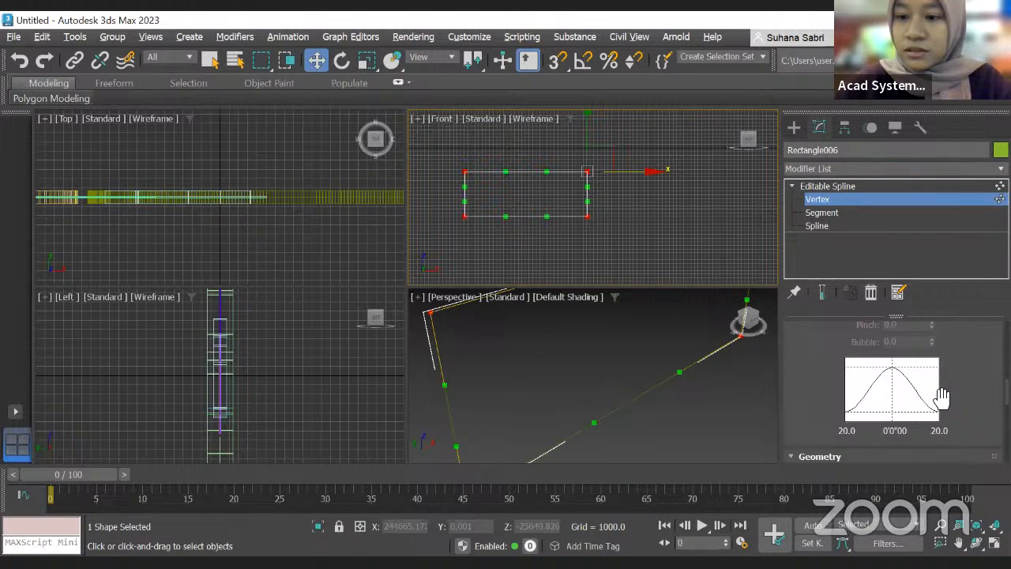
pyautogui.scroll(-1, 944, 401)
pyautogui.scroll(-10, 829, 390)
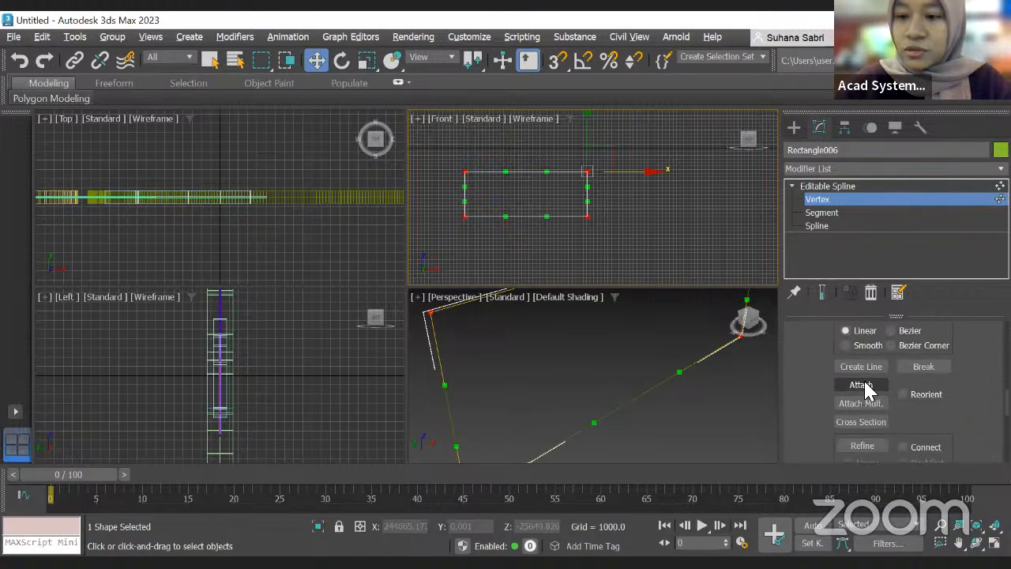
pyautogui.scroll(-7, 901, 391)
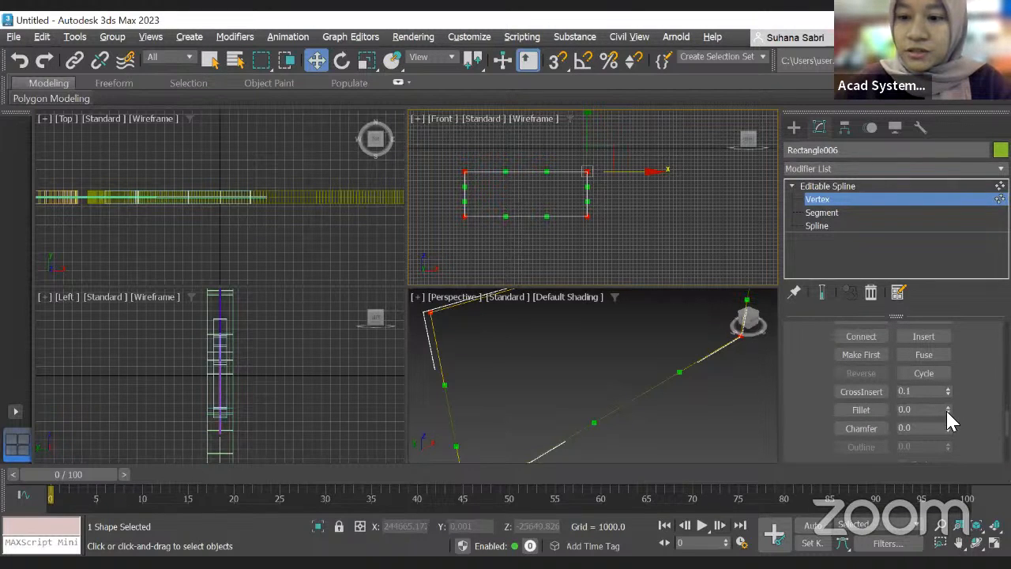
pyautogui.moveTo(947, 411); pyautogui.dragTo(959, 228)
# Step: Try to fillet the selected vertices by entering a Fillet value of 50
pyautogui.scroll(4, 567, 195)
pyautogui.scroll(-2, 568, 195)
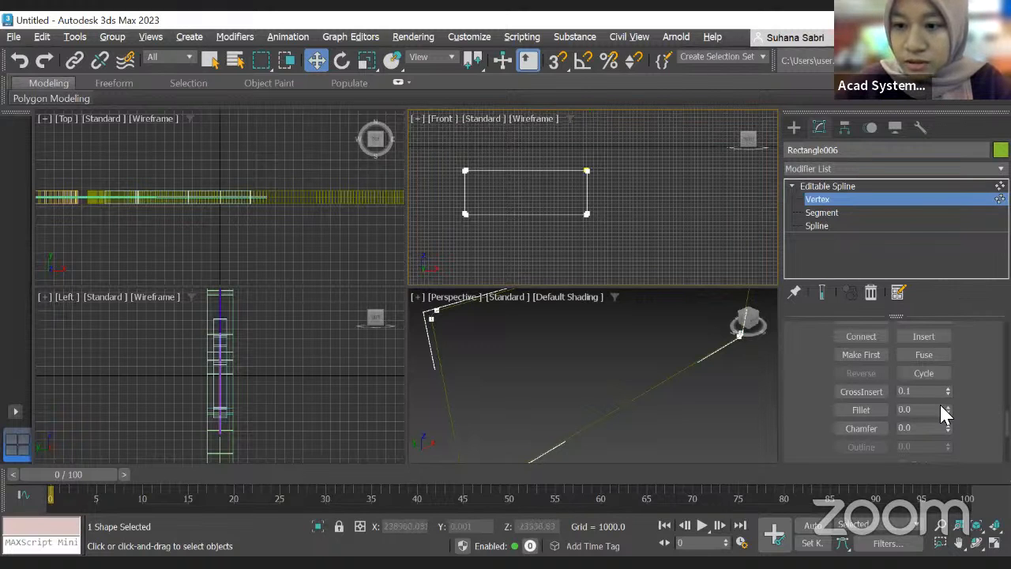
pyautogui.scroll(2, 557, 201)
pyautogui.scroll(-2, 556, 204)
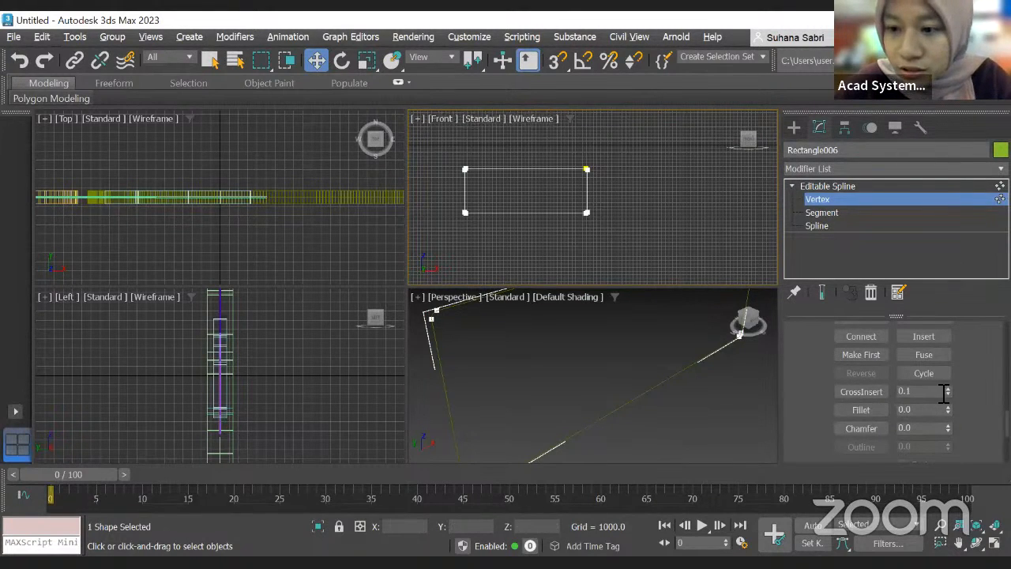
pyautogui.moveTo(931, 414); pyautogui.dragTo(897, 416)
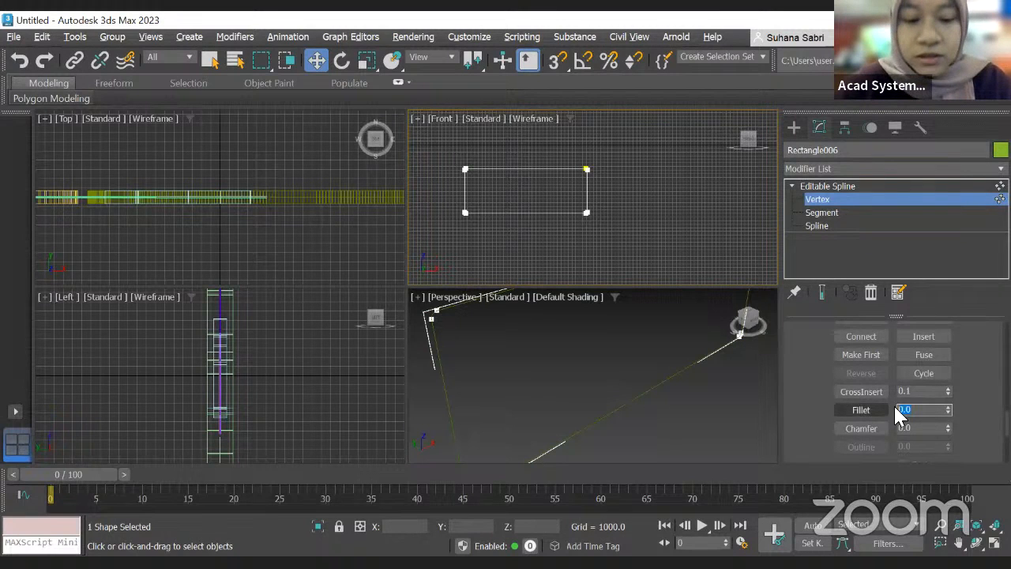
pyautogui.write('50')
pyautogui.press('Return')
# Step: Select all of the rectangle's vertices and delete them
pyautogui.scroll(3, 527, 245)
pyautogui.scroll(2, 623, 204)
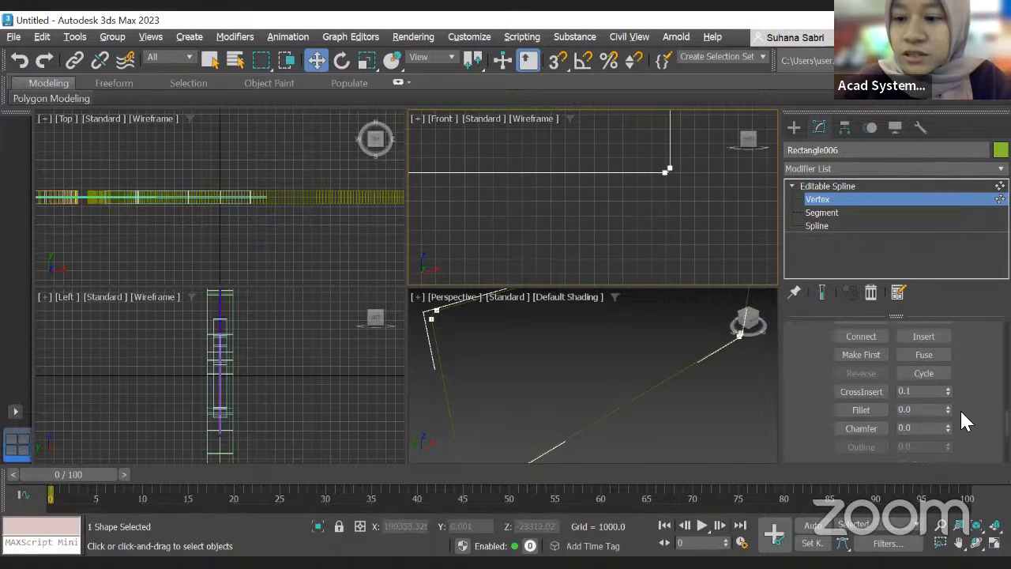
pyautogui.scroll(-5, 643, 194)
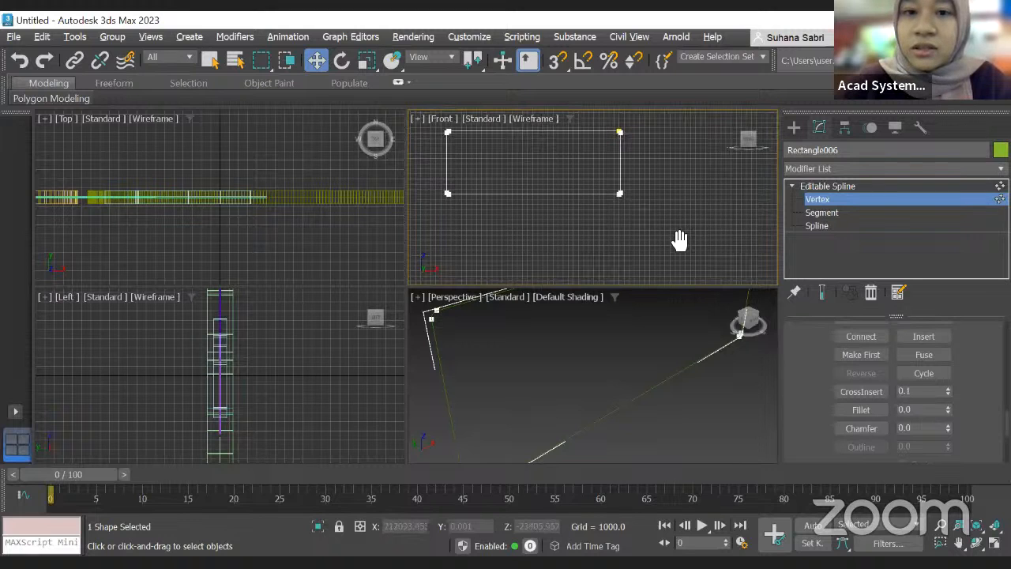
pyautogui.moveTo(680, 241); pyautogui.dragTo(725, 274, button='middle')
pyautogui.moveTo(448, 144); pyautogui.dragTo(696, 263)
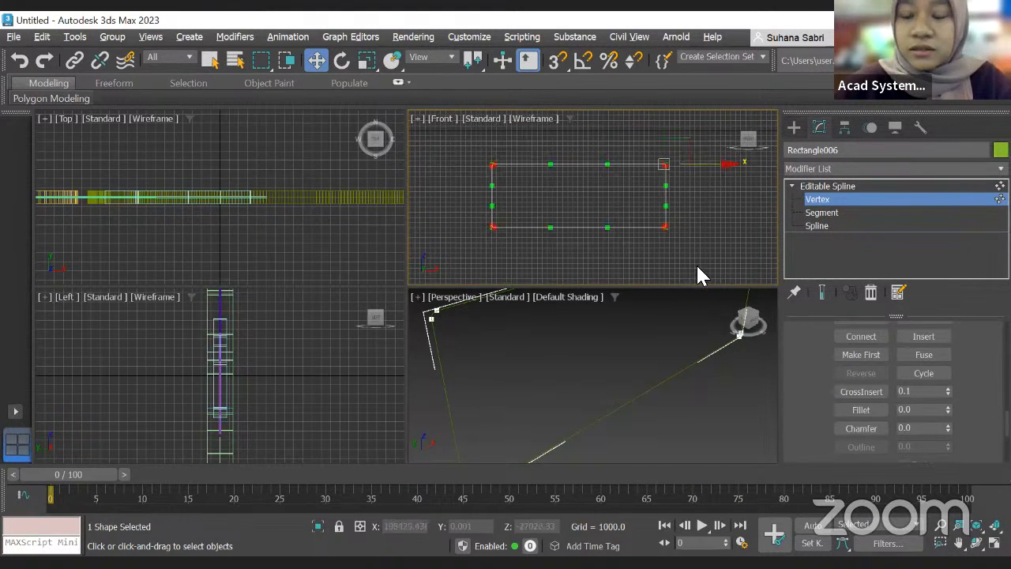
pyautogui.press('Delete')
# Step: Draw a new small rectangle in the Front viewport with the Rectangle tool
pyautogui.click(794, 129)
pyautogui.click(924, 248)
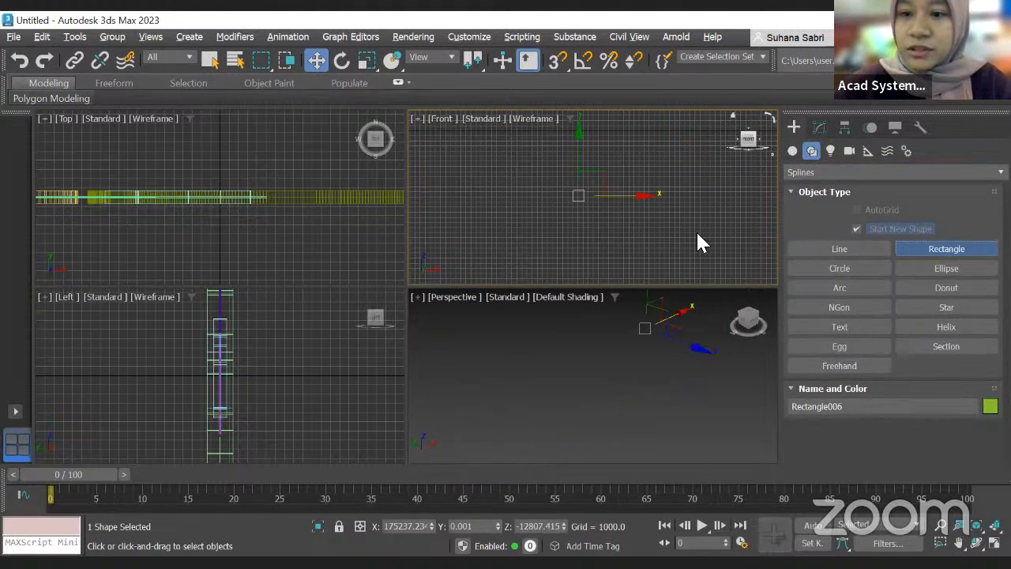
pyautogui.moveTo(496, 202); pyautogui.dragTo(515, 207)
pyautogui.moveTo(572, 228); pyautogui.dragTo(573, 226)
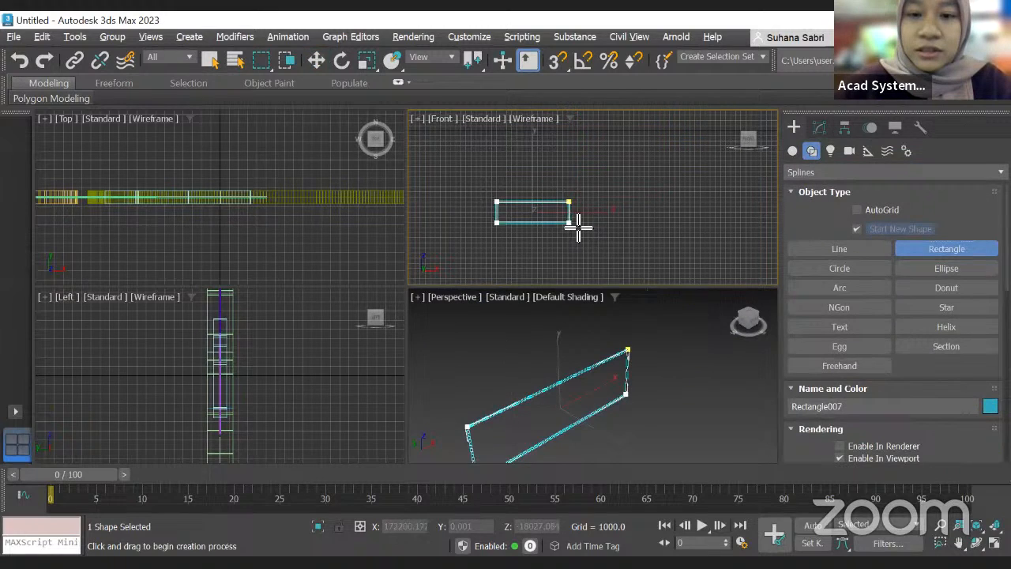
pyautogui.scroll(2, 575, 226)
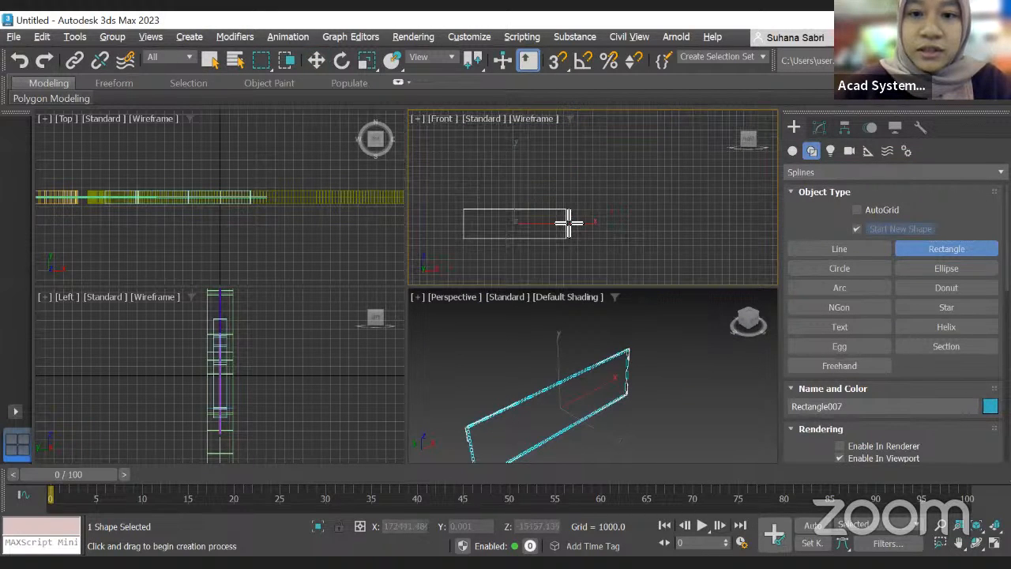
# Step: Switch to the Move tool and convert the new rectangle to an Editable Spline
pyautogui.press('w')
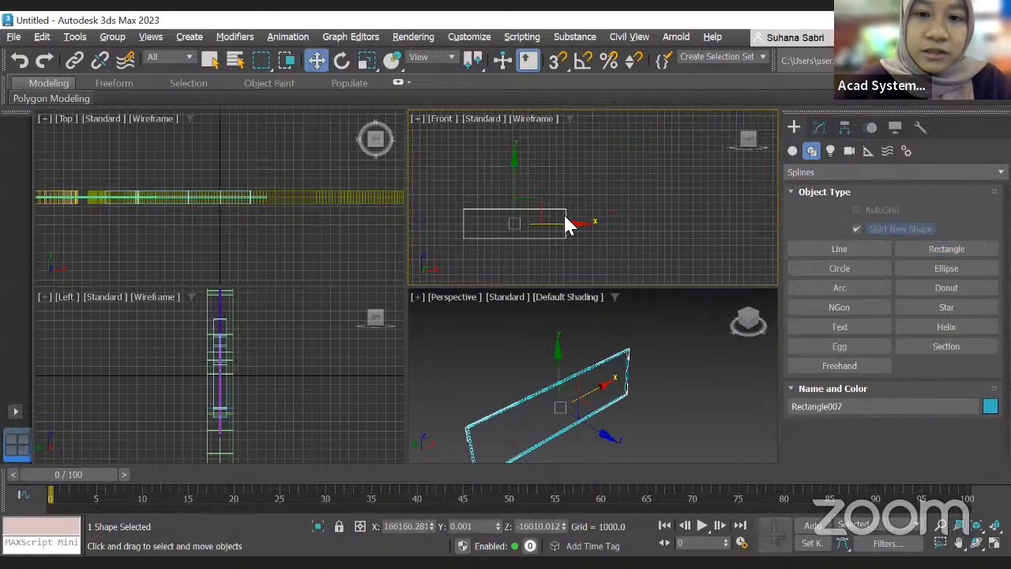
pyautogui.rightClick(567, 218)
pyautogui.click(708, 413)
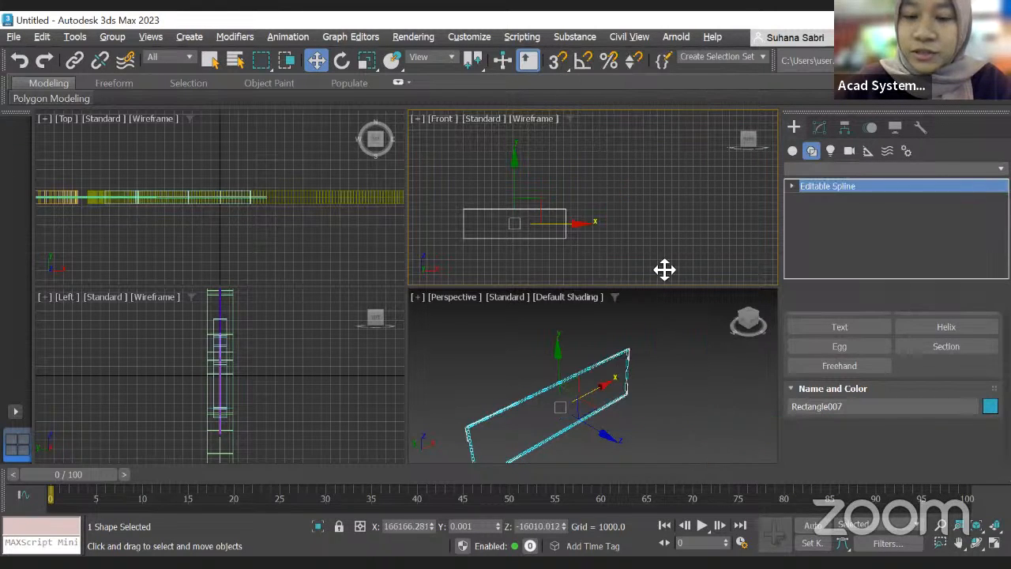
# Step: Enter the new rectangle's Vertex sub-object level and select all of its vertices
pyautogui.click(789, 186)
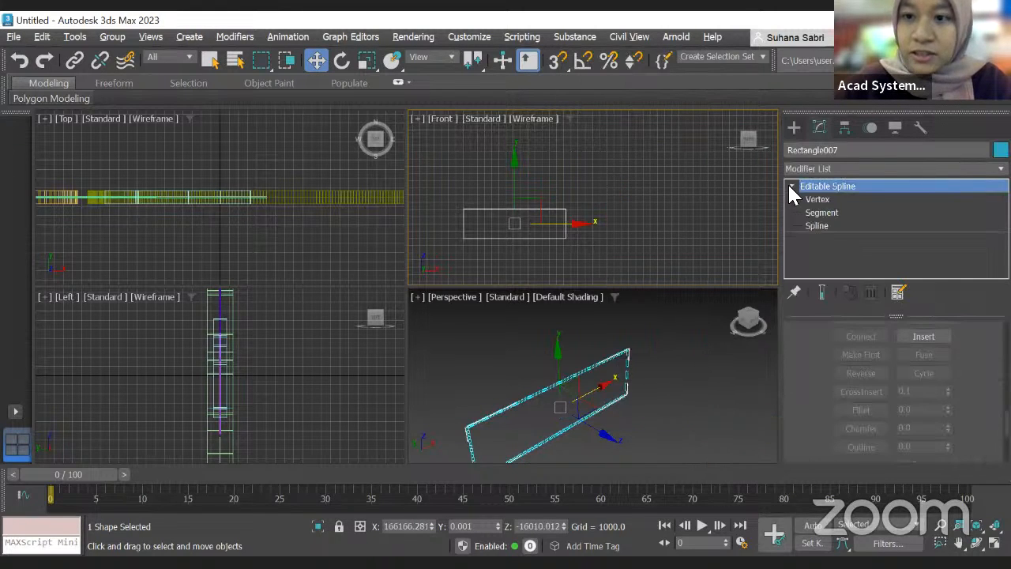
pyautogui.click(810, 199)
pyautogui.moveTo(541, 209); pyautogui.dragTo(613, 194, button='middle')
pyautogui.scroll(2, 614, 192)
pyautogui.moveTo(475, 171); pyautogui.dragTo(686, 266)
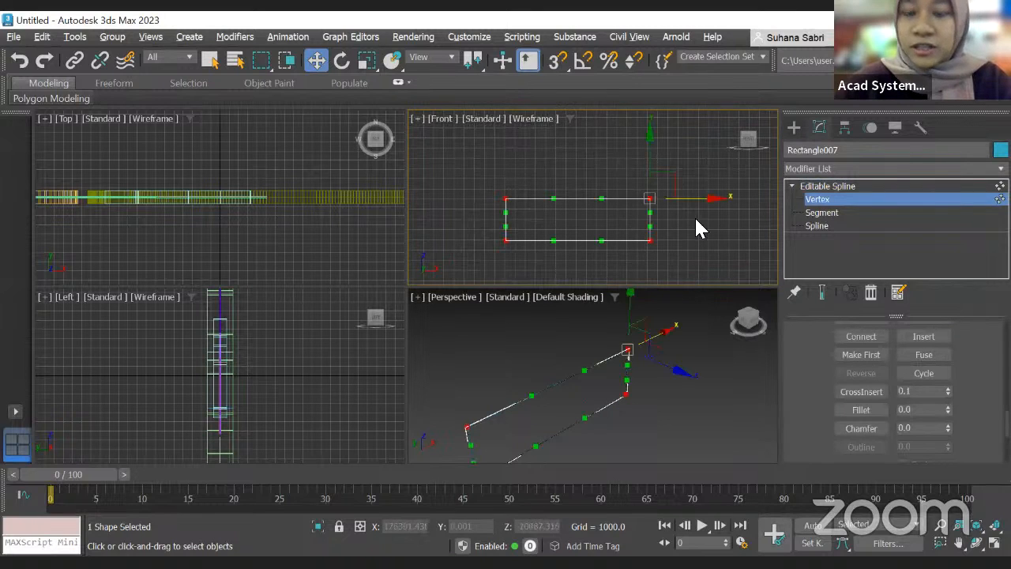
# Step: Round the selected corners slightly with the Fillet spinner and reset the spinner
pyautogui.scroll(-3, 885, 361)
pyautogui.scroll(1, 885, 362)
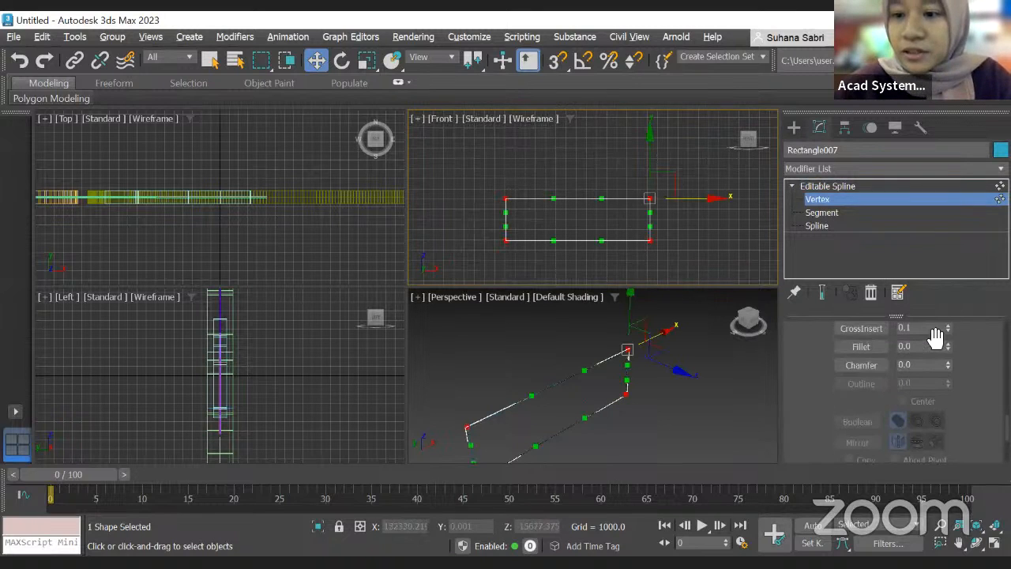
pyautogui.moveTo(949, 344); pyautogui.dragTo(938, 95)
pyautogui.rightClick(947, 346)
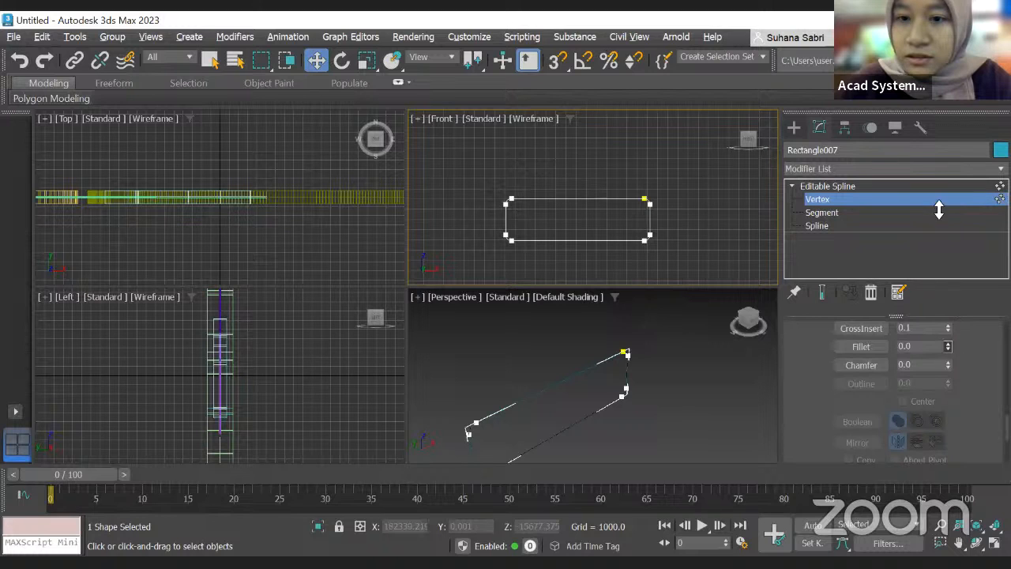
# Step: Activate Fillet, select all vertices again and fillet the corners with a value of 355.0
pyautogui.scroll(2, 632, 215)
pyautogui.scroll(4, 664, 192)
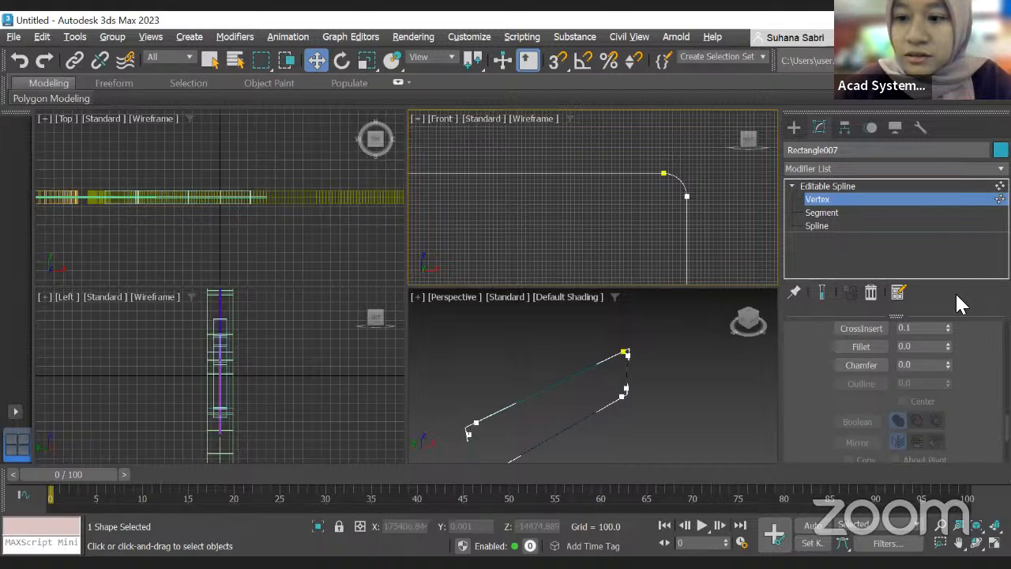
pyautogui.click(882, 352)
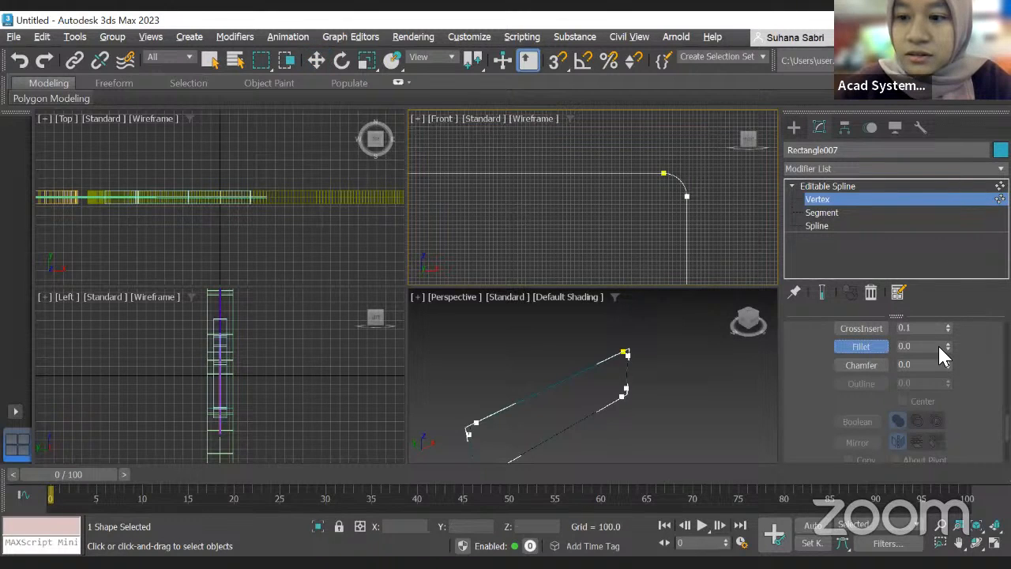
pyautogui.scroll(-5, 666, 192)
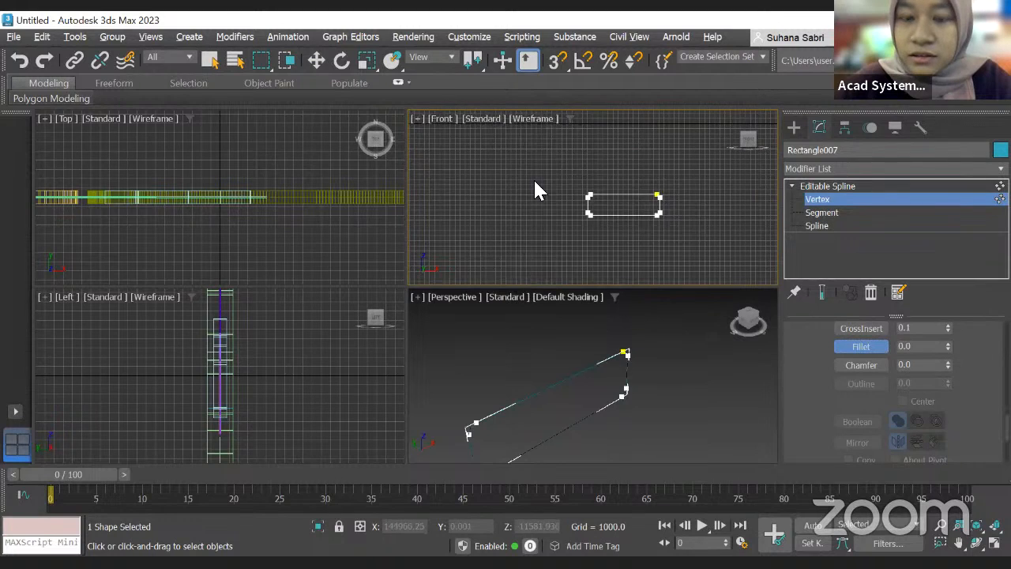
pyautogui.hotkey('ctrl', 'a')
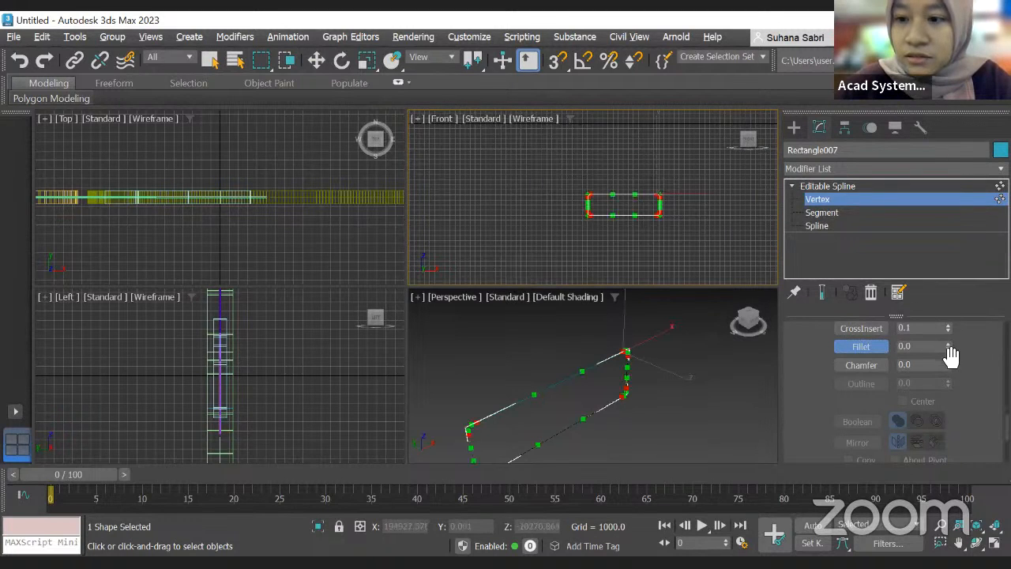
pyautogui.moveTo(948, 346); pyautogui.dragTo(959, 178)
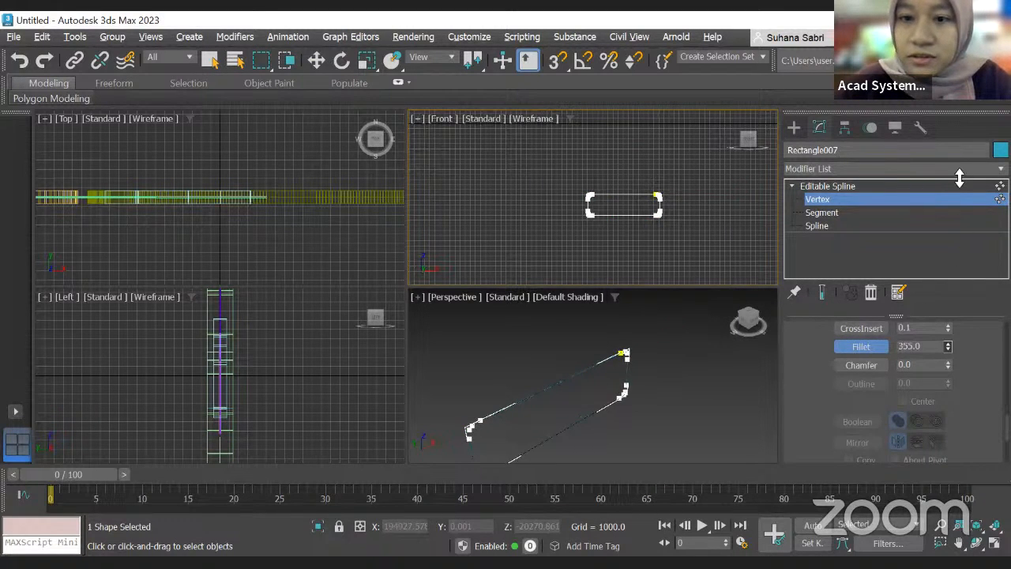
pyautogui.scroll(4, 656, 230)
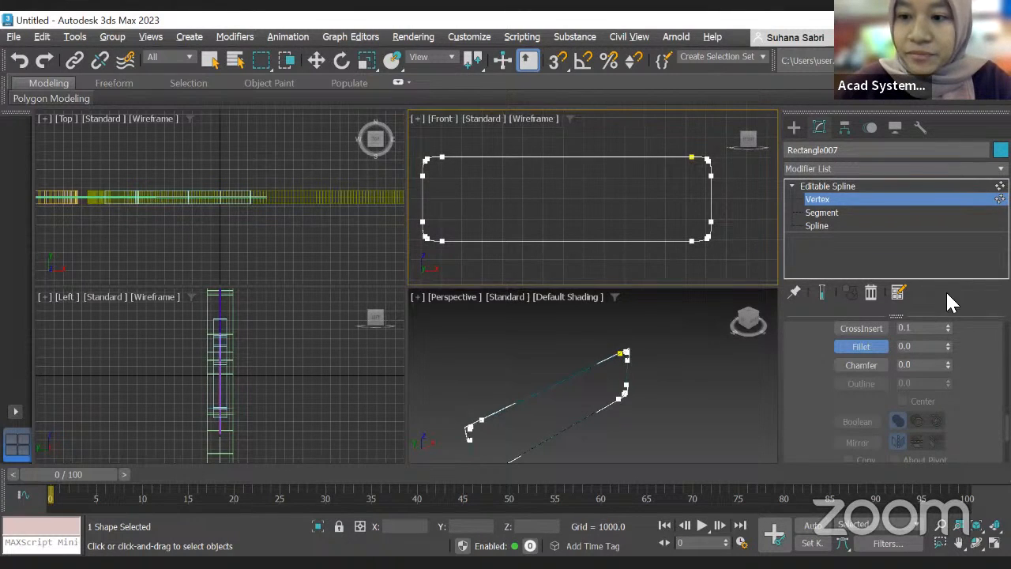
pyautogui.scroll(-3, 553, 153)
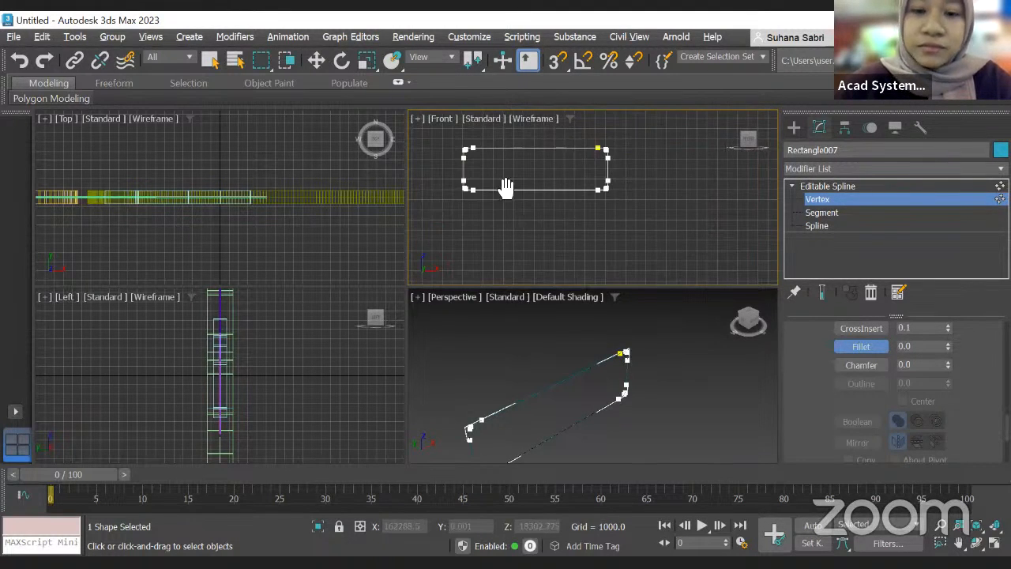
pyautogui.moveTo(505, 184); pyautogui.dragTo(570, 188, button='middle')
pyautogui.scroll(10, 879, 340)
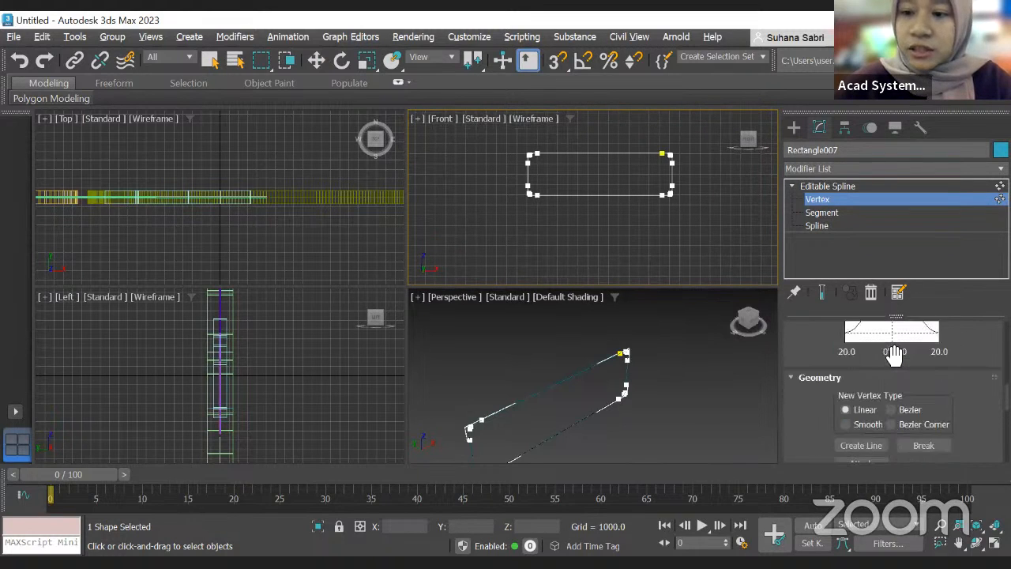
pyautogui.scroll(2, 893, 347)
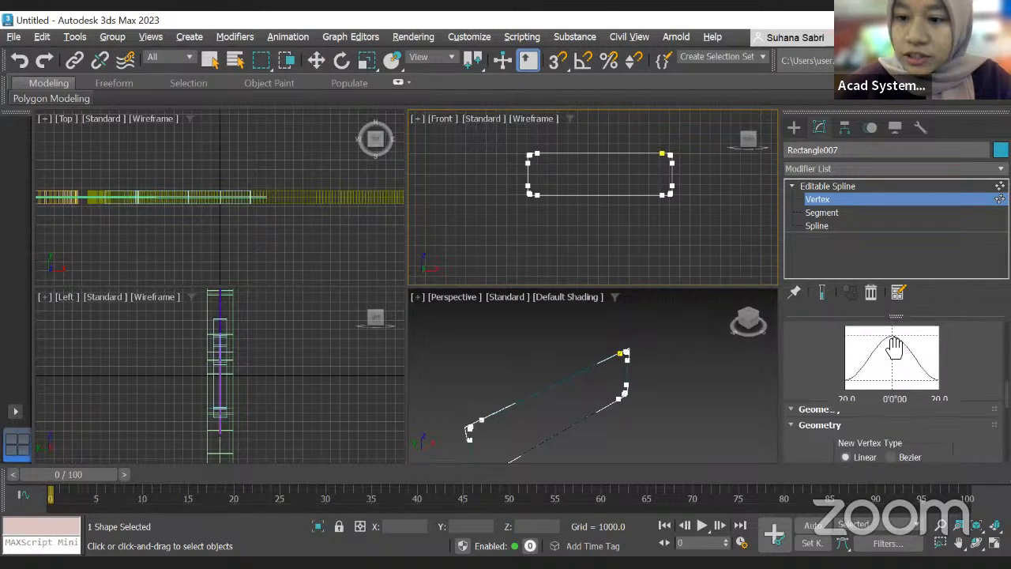
# Step: Raise the spline's rectangular rendering Length with its spinner and by entering 200
pyautogui.scroll(15, 893, 347)
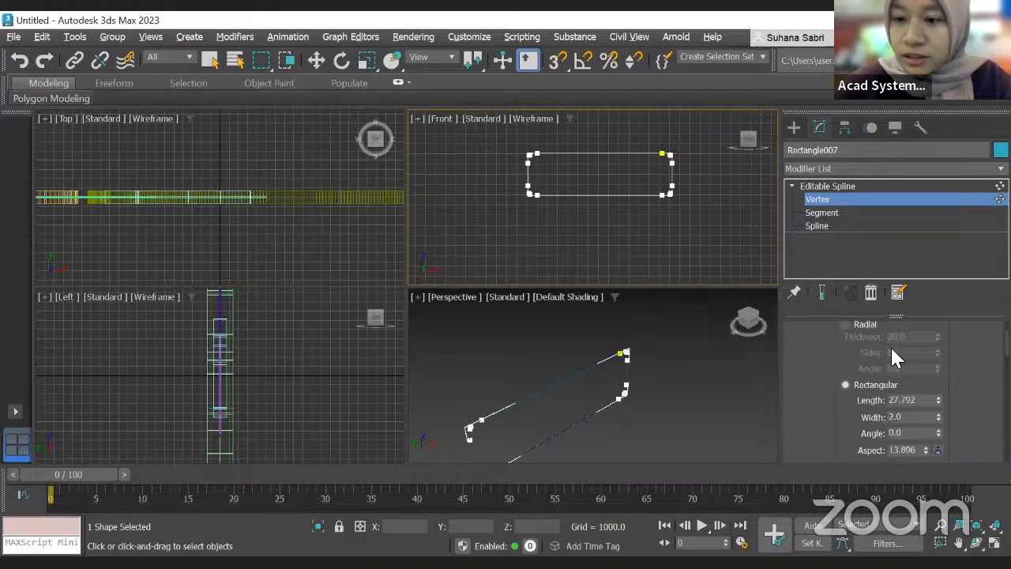
pyautogui.moveTo(937, 401); pyautogui.dragTo(949, 253)
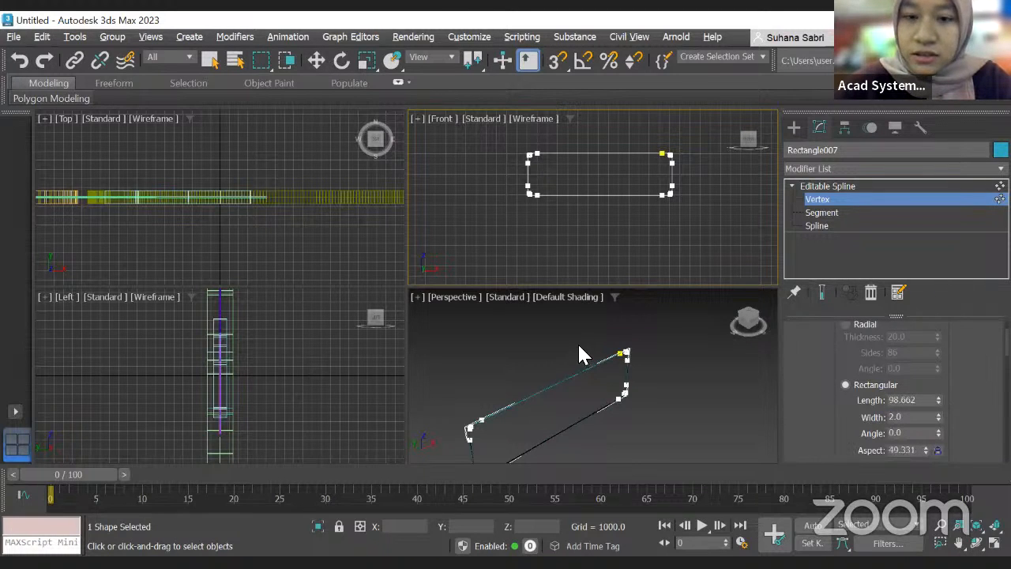
pyautogui.scroll(10, 531, 199)
pyautogui.scroll(5, 481, 387)
pyautogui.scroll(-4, 509, 371)
pyautogui.scroll(8, 571, 365)
pyautogui.moveTo(549, 356); pyautogui.dragTo(414, 357, button='middle')
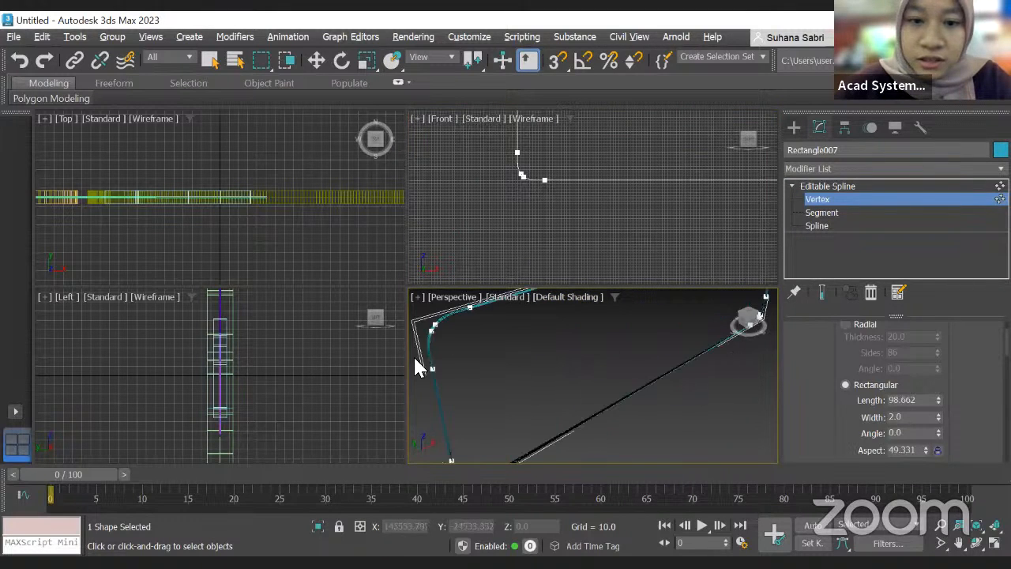
pyautogui.scroll(5, 417, 367)
pyautogui.doubleClick(909, 398)
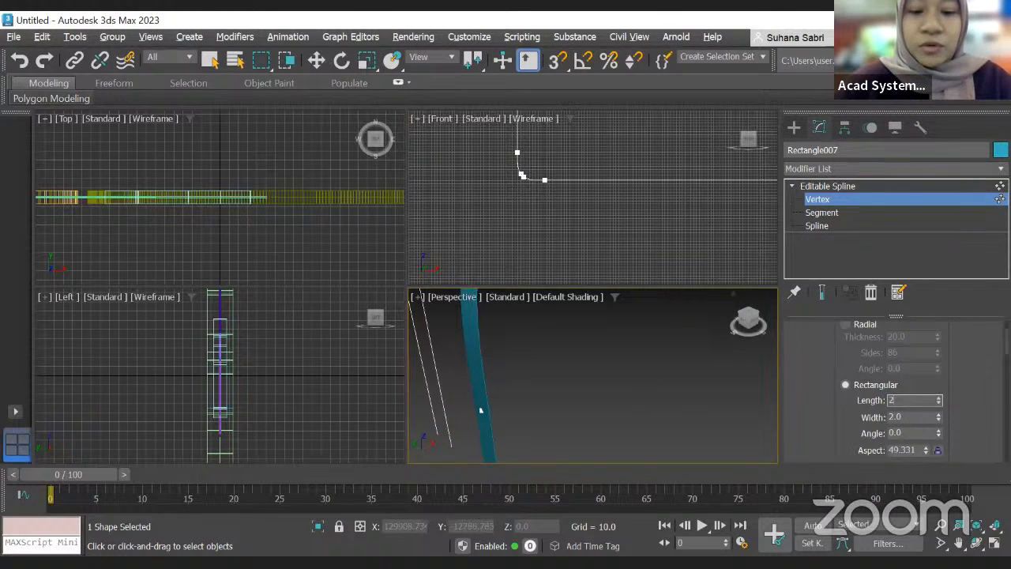
pyautogui.write('200')
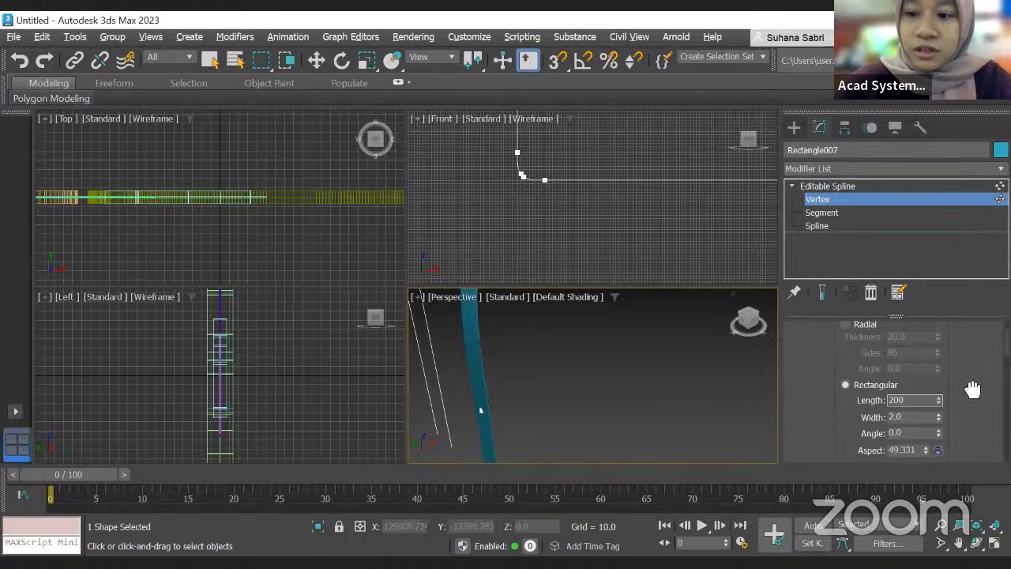
pyautogui.press('Return')
# Step: Set the rectangular rendering Length of the spline to 2000
pyautogui.scroll(-10, 517, 351)
pyautogui.scroll(10, 519, 356)
pyautogui.moveTo(902, 402); pyautogui.dragTo(831, 402)
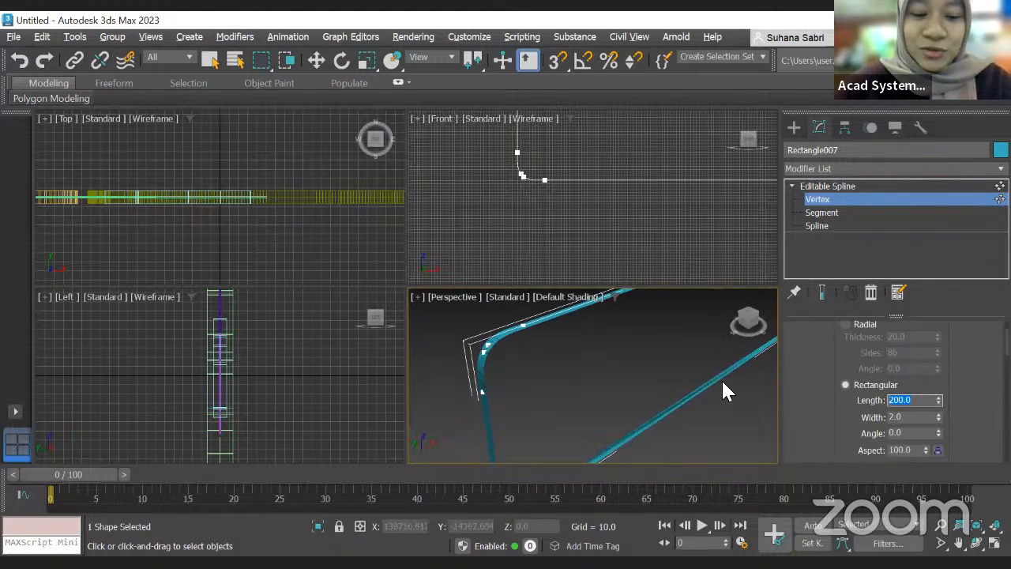
pyautogui.write('200')
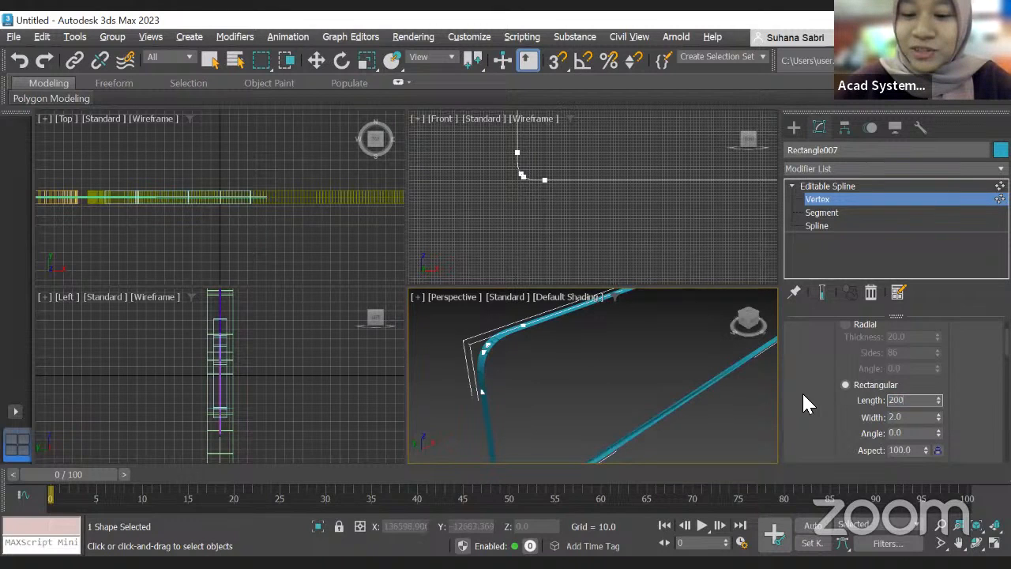
pyautogui.write('0')
pyautogui.press('Return')
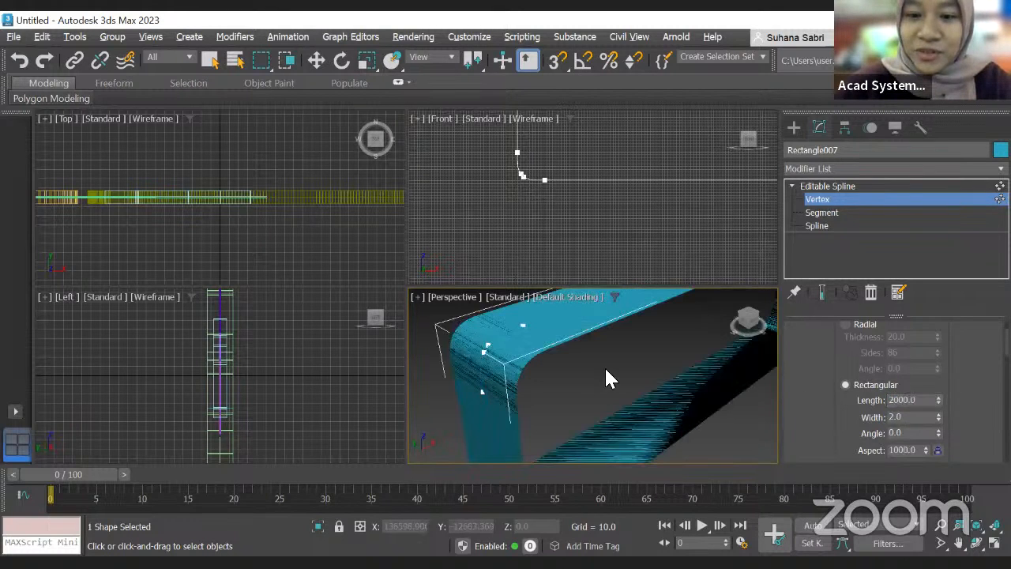
pyautogui.scroll(-10, 649, 372)
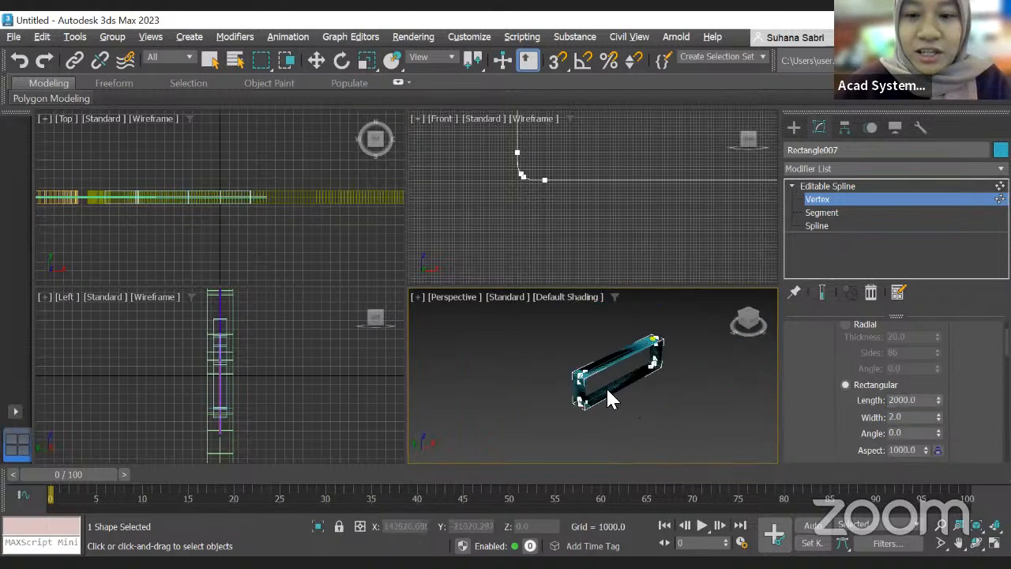
pyautogui.scroll(4, 643, 427)
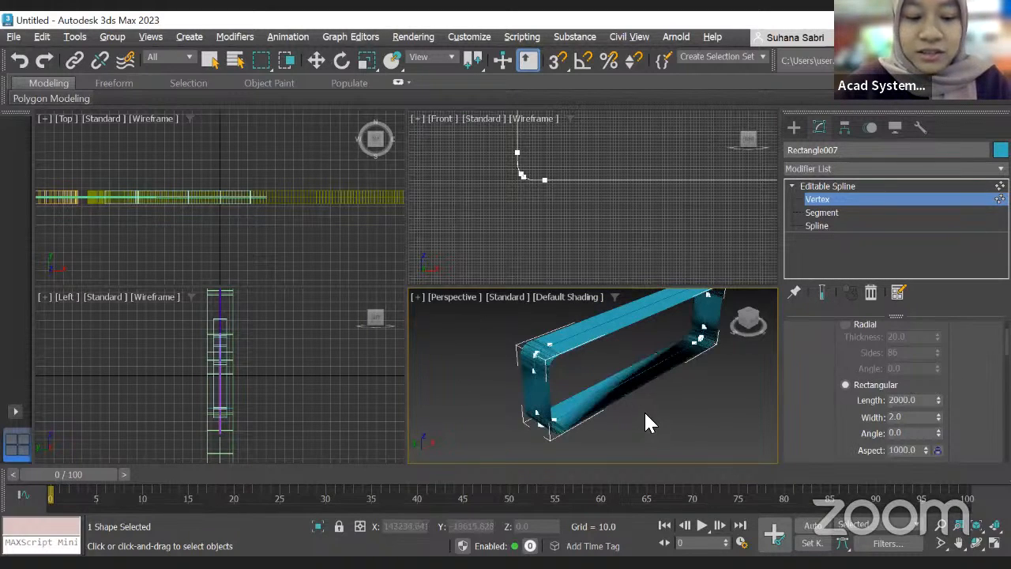
pyautogui.moveTo(645, 407)
pyautogui.keyDown('alt'); pyautogui.mouseDown(button='middle')
pyautogui.moveTo(577, 387)
pyautogui.moveTo(653, 427)
pyautogui.mouseUp(button='middle'); pyautogui.keyUp('alt')
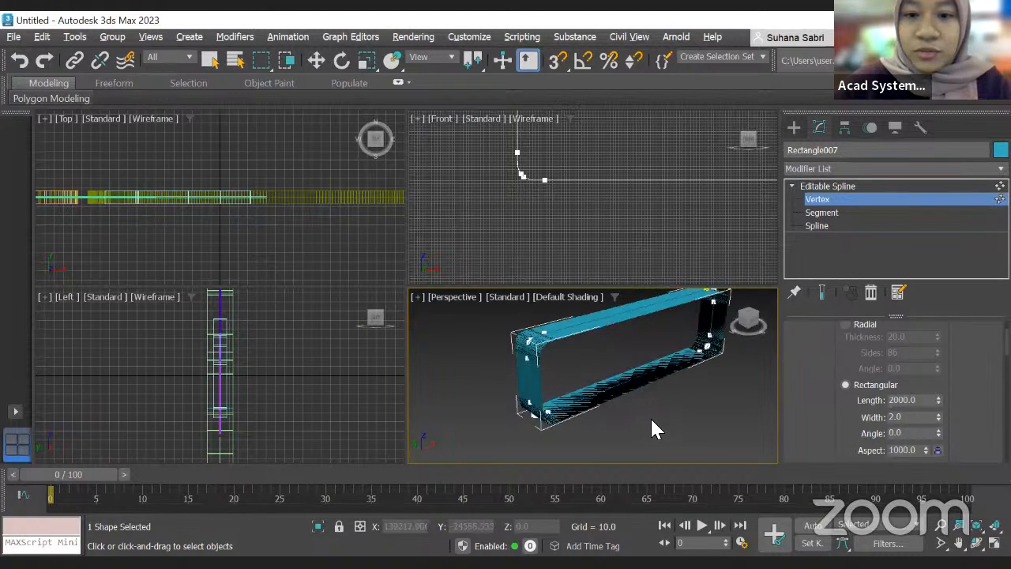
# Step: Set the rectangular rendering Length of the spline to 3000
pyautogui.doubleClick(922, 400)
pyautogui.write('3000')
pyautogui.press('Return')
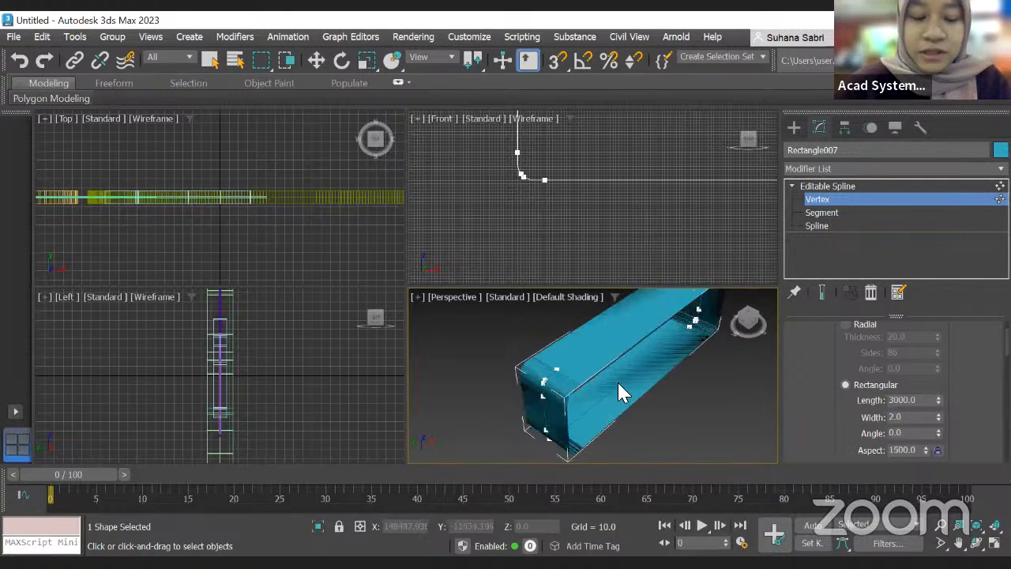
pyautogui.scroll(-5, 676, 398)
pyautogui.keyDown('alt'); pyautogui.moveTo(602, 346); pyautogui.dragTo(717, 398, button='middle'); pyautogui.keyUp('alt')
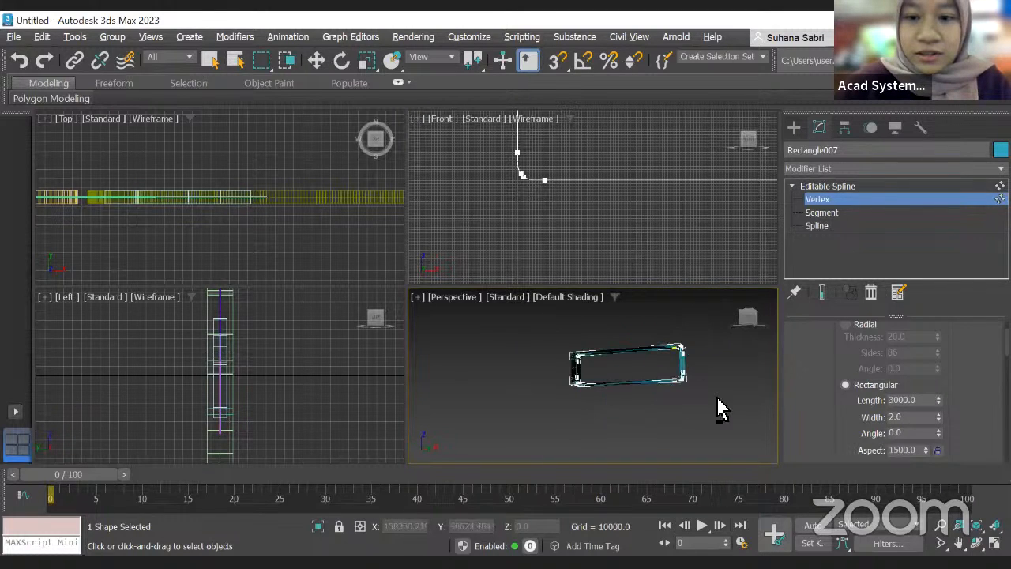
pyautogui.scroll(3, 644, 405)
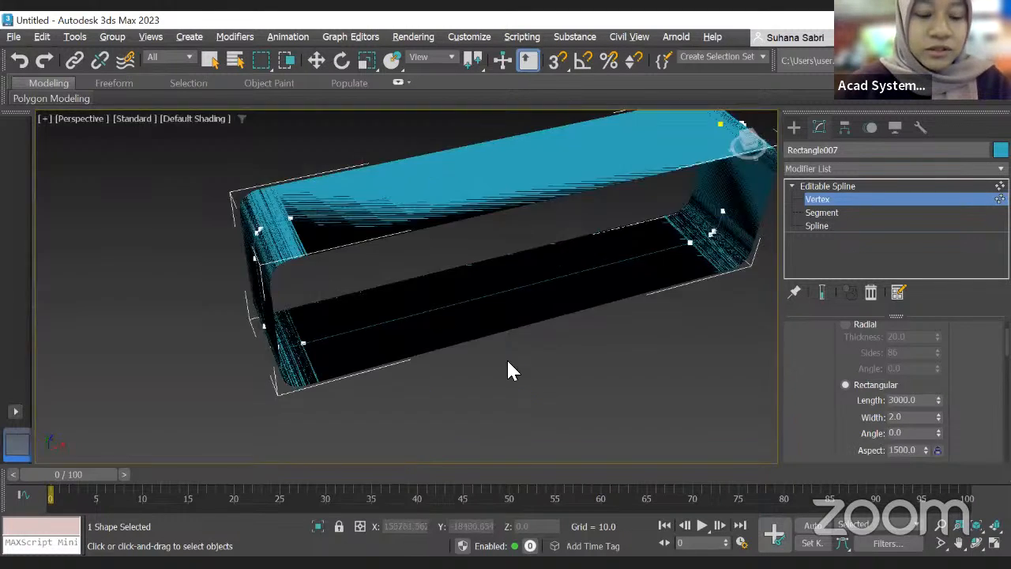
pyautogui.hotkey('alt', 'w')
pyautogui.keyDown('alt'); pyautogui.moveTo(528, 345); pyautogui.dragTo(506, 303, button='middle'); pyautogui.keyUp('alt')
pyautogui.keyDown('alt'); pyautogui.moveTo(499, 338); pyautogui.dragTo(453, 293, button='middle'); pyautogui.keyUp('alt')
pyautogui.keyDown('alt'); pyautogui.moveTo(582, 284); pyautogui.dragTo(582, 308, button='middle'); pyautogui.keyUp('alt')
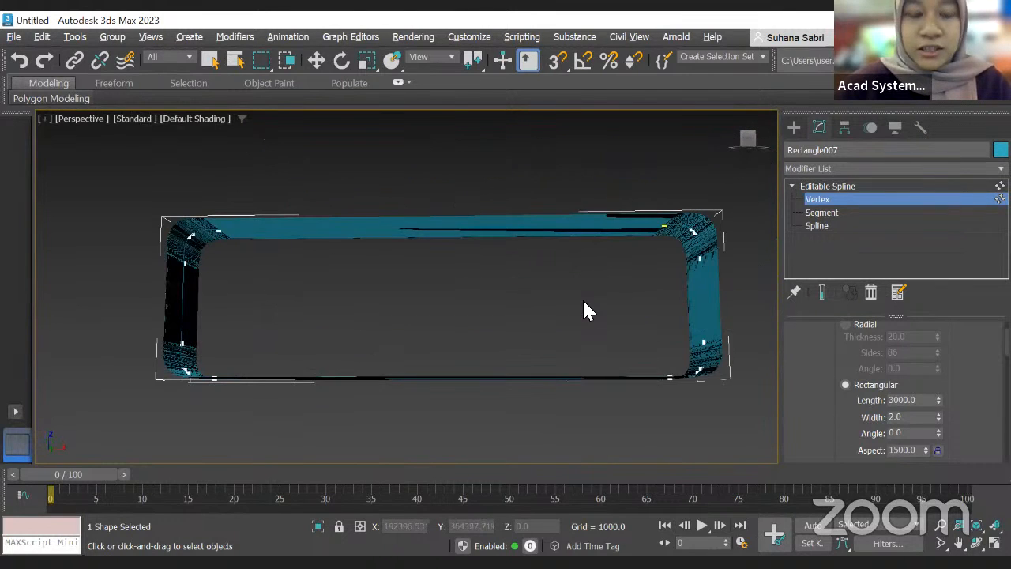
pyautogui.keyDown('alt'); pyautogui.moveTo(234, 255); pyautogui.dragTo(278, 284, button='middle'); pyautogui.keyUp('alt')
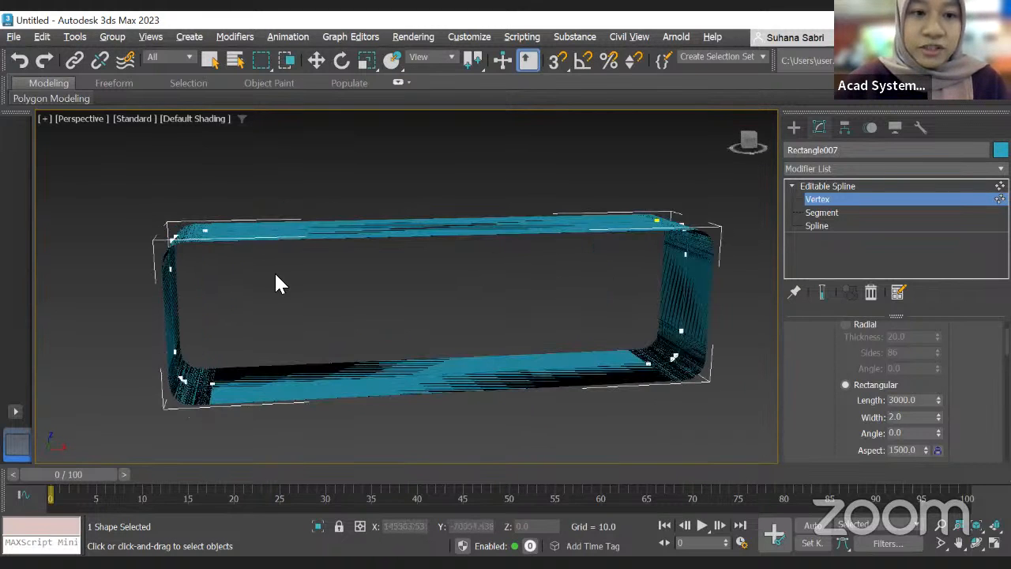
pyautogui.click(821, 169)
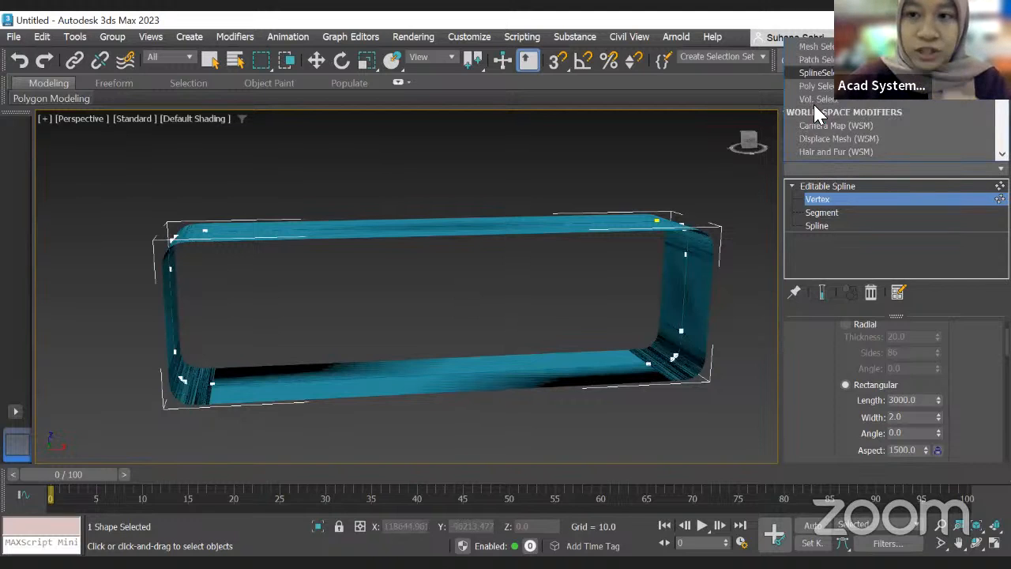
pyautogui.scroll(-4, 819, 113)
pyautogui.scroll(-1, 819, 115)
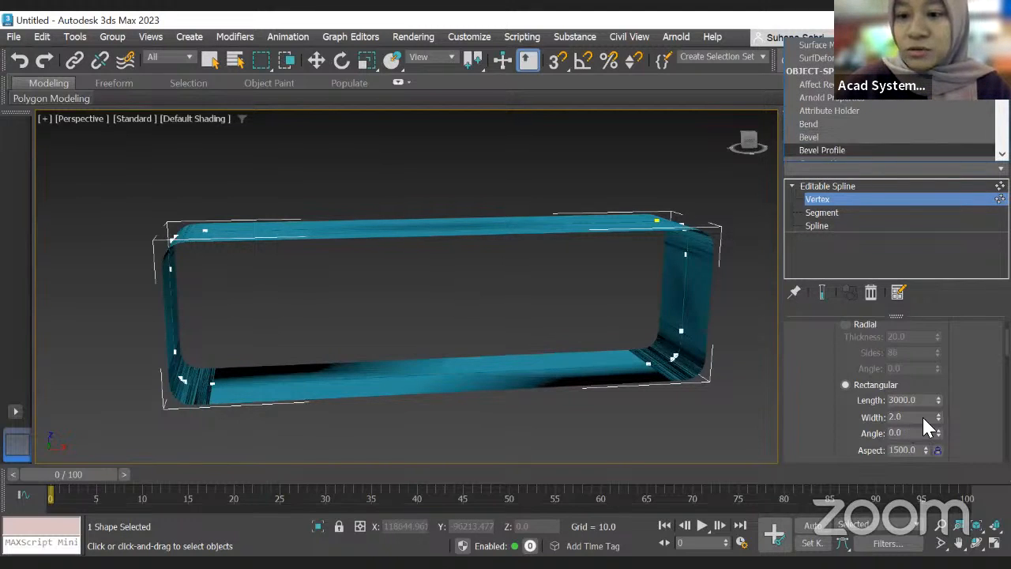
# Step: Adjust the rectangular rendering Width with its spinner and set it to 100
pyautogui.moveTo(938, 415); pyautogui.dragTo(947, 189)
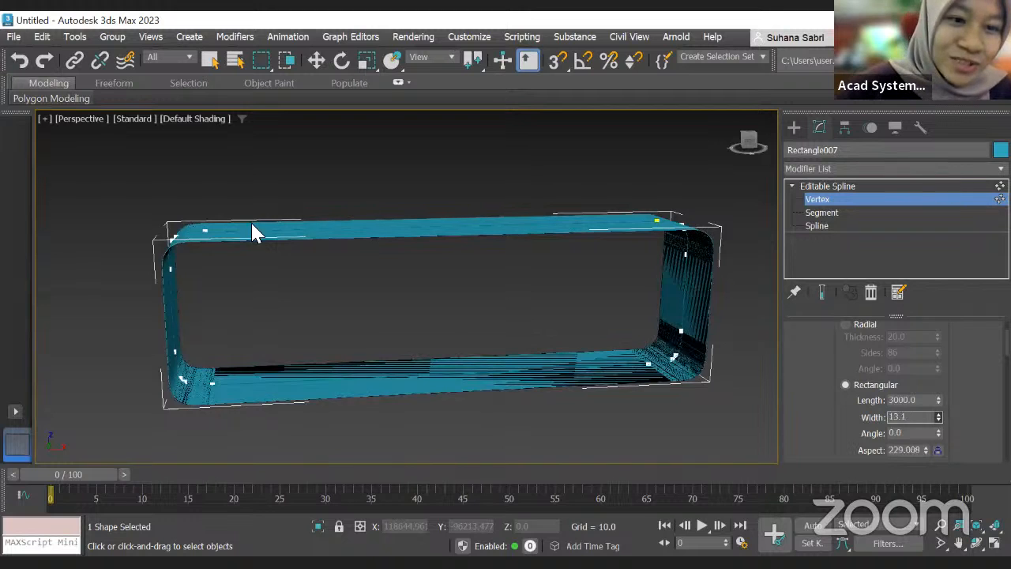
pyautogui.scroll(3, 219, 207)
pyautogui.scroll(2, 216, 199)
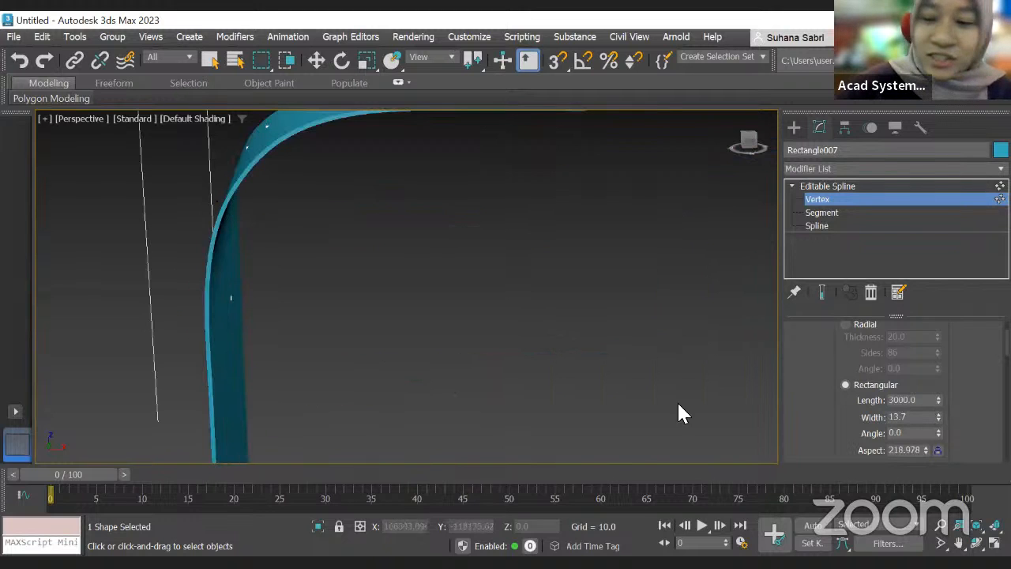
pyautogui.click(937, 419)
pyautogui.moveTo(918, 417); pyautogui.dragTo(821, 420)
pyautogui.write('1000')
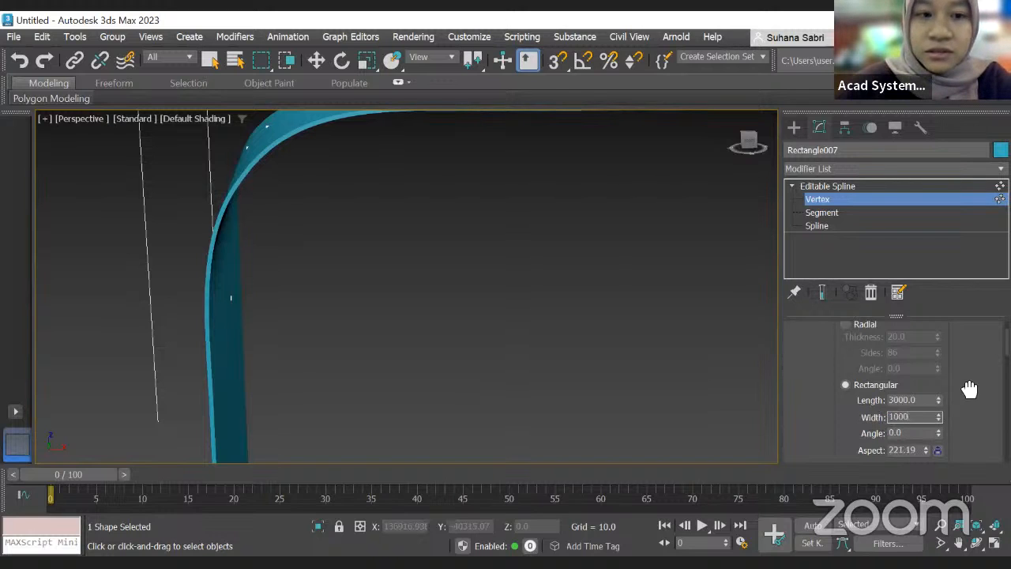
pyautogui.press('Return')
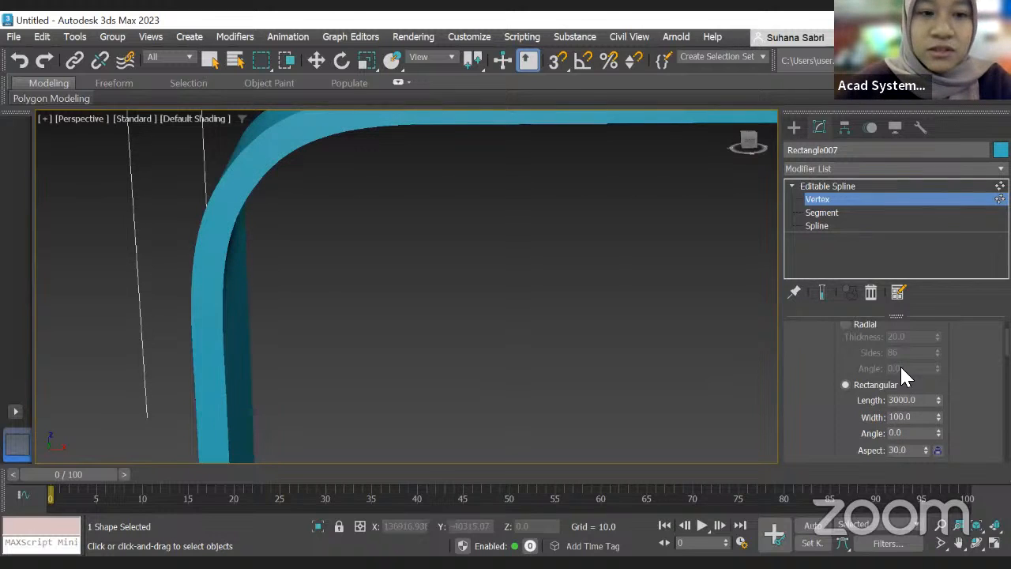
# Step: Set the rectangular rendering Width of the spline to 500
pyautogui.scroll(-5, 387, 328)
pyautogui.scroll(5, 374, 317)
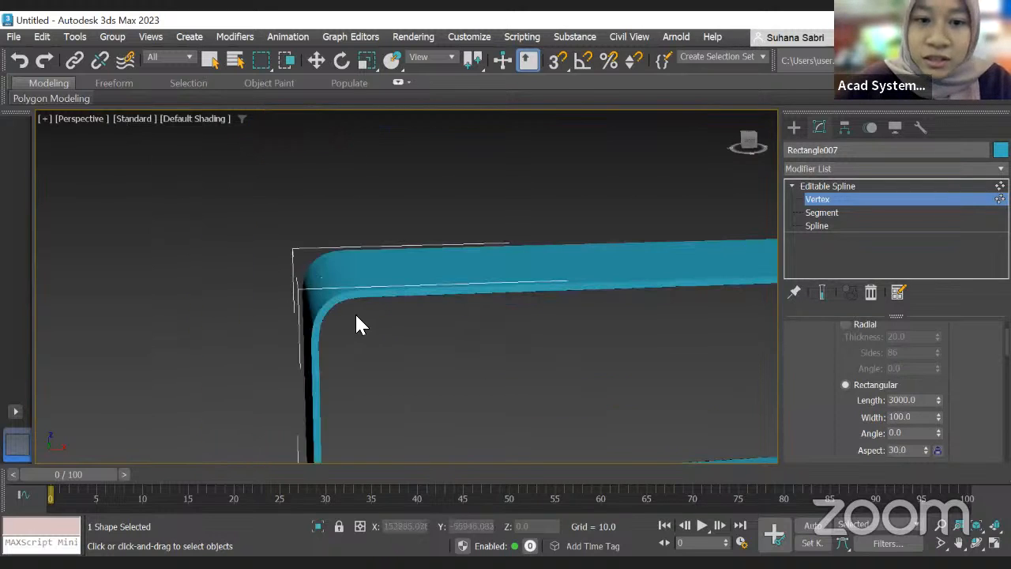
pyautogui.scroll(2, 349, 312)
pyautogui.doubleClick(904, 417)
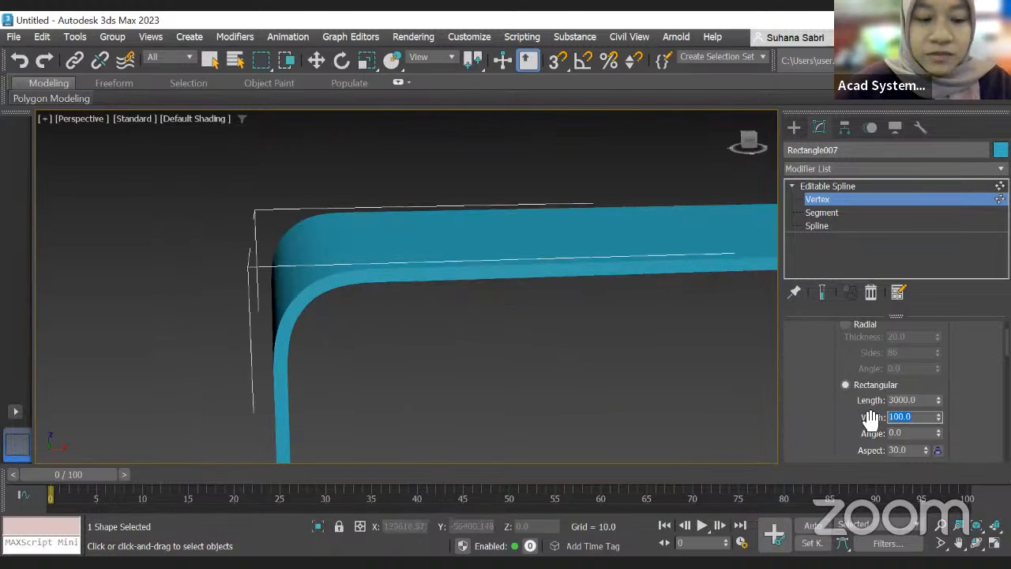
pyautogui.write('1')
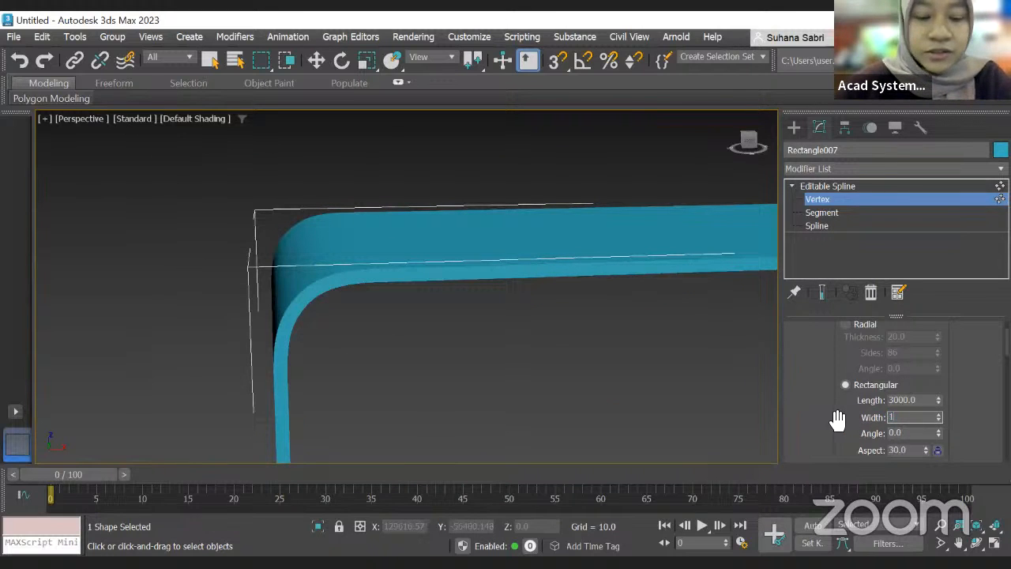
pyautogui.press('BackSpace')
pyautogui.write('50')
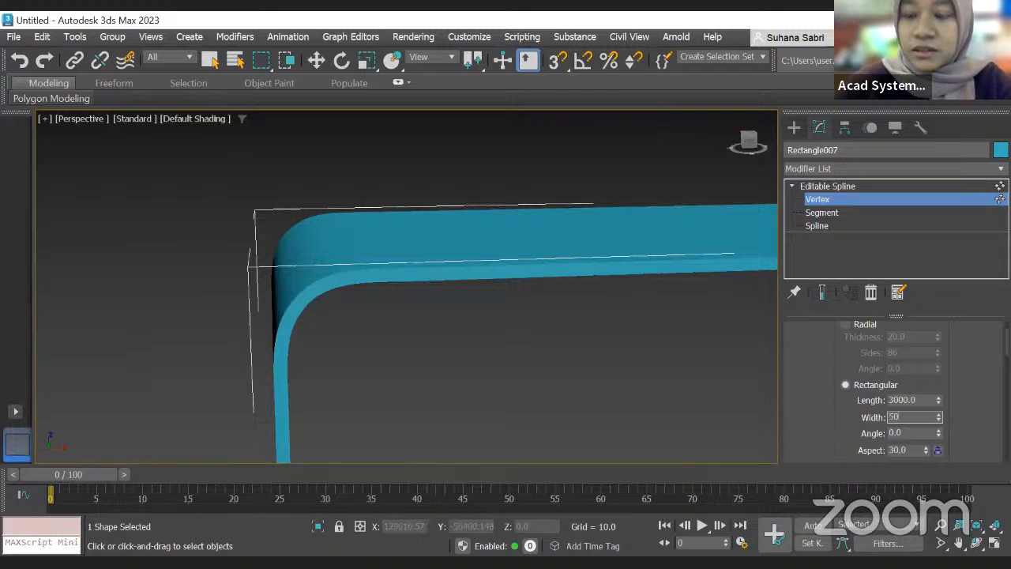
pyautogui.write('0')
pyautogui.scroll(-4, 388, 330)
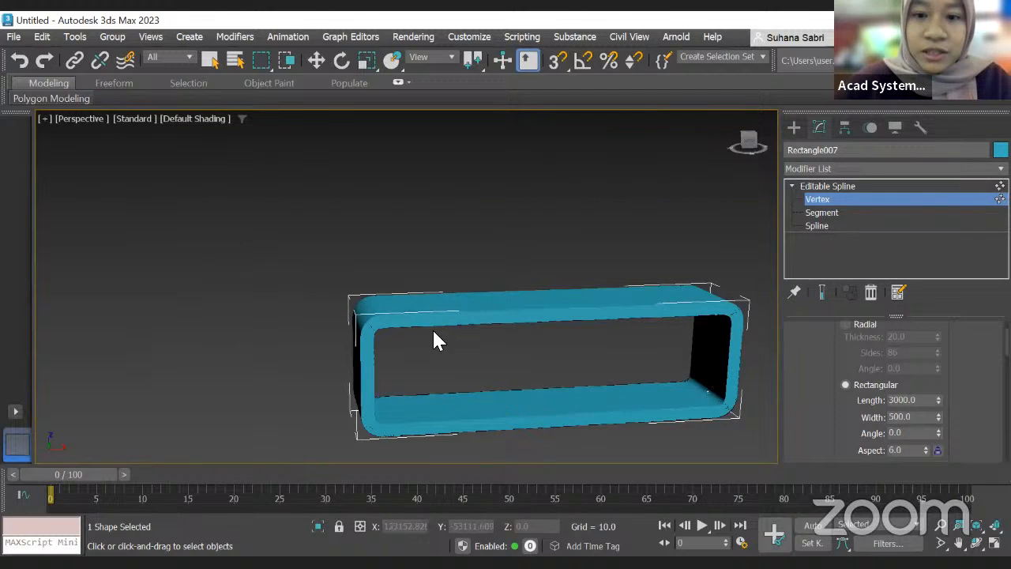
pyautogui.scroll(2, 445, 352)
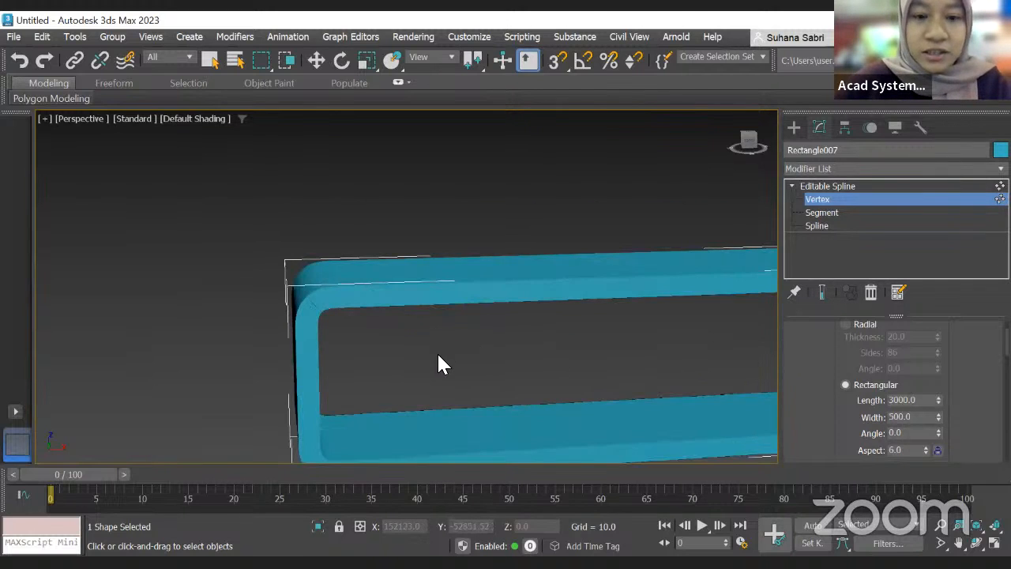
pyautogui.moveTo(419, 347); pyautogui.dragTo(472, 333, button='middle')
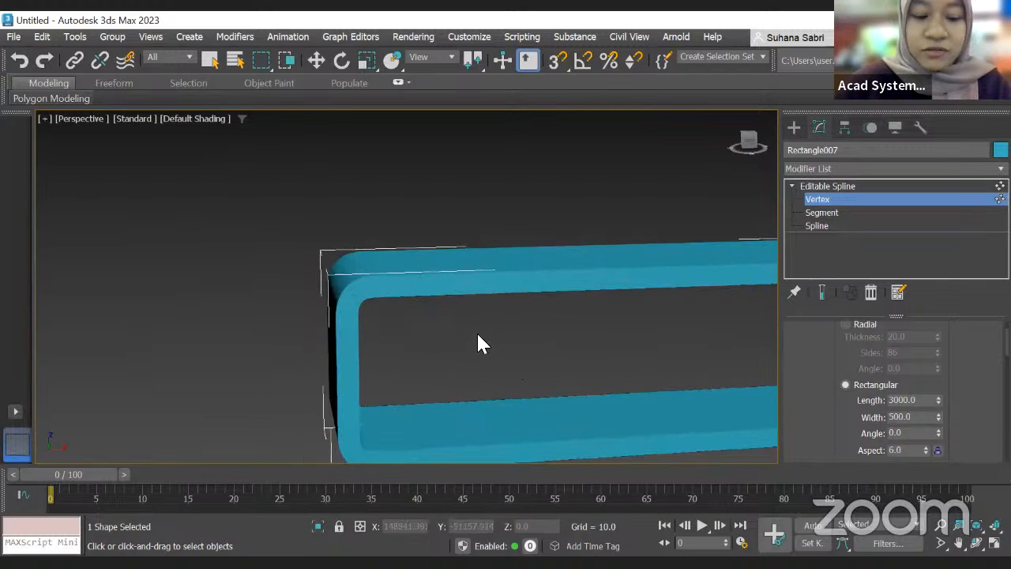
pyautogui.keyDown('alt'); pyautogui.moveTo(488, 336); pyautogui.dragTo(518, 330, button='middle'); pyautogui.keyUp('alt')
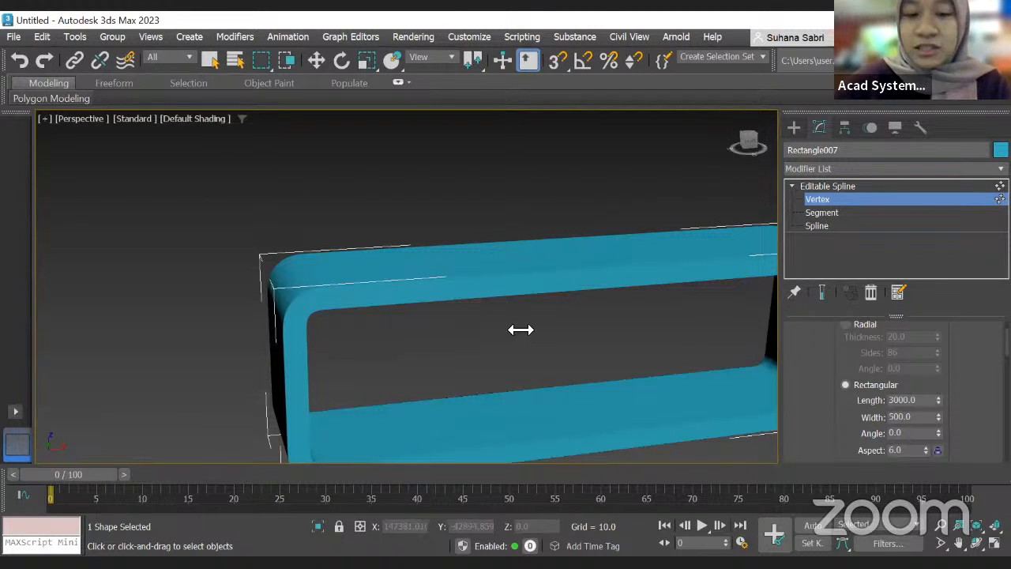
# Step: Open the Slate Material Editor and add a Physical Material node, opening its parameters
pyautogui.press('m')
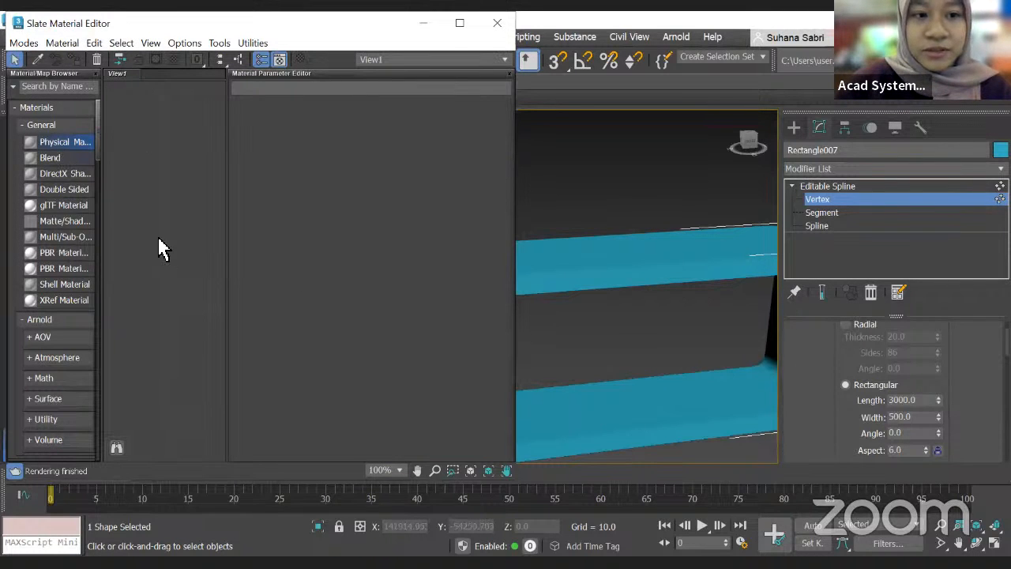
pyautogui.moveTo(65, 142); pyautogui.dragTo(171, 225)
pyautogui.doubleClick(173, 307)
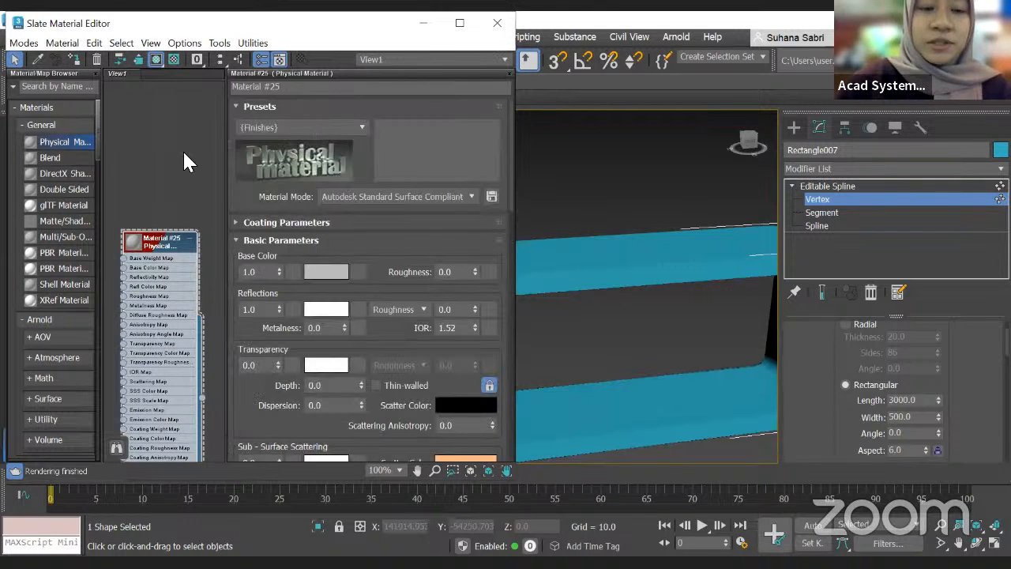
# Step: Apply the Glazed Ceramic preset to the Physical Material
pyautogui.click(359, 127)
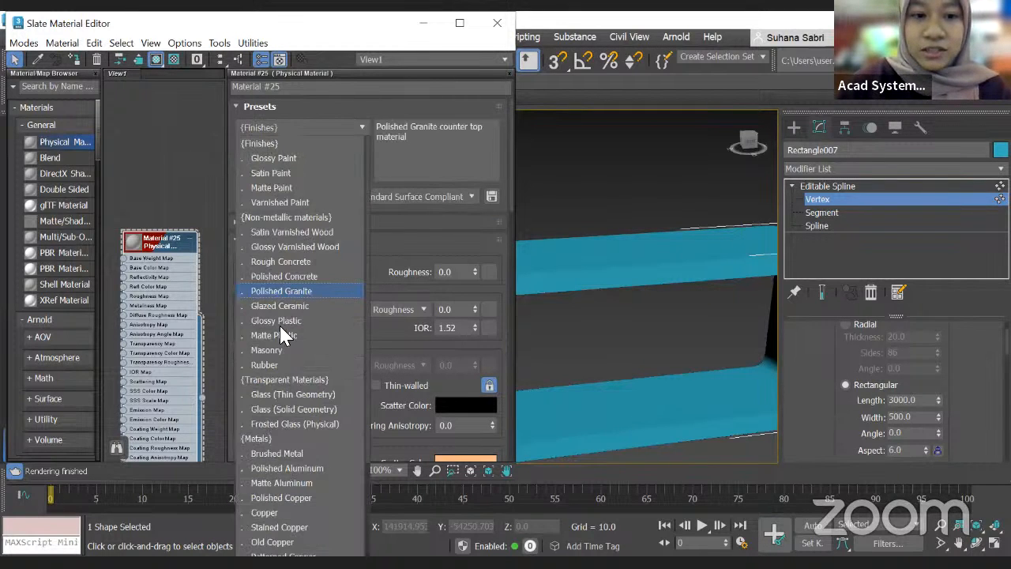
pyautogui.scroll(-2, 286, 328)
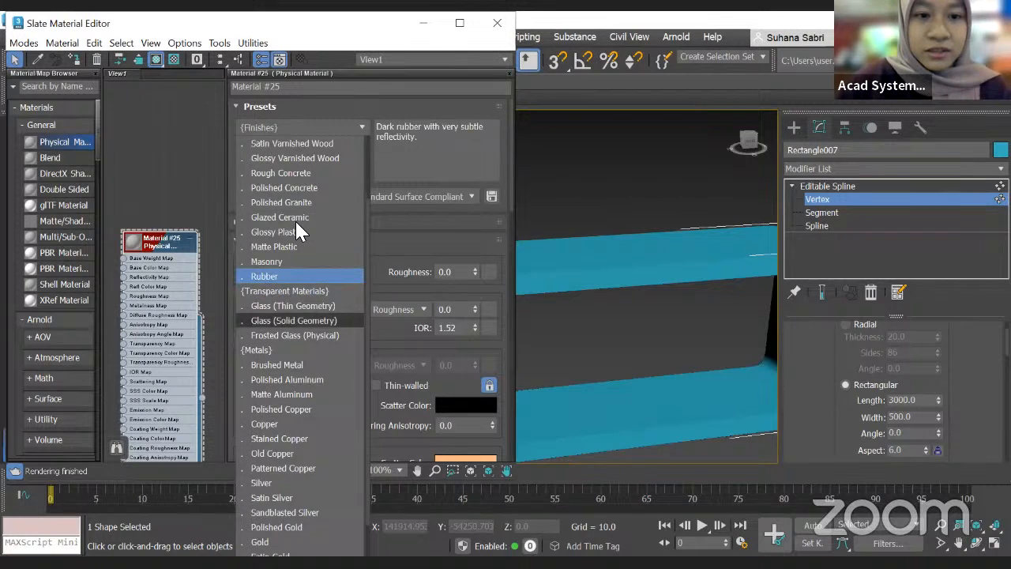
pyautogui.scroll(2, 310, 218)
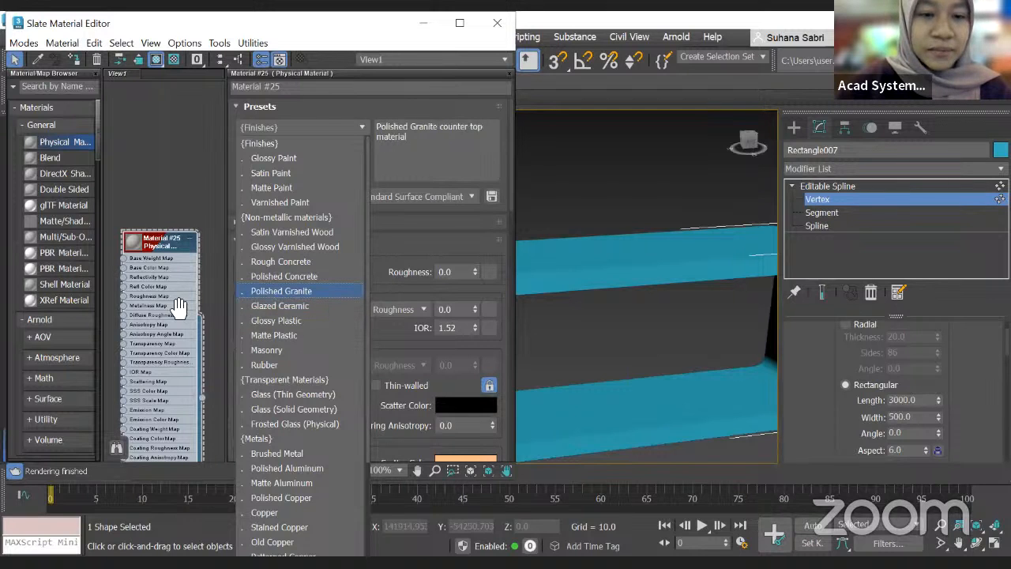
pyautogui.click(313, 307)
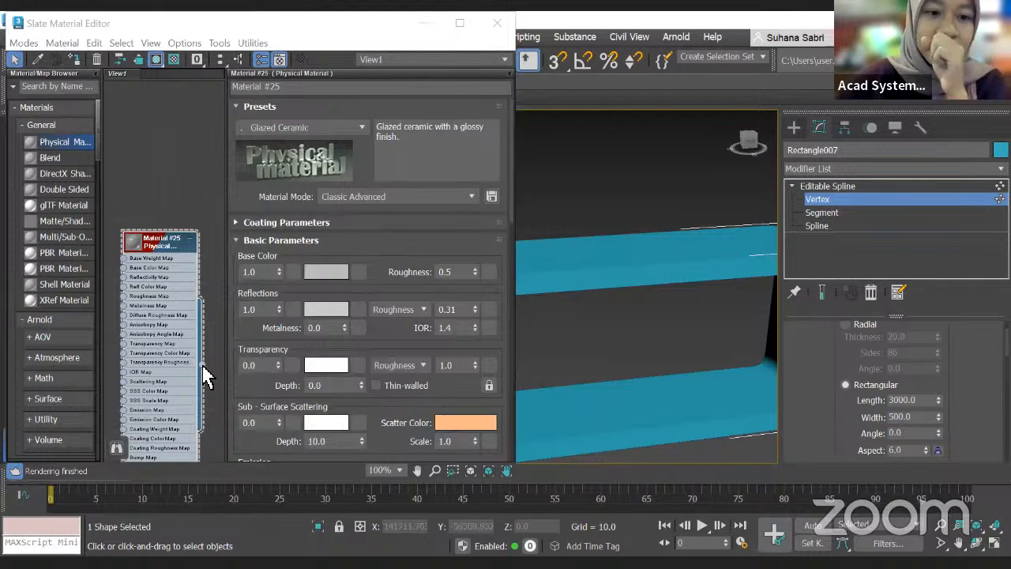
# Step: Assign the ceramic material to the rectangular spline frame in the viewport
pyautogui.moveTo(203, 365); pyautogui.dragTo(547, 257)
pyautogui.moveTo(602, 299); pyautogui.dragTo(614, 304)
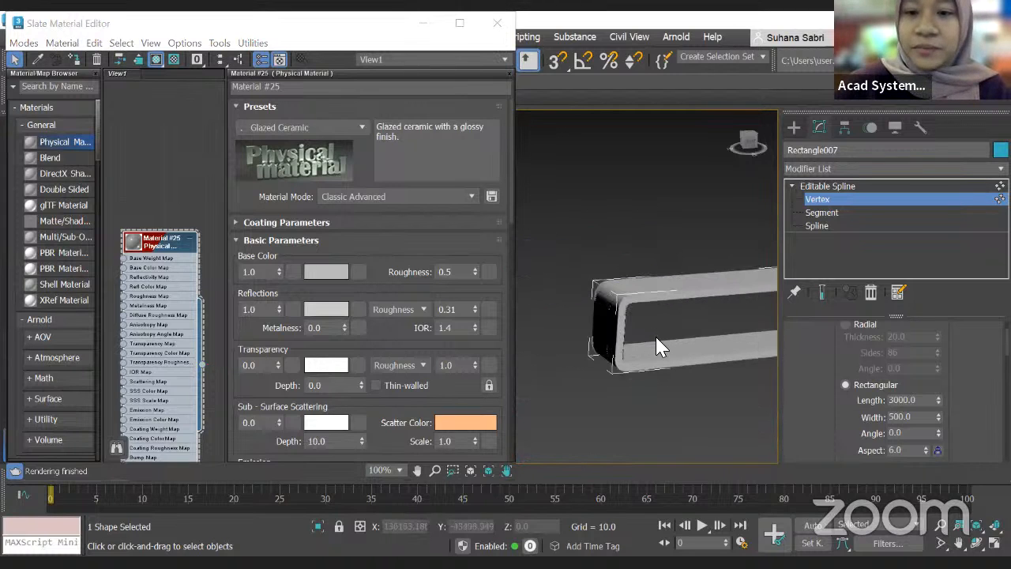
pyautogui.scroll(5, 655, 332)
pyautogui.scroll(-4, 644, 330)
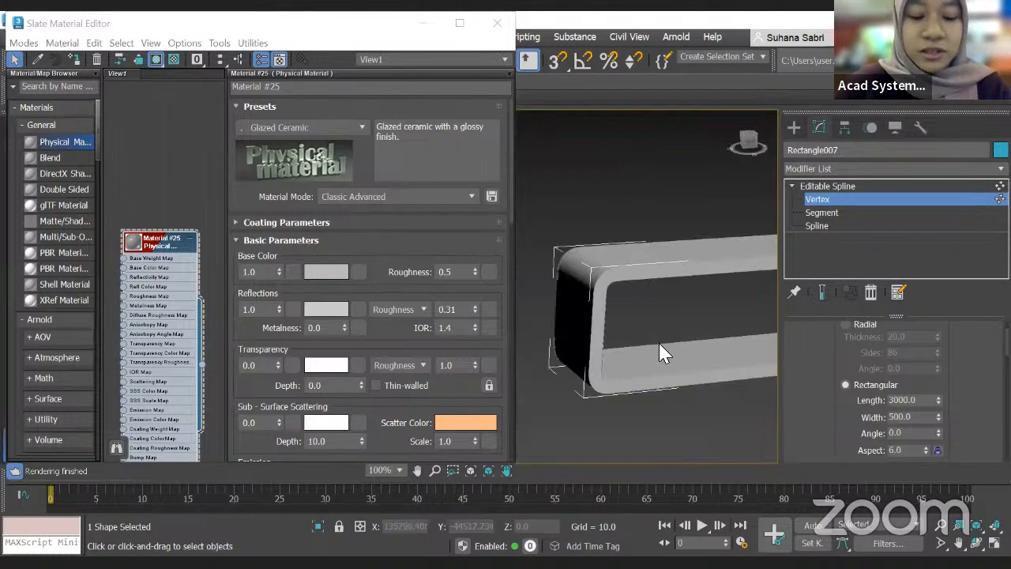
pyautogui.keyDown('alt'); pyautogui.moveTo(586, 350); pyautogui.dragTo(634, 348, button='middle'); pyautogui.keyUp('alt')
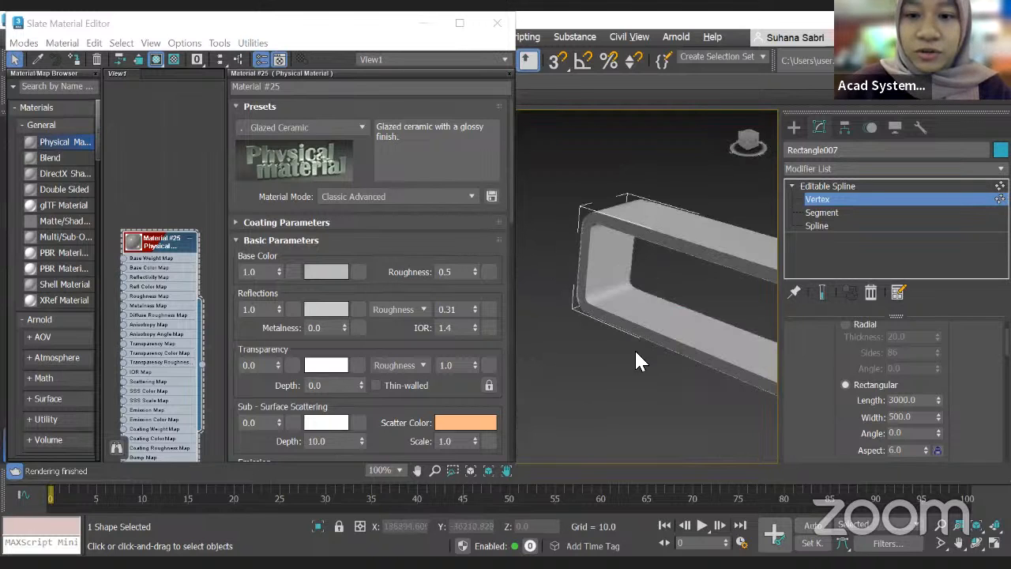
pyautogui.keyDown('alt'); pyautogui.moveTo(679, 319); pyautogui.dragTo(345, 222, button='middle'); pyautogui.keyUp('alt')
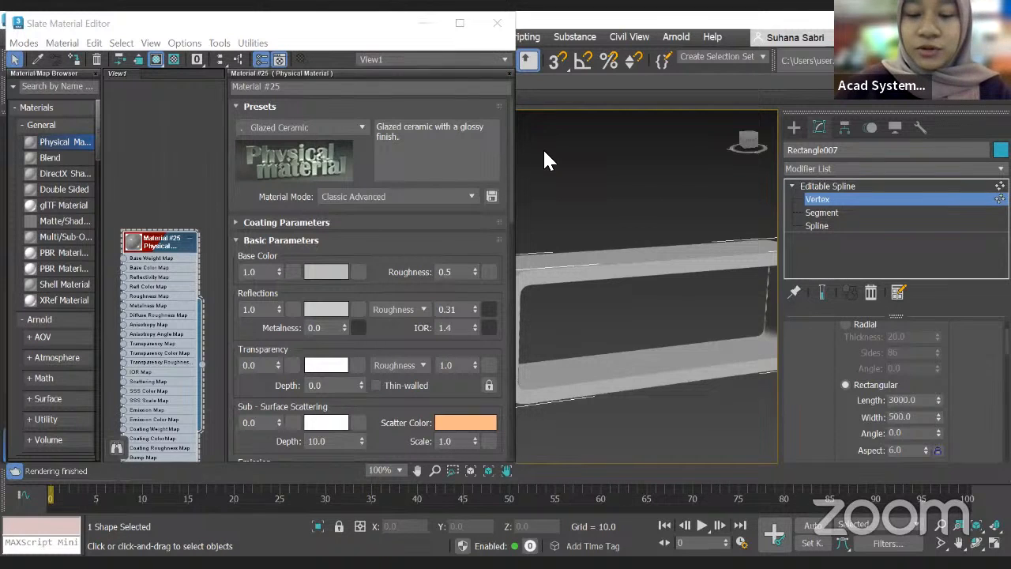
# Step: Close the Slate Material Editor and return to the four-viewport layout
pyautogui.click(425, 23)
pyautogui.scroll(-4, 407, 286)
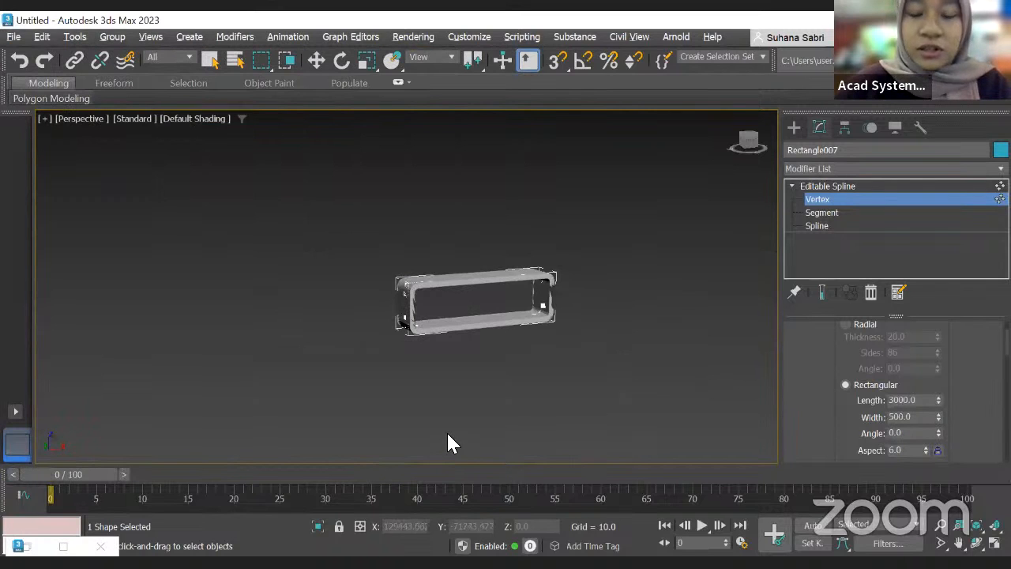
pyautogui.click(995, 543)
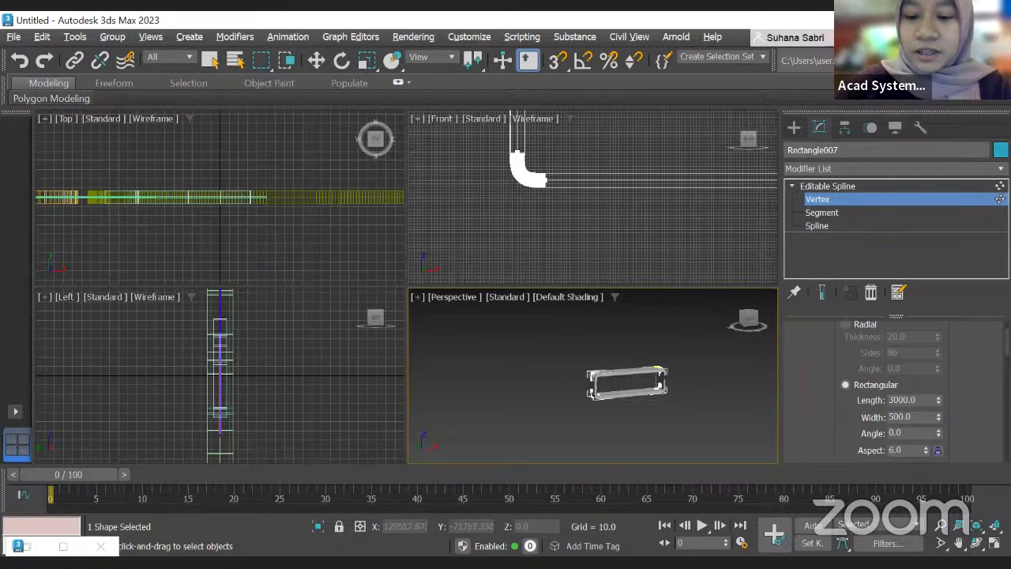
# Step: Review the glass example on the agenda slide in the PDF and return to the modelling program
pyautogui.hotkey('alt', 'Tab')
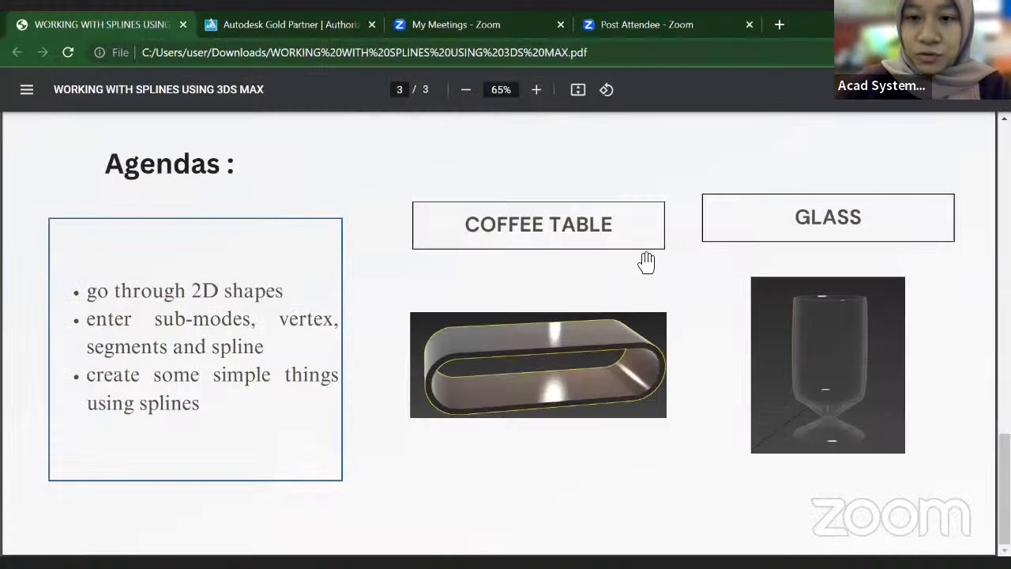
pyautogui.hotkey('alt', 'Tab')
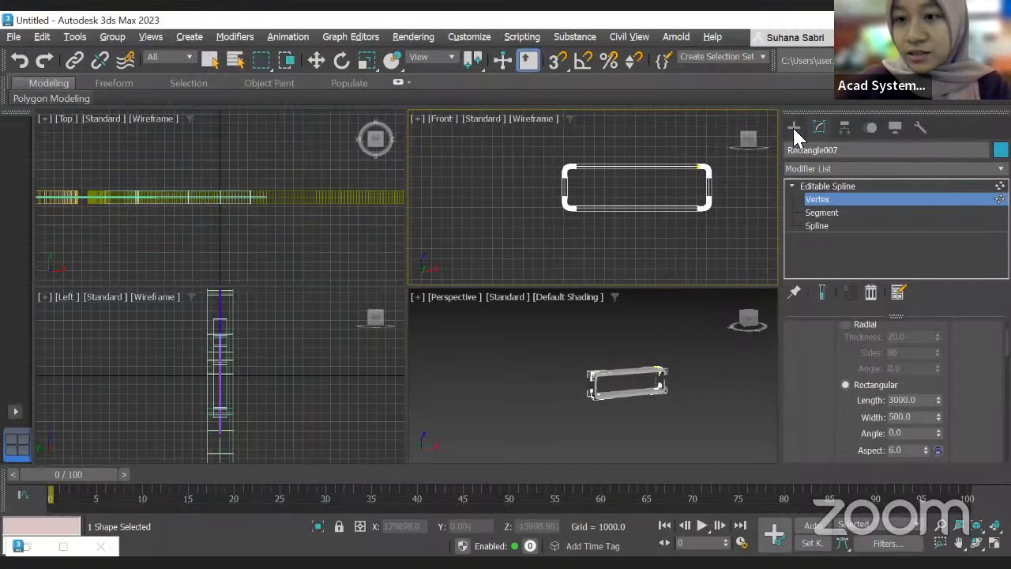
pyautogui.press('w')
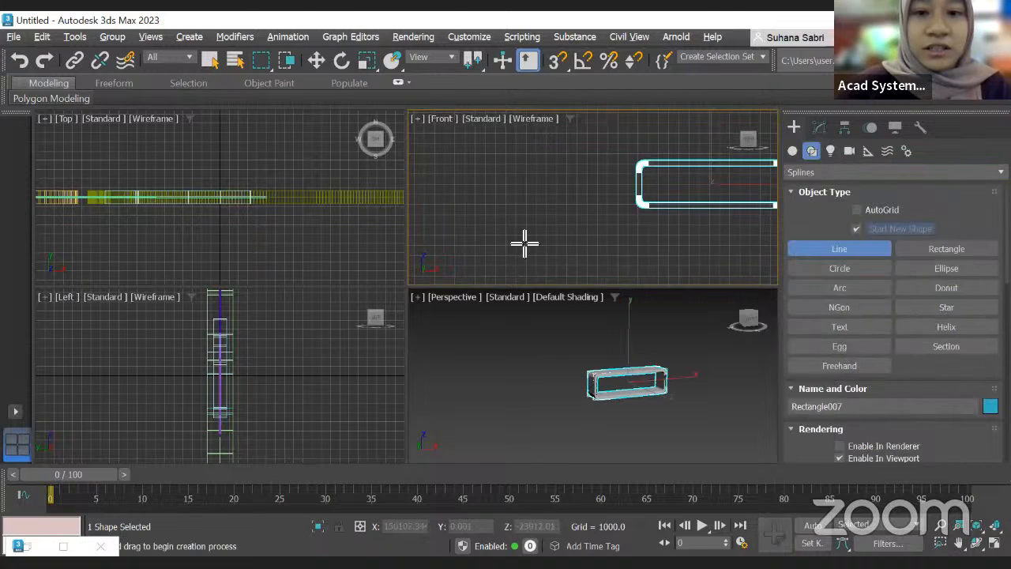
pyautogui.moveTo(527, 237); pyautogui.dragTo(564, 239, button='middle')
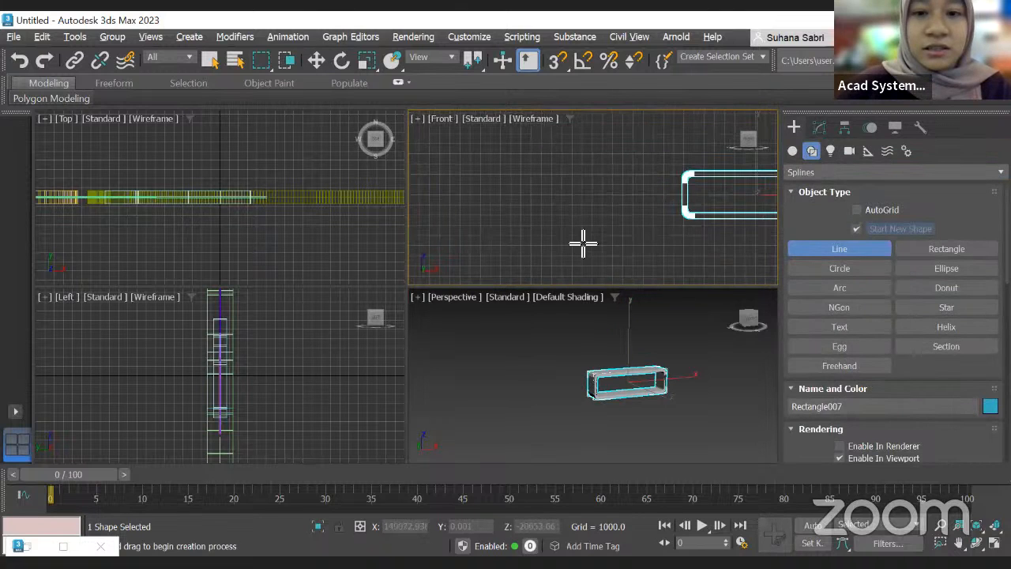
pyautogui.click(530, 244)
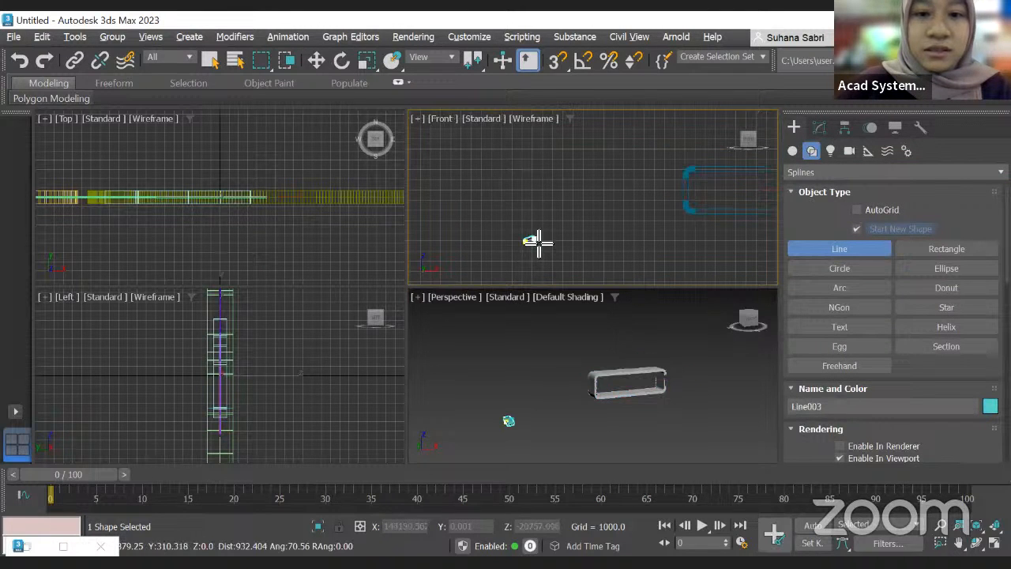
pyautogui.scroll(5, 537, 243)
pyautogui.scroll(-3, 588, 240)
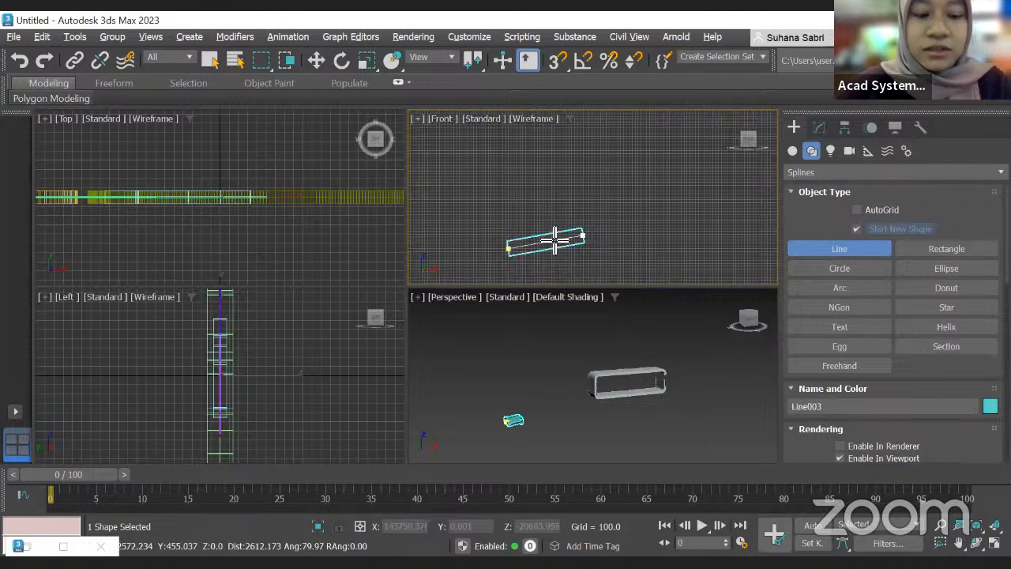
pyautogui.rightClick(697, 273)
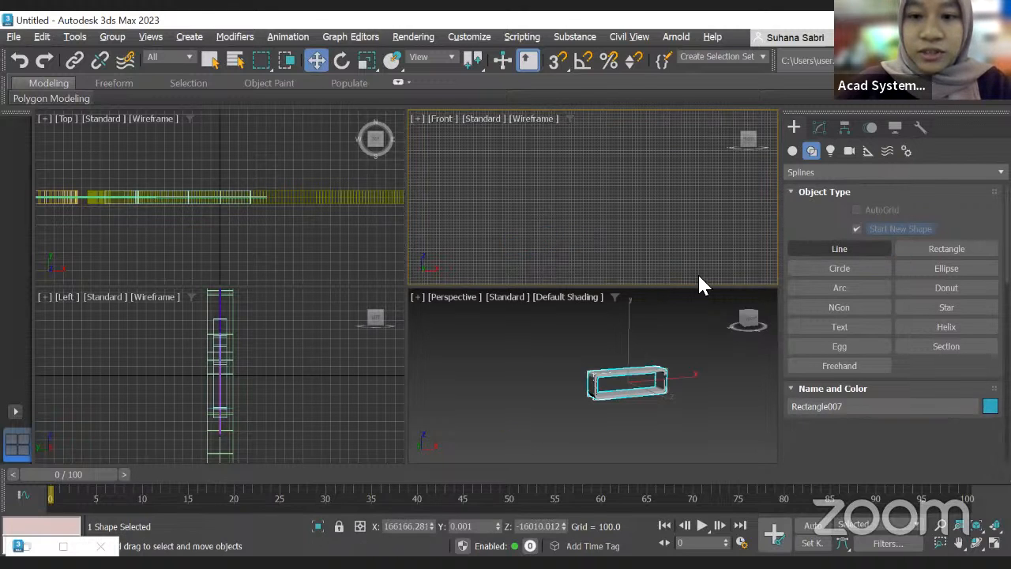
pyautogui.rightClick(687, 345)
pyautogui.click(827, 253)
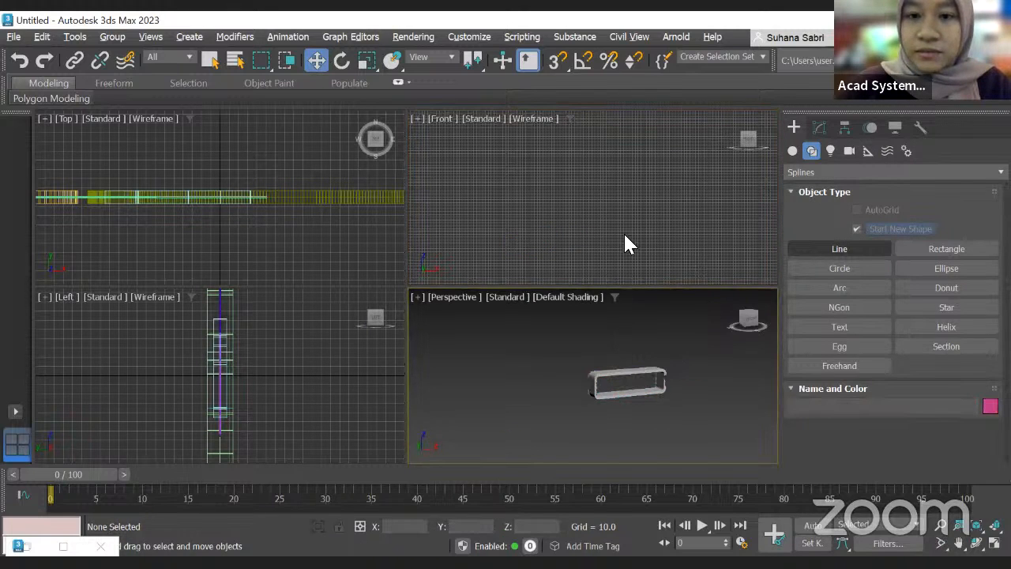
pyautogui.click(456, 222)
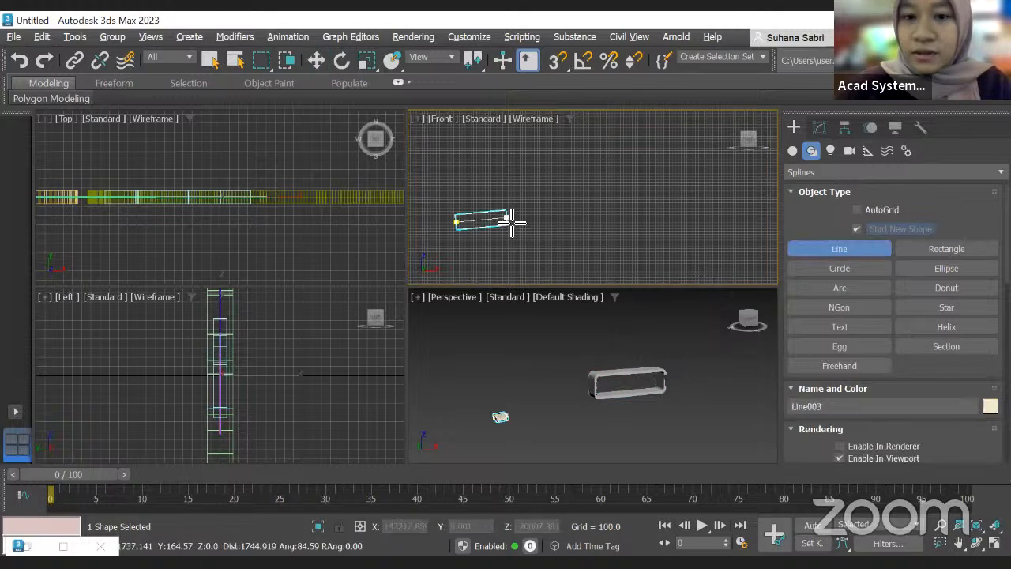
pyautogui.rightClick(508, 226)
pyautogui.click(839, 251)
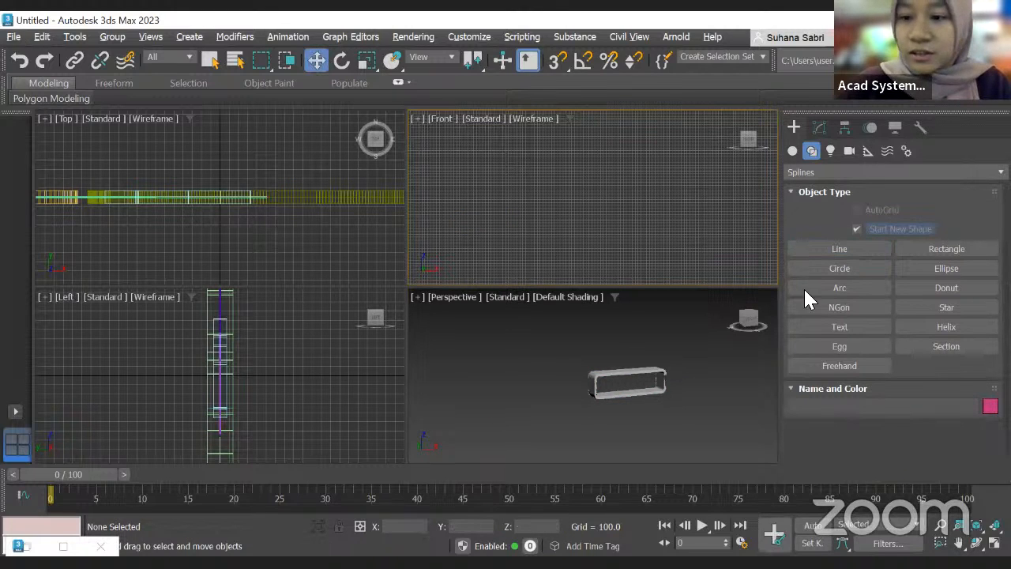
pyautogui.click(858, 249)
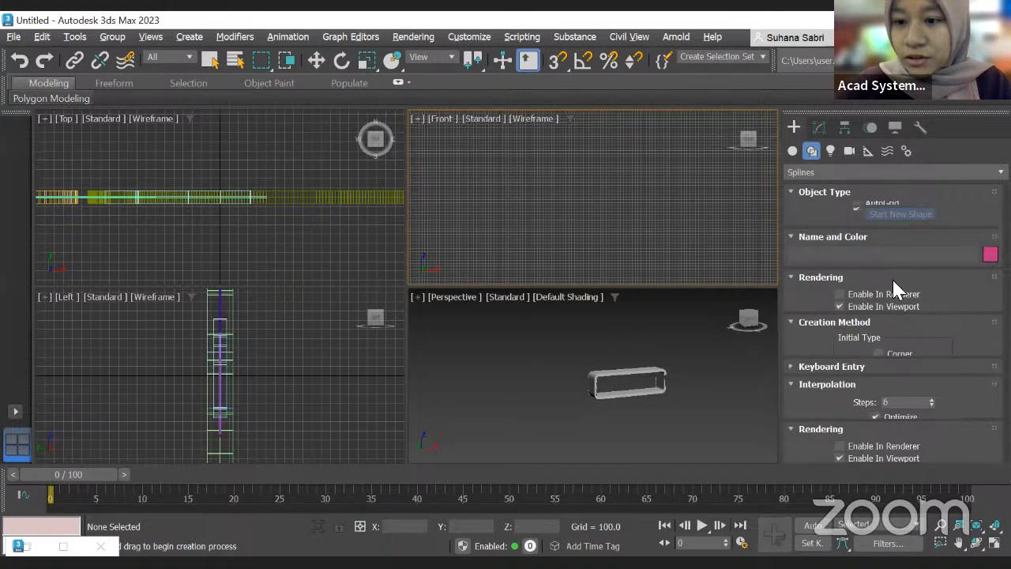
# Step: Set the Line tool's rectangular rendering Length and Width to 10
pyautogui.scroll(-1, 895, 395)
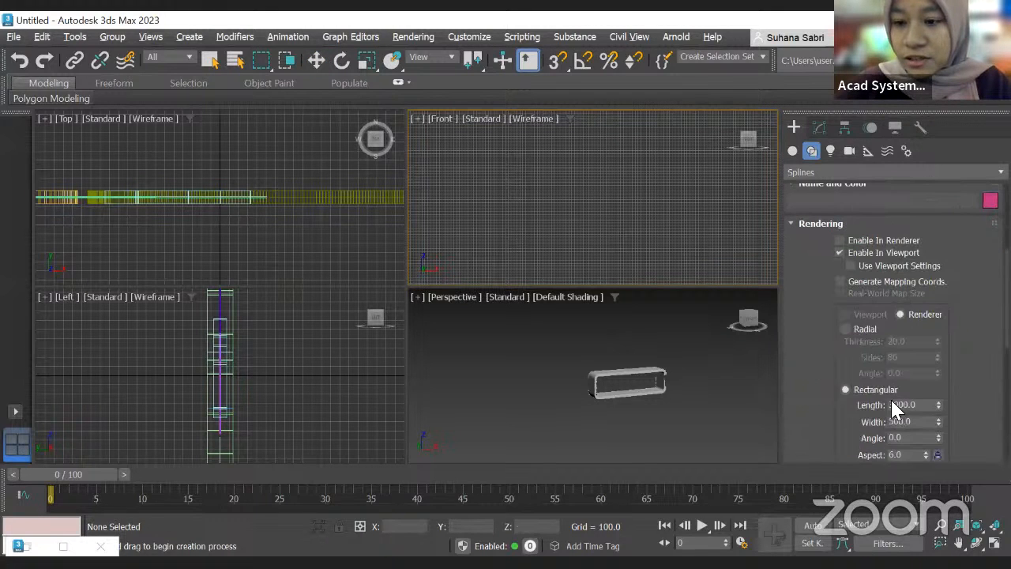
pyautogui.doubleClick(921, 403)
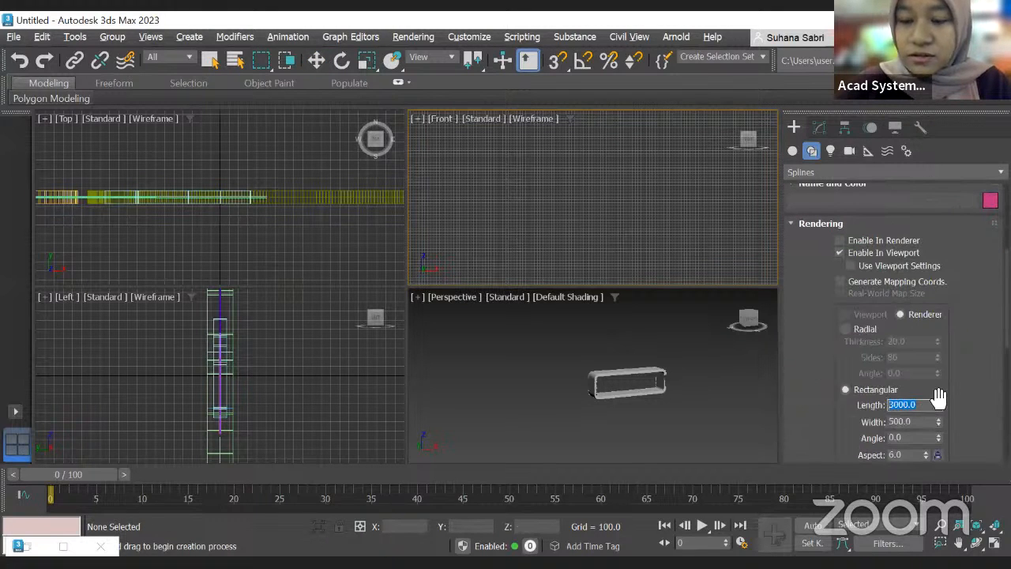
pyautogui.write('10')
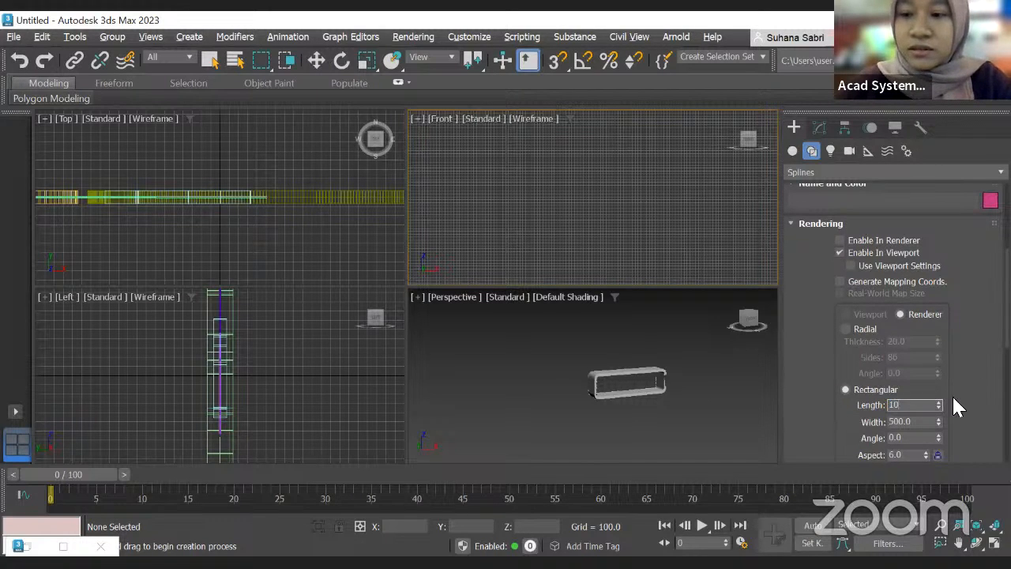
pyautogui.press('Tab')
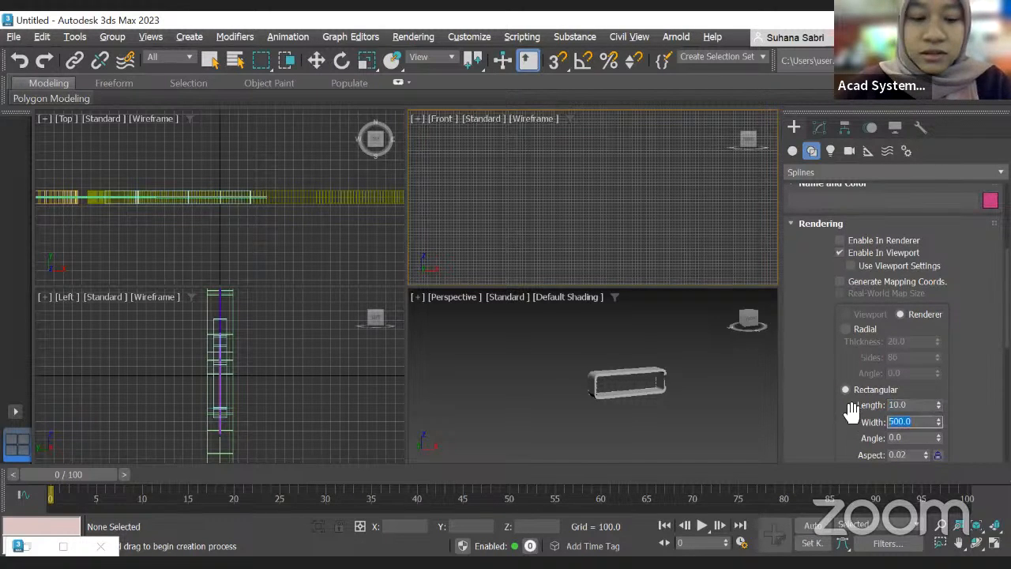
pyautogui.write('10')
pyautogui.press('Return')
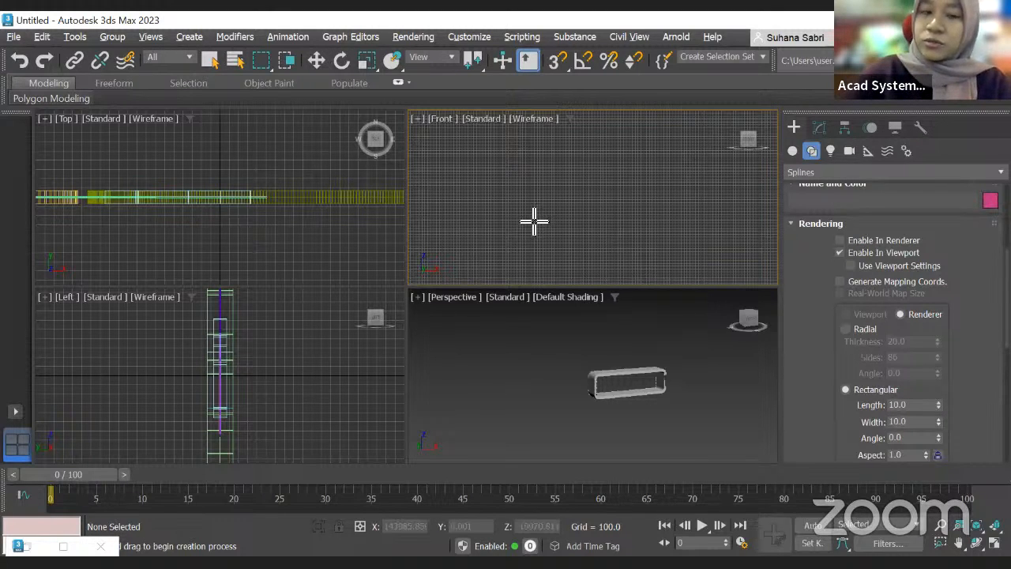
# Step: Reset the scene without saving changes
pyautogui.click(14, 38)
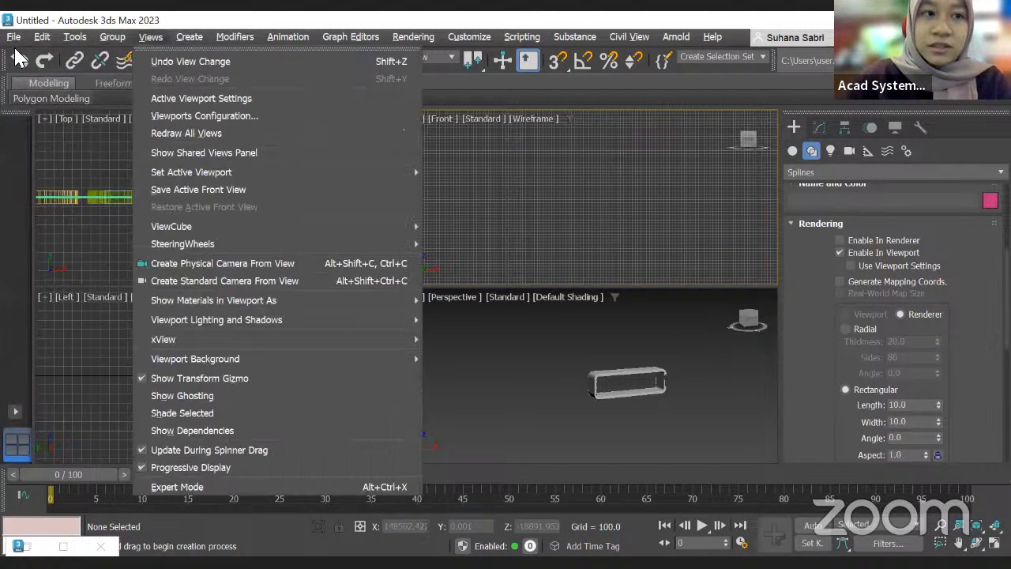
pyautogui.press('Return')
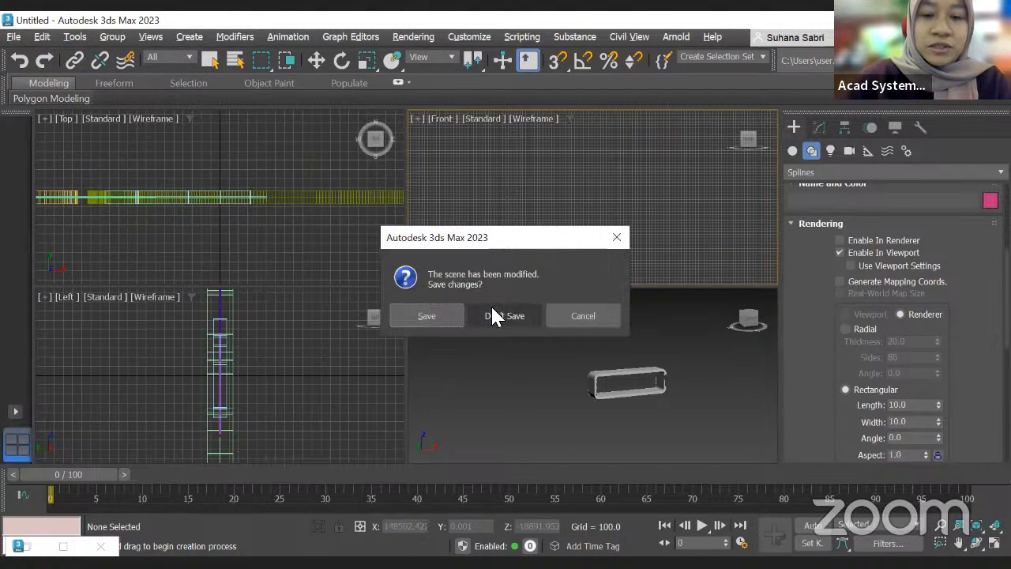
pyautogui.click(503, 316)
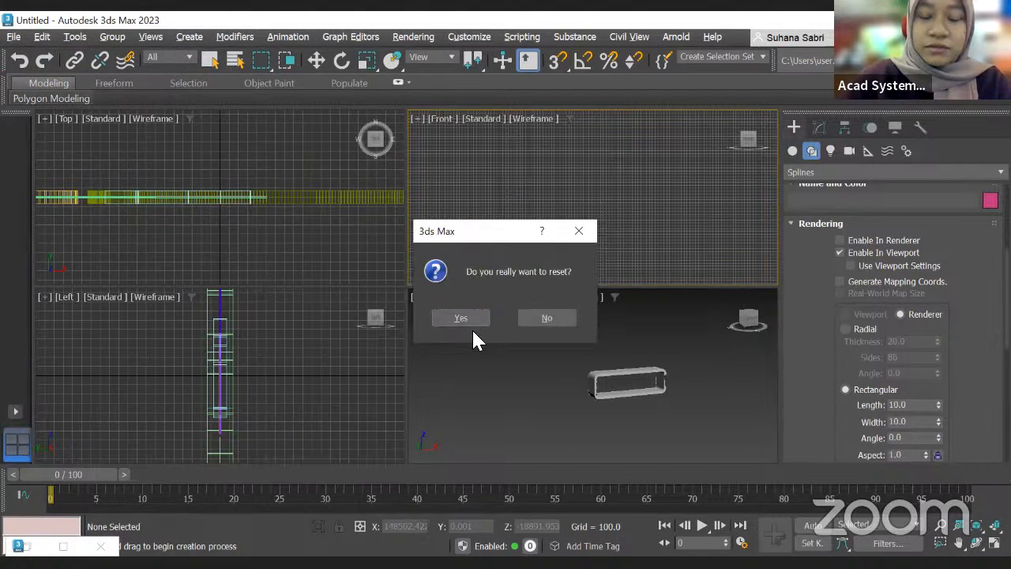
pyautogui.click(461, 317)
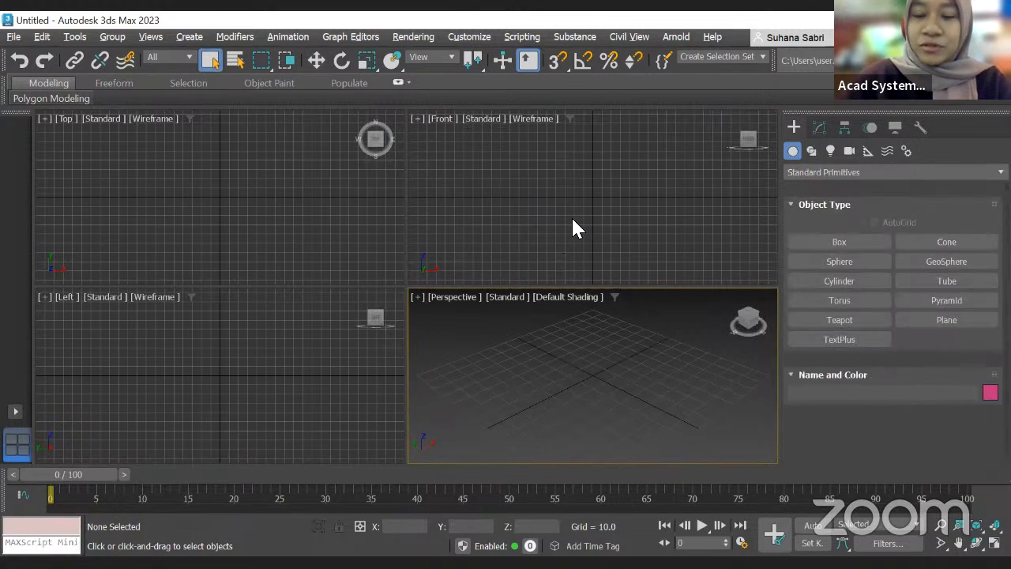
# Step: Draw an open glass profile with the Line tool in the Front viewport, clicking six points upward
pyautogui.click(811, 151)
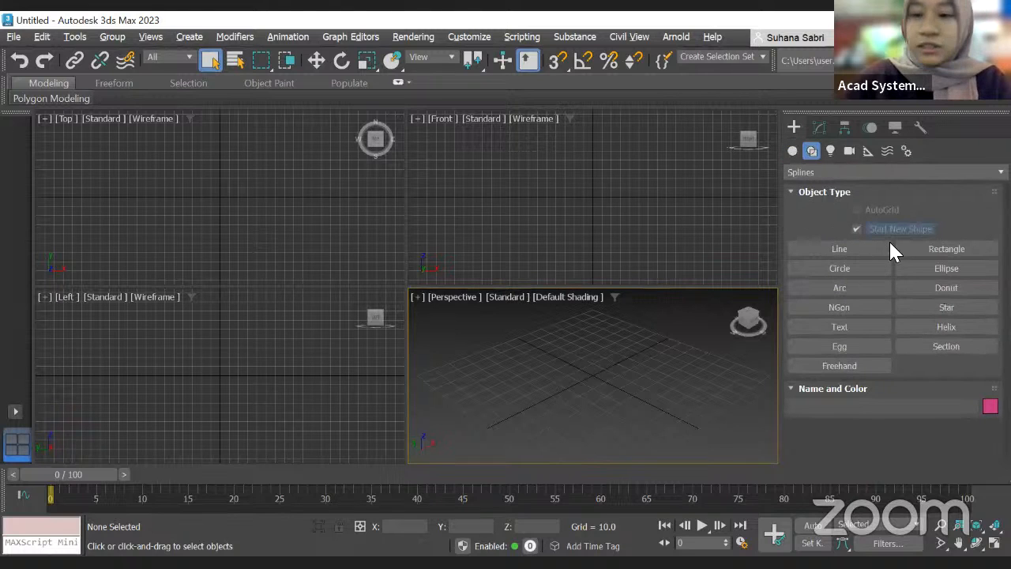
pyautogui.click(835, 249)
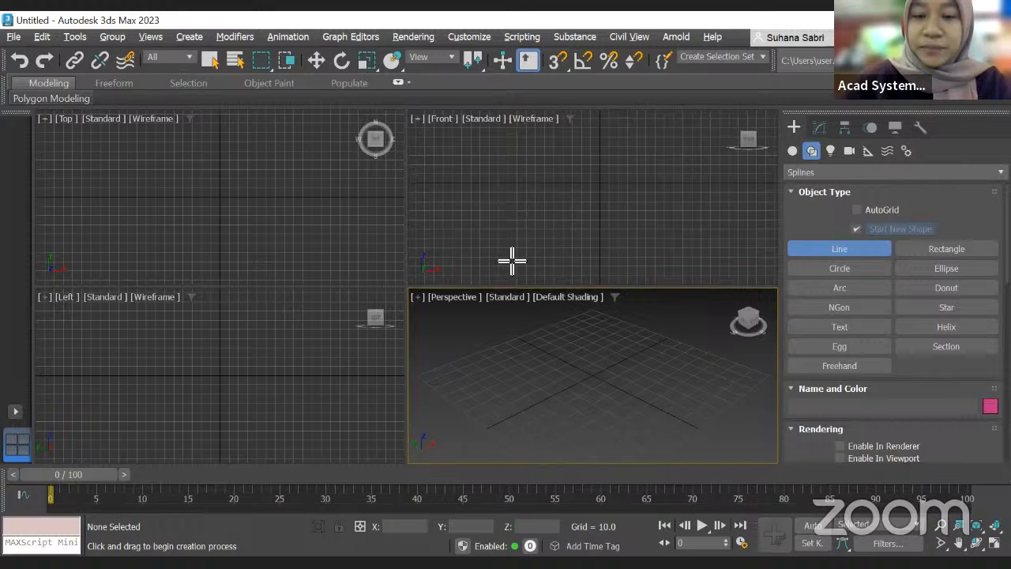
pyautogui.click(482, 255)
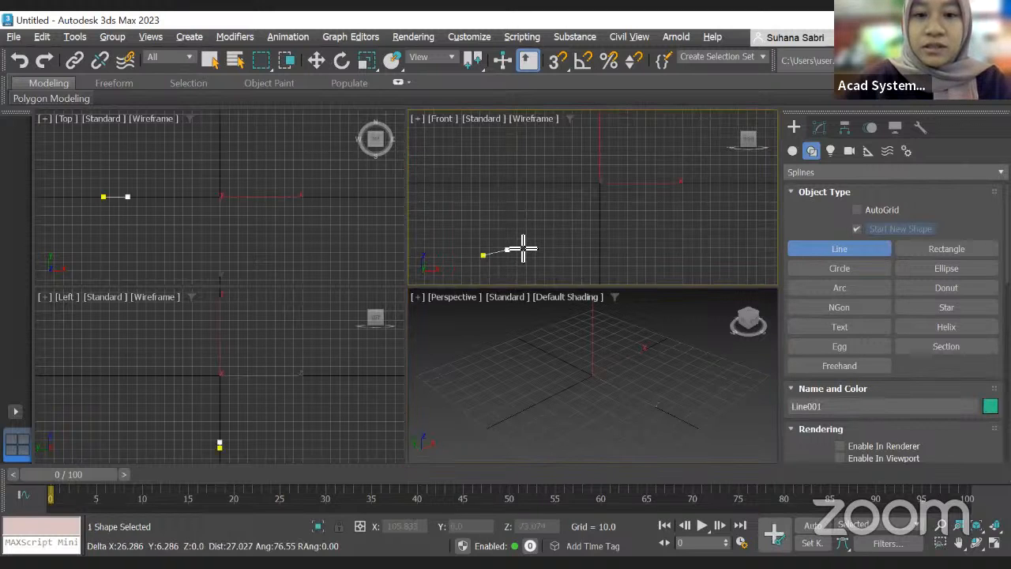
pyautogui.click(517, 242)
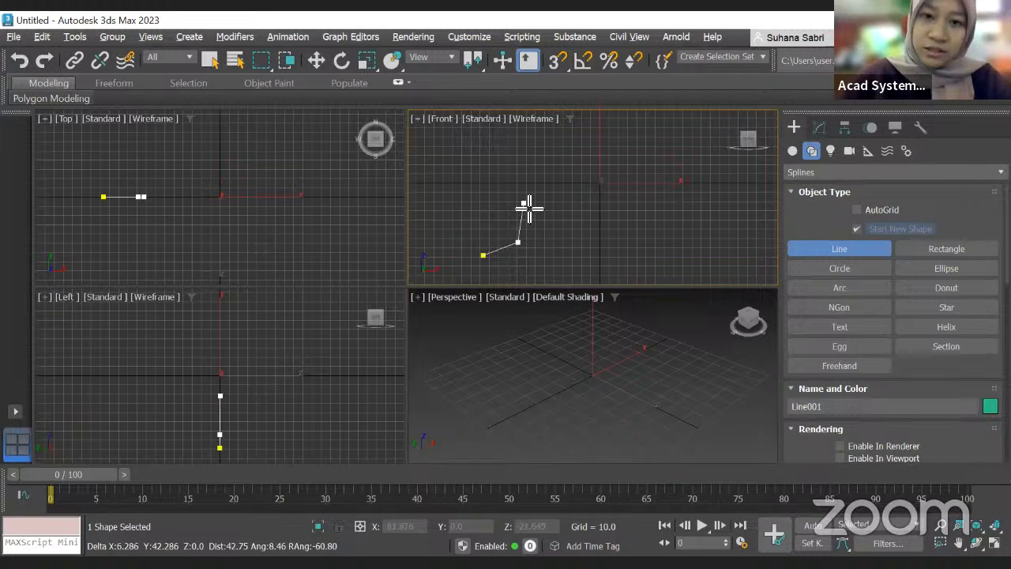
pyautogui.click(520, 203)
pyautogui.click(481, 181)
pyautogui.click(481, 145)
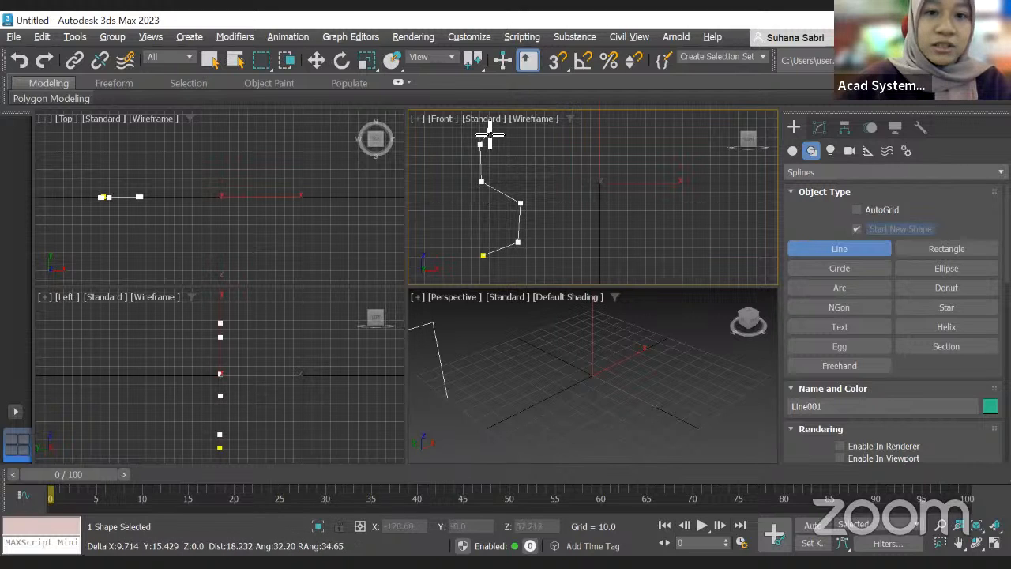
pyautogui.click(485, 129)
pyautogui.rightClick(511, 165)
# Step: Outline the glass profile at Spline sub-object level to give the line a thickness
pyautogui.scroll(-3, 600, 253)
pyautogui.moveTo(608, 161); pyautogui.dragTo(612, 139, button='middle')
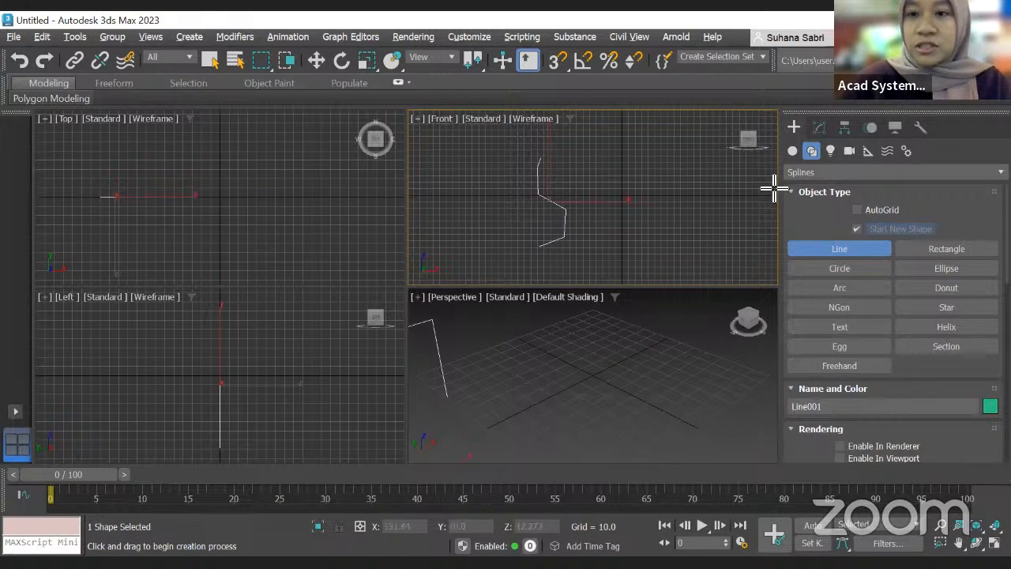
pyautogui.click(813, 130)
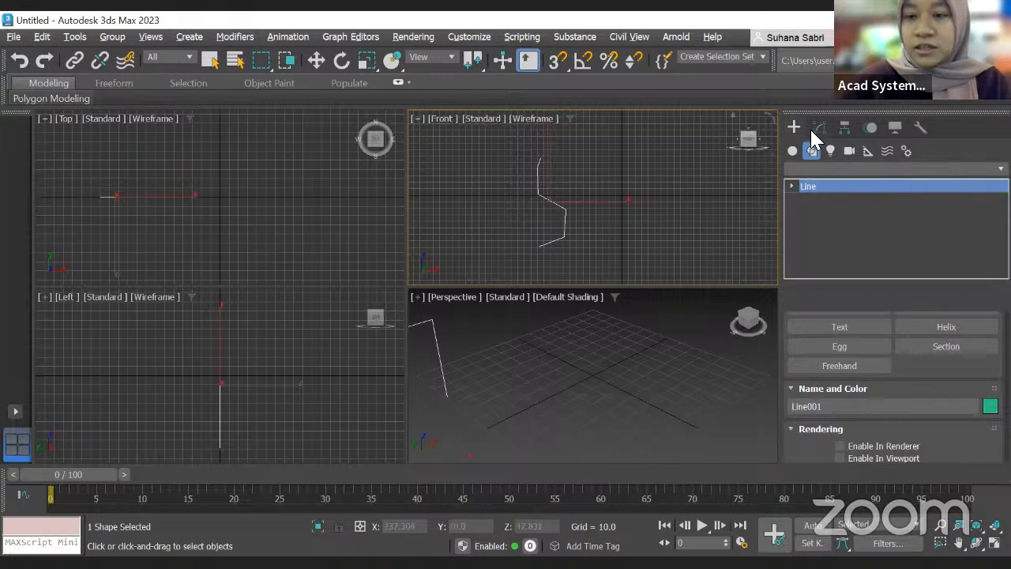
pyautogui.click(791, 186)
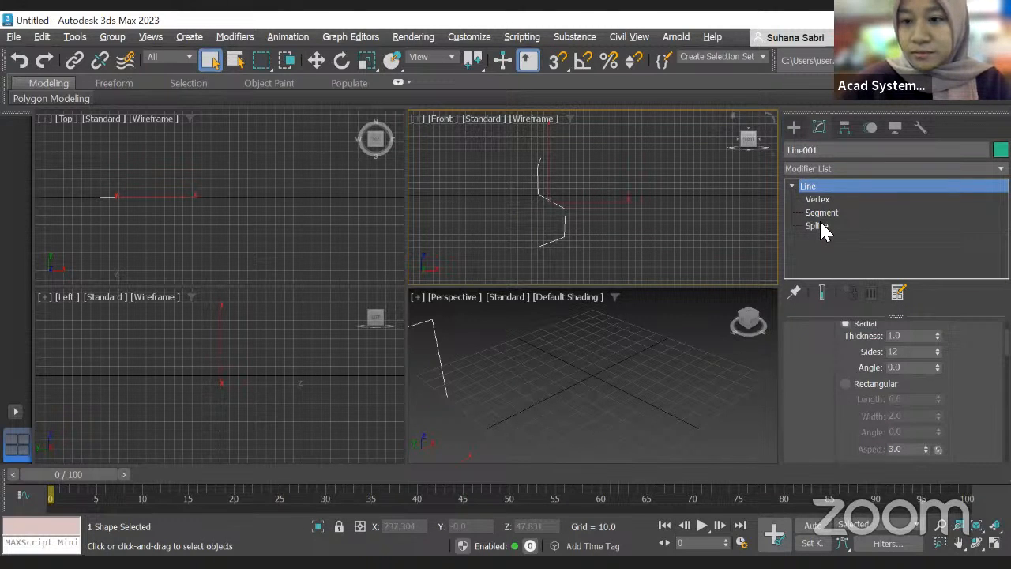
pyautogui.click(820, 224)
pyautogui.scroll(-2, 869, 344)
pyautogui.scroll(-10, 869, 347)
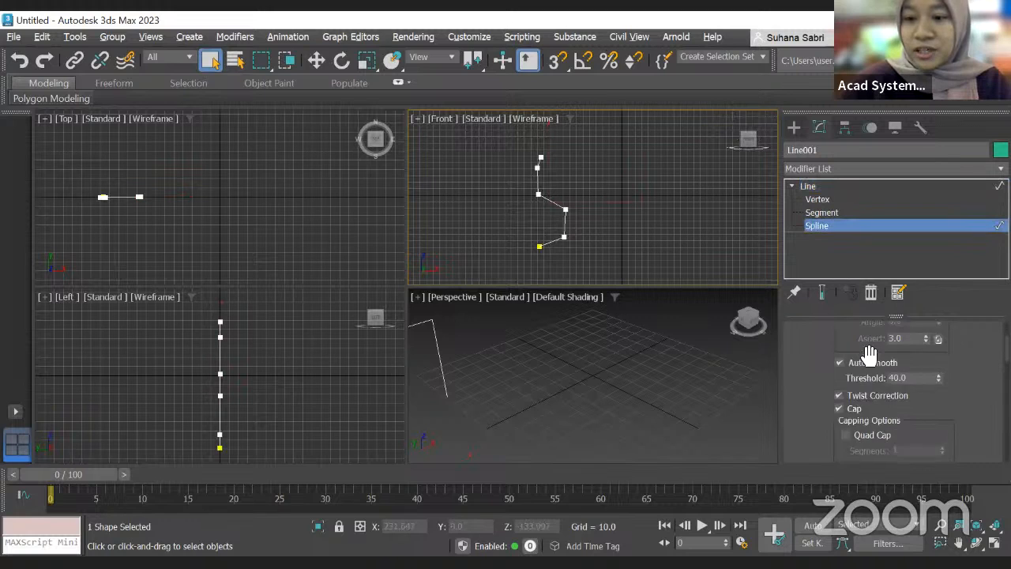
pyautogui.scroll(-1, 874, 369)
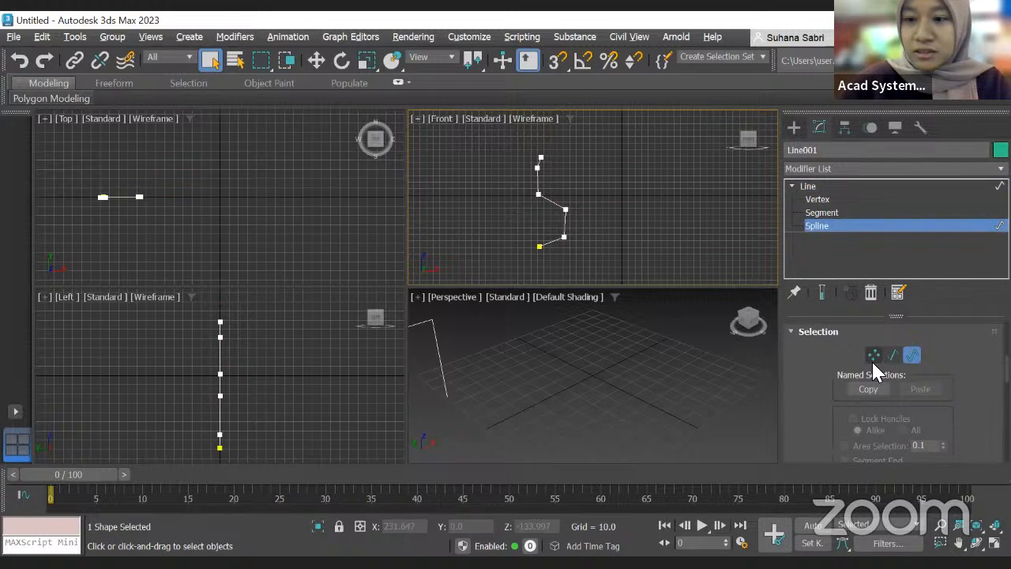
pyautogui.scroll(-5, 873, 363)
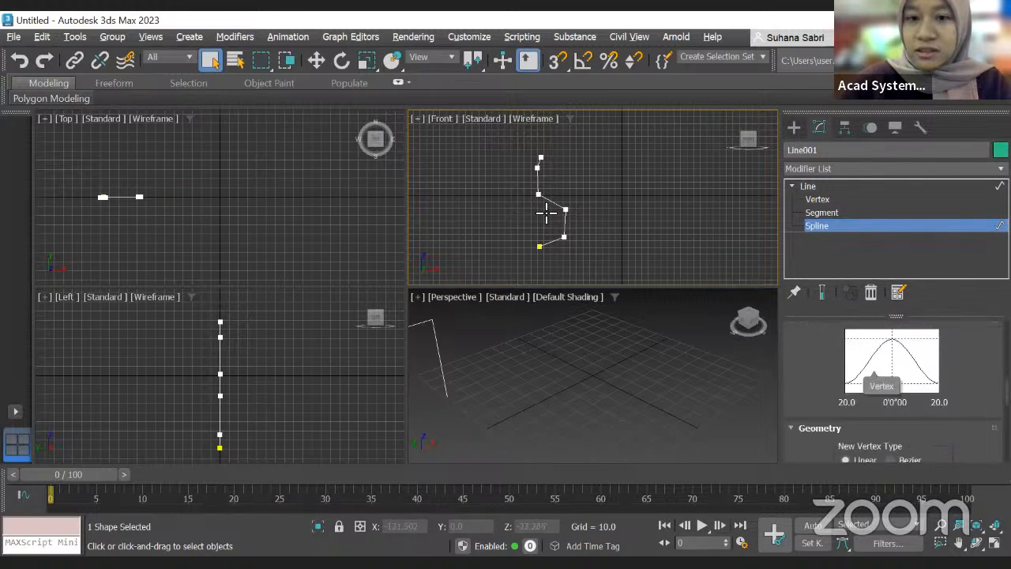
pyautogui.scroll(-6, 916, 384)
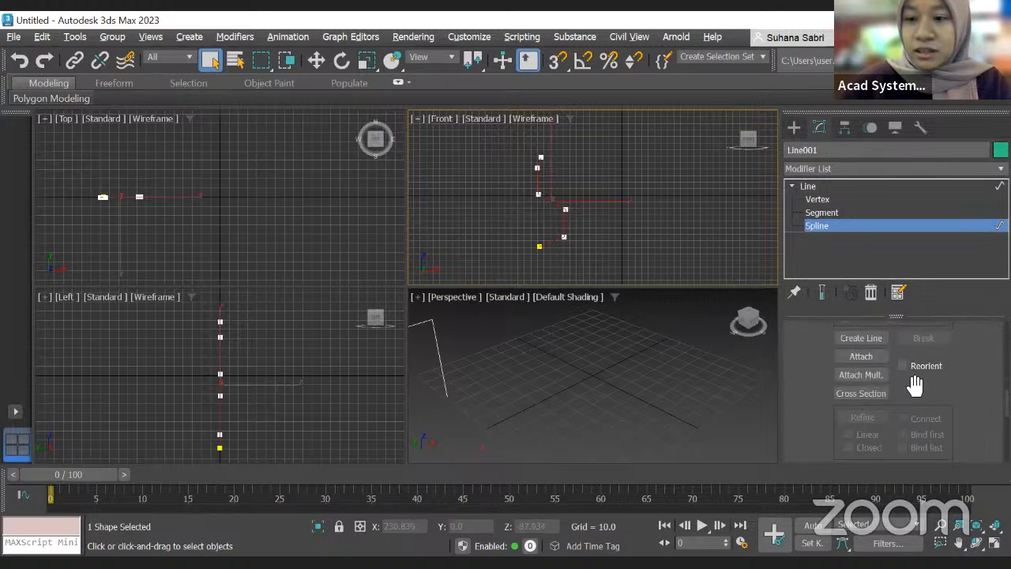
pyautogui.scroll(-8, 914, 383)
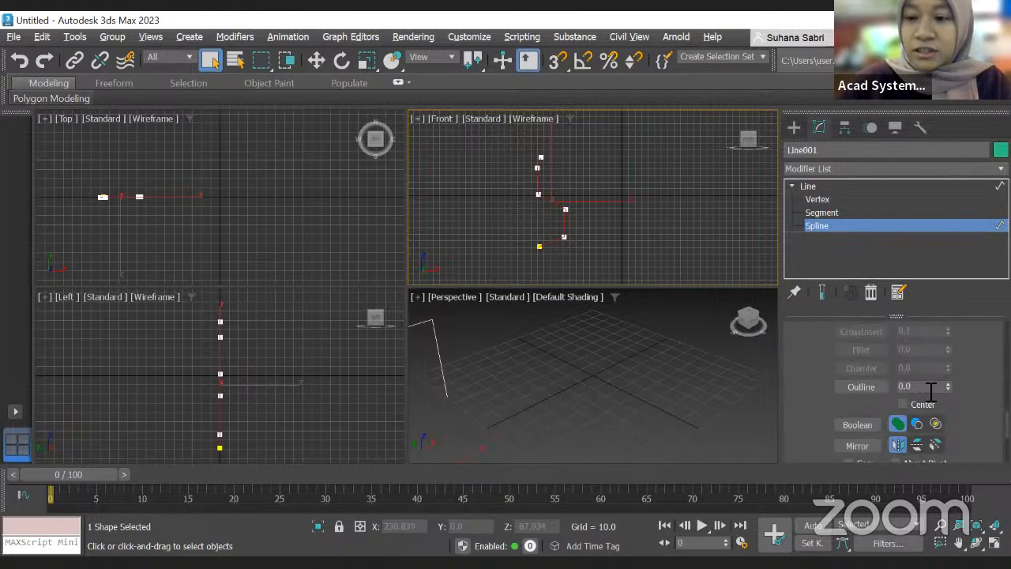
pyautogui.moveTo(947, 384); pyautogui.dragTo(951, 384)
pyautogui.scroll(5, 526, 158)
pyautogui.scroll(-5, 526, 158)
pyautogui.moveTo(593, 234); pyautogui.dragTo(562, 213, button='middle')
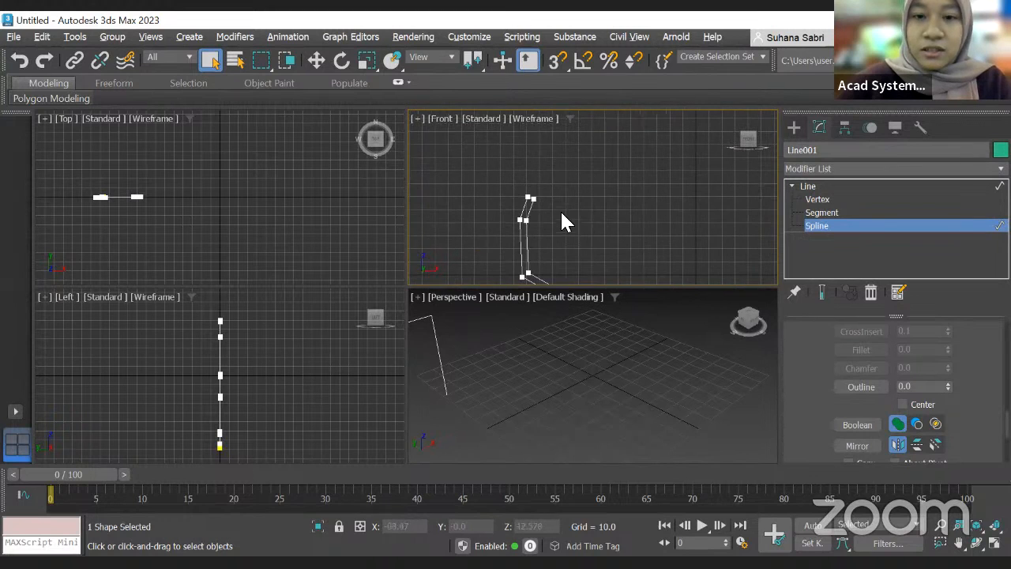
# Step: Select the rim vertices at the top of the outlined profile and fillet them to 2.475
pyautogui.click(818, 200)
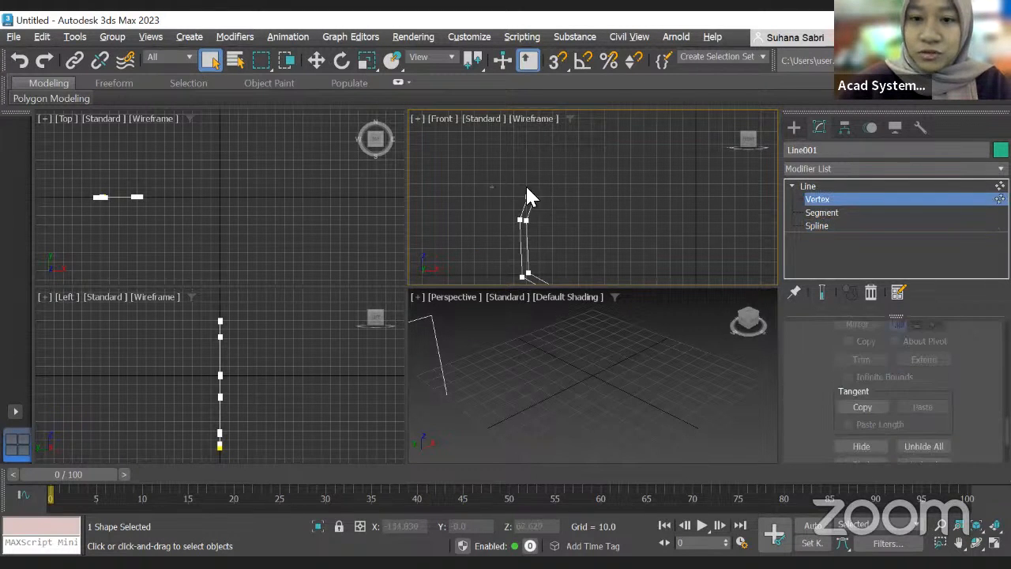
pyautogui.moveTo(565, 223); pyautogui.dragTo(519, 215)
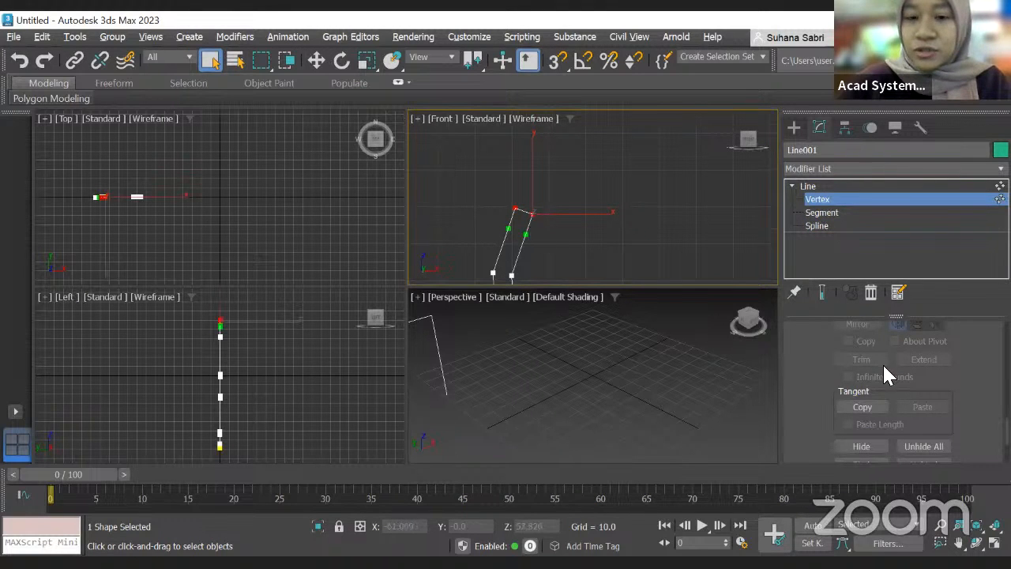
pyautogui.rightClick(530, 211)
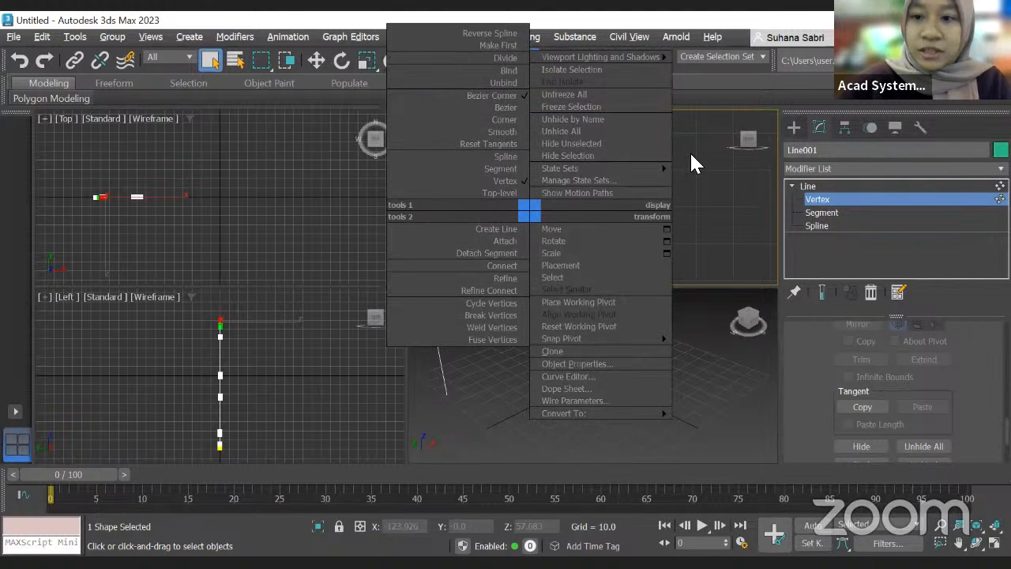
pyautogui.click(895, 429)
pyautogui.scroll(-7, 898, 399)
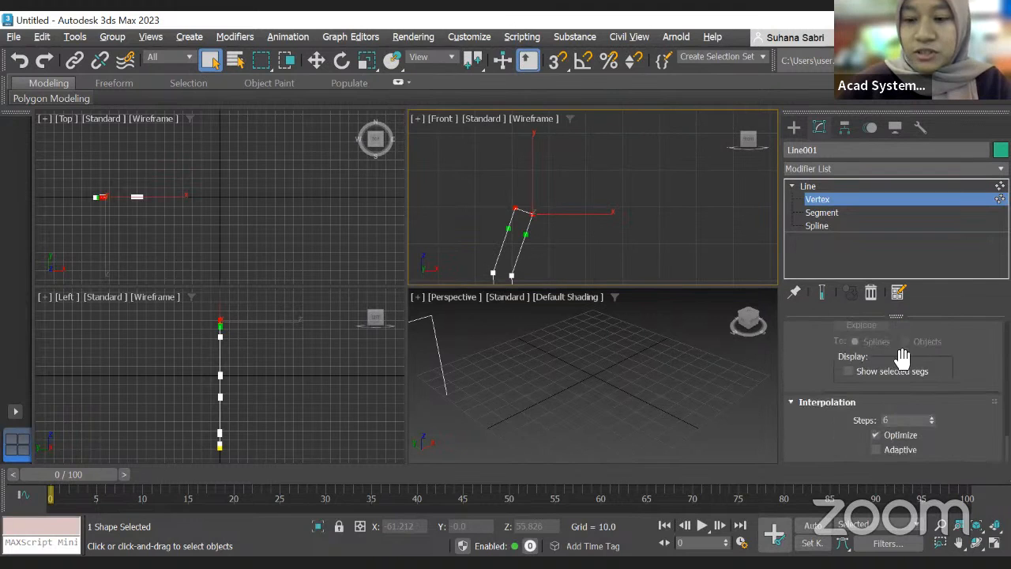
pyautogui.scroll(3, 897, 376)
pyautogui.scroll(5, 897, 378)
pyautogui.scroll(-2, 897, 378)
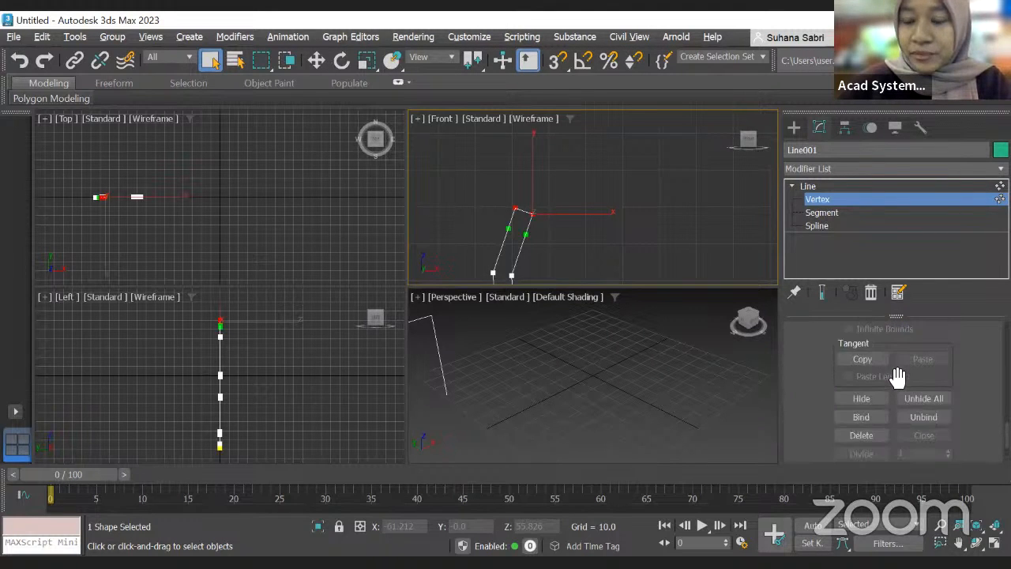
pyautogui.scroll(3, 897, 377)
pyautogui.scroll(4, 894, 373)
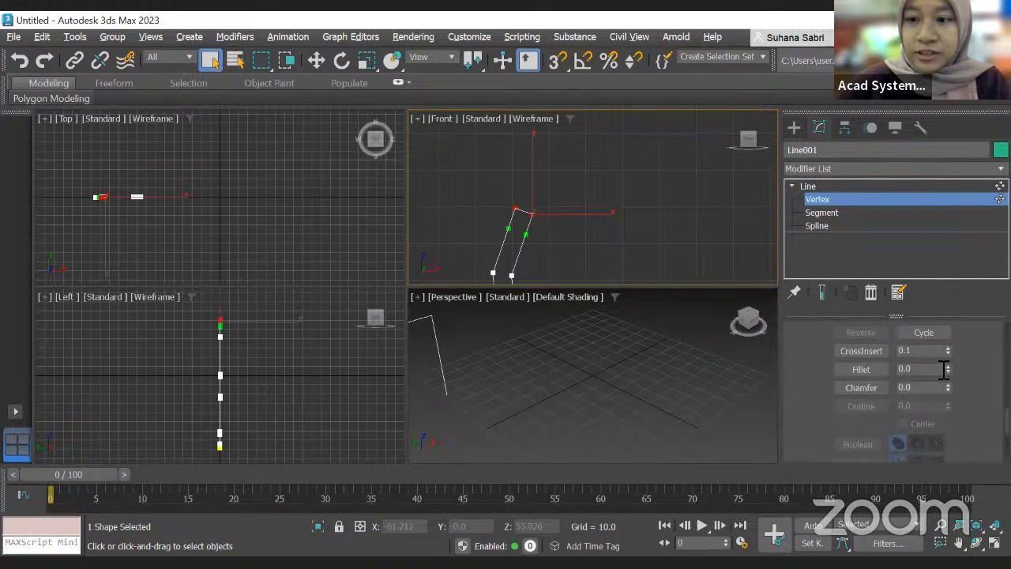
pyautogui.moveTo(947, 369); pyautogui.dragTo(947, 350)
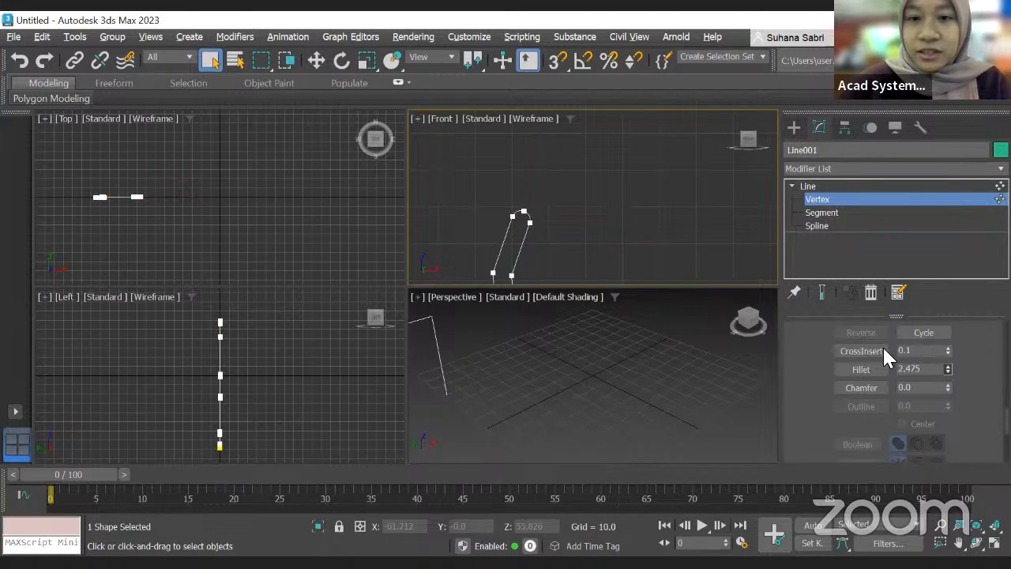
# Step: Select the vertex at the rounded rim and weld it
pyautogui.scroll(6, 521, 216)
pyautogui.moveTo(588, 165); pyautogui.dragTo(599, 237, button='middle')
pyautogui.scroll(5, 582, 223)
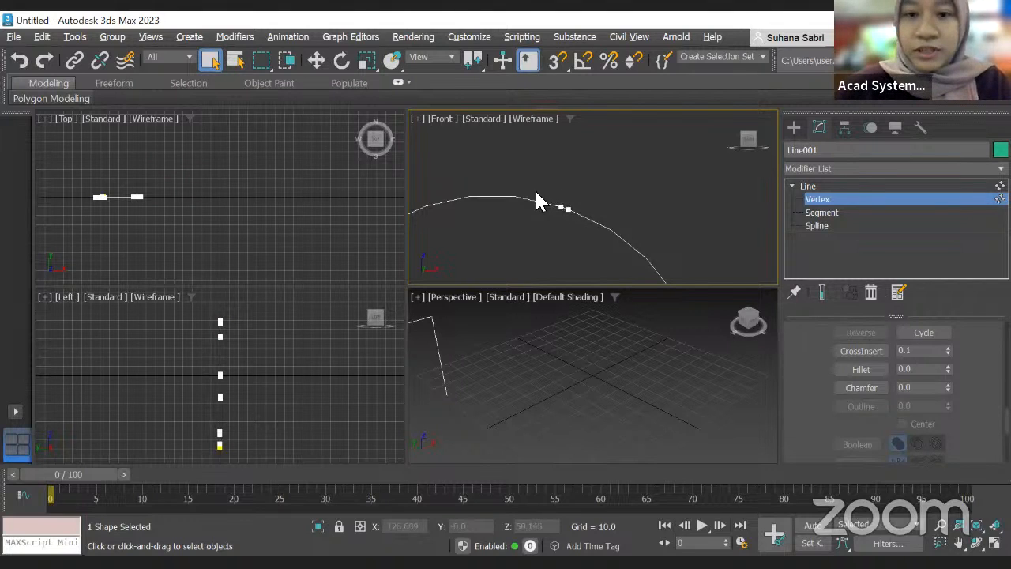
pyautogui.moveTo(608, 249); pyautogui.dragTo(609, 235)
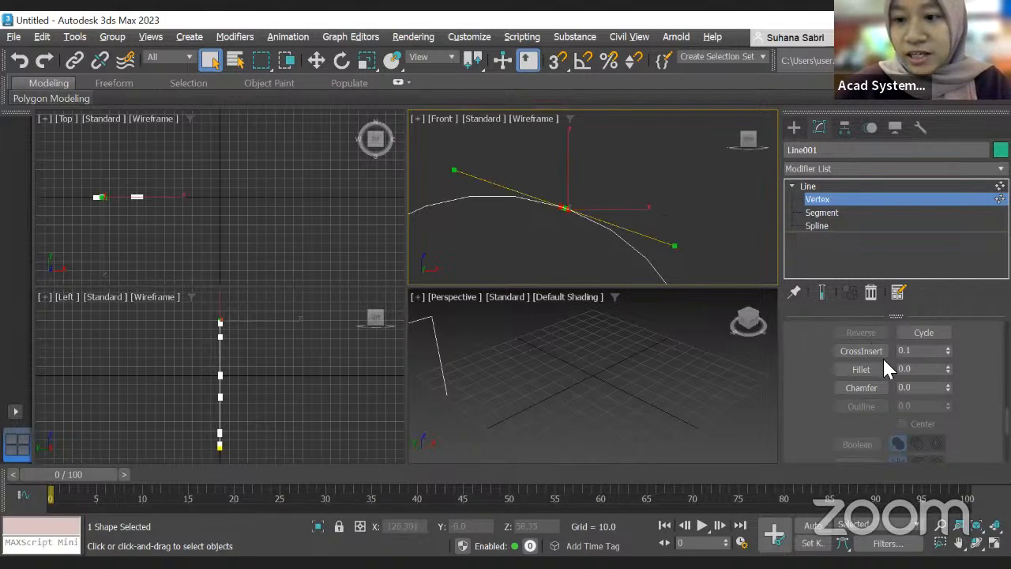
pyautogui.scroll(1, 880, 350)
pyautogui.scroll(2, 885, 354)
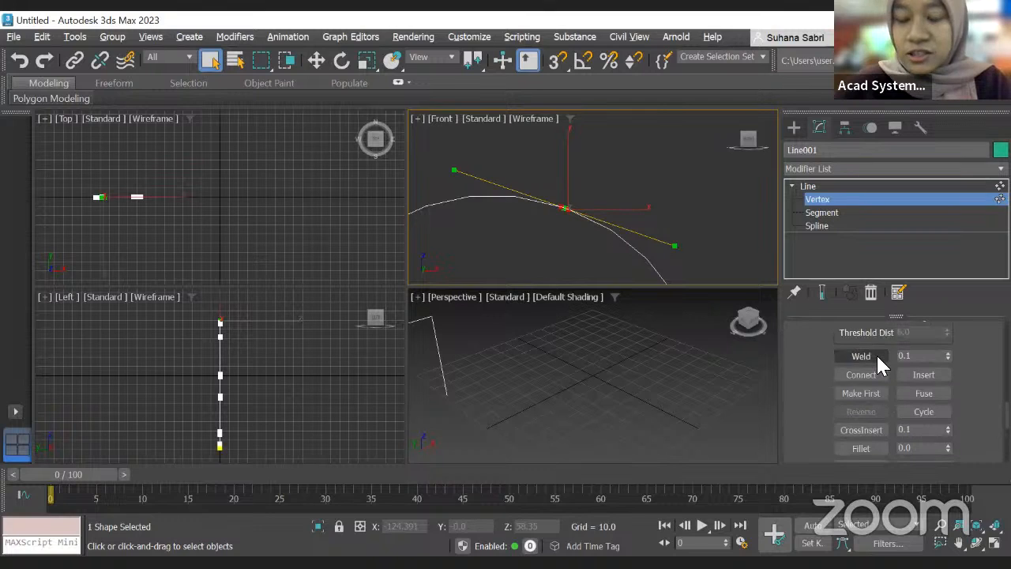
pyautogui.click(875, 353)
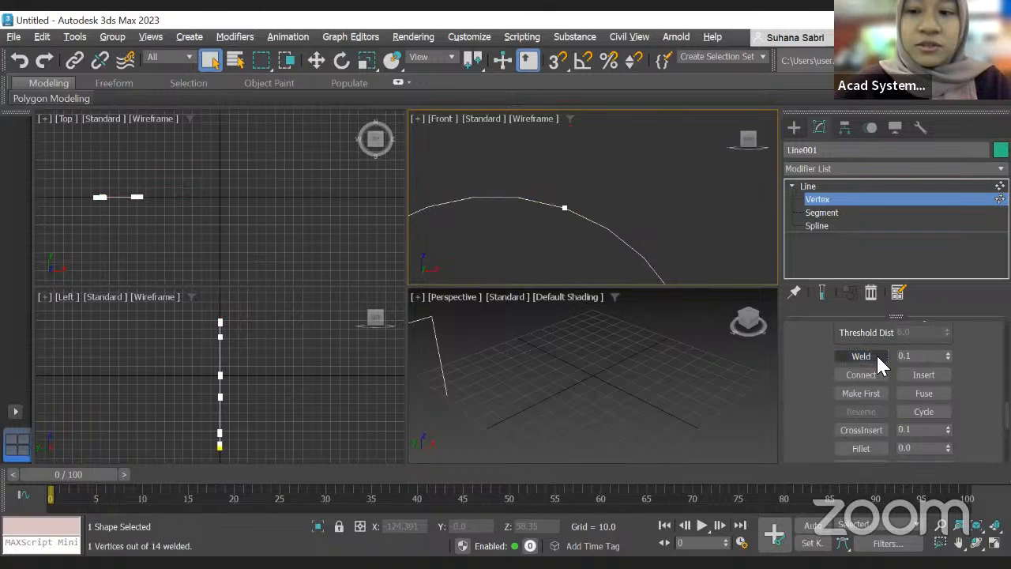
# Step: Set the spline's interpolation Steps to 100 to smooth the curves
pyautogui.moveTo(569, 202); pyautogui.dragTo(571, 205, button='middle')
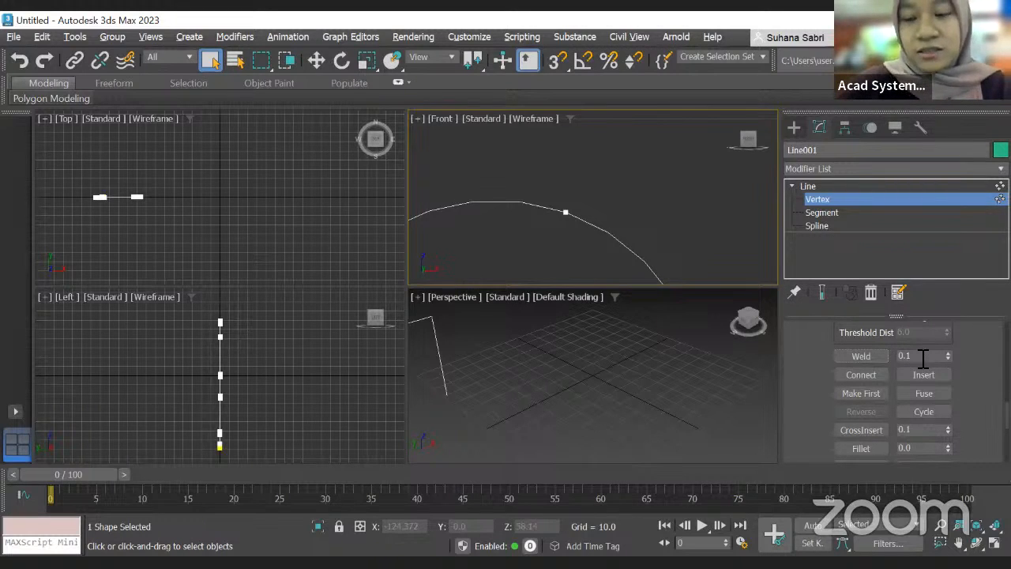
pyautogui.scroll(4, 620, 220)
pyautogui.moveTo(578, 206); pyautogui.dragTo(665, 203, button='middle')
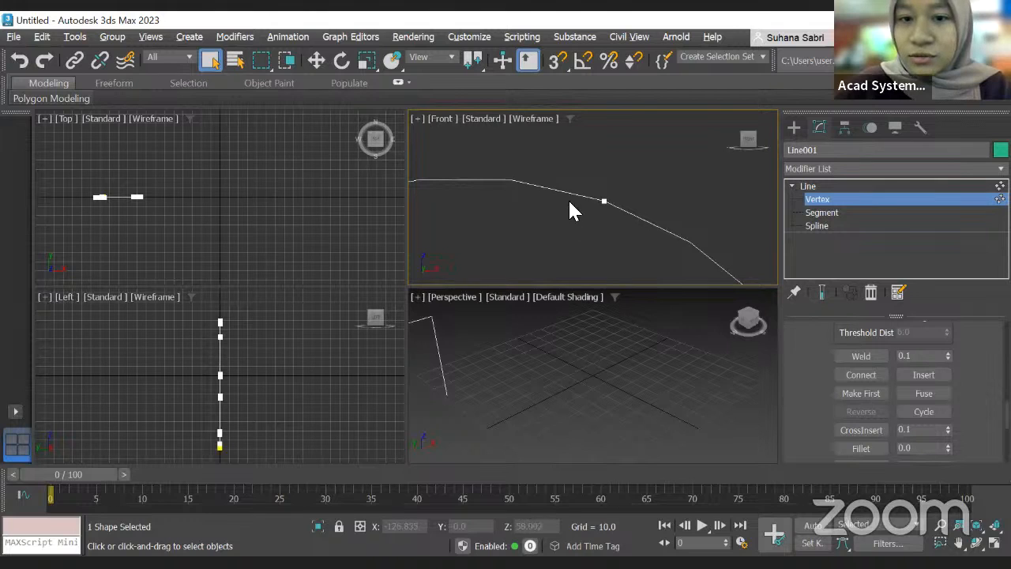
pyautogui.scroll(-10, 940, 386)
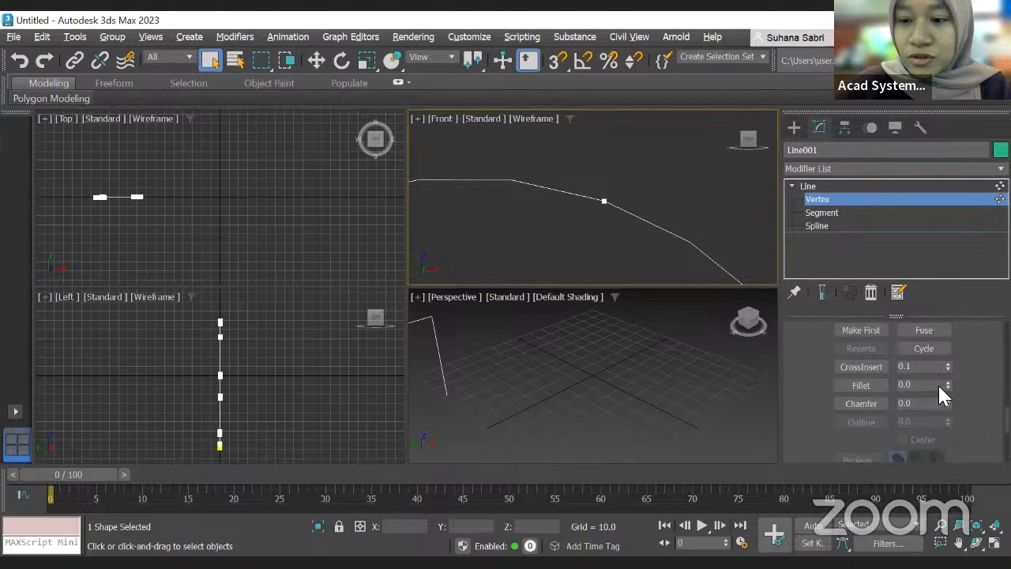
pyautogui.scroll(-5, 948, 406)
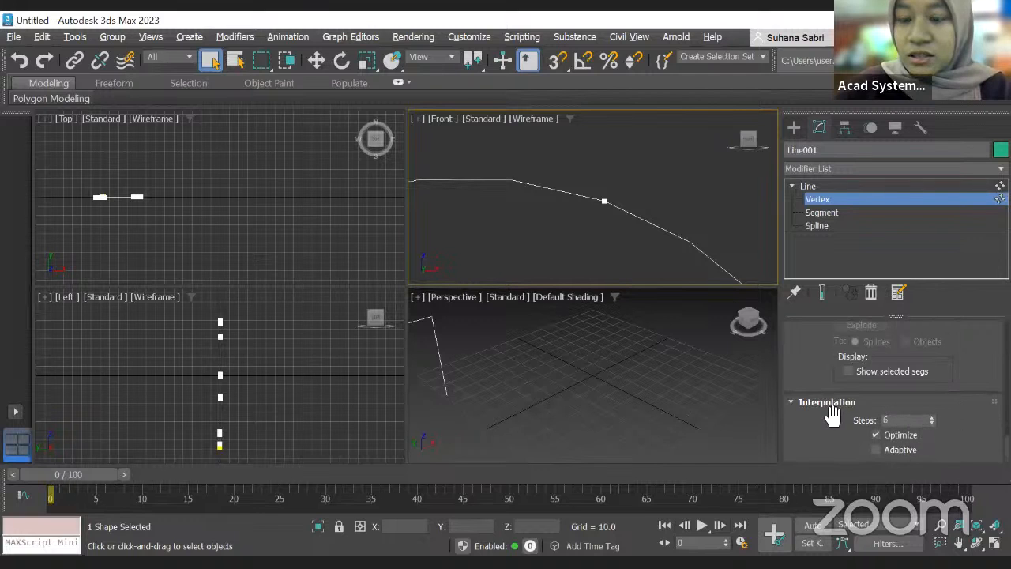
pyautogui.moveTo(933, 416); pyautogui.dragTo(903, 342)
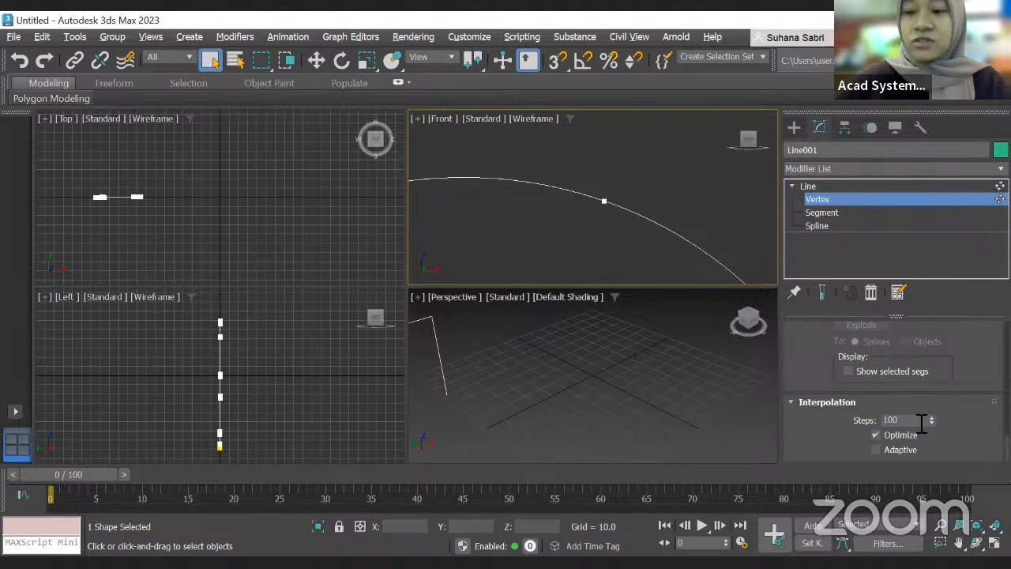
# Step: Select the inner bottom corner vertex of the glass profile and fillet it
pyautogui.scroll(-6, 614, 224)
pyautogui.scroll(-8, 636, 211)
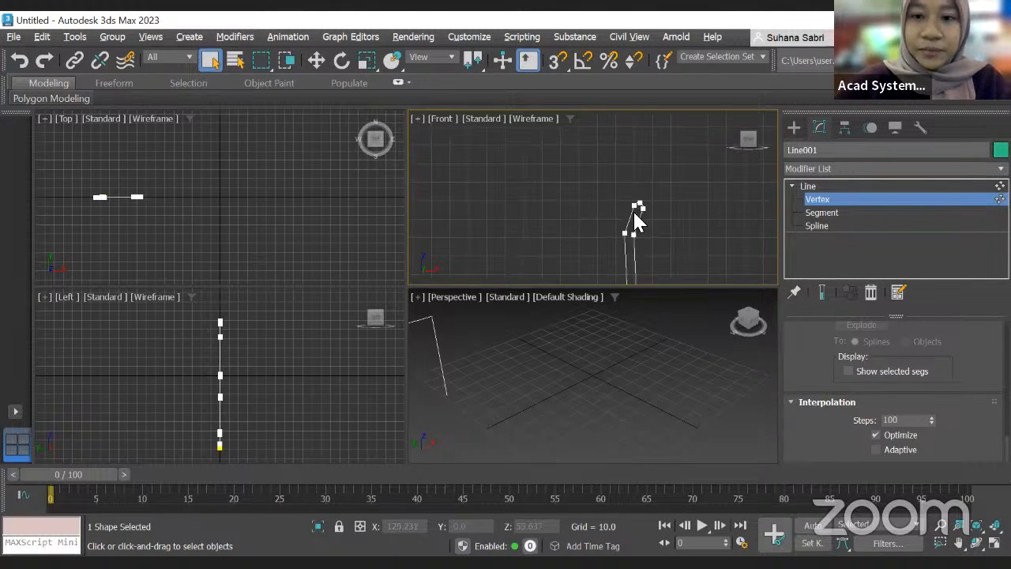
pyautogui.moveTo(662, 253); pyautogui.dragTo(660, 215, button='middle')
pyautogui.scroll(3, 659, 216)
pyautogui.click(601, 233)
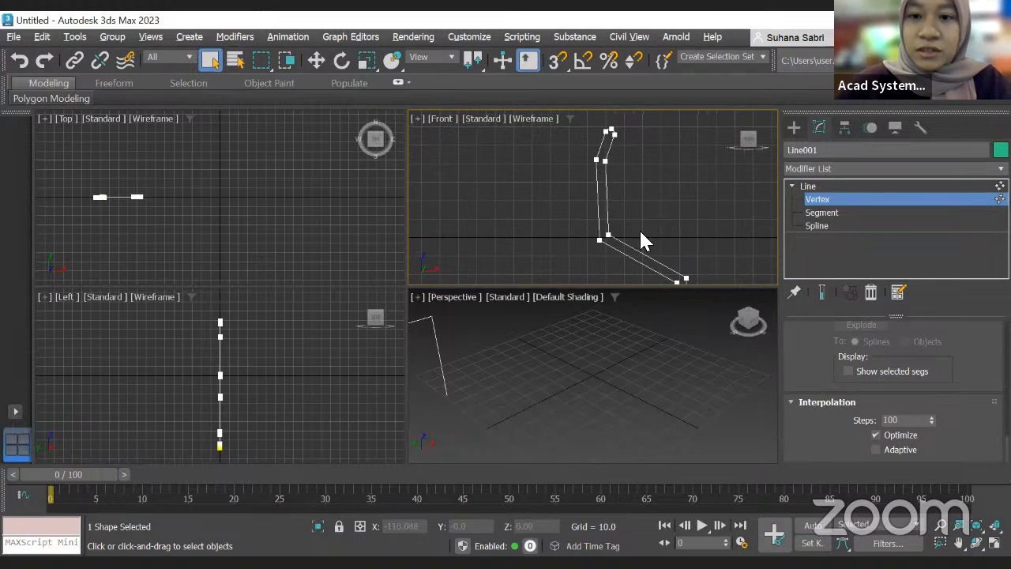
pyautogui.scroll(2, 907, 405)
pyautogui.scroll(-5, 907, 405)
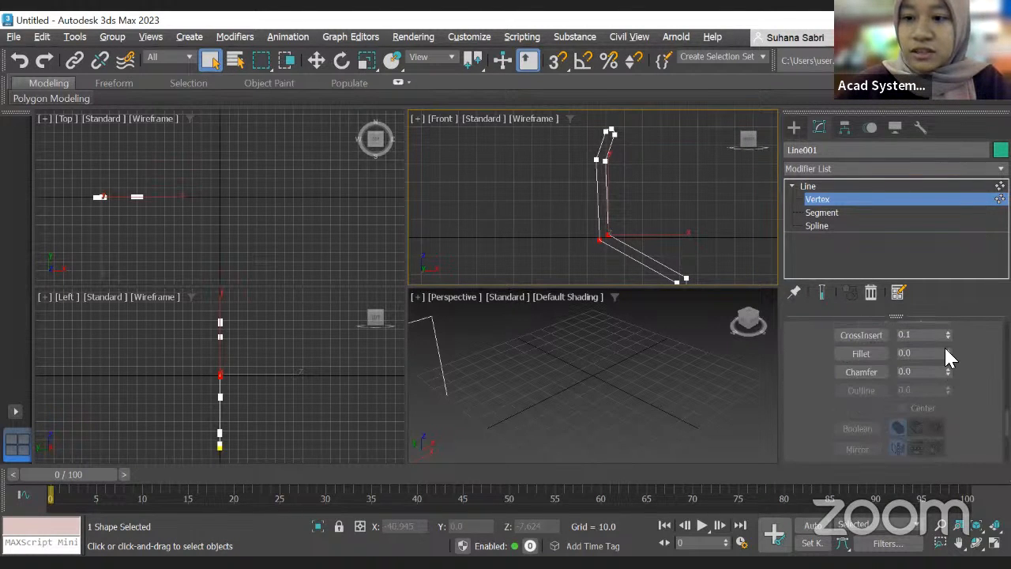
pyautogui.moveTo(948, 354); pyautogui.dragTo(949, 344)
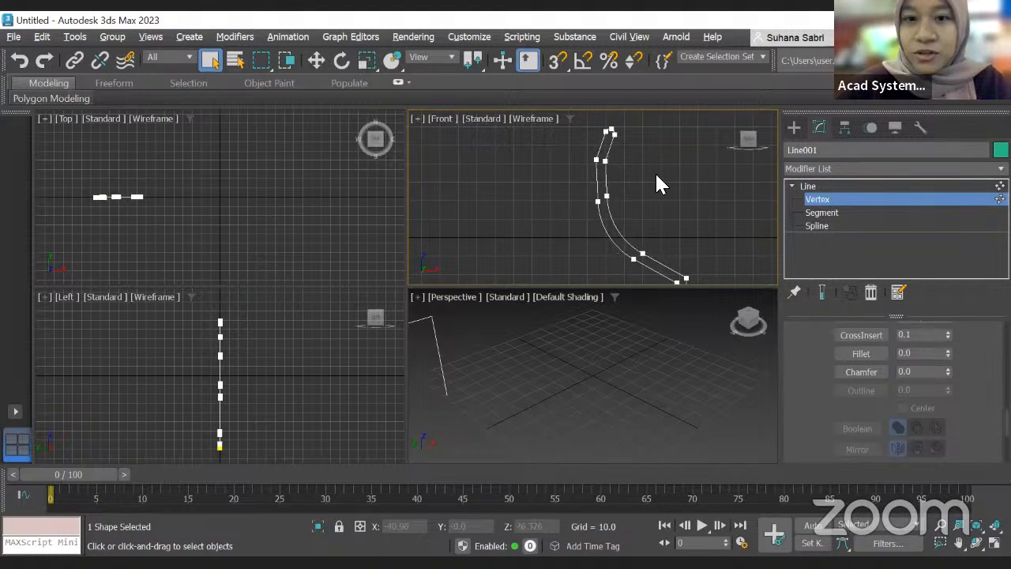
# Step: Select the vertices along the curved upper part of the glass profile and fillet them
pyautogui.moveTo(582, 154); pyautogui.dragTo(653, 175)
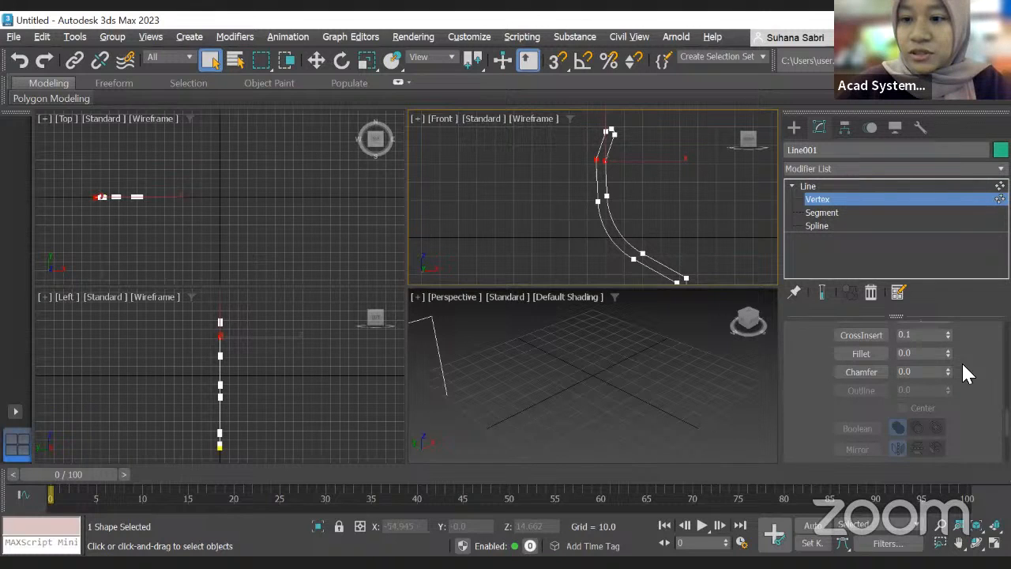
pyautogui.moveTo(945, 351); pyautogui.dragTo(947, 343)
pyautogui.scroll(-2, 740, 267)
pyautogui.scroll(-1, 738, 256)
pyautogui.moveTo(738, 257); pyautogui.dragTo(698, 204, button='middle')
pyautogui.scroll(2, 679, 198)
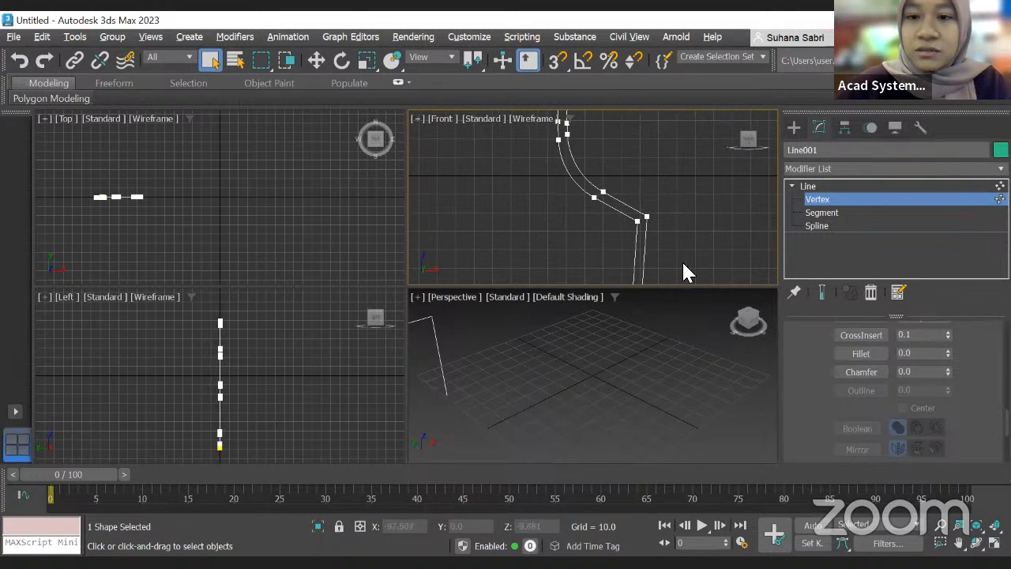
pyautogui.moveTo(688, 261); pyautogui.dragTo(691, 262)
pyautogui.moveTo(948, 354); pyautogui.dragTo(958, 340)
# Step: Select the corner vertices near the base of the glass profile and fillet each one
pyautogui.scroll(-3, 755, 247)
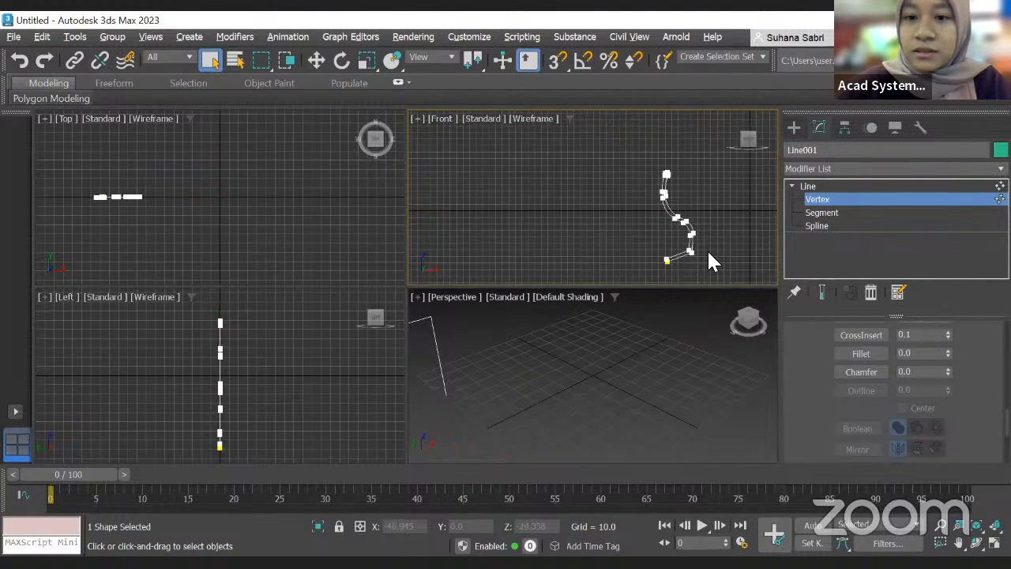
pyautogui.scroll(3, 709, 255)
pyautogui.moveTo(700, 281); pyautogui.dragTo(699, 280)
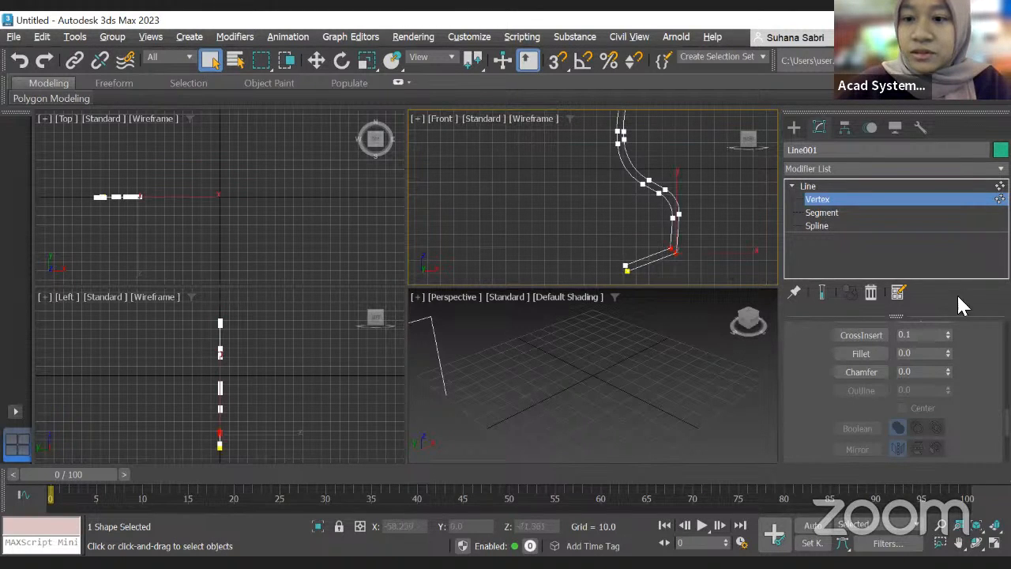
pyautogui.moveTo(947, 355); pyautogui.dragTo(949, 353)
pyautogui.scroll(3, 691, 267)
pyautogui.scroll(-2, 702, 245)
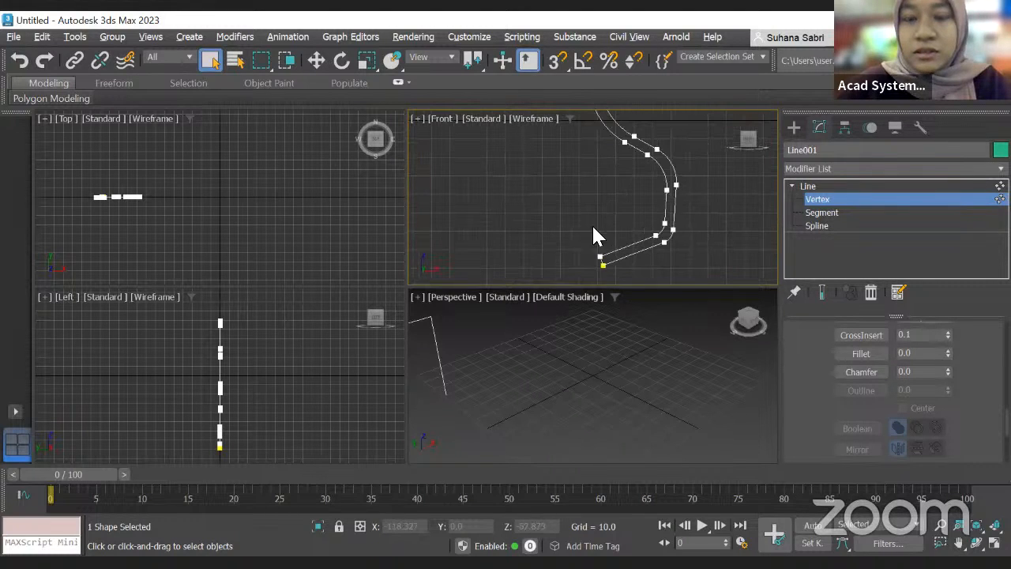
pyautogui.moveTo(634, 276); pyautogui.dragTo(634, 276)
pyautogui.moveTo(947, 353); pyautogui.dragTo(947, 345)
# Step: Select the vertex at the bottom end of the profile and weld it
pyautogui.scroll(6, 627, 266)
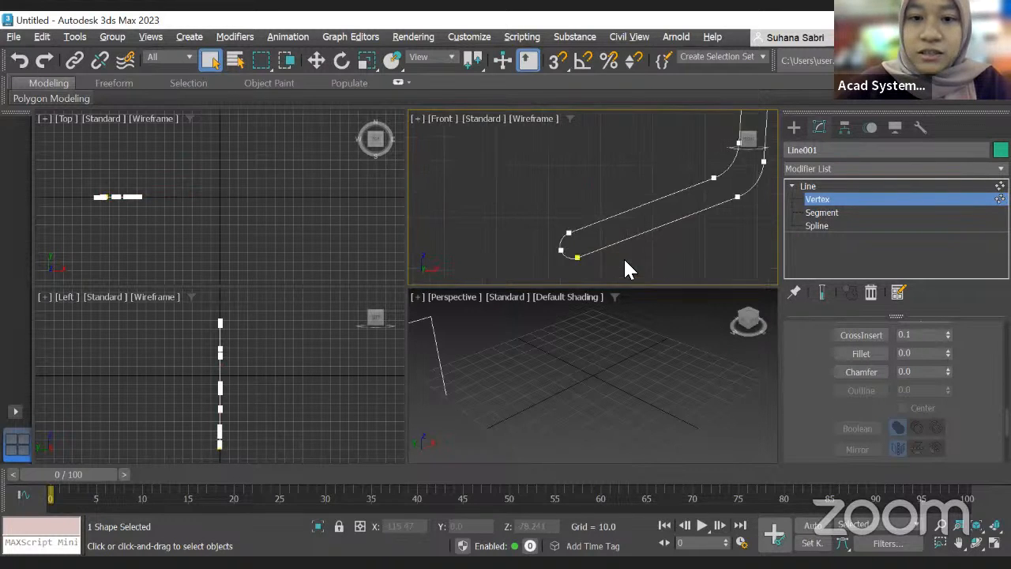
pyautogui.scroll(-5, 521, 208)
pyautogui.scroll(7, 543, 193)
pyautogui.moveTo(529, 207); pyautogui.dragTo(730, 192, button='middle')
pyautogui.scroll(3, 625, 197)
pyautogui.moveTo(616, 197); pyautogui.dragTo(660, 138, button='middle')
pyautogui.moveTo(525, 163); pyautogui.dragTo(602, 241)
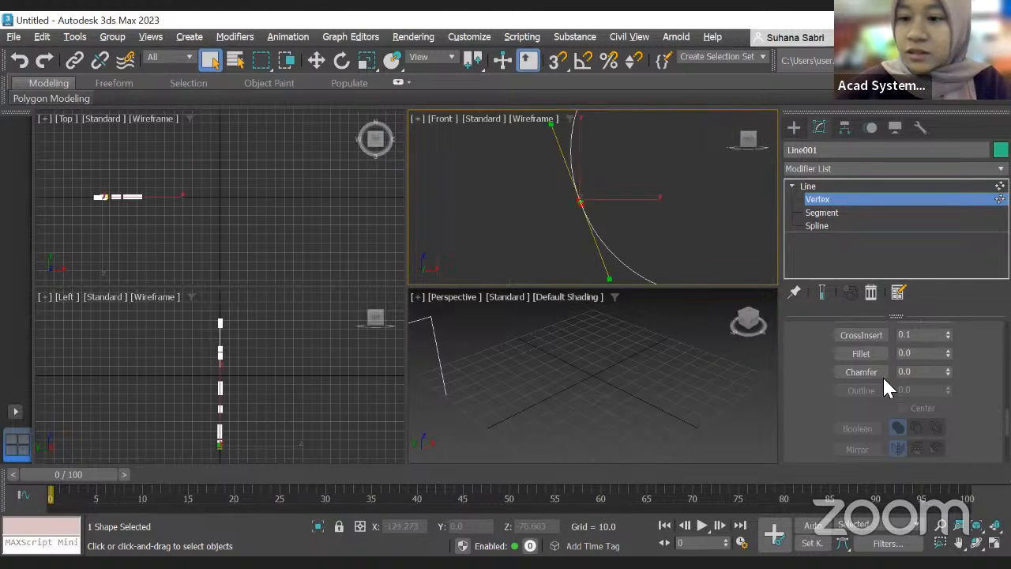
pyautogui.scroll(7, 901, 357)
pyautogui.click(860, 371)
pyautogui.scroll(-4, 650, 207)
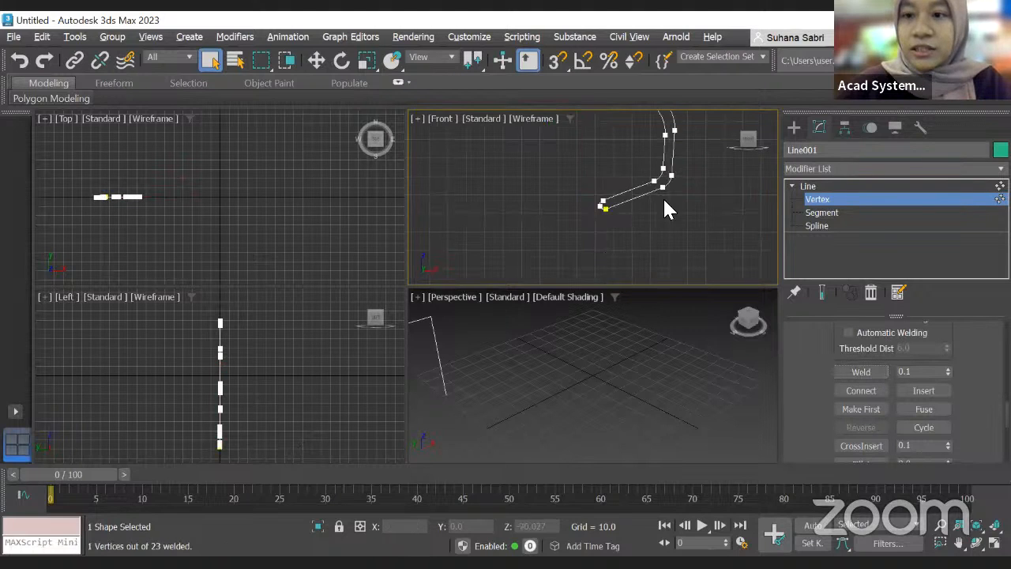
# Step: Apply a Lathe modifier to the glass profile
pyautogui.click(803, 169)
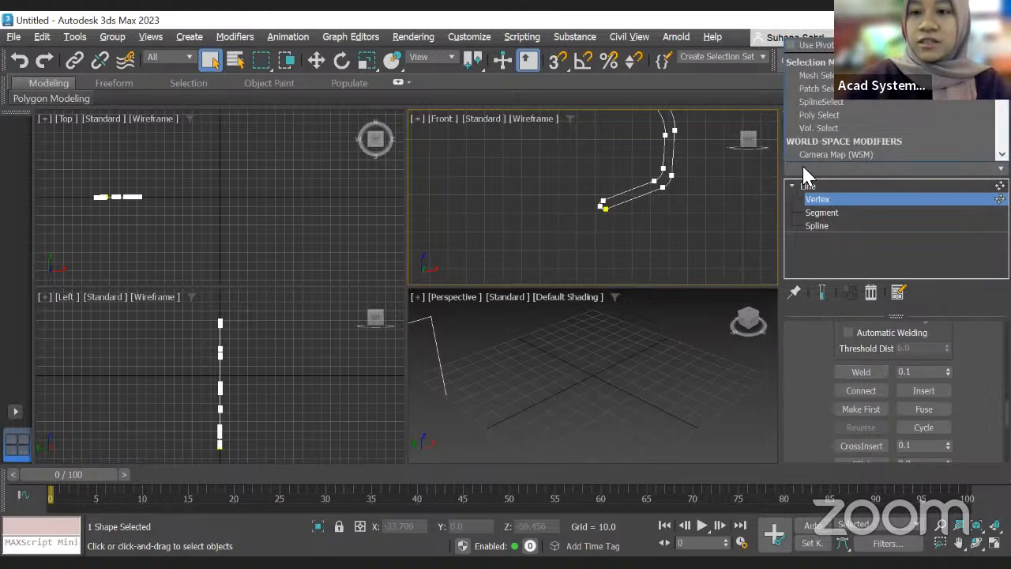
pyautogui.scroll(-8, 812, 142)
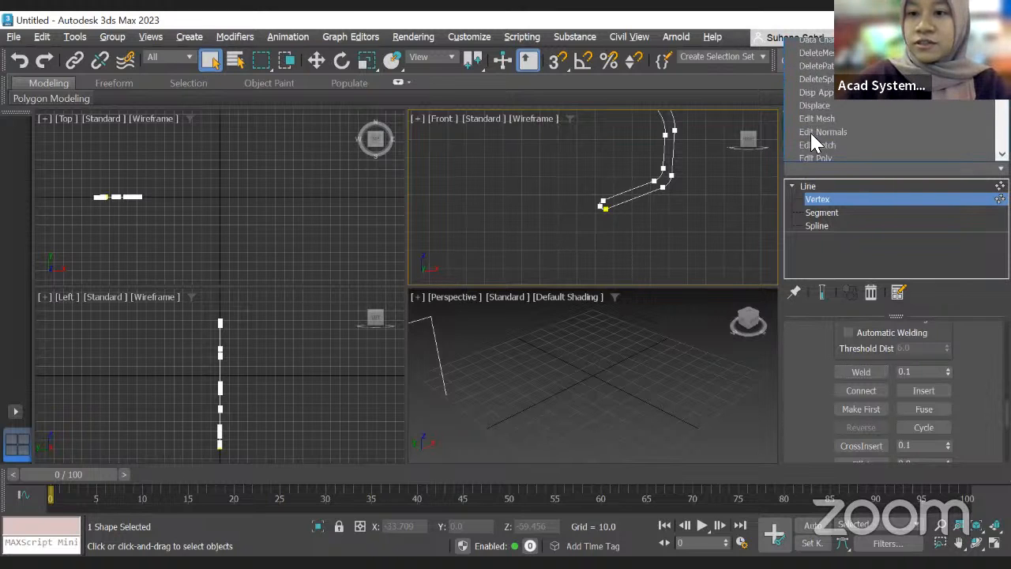
pyautogui.scroll(-6, 814, 142)
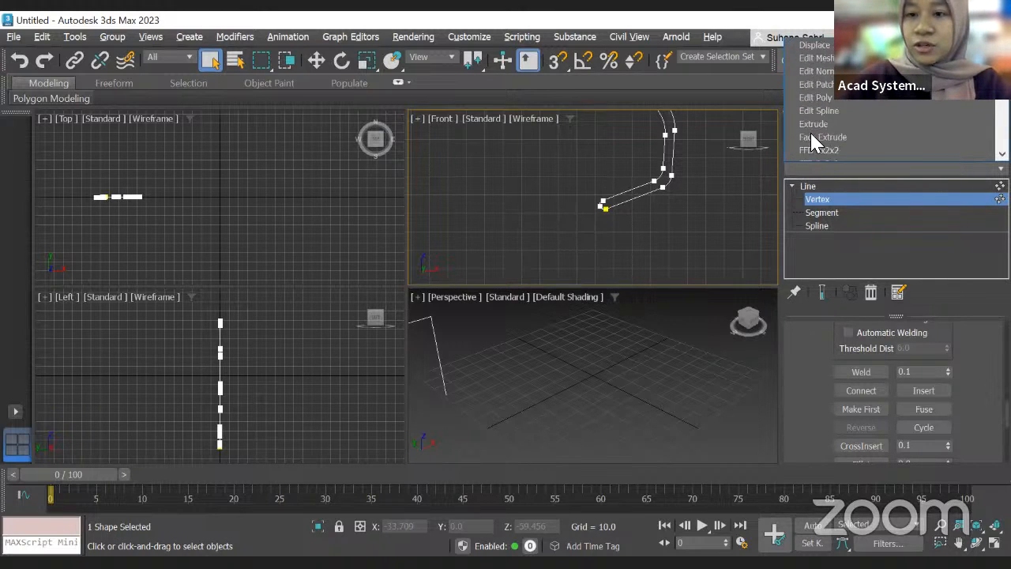
pyautogui.scroll(-3, 817, 120)
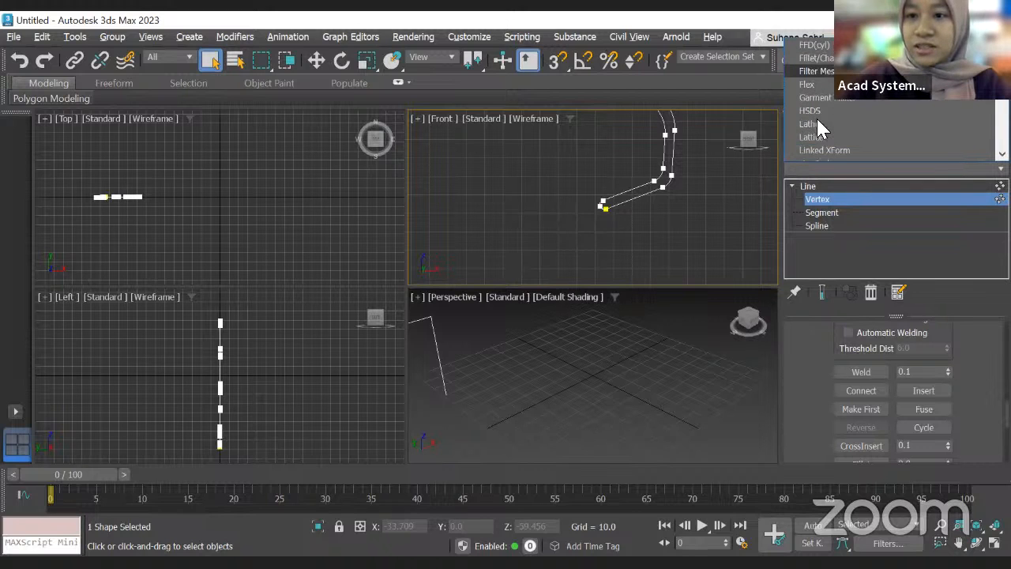
pyautogui.click(818, 124)
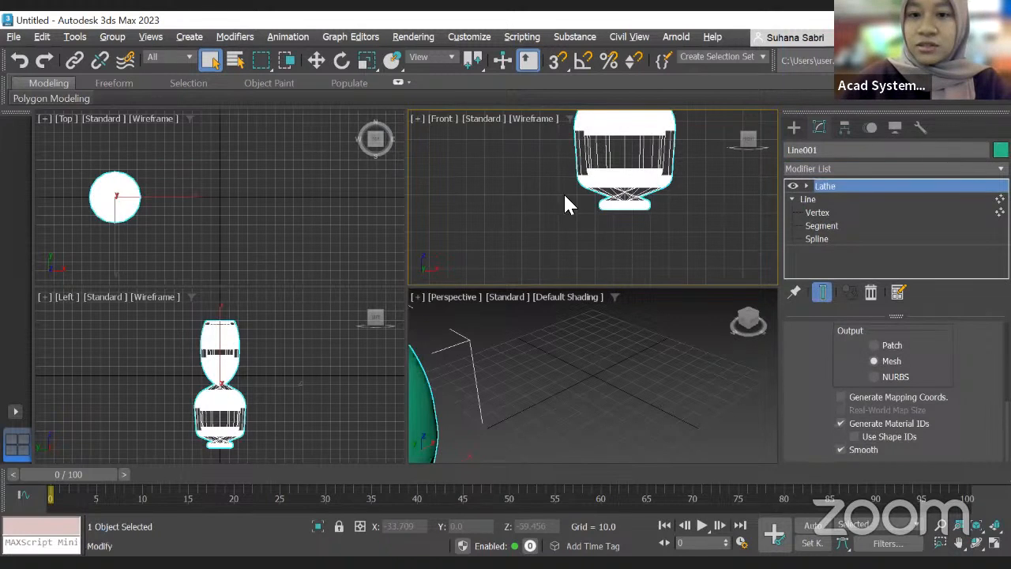
# Step: Set the Lathe alignment to Max so the glass revolves correctly
pyautogui.scroll(-4, 681, 194)
pyautogui.moveTo(681, 186); pyautogui.dragTo(643, 214, button='middle')
pyautogui.scroll(3, 632, 207)
pyautogui.scroll(3, 640, 200)
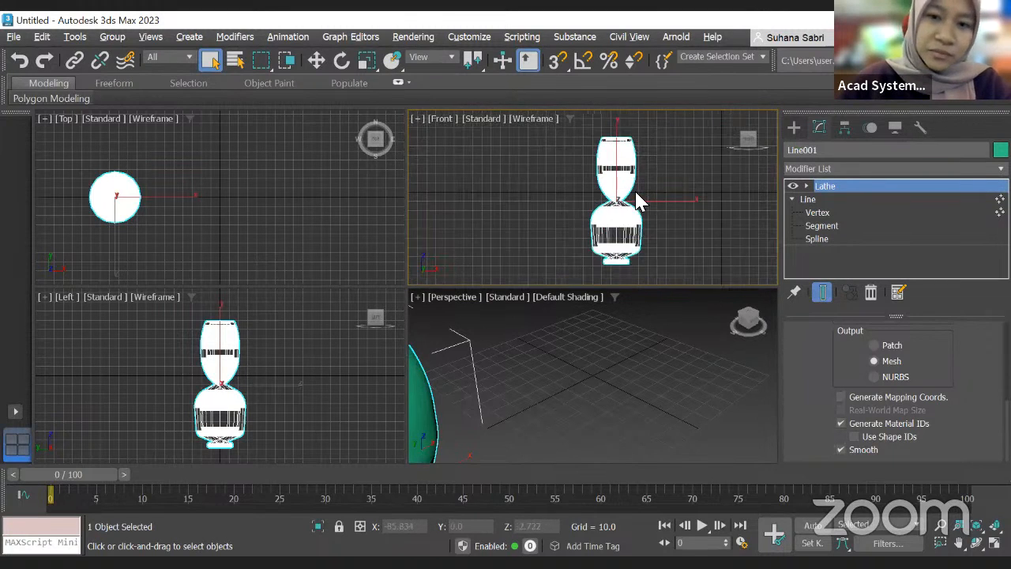
pyautogui.scroll(-5, 638, 204)
pyautogui.scroll(3, 638, 204)
pyautogui.scroll(3, 887, 374)
pyautogui.click(932, 408)
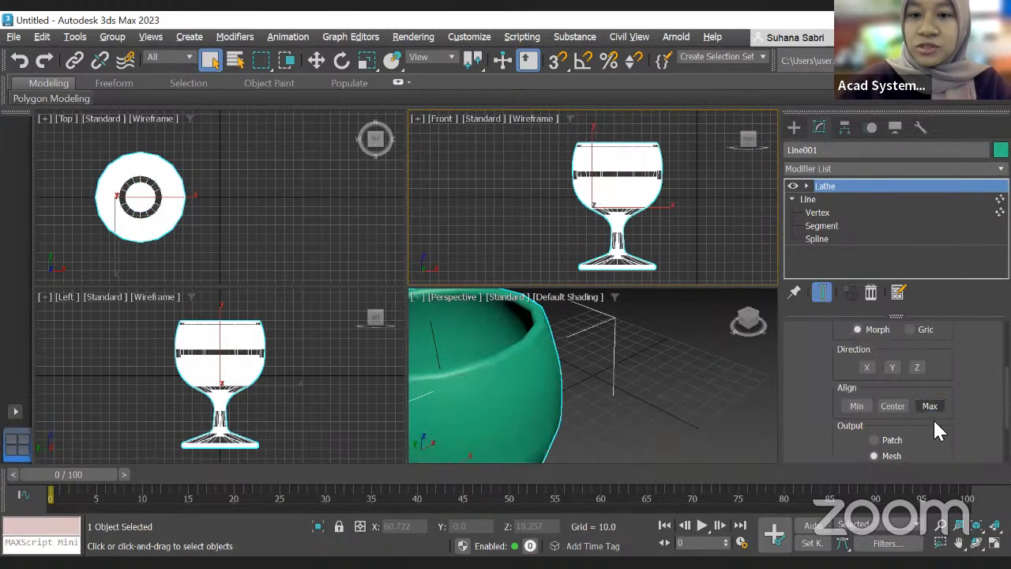
# Step: Try the Min alignment for the Lathe, then restore Max
pyautogui.click(848, 406)
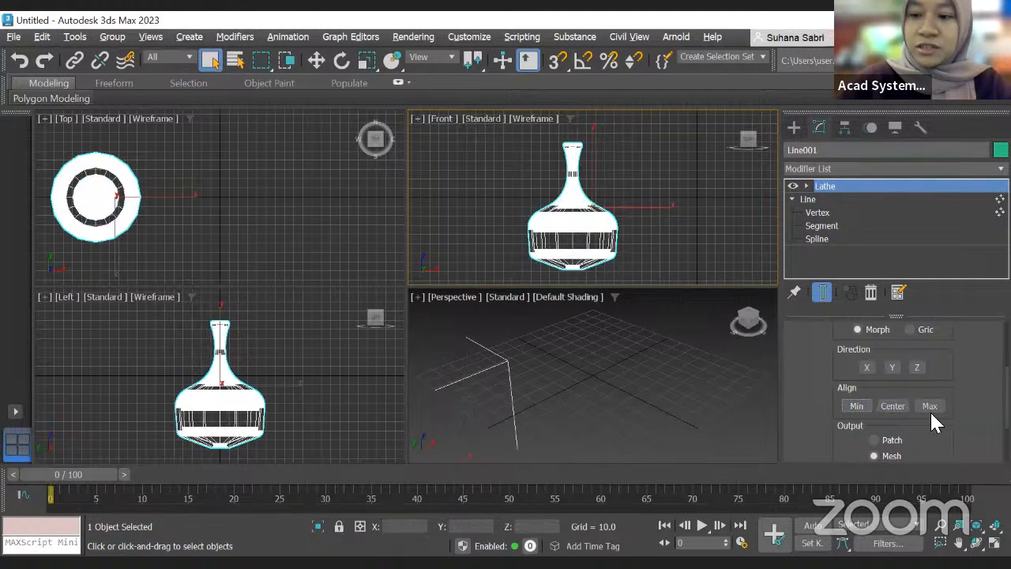
pyautogui.click(928, 406)
pyautogui.scroll(-6, 565, 312)
pyautogui.moveTo(562, 358)
pyautogui.mouseDown(button='middle')
pyautogui.moveTo(629, 360)
pyautogui.moveTo(542, 359)
pyautogui.mouseUp(button='middle')
pyautogui.scroll(3, 632, 359)
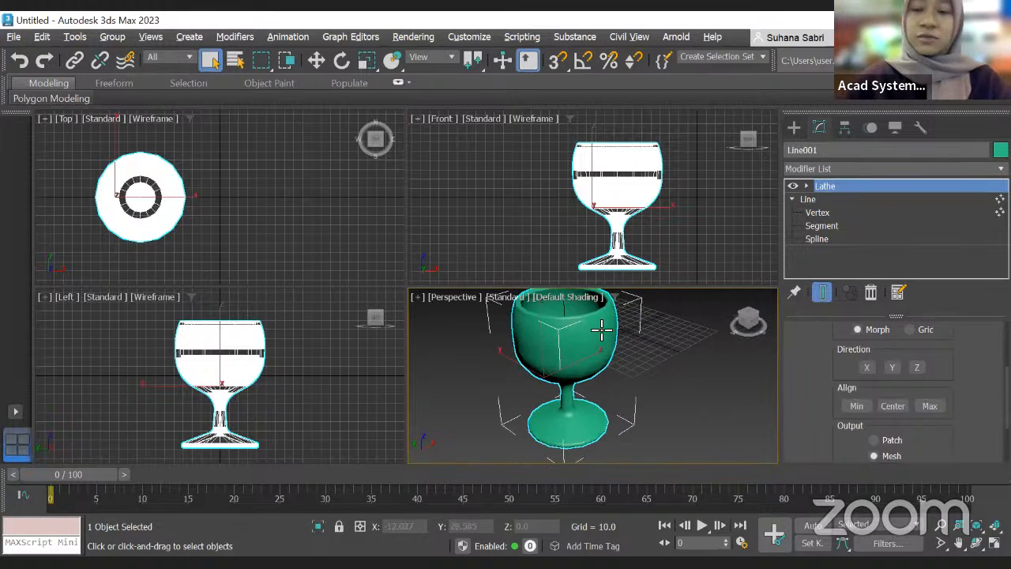
# Step: Inspect the lathed glass from several distances in the perspective view
pyautogui.scroll(-5, 627, 332)
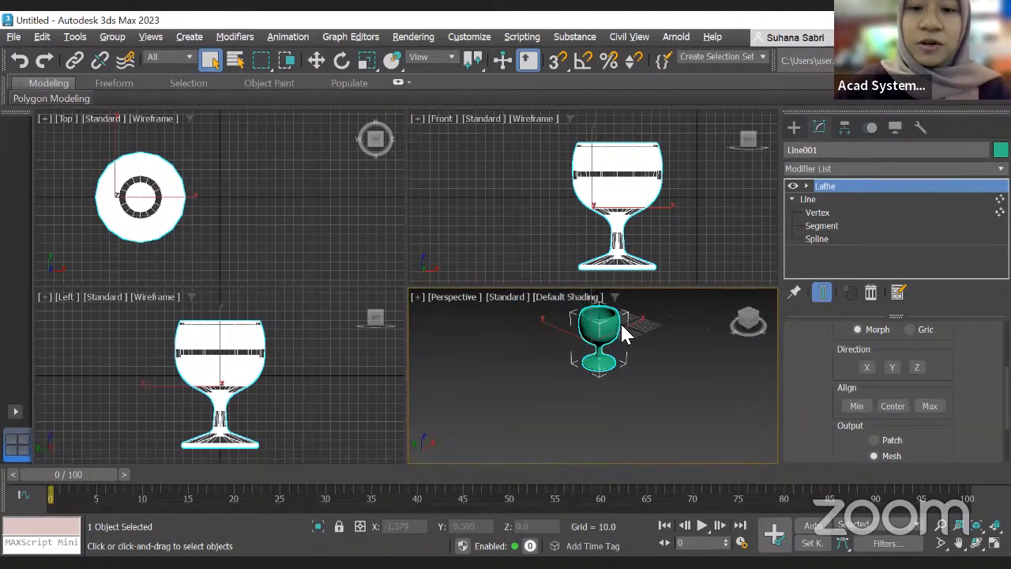
pyautogui.scroll(3, 648, 320)
pyautogui.scroll(3, 637, 304)
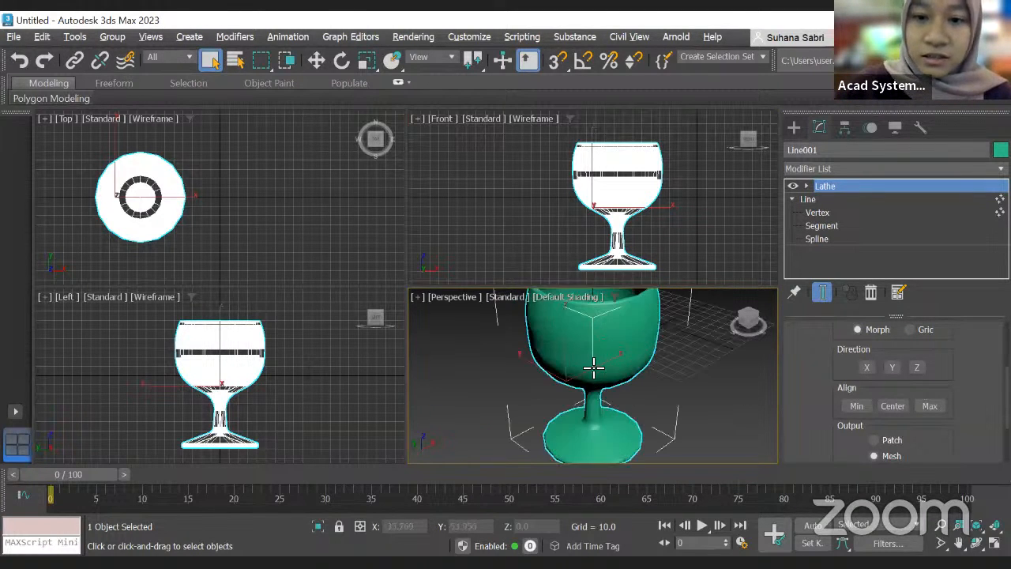
pyautogui.scroll(-4, 609, 355)
pyautogui.scroll(3, 598, 414)
pyautogui.scroll(4, 600, 412)
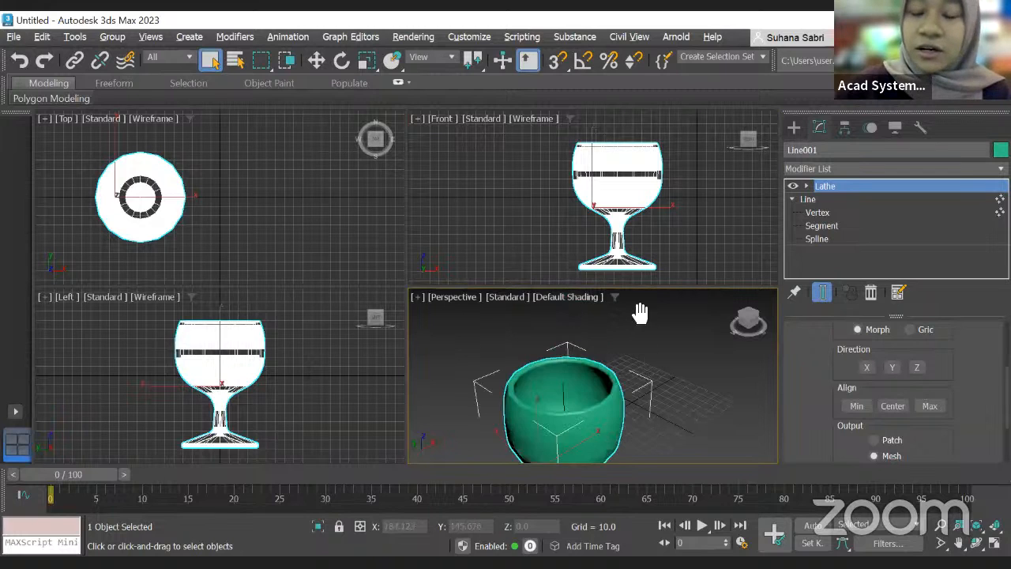
pyautogui.scroll(-2, 635, 309)
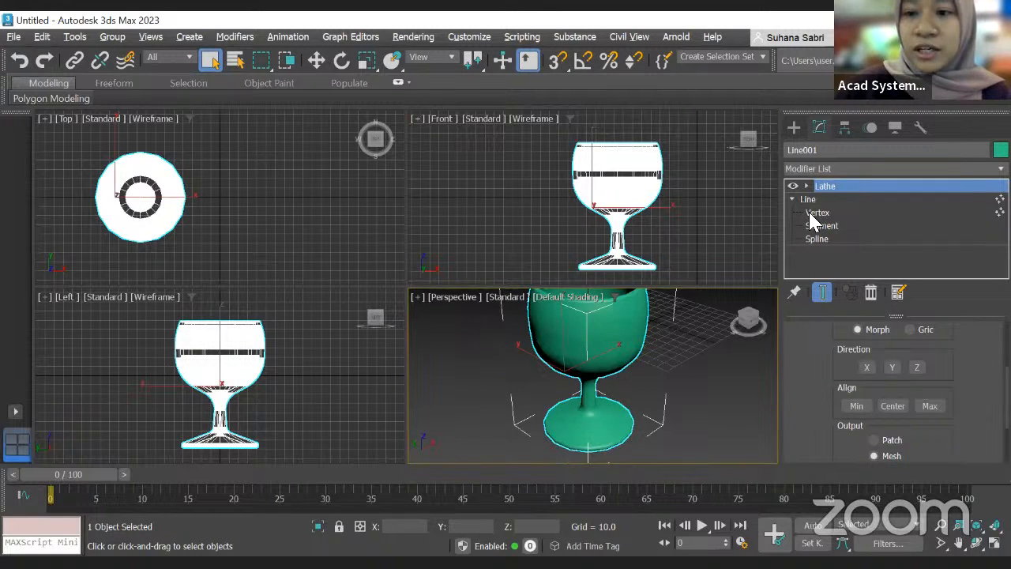
# Step: Check the underlying line's vertex level, then return to the Lathe modifier
pyautogui.click(814, 213)
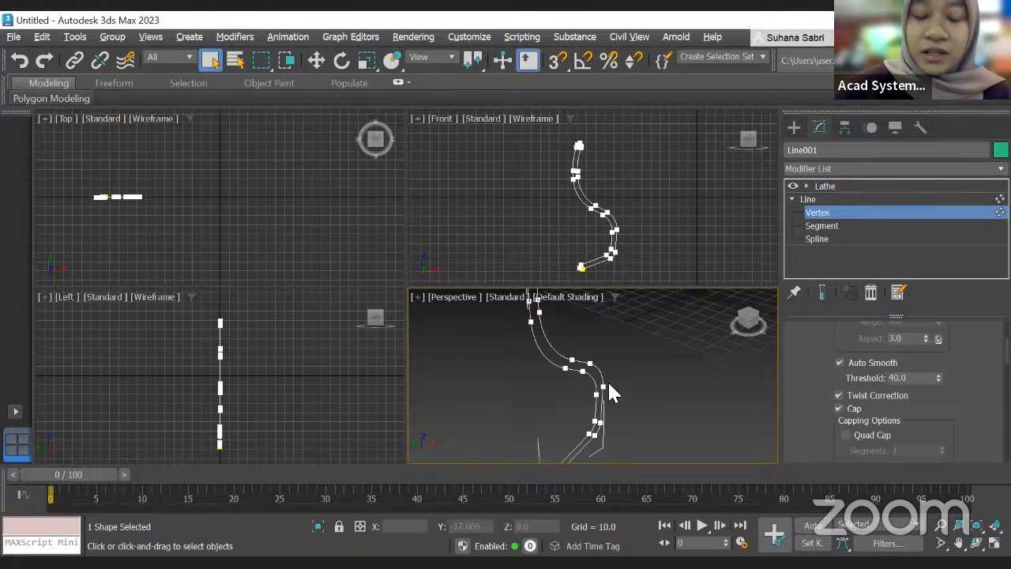
pyautogui.keyDown('alt'); pyautogui.moveTo(630, 363); pyautogui.dragTo(615, 391, button='middle'); pyautogui.keyUp('alt')
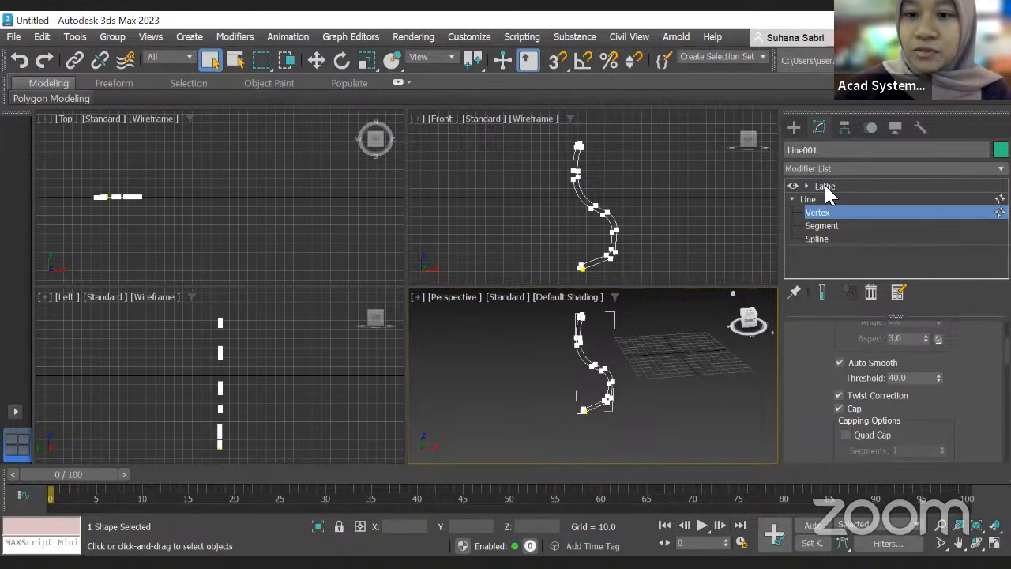
pyautogui.click(827, 189)
pyautogui.keyDown('alt'); pyautogui.moveTo(670, 385); pyautogui.dragTo(637, 384, button='middle'); pyautogui.keyUp('alt')
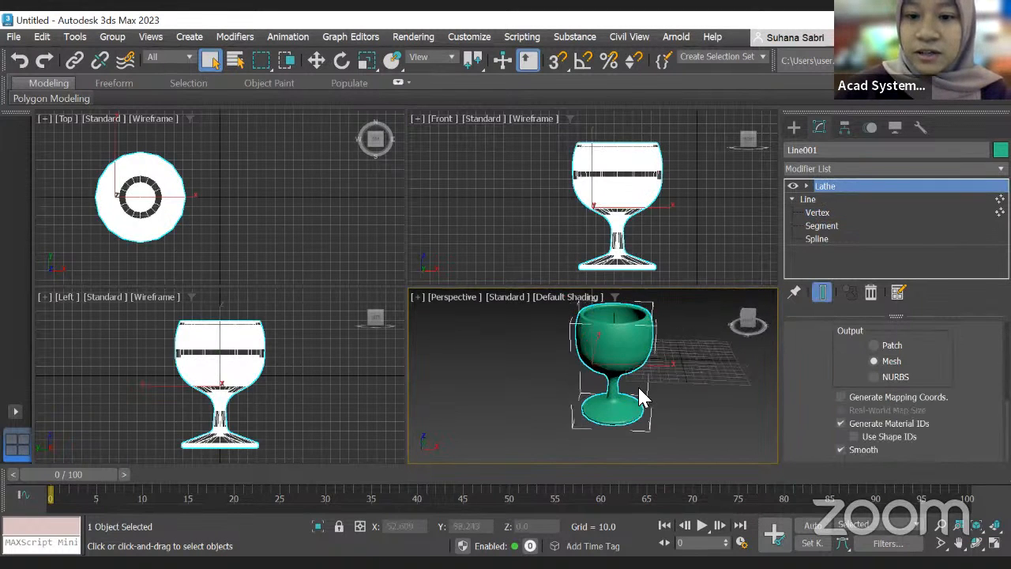
# Step: Set the Lathe output to NURBS after comparing Patch and Mesh
pyautogui.scroll(4, 651, 354)
pyautogui.scroll(-5, 644, 348)
pyautogui.scroll(4, 614, 339)
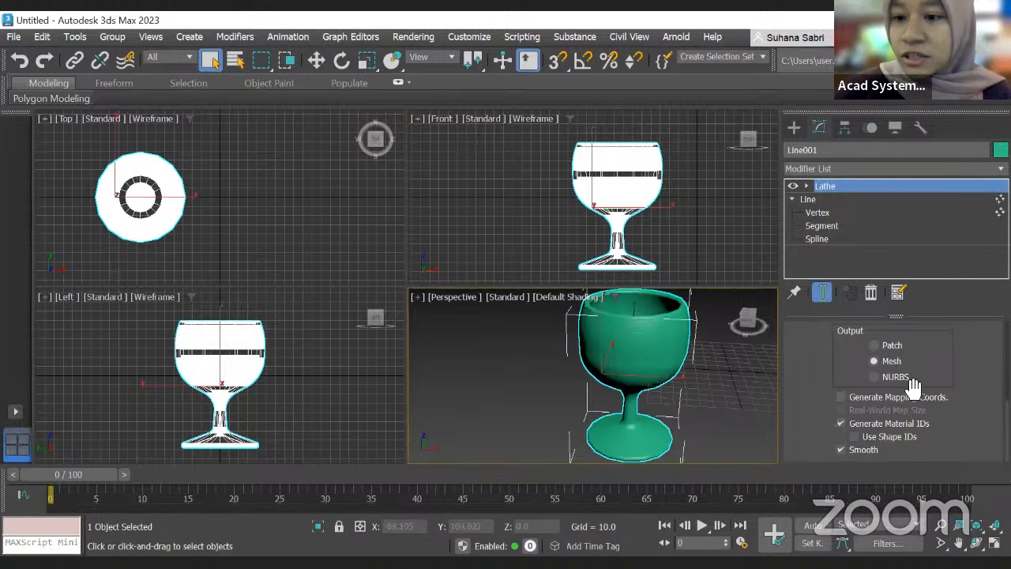
pyautogui.scroll(2, 889, 395)
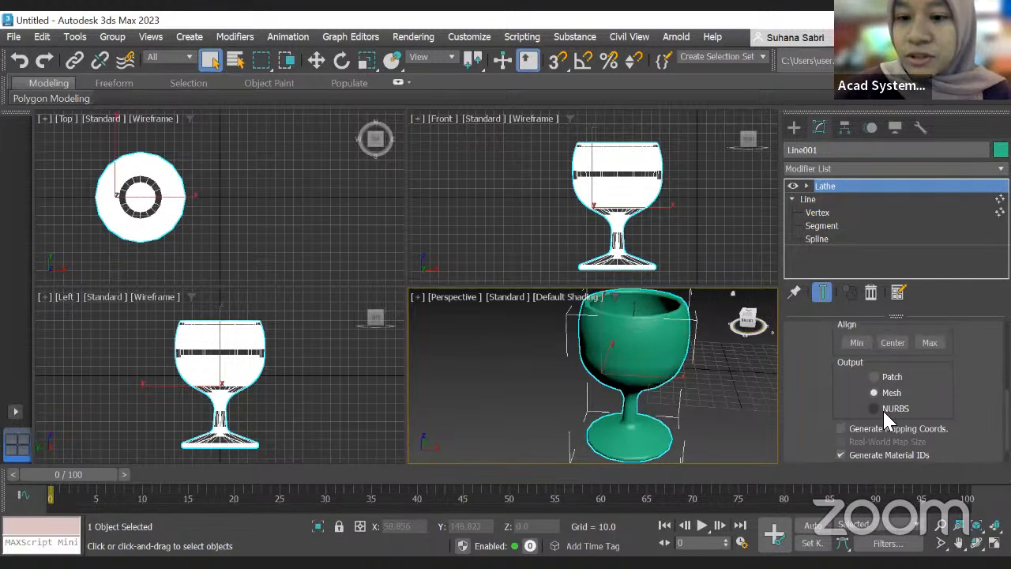
pyautogui.click(877, 408)
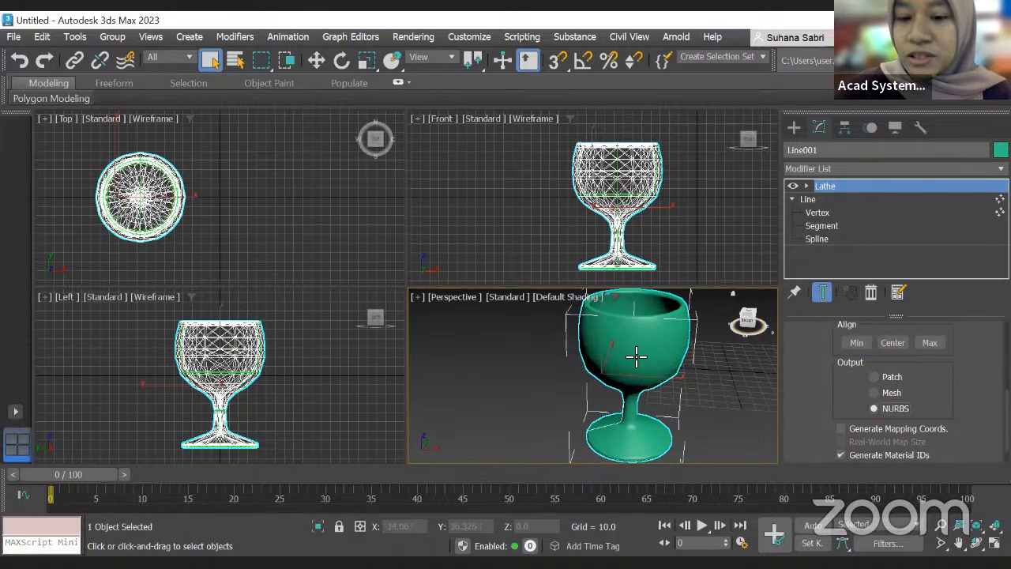
pyautogui.click(870, 377)
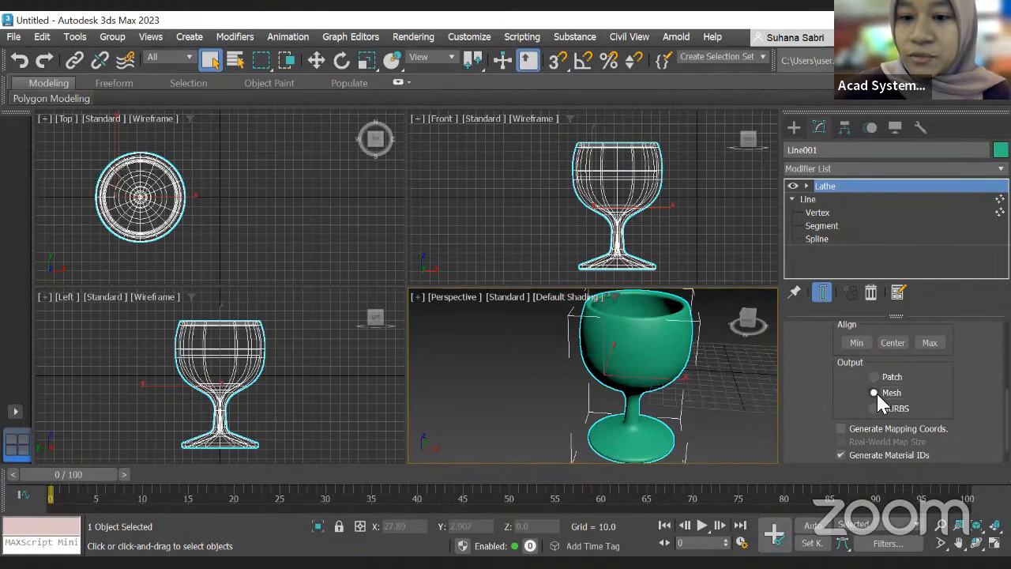
pyautogui.click(877, 408)
pyautogui.click(873, 408)
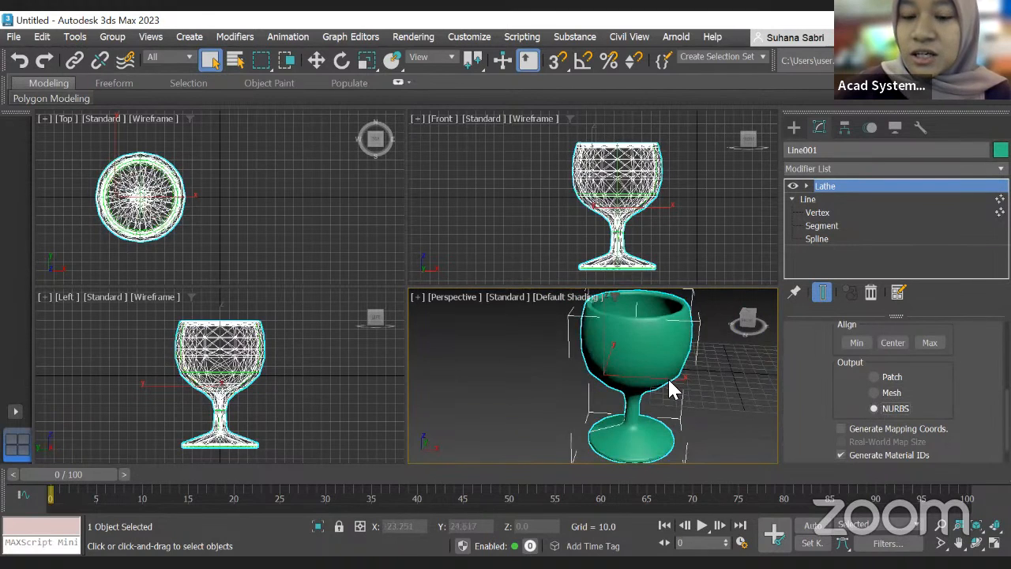
# Step: Review the Lathe parameters and the glass shape in the perspective view
pyautogui.scroll(-5, 669, 377)
pyautogui.scroll(3, 669, 377)
pyautogui.scroll(-1, 889, 416)
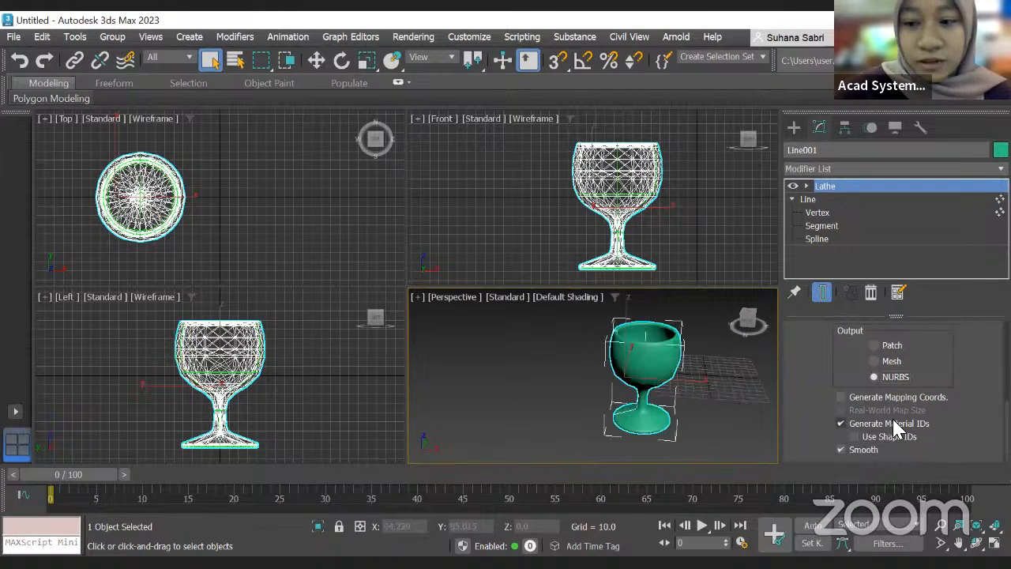
pyautogui.scroll(3, 885, 411)
pyautogui.scroll(3, 896, 414)
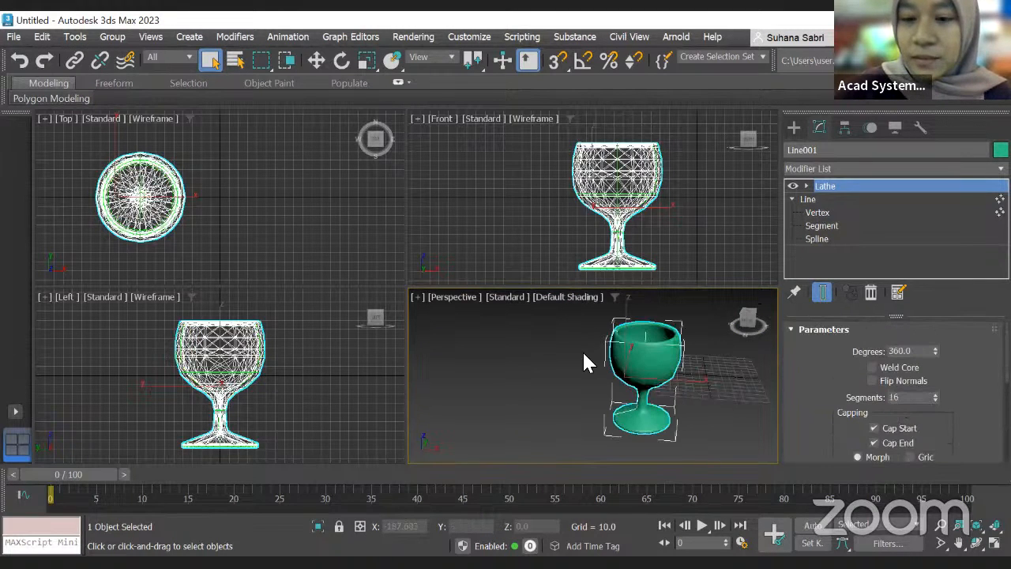
pyautogui.scroll(3, 652, 361)
pyautogui.scroll(-3, 652, 360)
pyautogui.scroll(6, 656, 351)
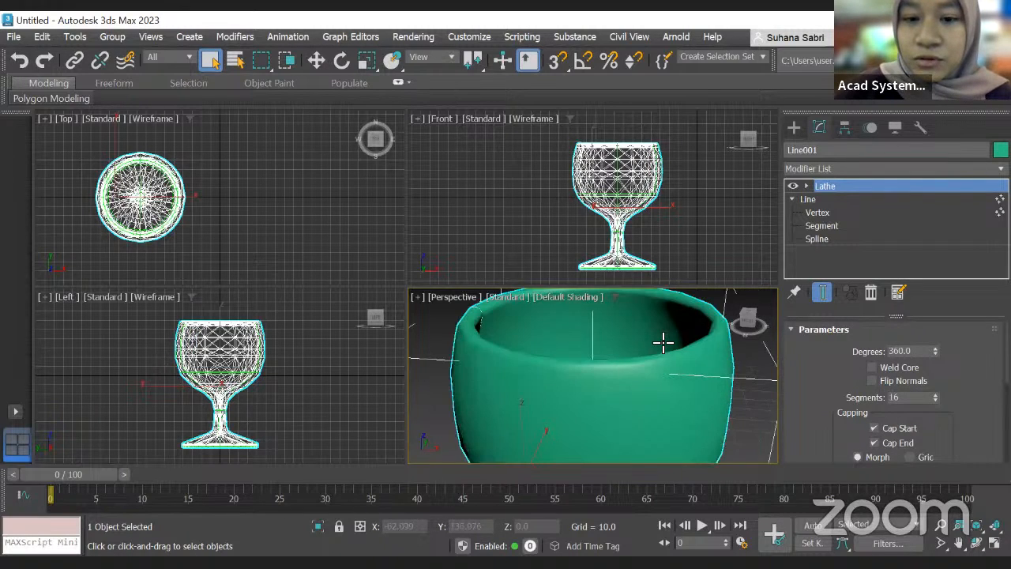
pyautogui.scroll(-3, 662, 341)
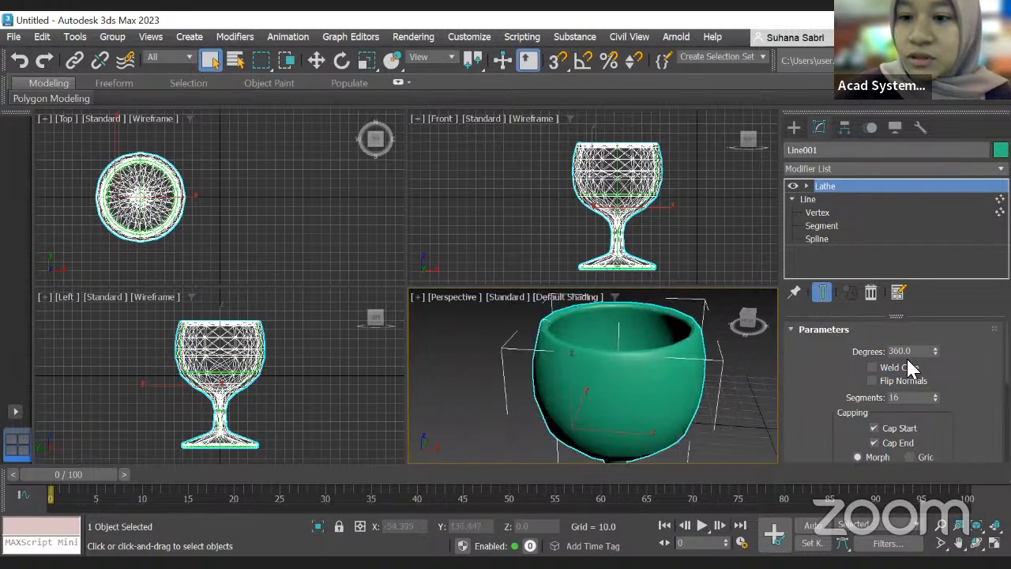
# Step: Add a Shell modifier on top of the Lathe modifier of the glass
pyautogui.click(821, 172)
pyautogui.scroll(-14, 833, 185)
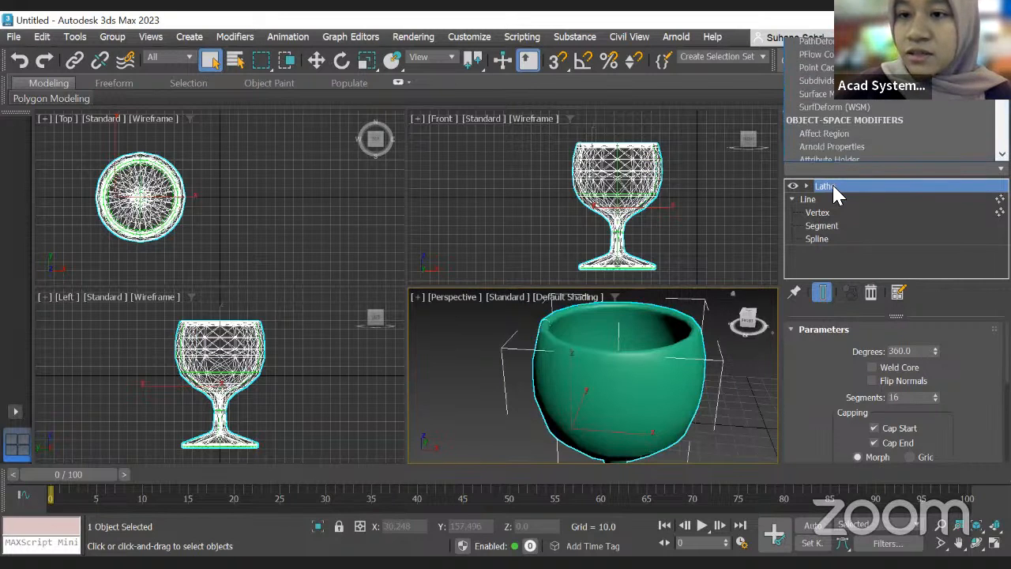
pyautogui.scroll(-4, 832, 182)
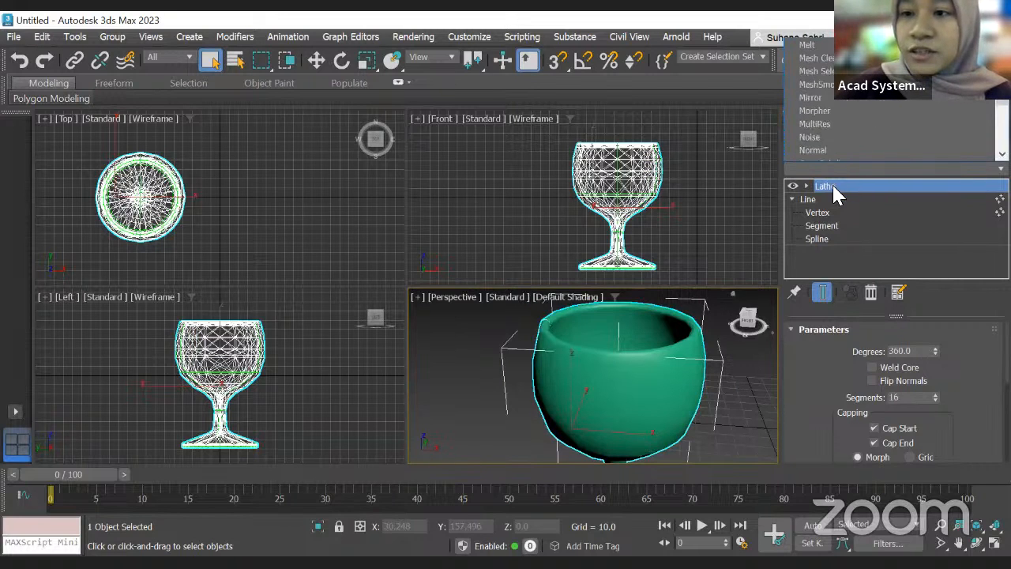
pyautogui.scroll(-3, 832, 182)
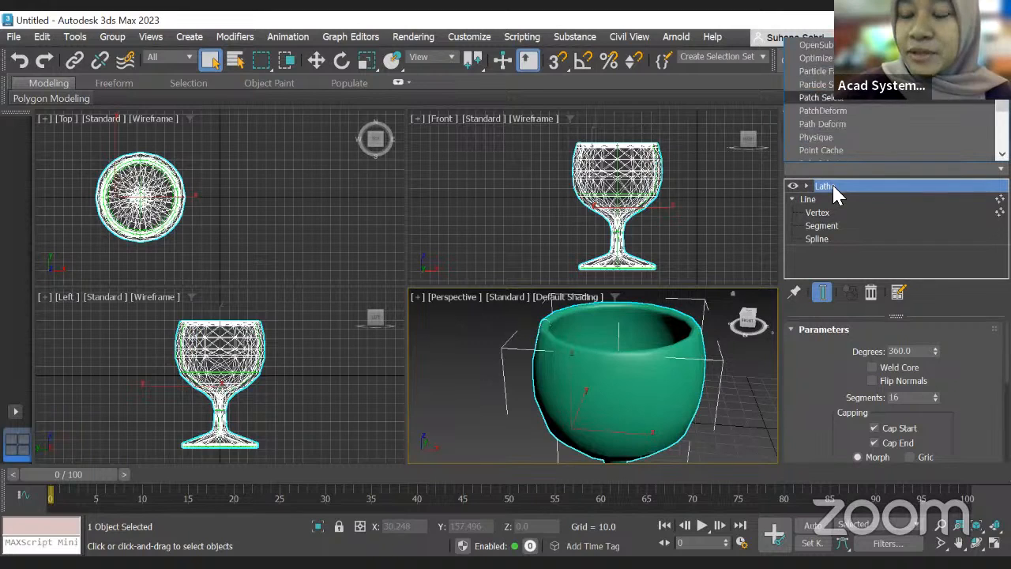
pyautogui.scroll(-5, 832, 182)
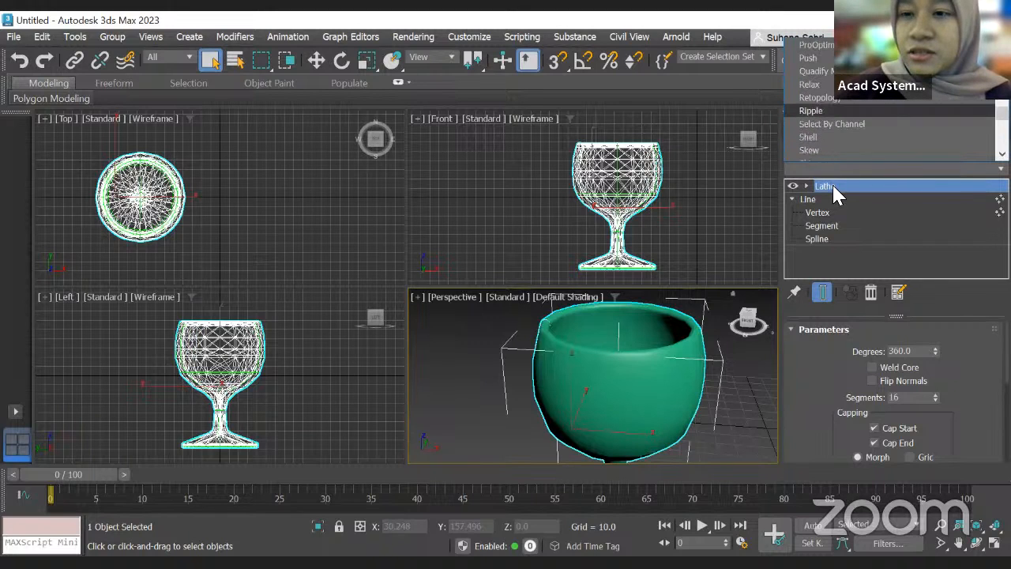
pyautogui.click(807, 58)
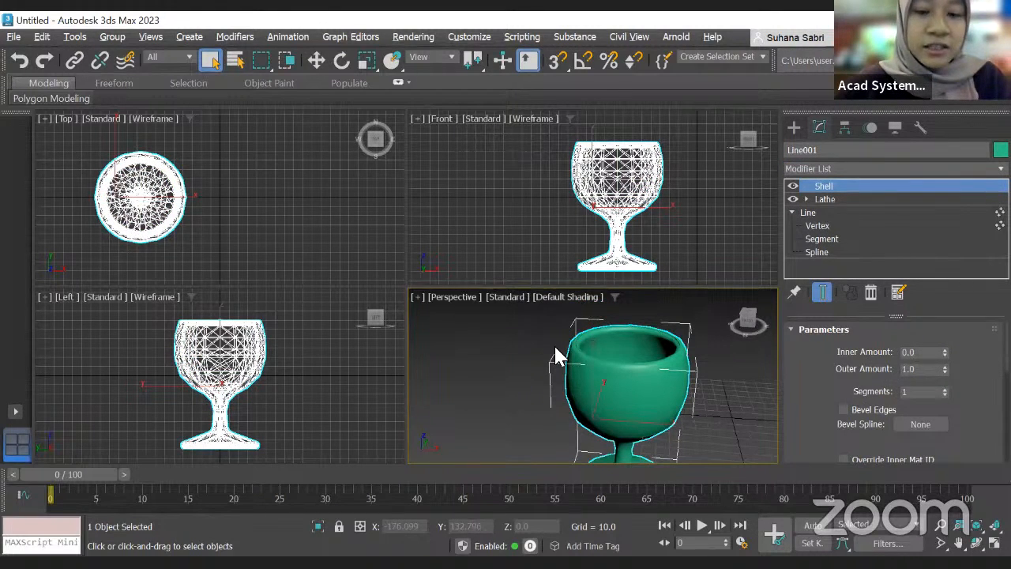
# Step: Open the Slate Material Editor and apply the Glass (Solid Geometry) preset to the Physical material
pyautogui.hotkey('alt', 'w')
pyautogui.scroll(-6, 487, 198)
pyautogui.scroll(5, 496, 284)
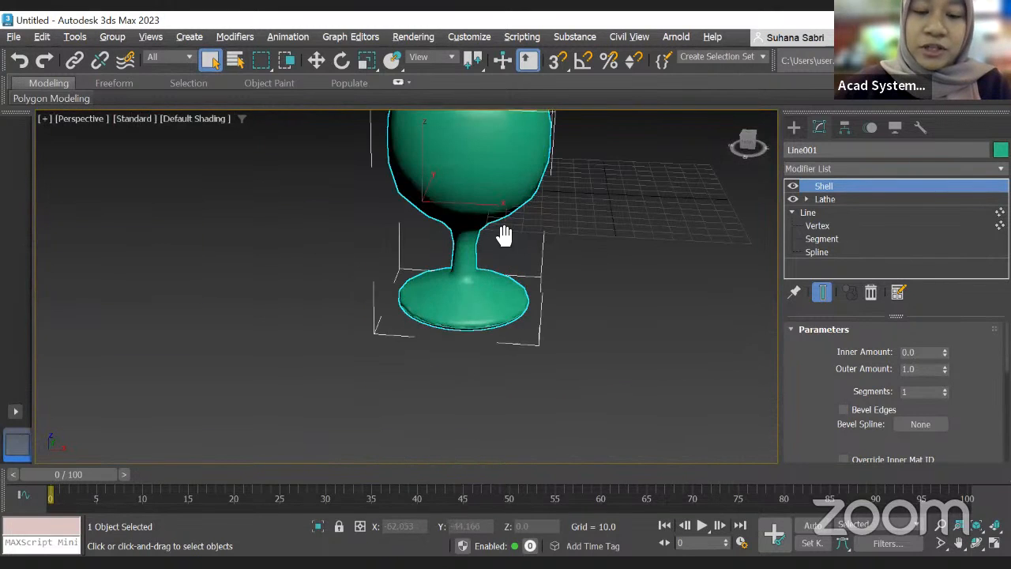
pyautogui.moveTo(503, 234); pyautogui.dragTo(513, 334, button='middle')
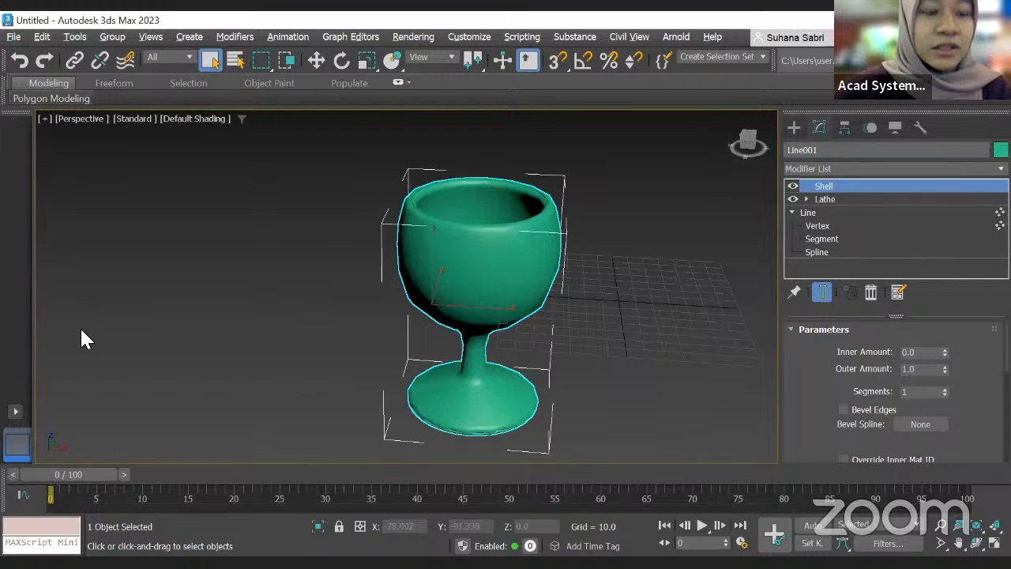
pyautogui.press('m')
pyautogui.moveTo(56, 251); pyautogui.dragTo(162, 257)
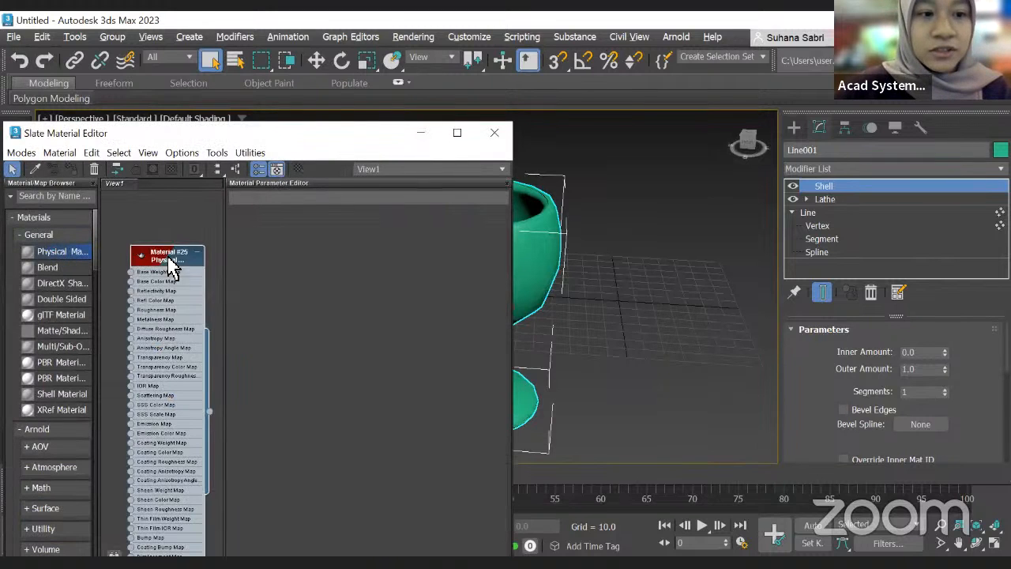
pyautogui.doubleClick(169, 257)
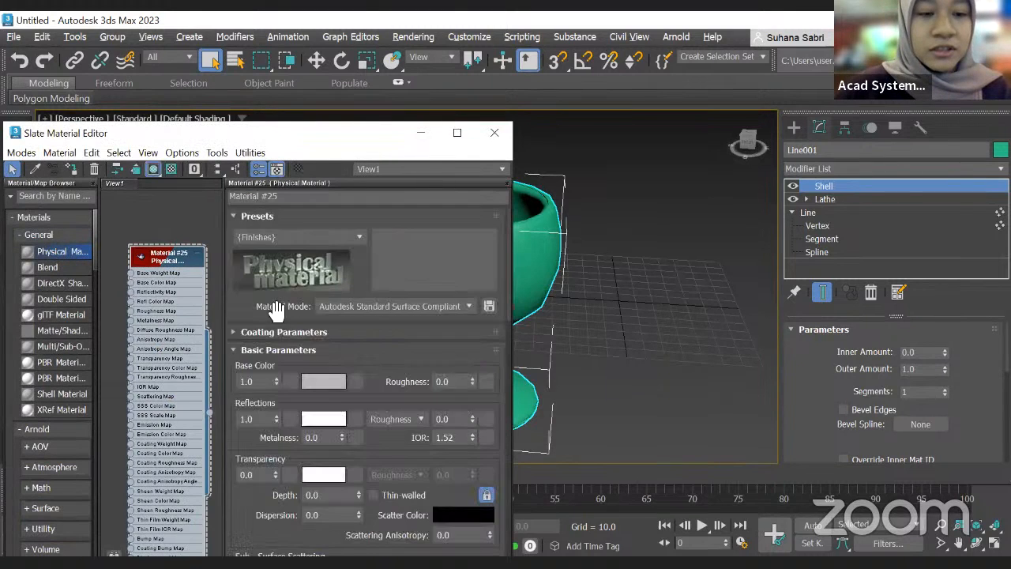
pyautogui.click(345, 239)
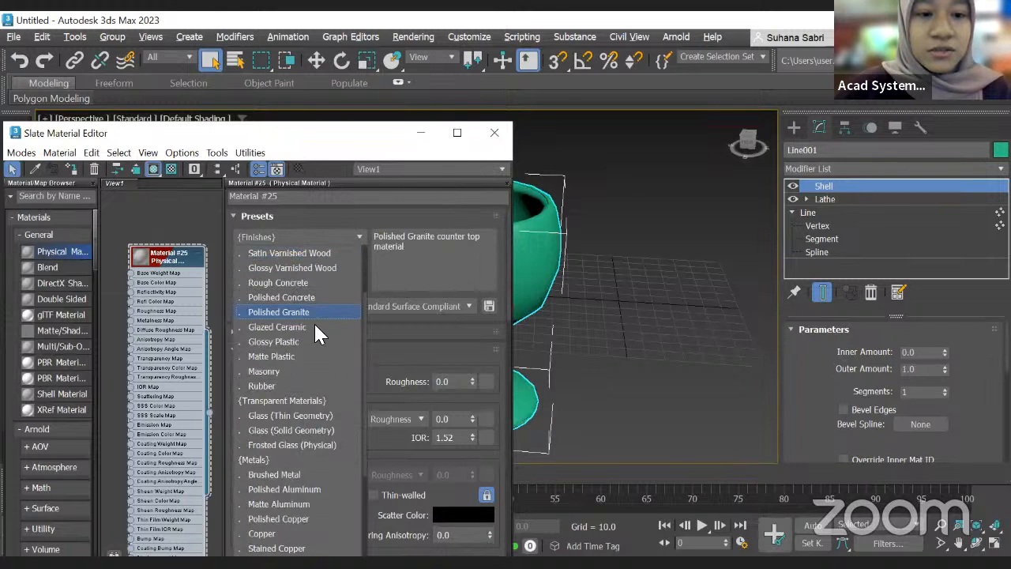
pyautogui.scroll(1, 314, 299)
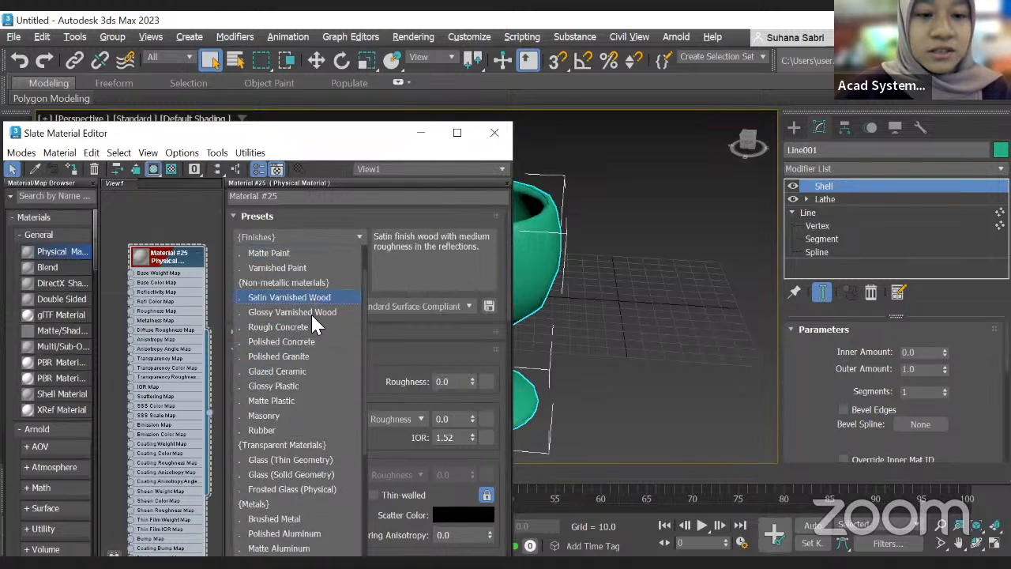
pyautogui.scroll(-5, 310, 316)
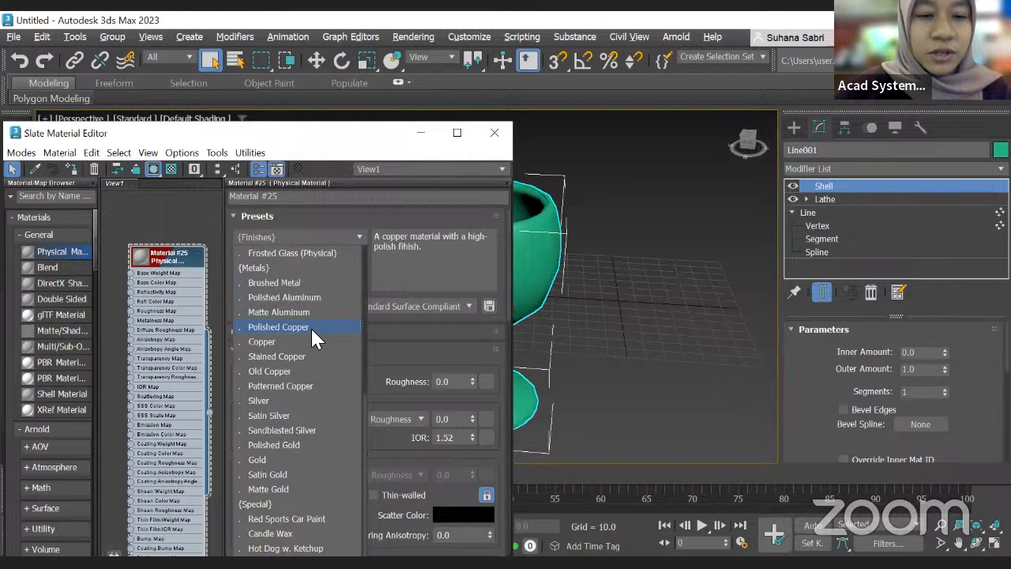
pyautogui.scroll(4, 311, 326)
pyautogui.scroll(2, 309, 477)
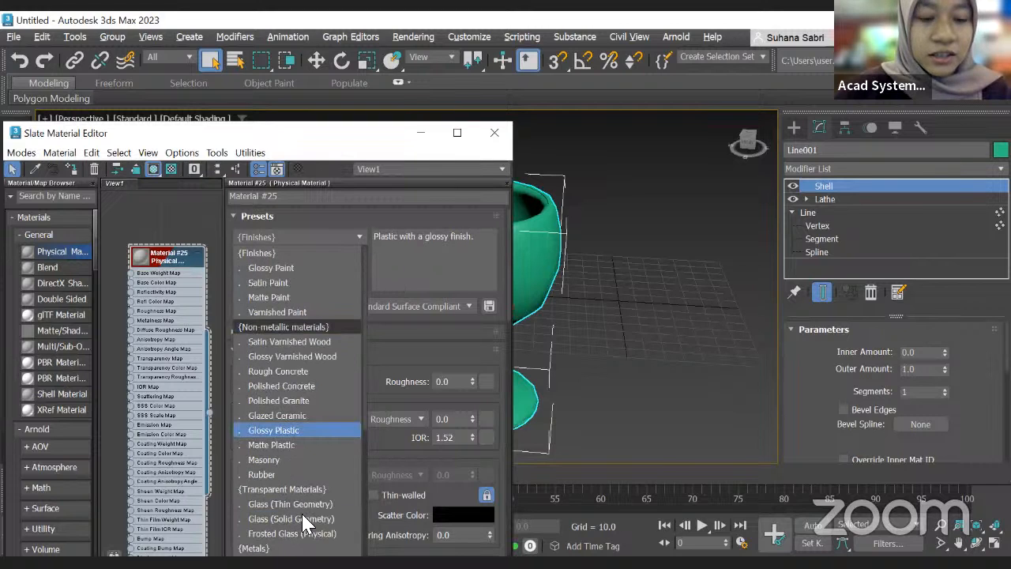
pyautogui.click(304, 519)
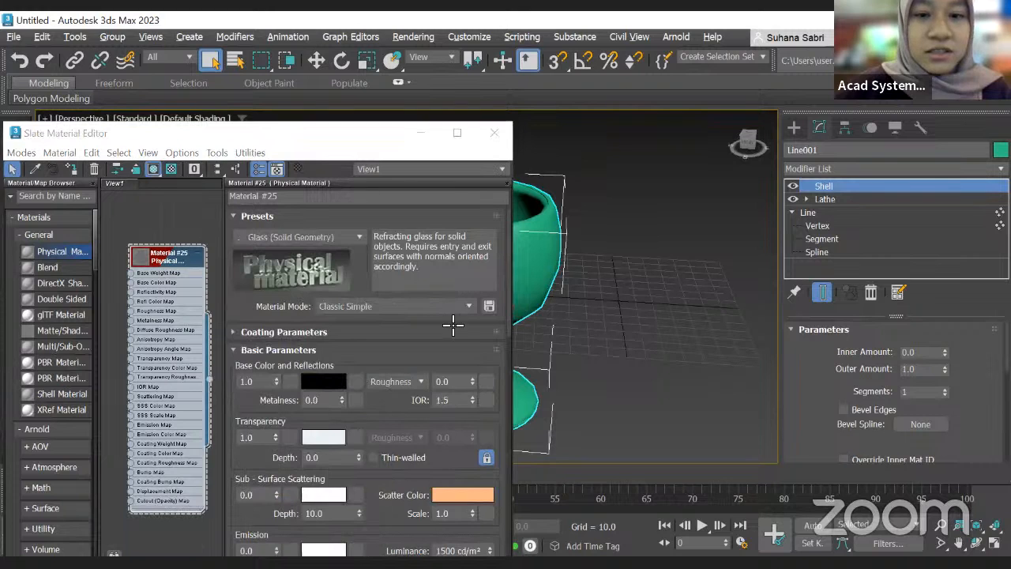
# Step: Assign the glass material to the lathed glass and minimize the material editor
pyautogui.moveTo(545, 245); pyautogui.dragTo(653, 229, button='middle')
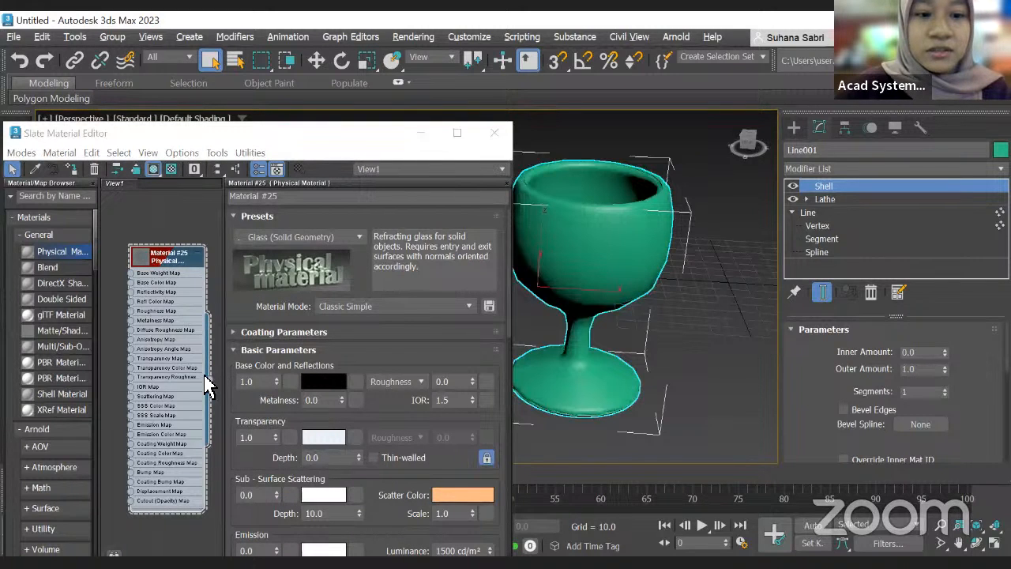
pyautogui.moveTo(215, 387); pyautogui.dragTo(582, 240)
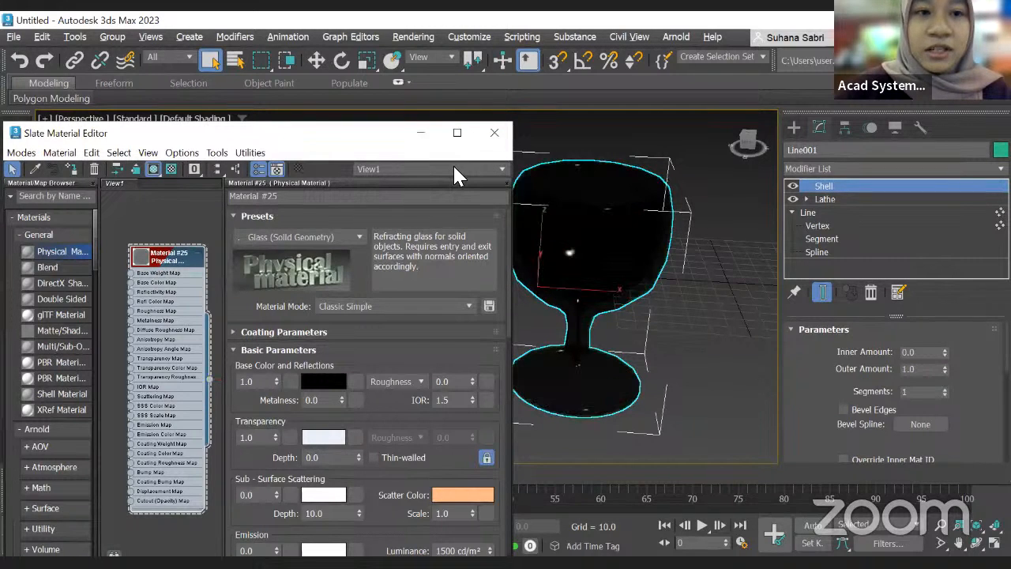
pyautogui.click(421, 133)
# Step: Switch the perspective viewport to High Quality display and view the glass from further away
pyautogui.click(135, 118)
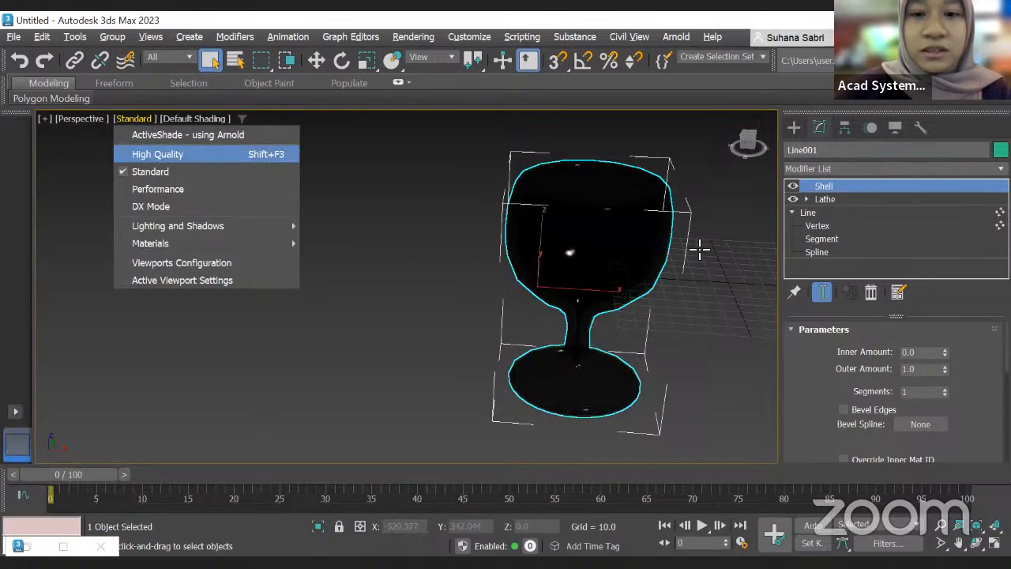
pyautogui.scroll(-2, 598, 273)
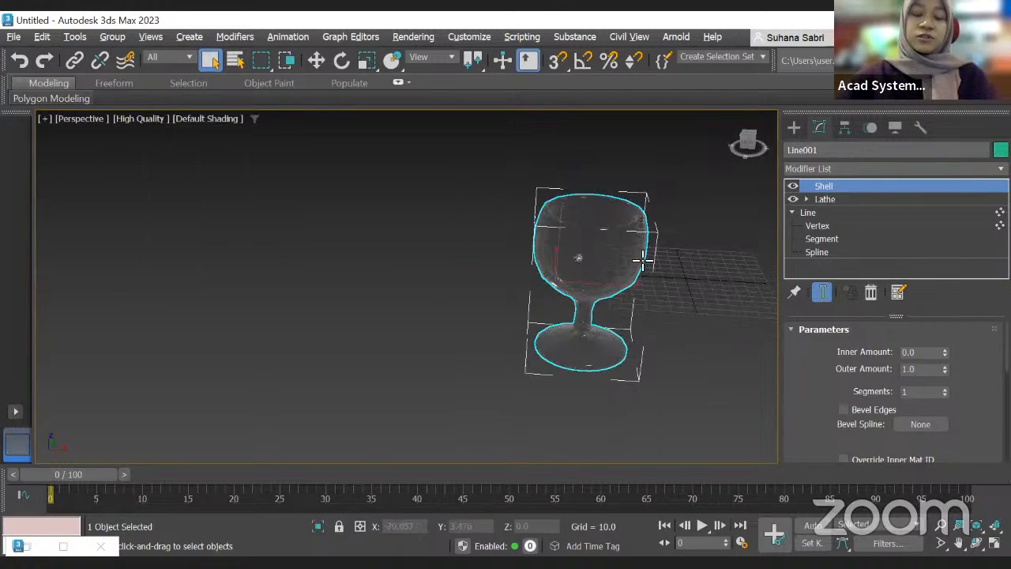
pyautogui.scroll(-2, 628, 283)
pyautogui.keyDown('alt'); pyautogui.moveTo(603, 284); pyautogui.dragTo(531, 255, button='middle'); pyautogui.keyUp('alt')
pyautogui.keyDown('alt'); pyautogui.moveTo(536, 330); pyautogui.dragTo(543, 294, button='middle'); pyautogui.keyUp('alt')
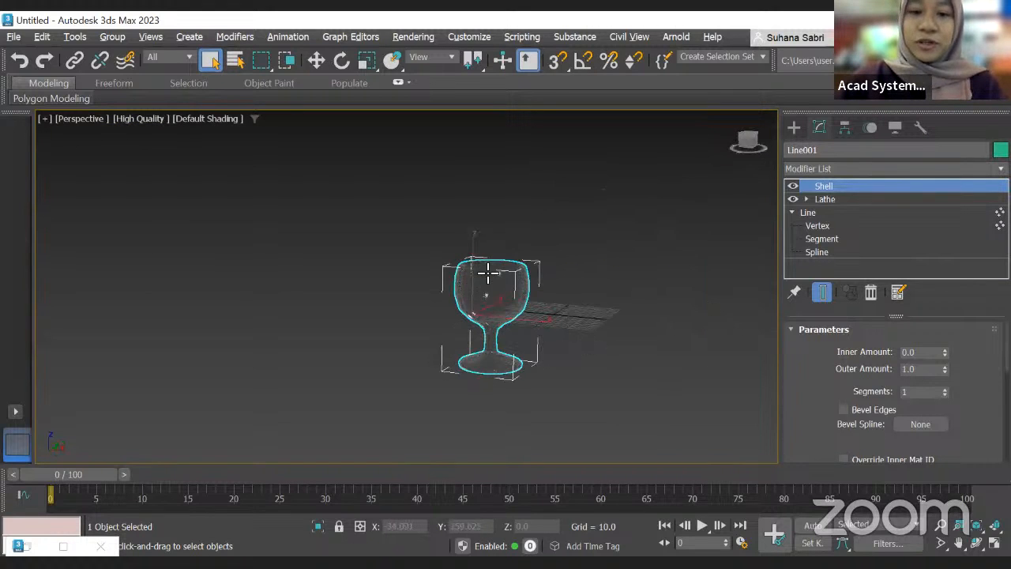
pyautogui.scroll(-1, 484, 268)
pyautogui.scroll(-1, 475, 307)
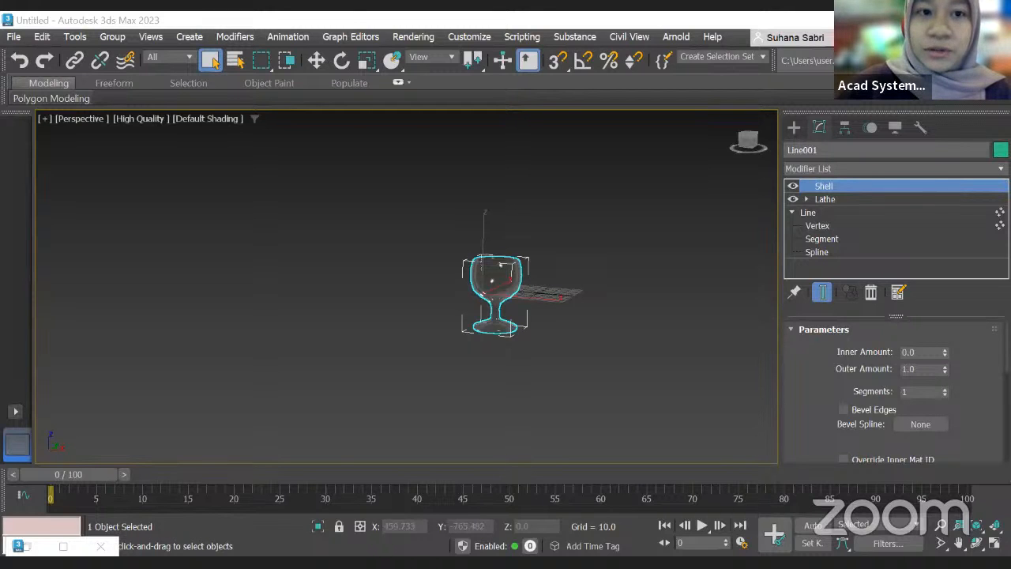
# Step: Switch to the browser and scroll through the Acad Systems homepage's products, promotions and events
pyautogui.hotkey('alt', 'Tab')
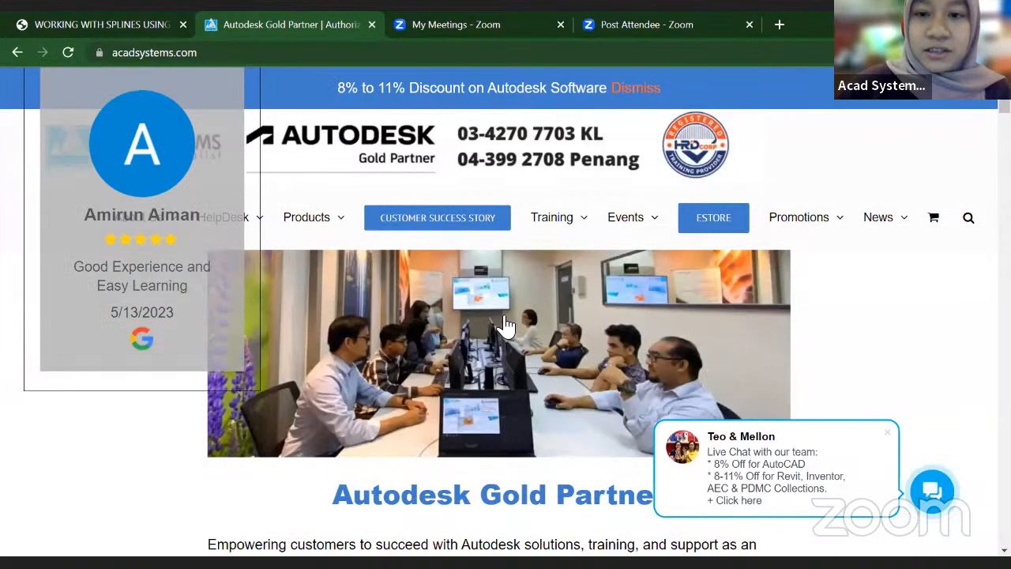
pyautogui.moveTo(314, 217)
pyautogui.scroll(-2, 527, 285)
pyautogui.scroll(2, 528, 286)
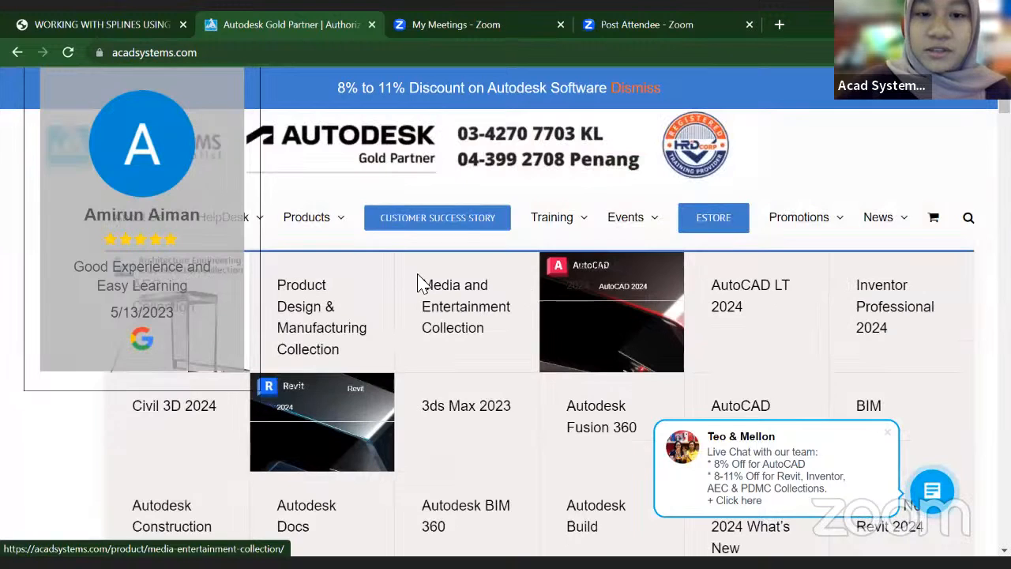
pyautogui.scroll(-3, 421, 282)
pyautogui.scroll(3, 401, 229)
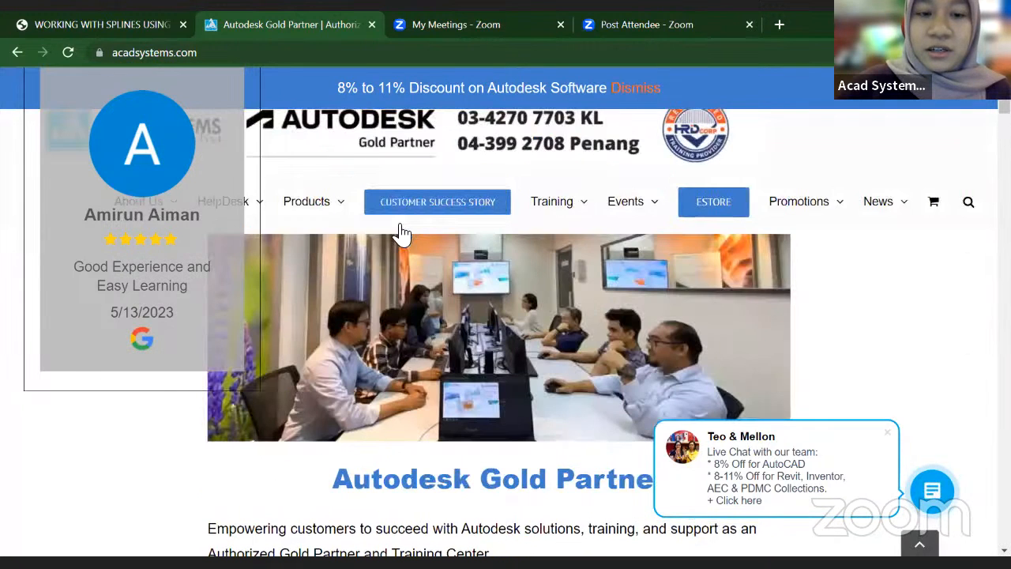
pyautogui.scroll(-1, 355, 211)
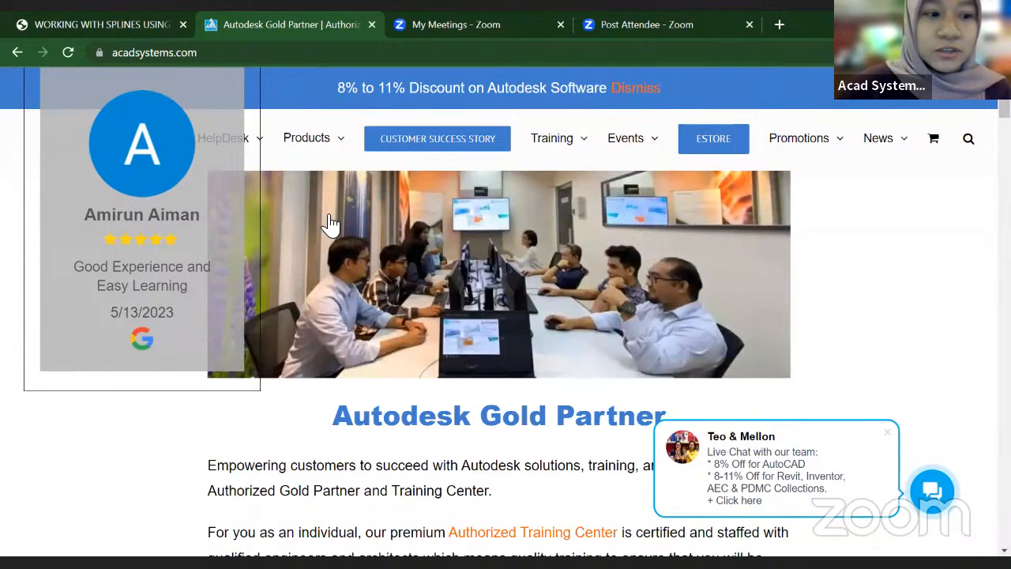
pyautogui.scroll(1, 406, 361)
pyautogui.scroll(-1, 462, 366)
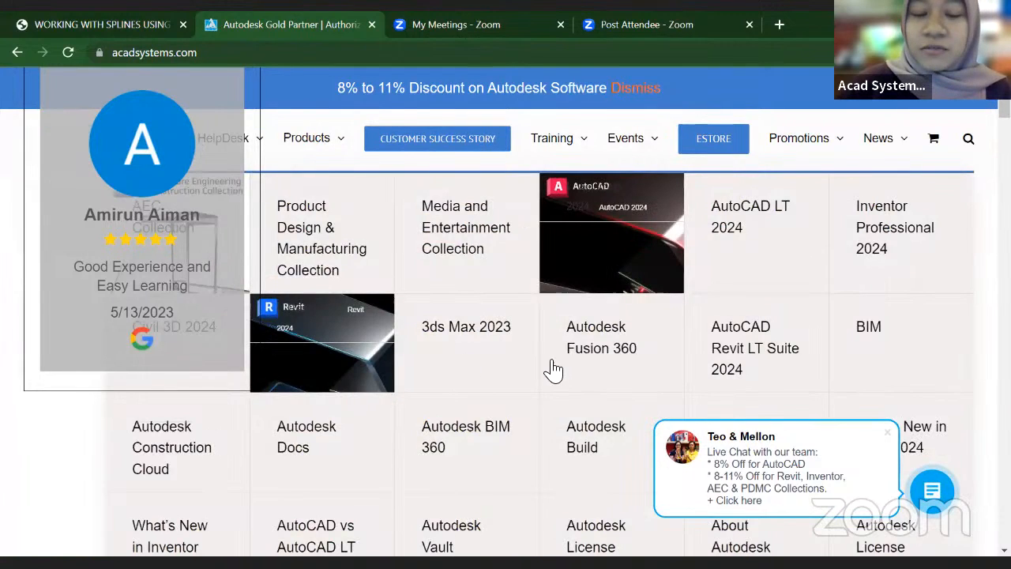
pyautogui.scroll(-3, 552, 369)
pyautogui.scroll(3, 453, 258)
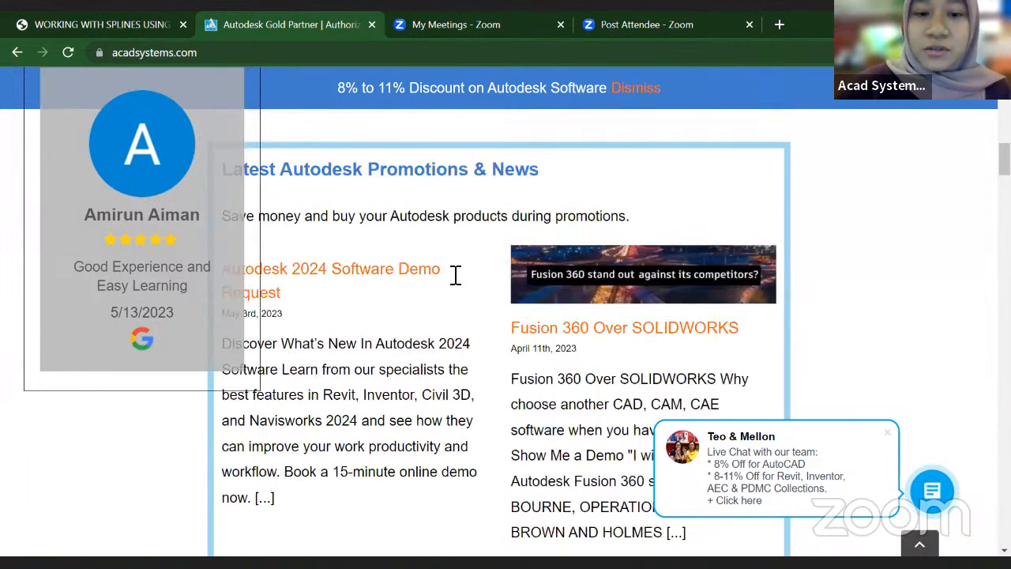
pyautogui.scroll(-5, 455, 276)
pyautogui.scroll(-6, 455, 276)
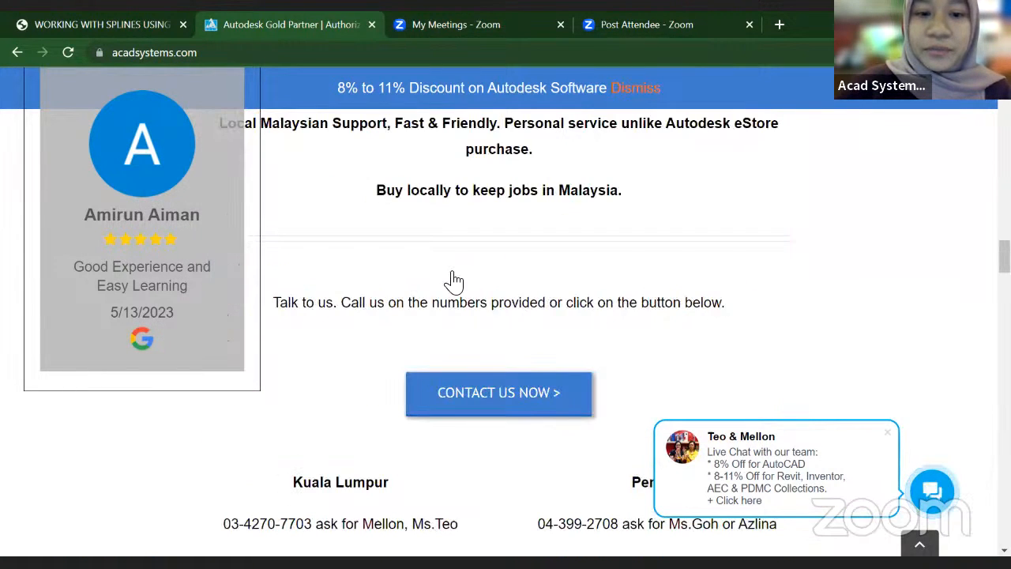
pyautogui.scroll(3, 454, 276)
pyautogui.scroll(-1, 455, 278)
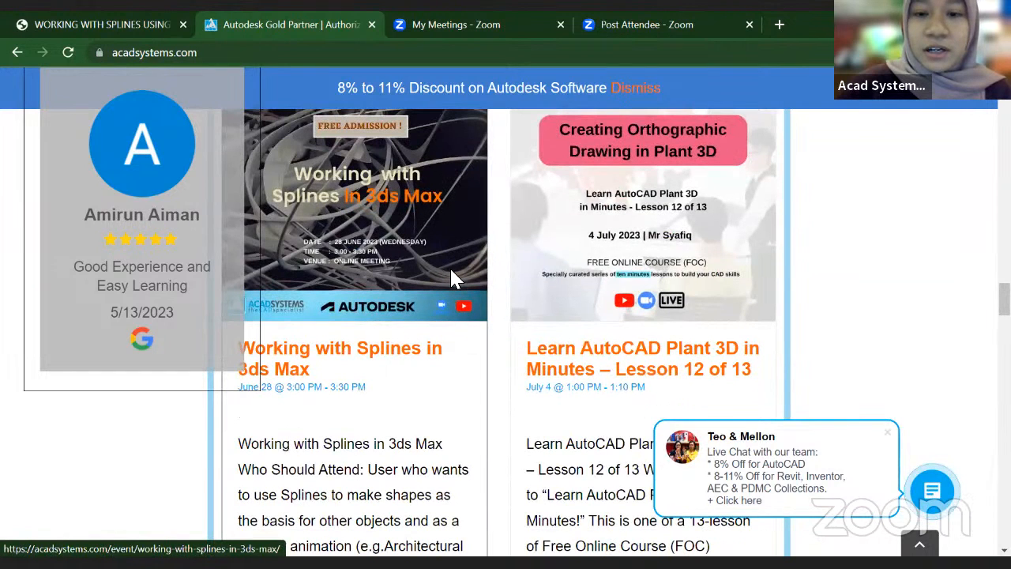
pyautogui.scroll(-5, 463, 331)
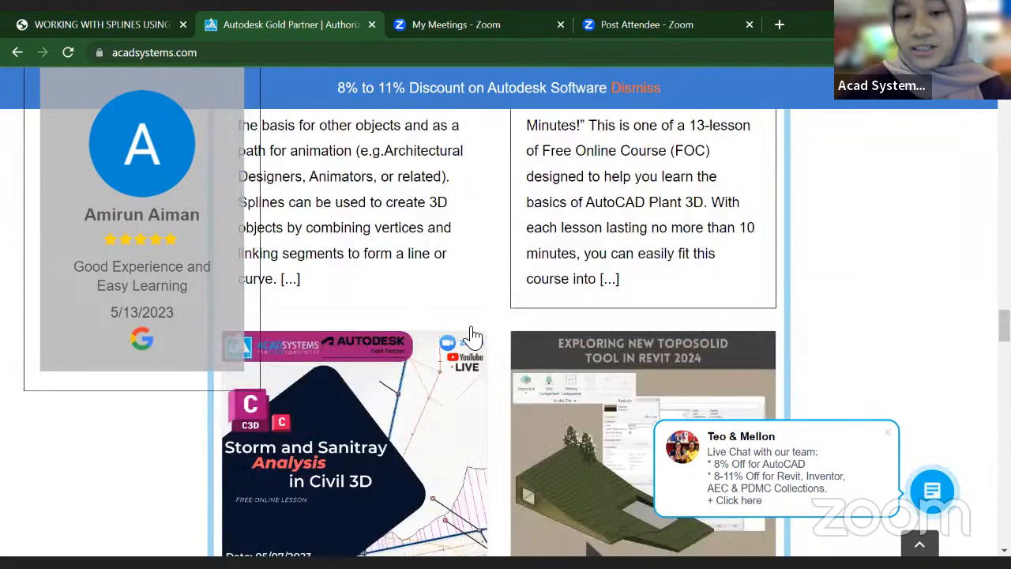
pyautogui.scroll(-3, 448, 341)
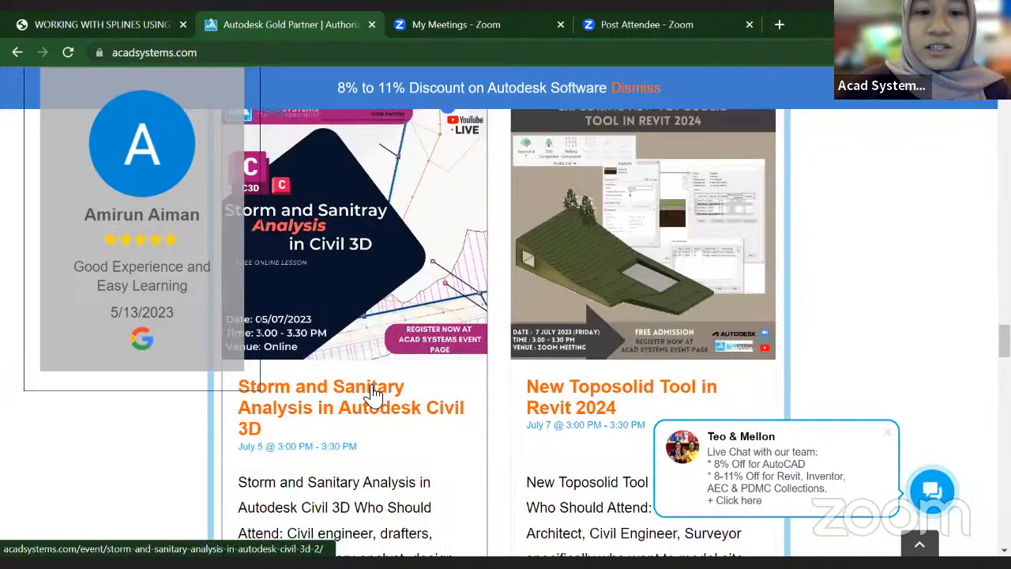
# Step: Open the Storm and Sanitary Analysis in Autodesk Civil 3D event page and read its details
pyautogui.click(423, 338)
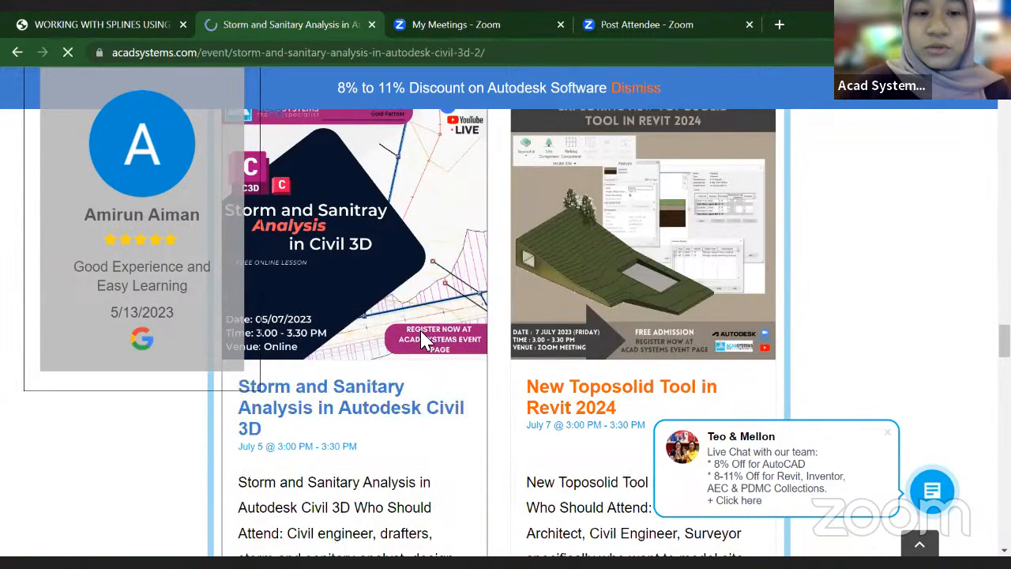
pyautogui.scroll(-4, 402, 361)
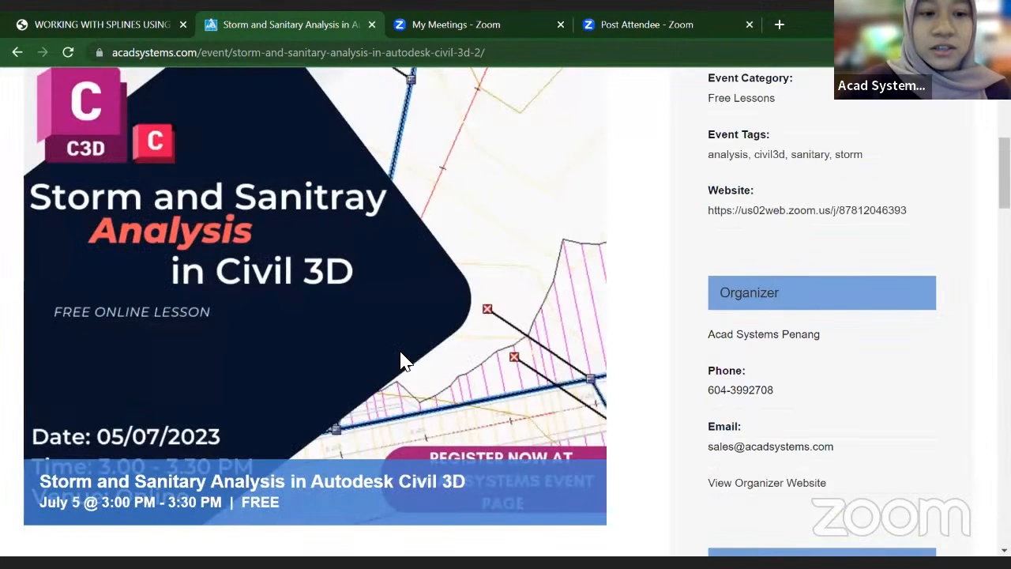
pyautogui.scroll(-3, 403, 361)
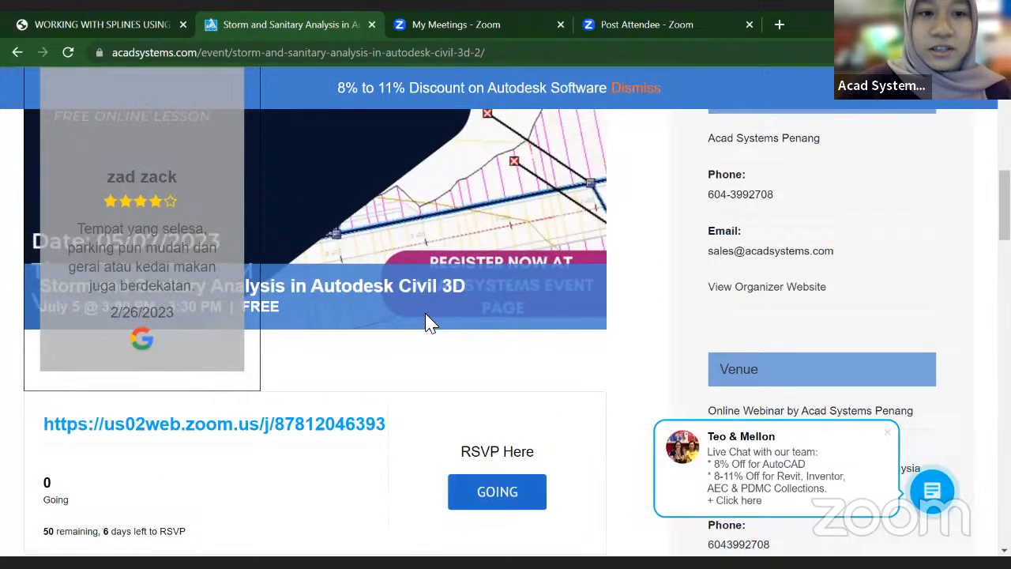
pyautogui.scroll(1, 235, 198)
pyautogui.scroll(6, 534, 247)
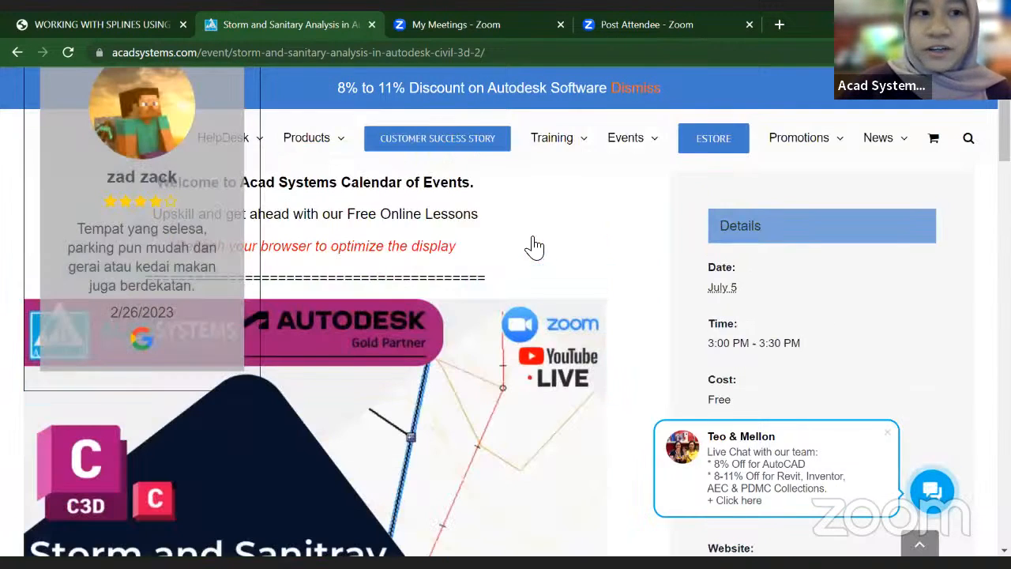
pyautogui.scroll(1, 535, 247)
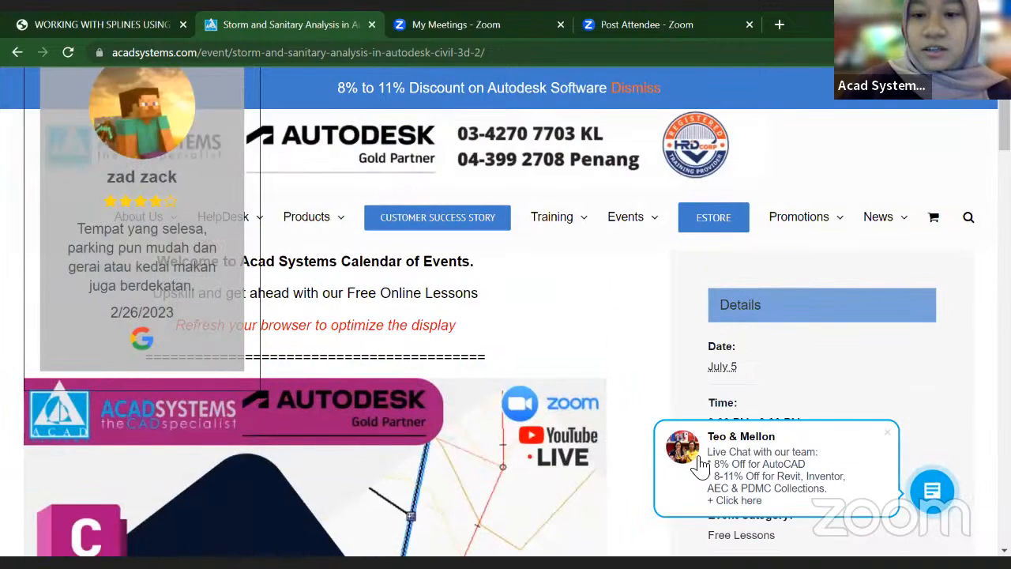
# Step: Scroll through the event page's description, RSVP box and footer with recent posts and upcoming events
pyautogui.scroll(-8, 876, 428)
pyautogui.scroll(-2, 889, 430)
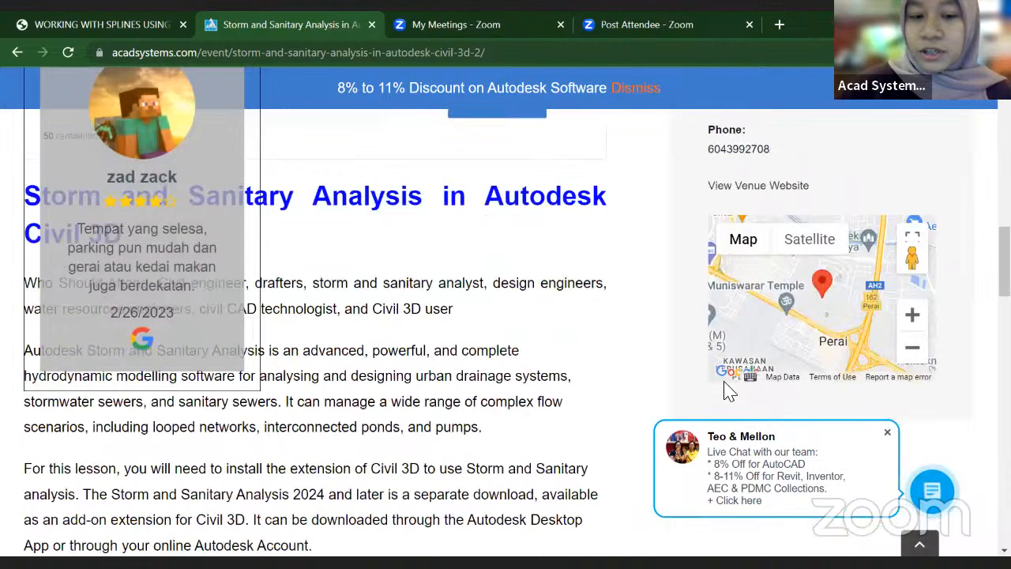
pyautogui.scroll(-6, 711, 395)
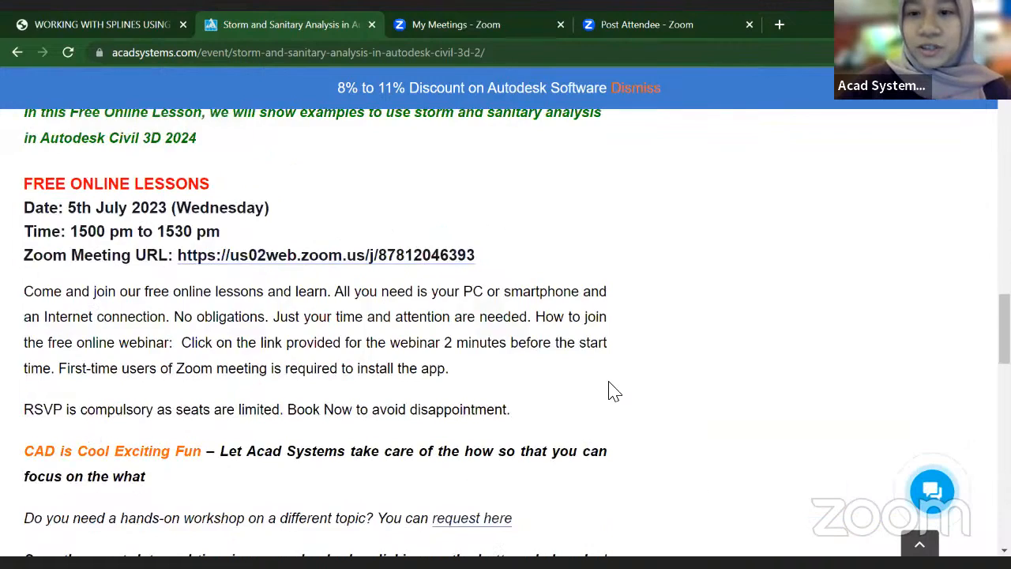
pyautogui.scroll(3, 620, 387)
pyautogui.scroll(5, 710, 340)
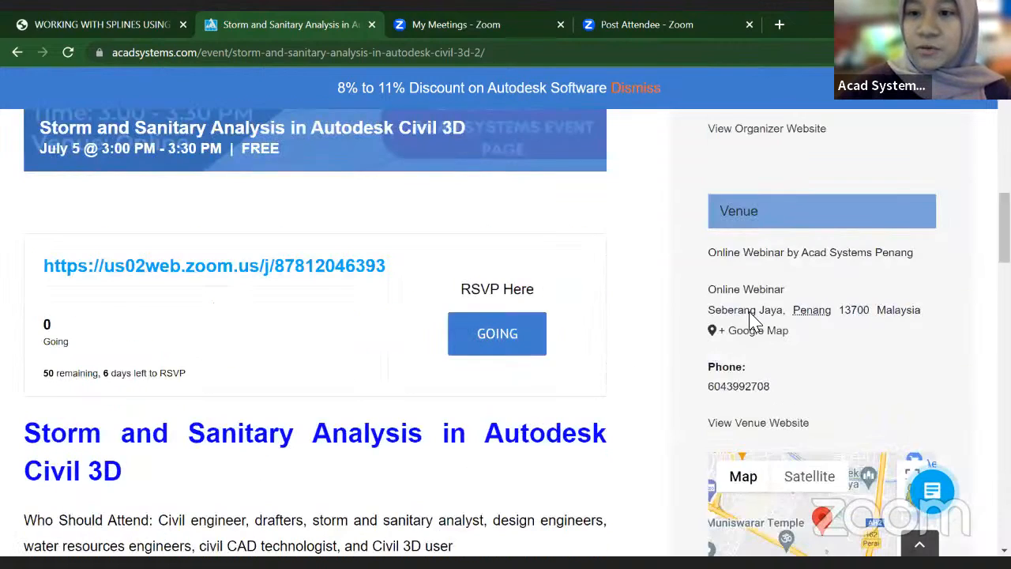
pyautogui.scroll(5, 757, 308)
pyautogui.scroll(2, 790, 340)
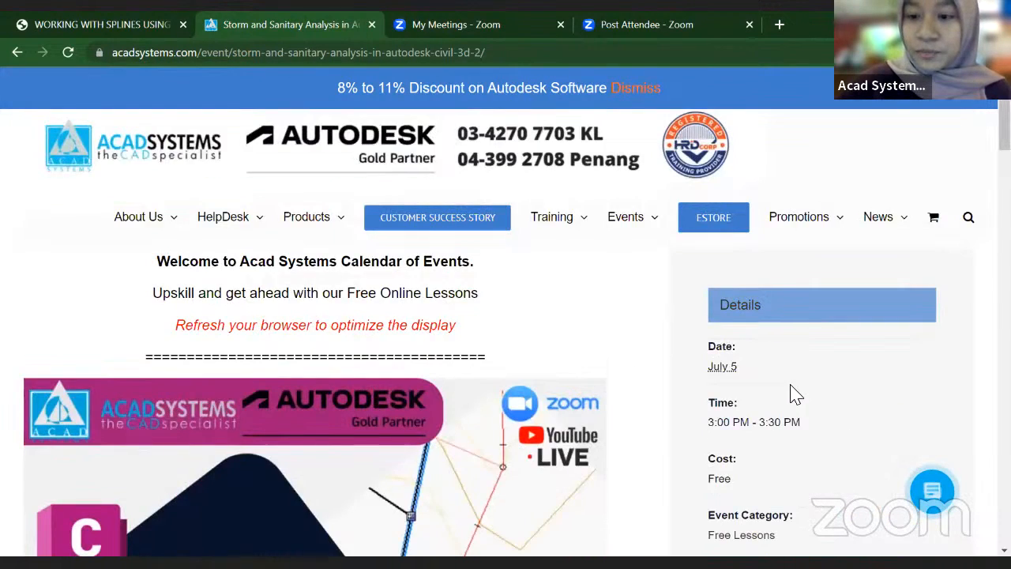
pyautogui.scroll(-8, 796, 394)
pyautogui.scroll(-15, 795, 395)
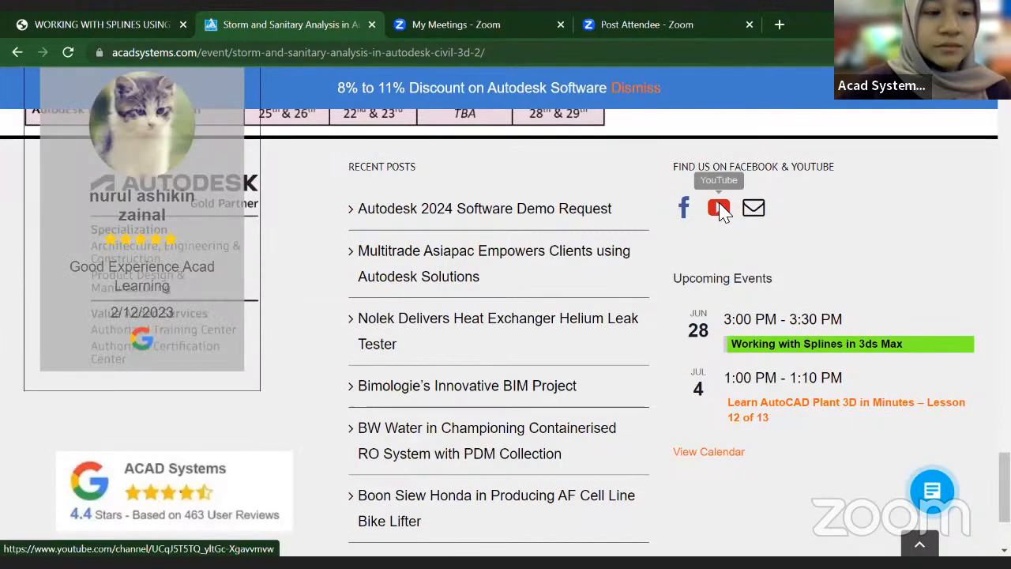
# Step: Open the Acad Systems YouTube channel from the page footer and browse its video playlists
pyautogui.click(721, 209)
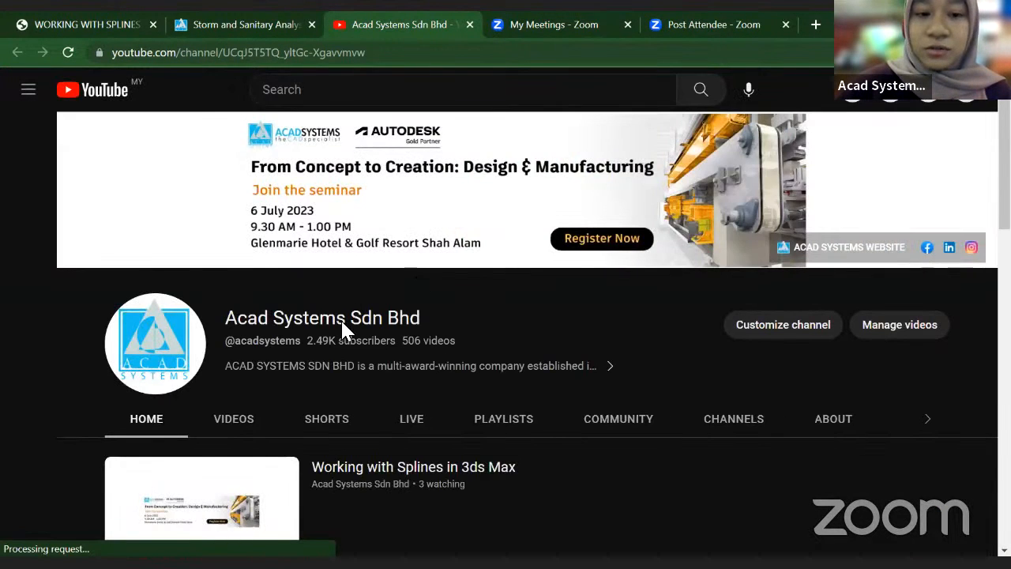
pyautogui.scroll(-3, 364, 347)
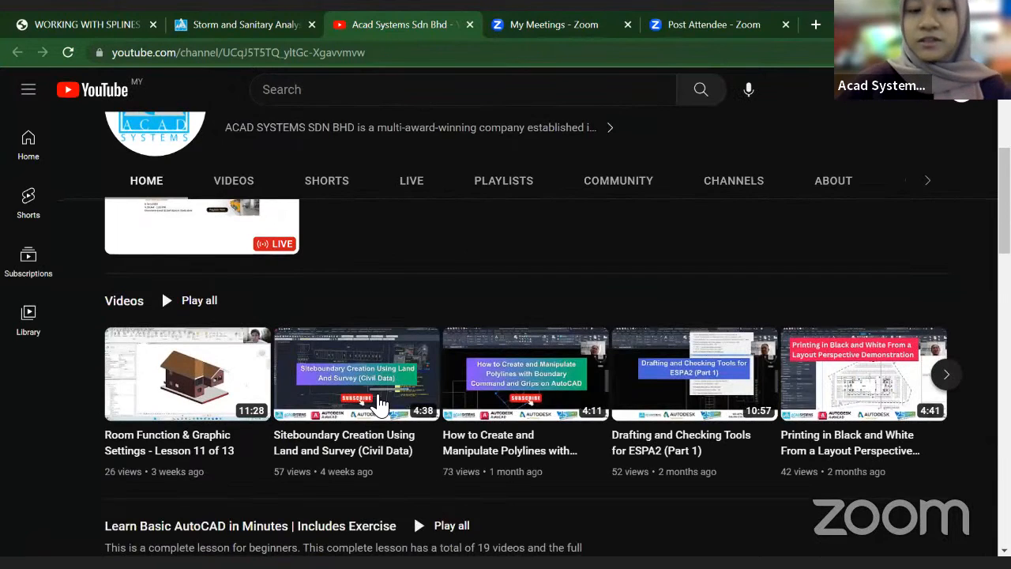
pyautogui.scroll(-1, 367, 387)
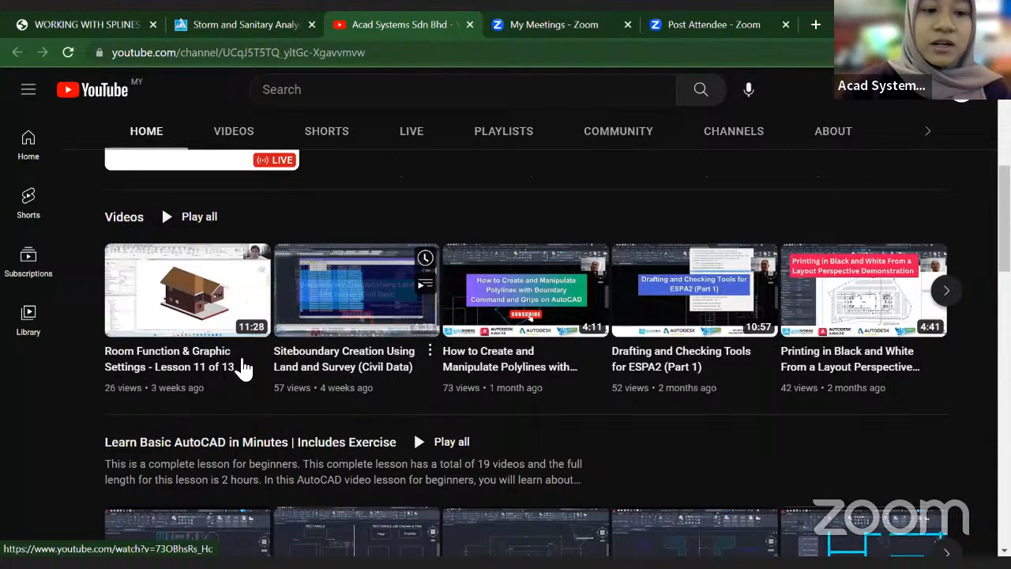
pyautogui.scroll(-3, 568, 367)
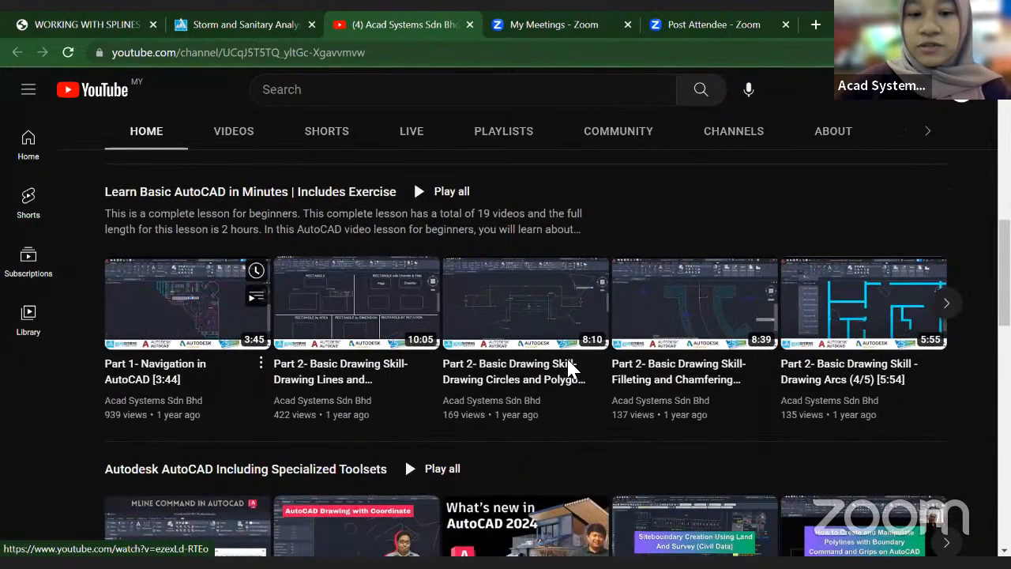
pyautogui.scroll(-5, 515, 378)
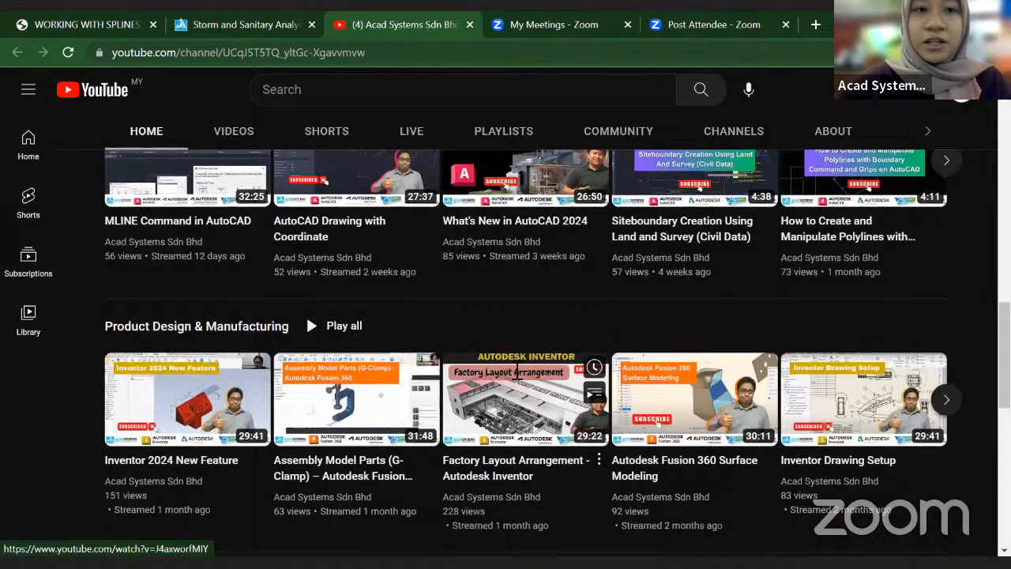
pyautogui.scroll(3, 517, 375)
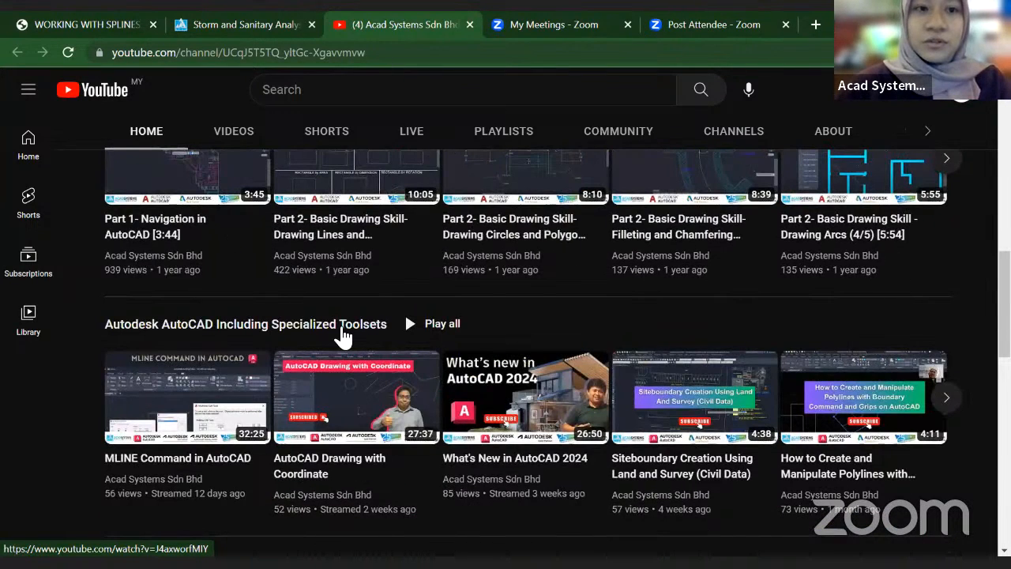
# Step: Switch back to the Storm and Sanitary Analysis event tab and scroll back to the top of the page
pyautogui.hotkey('ctrl', 'shift', 'Tab')
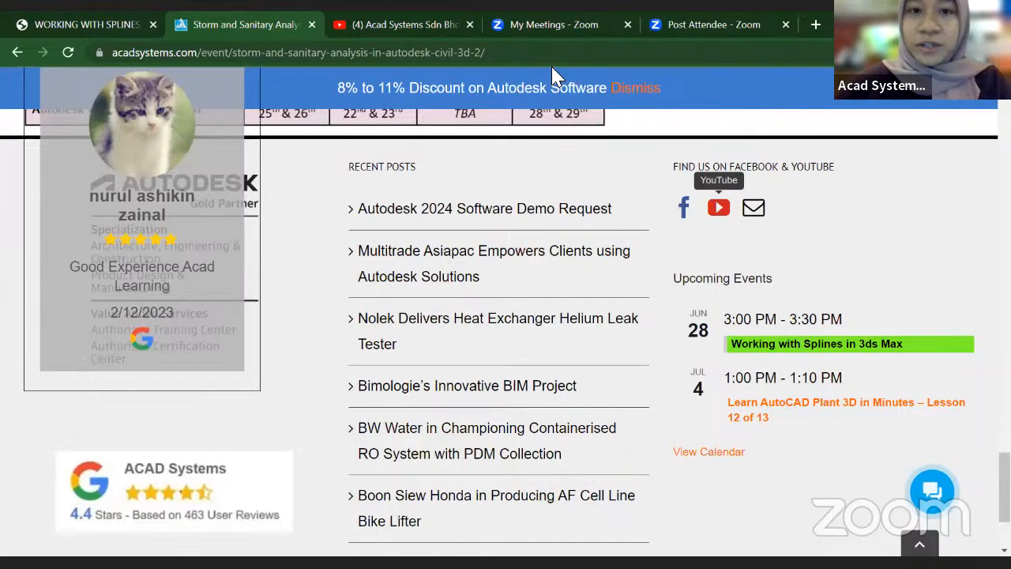
pyautogui.scroll(10, 510, 270)
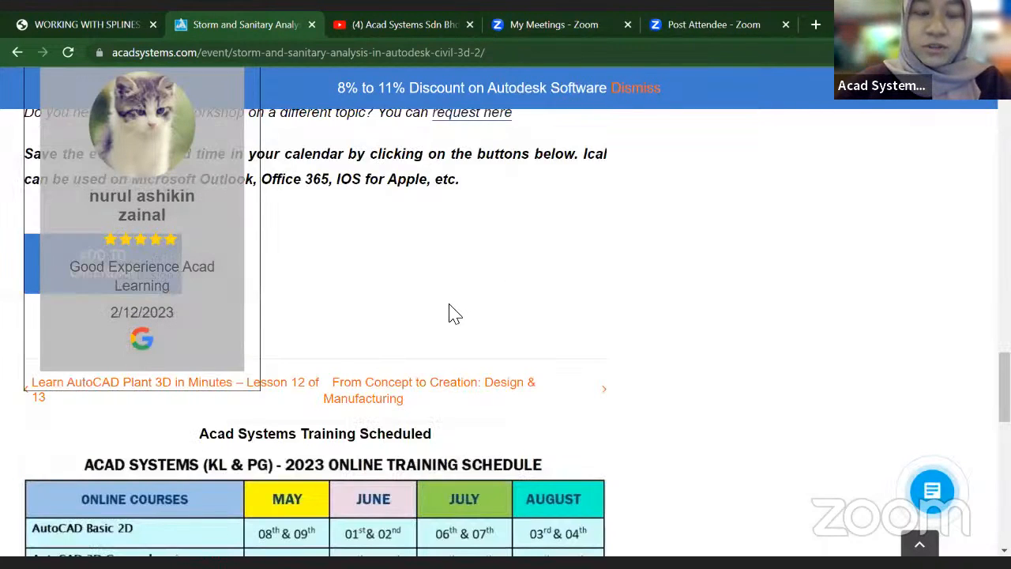
pyautogui.scroll(5, 452, 316)
pyautogui.scroll(5, 532, 271)
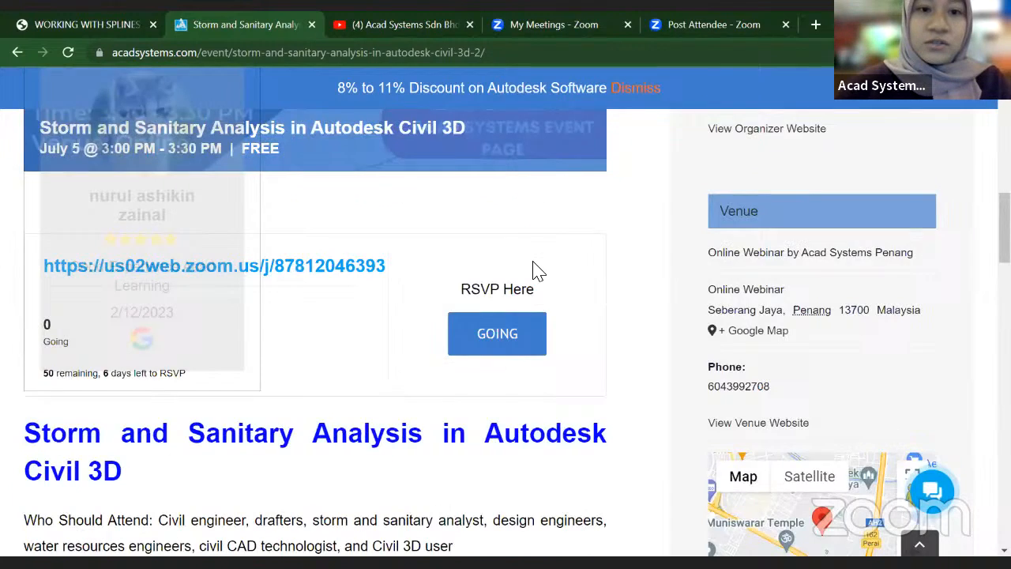
pyautogui.scroll(5, 532, 271)
pyautogui.scroll(1, 557, 192)
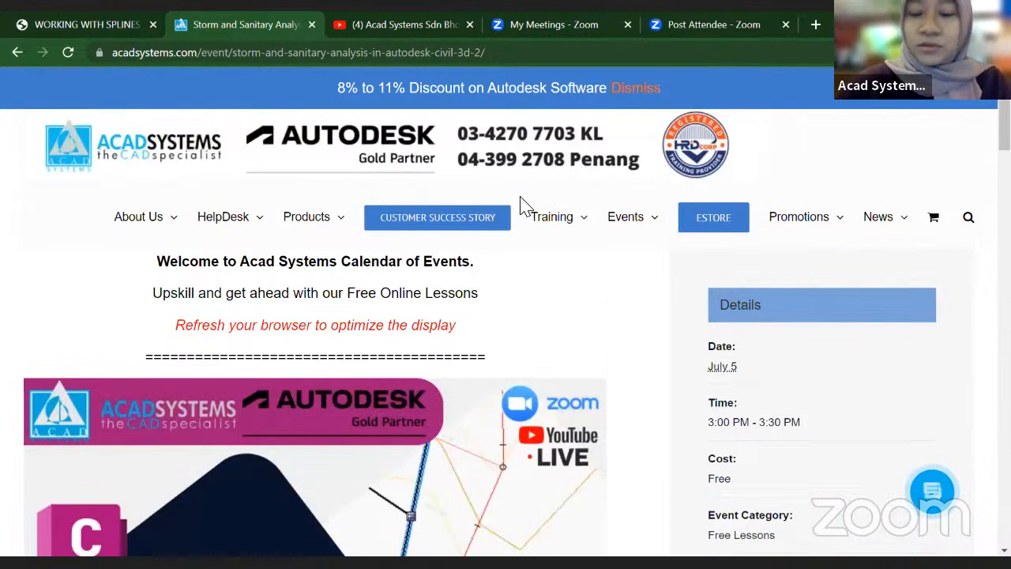